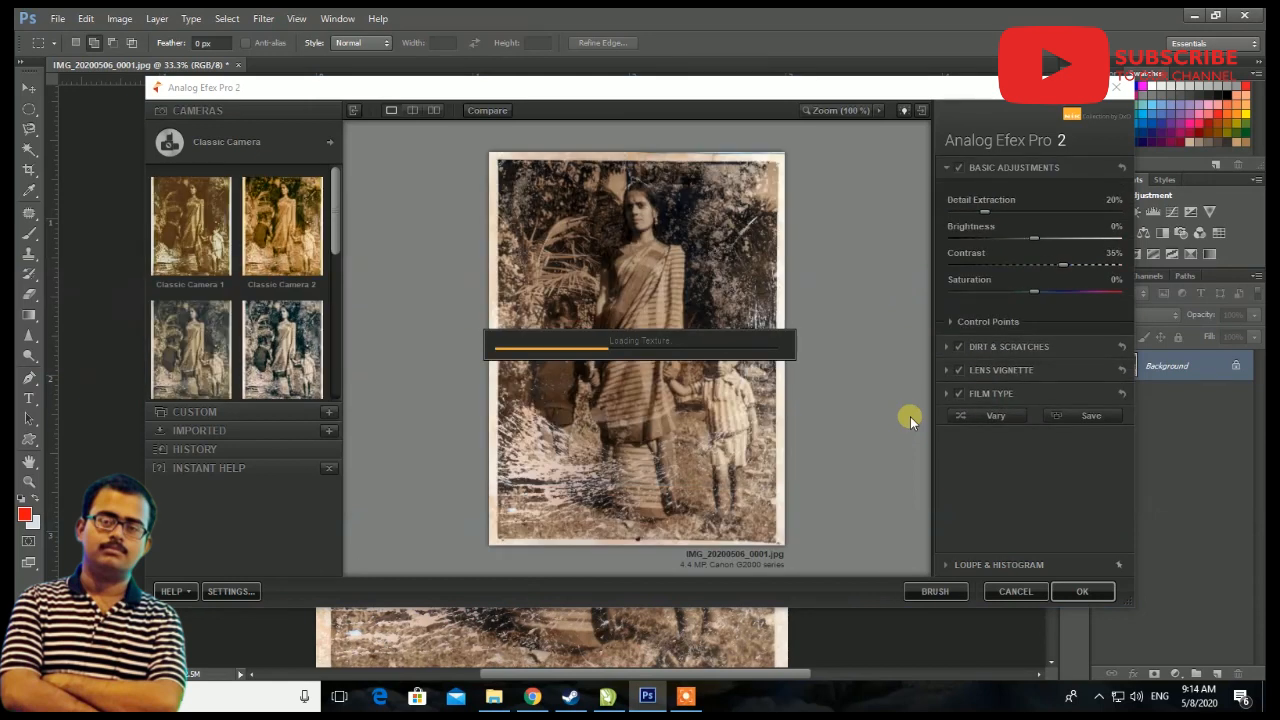
Step through and close the introductory tips, and reposition the Analog Efex Pro 2 dialog on screen.
left_click(313, 296)
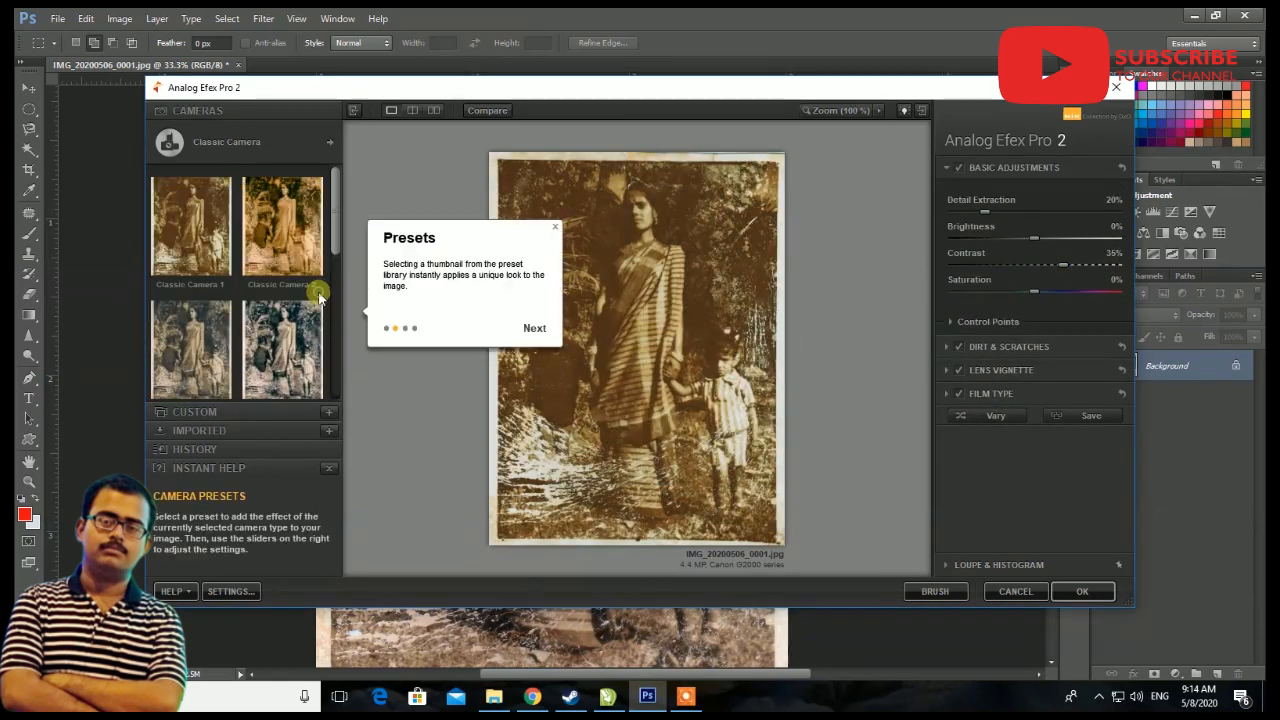
left_click(536, 330)
left_click(886, 327)
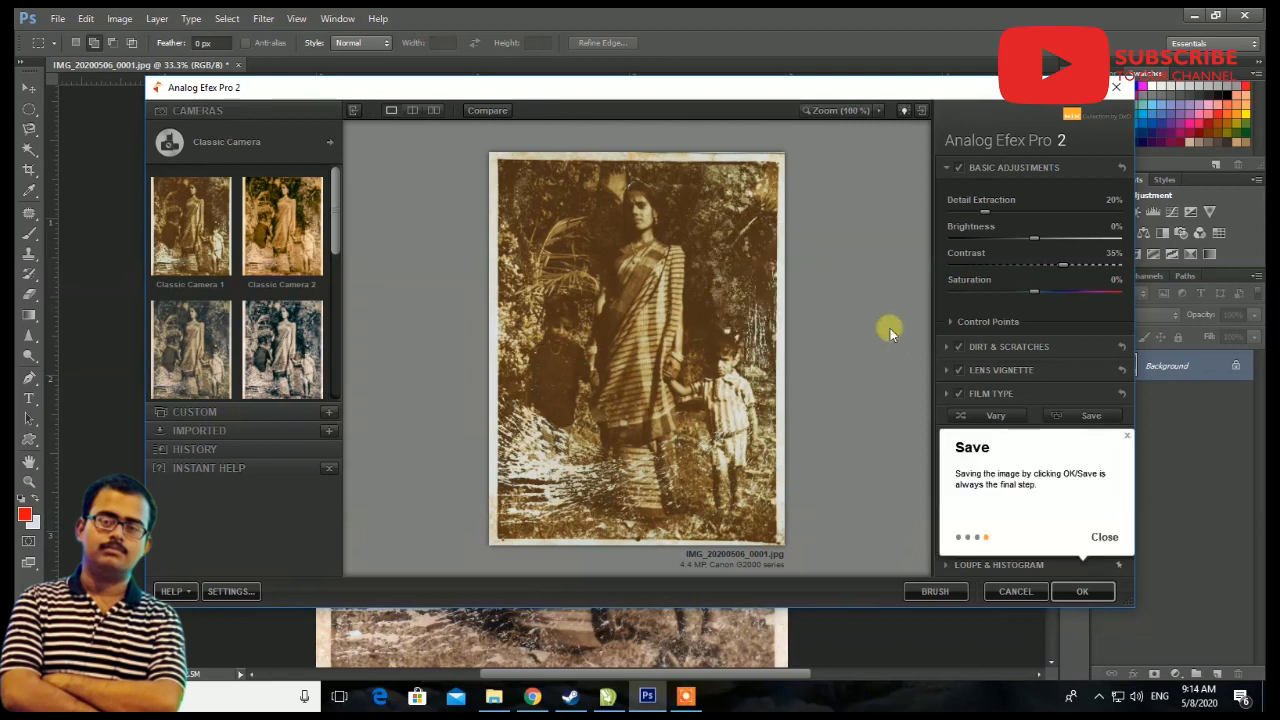
left_click(1105, 537)
left_click_drag(757, 86, 735, 108)
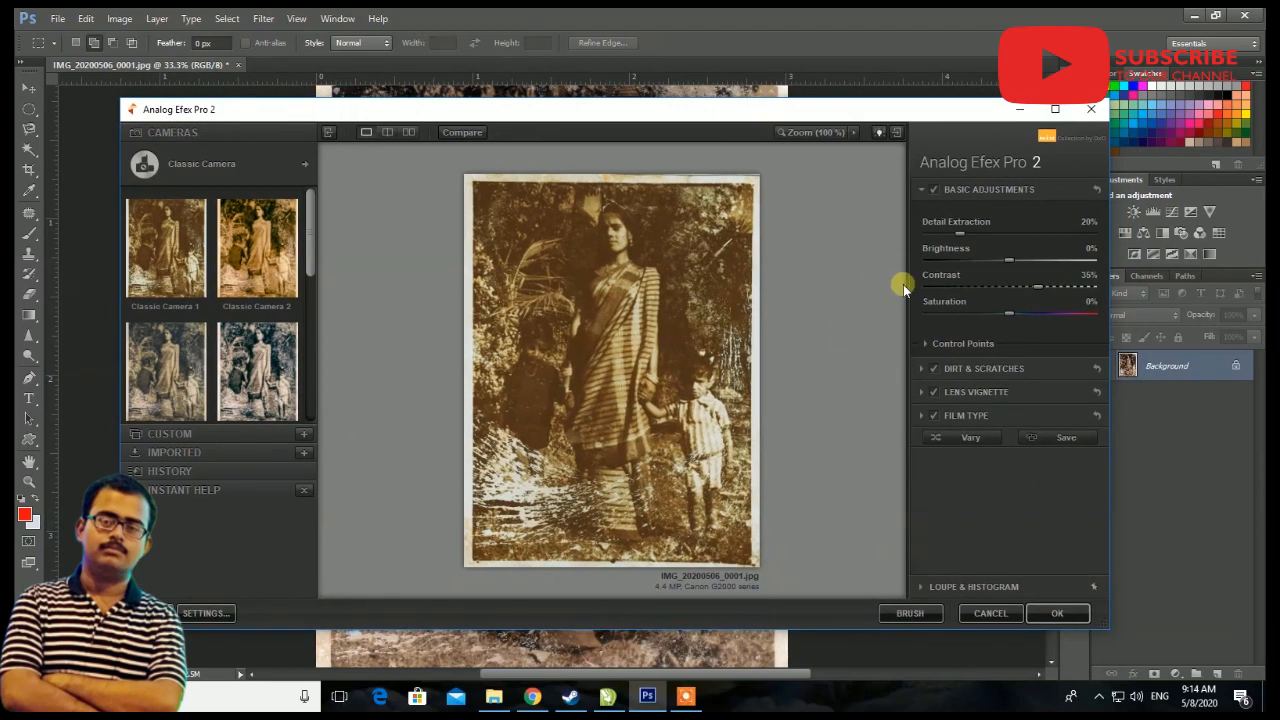
Try a Brightness of 16%, and apply the Classic Camera 4 preset to the photo.
left_click_drag(1009, 260, 1025, 263)
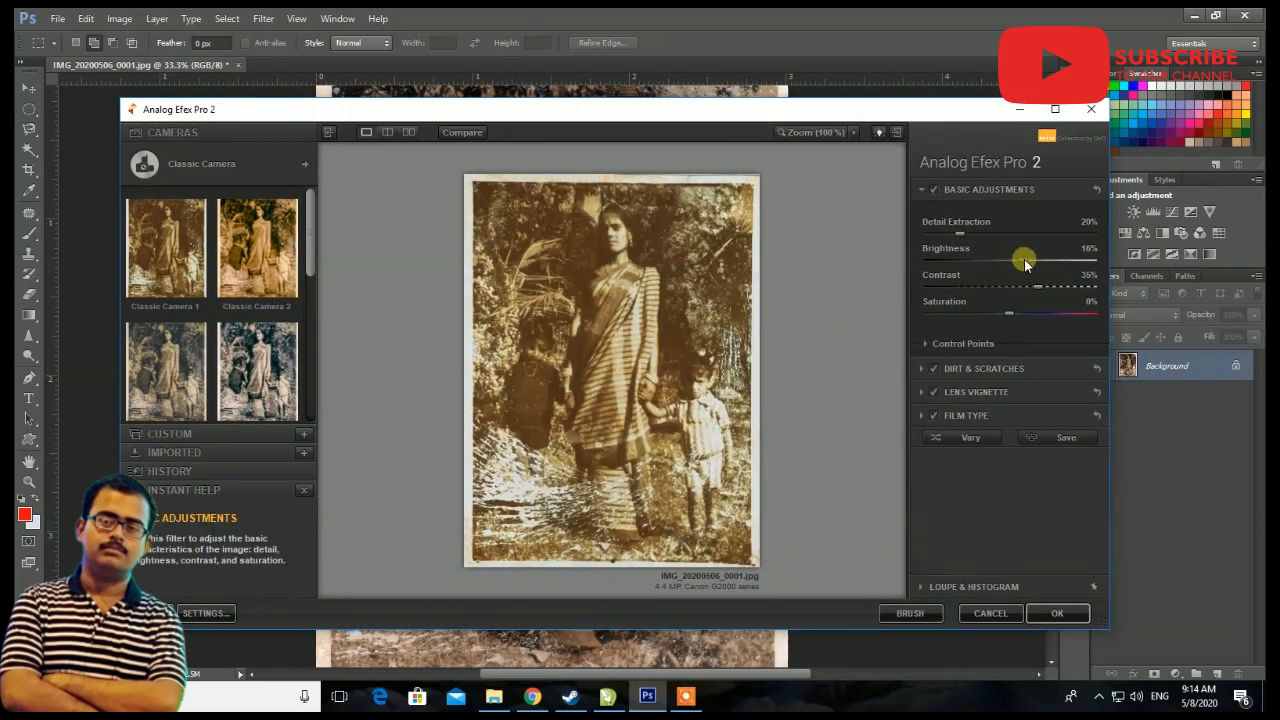
left_click(262, 364)
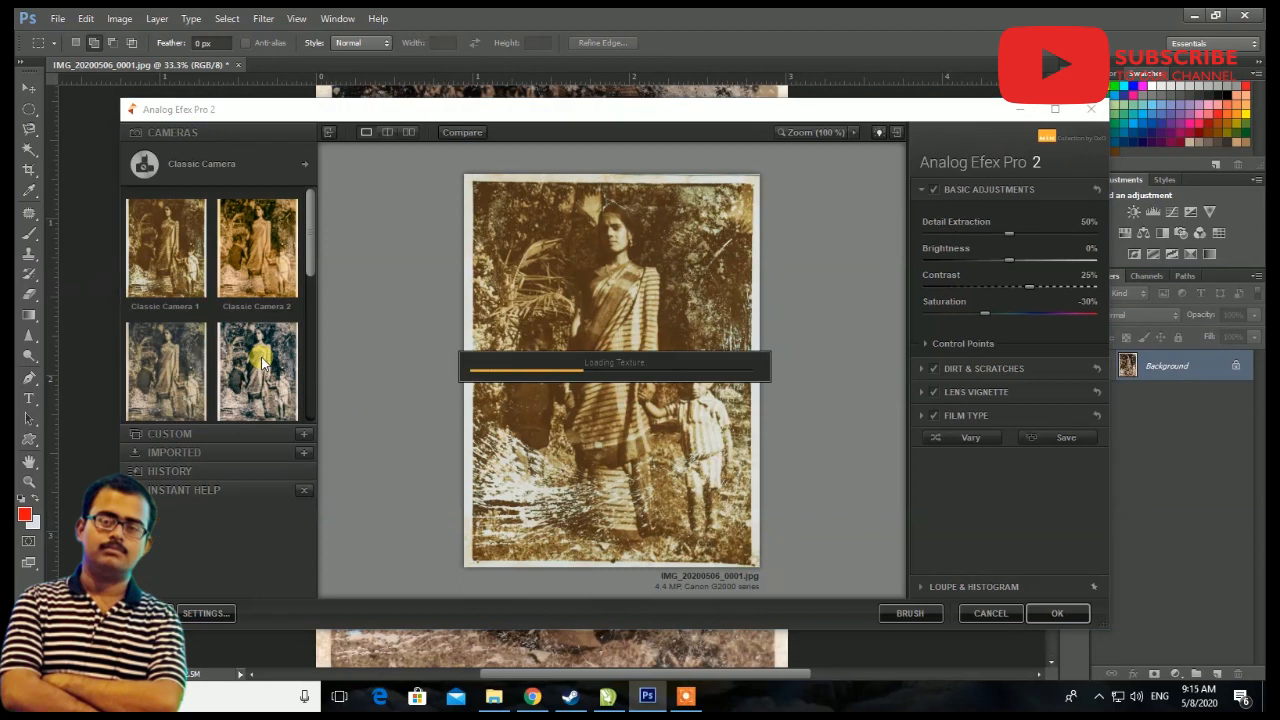
scroll(966, 409, "down", 3)
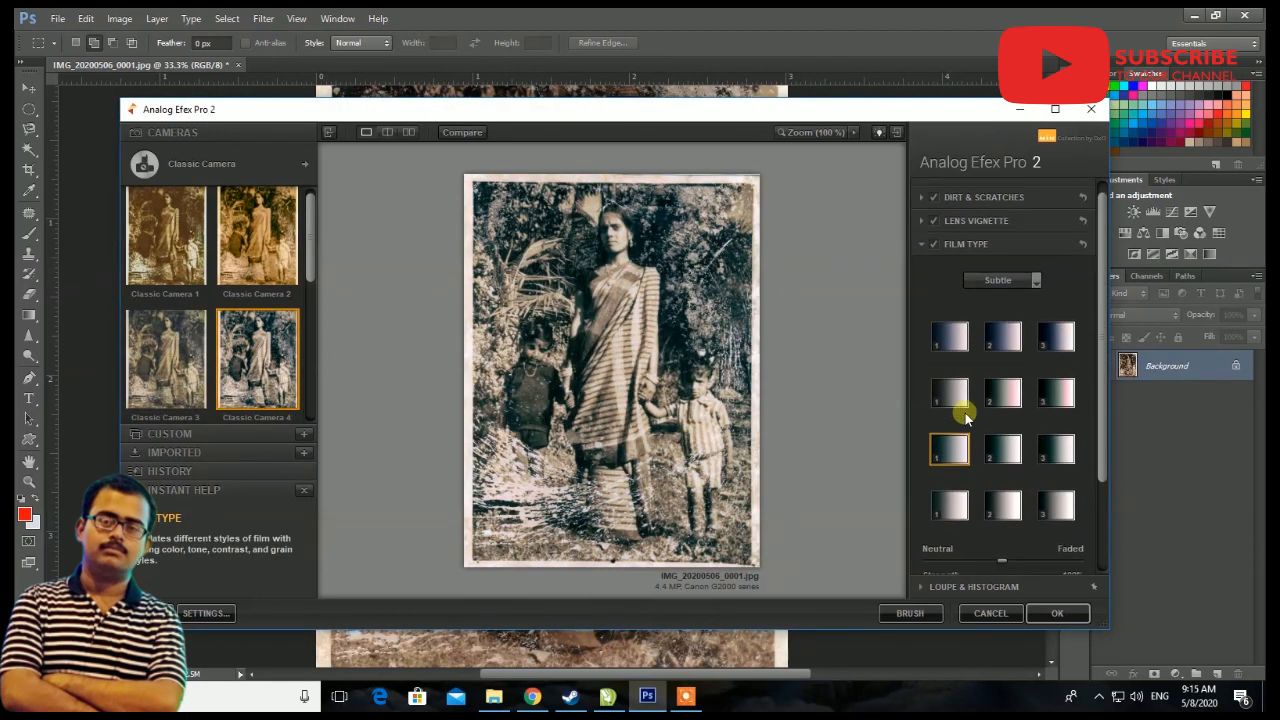
scroll(991, 414, "up", 3)
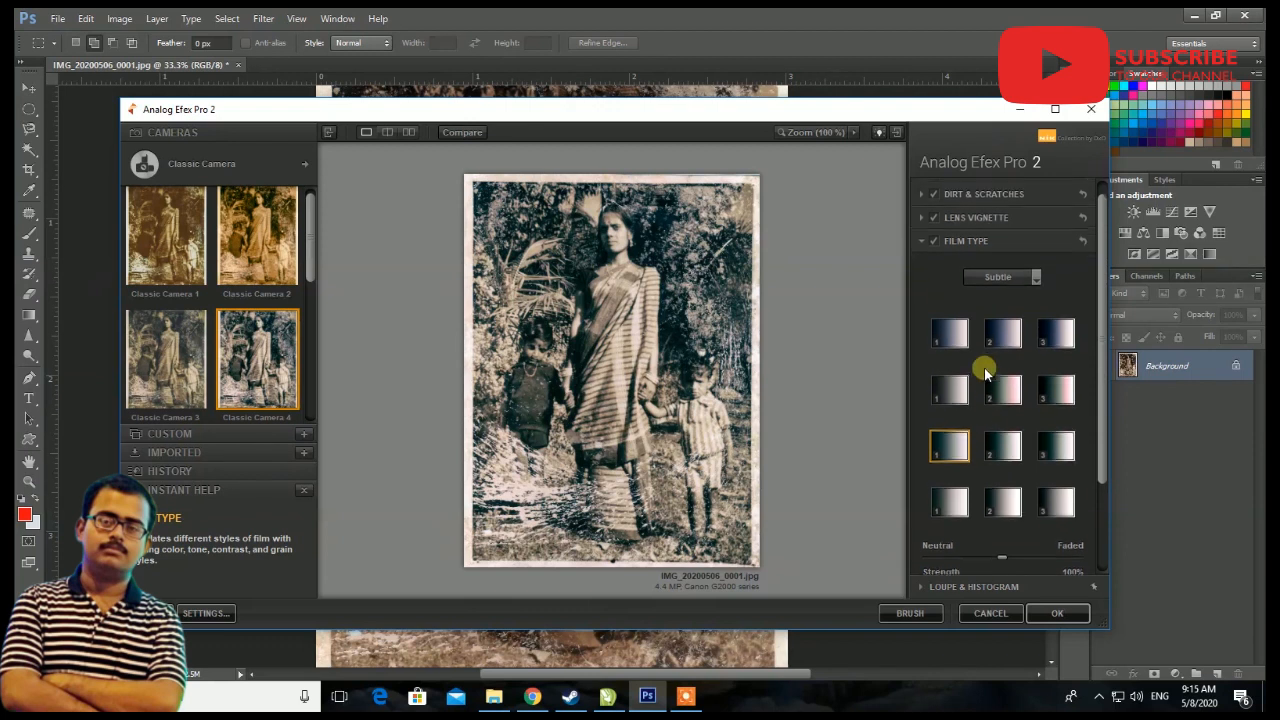
Choose the third Dust and Lint texture in the sixth row for Dirt & Scratches and check the photo up close.
left_click(996, 214)
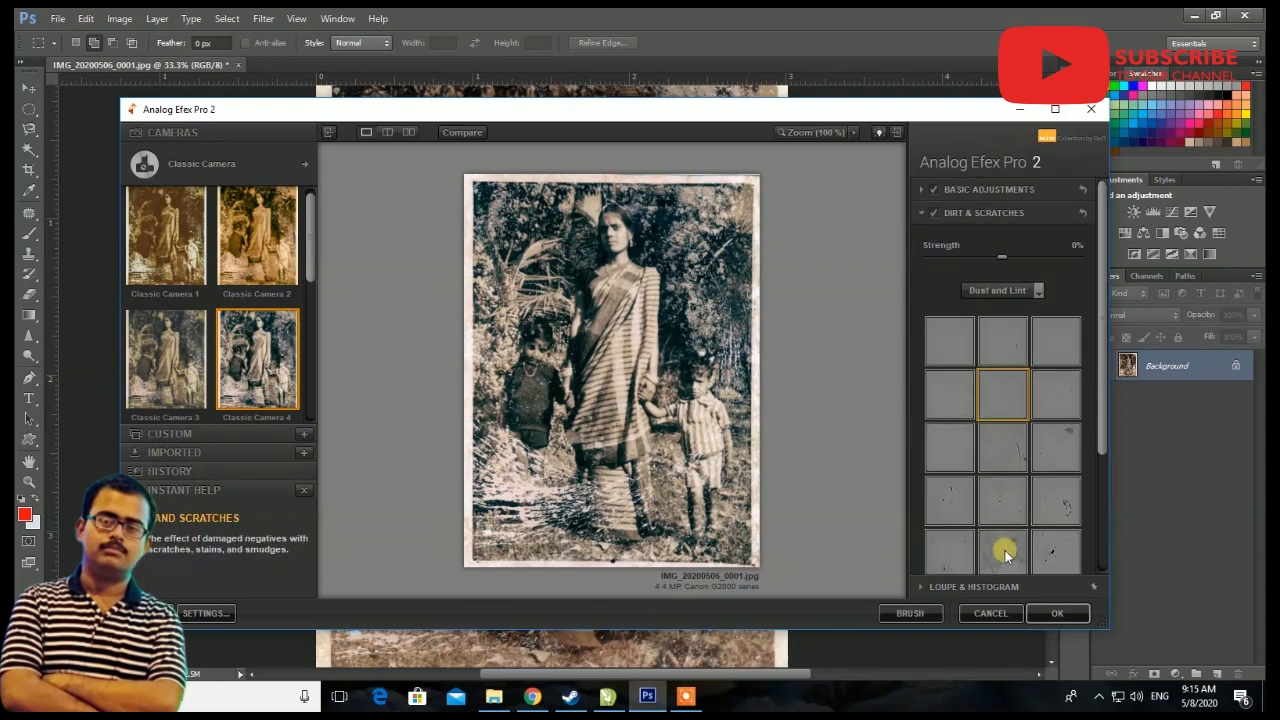
left_click(1006, 553)
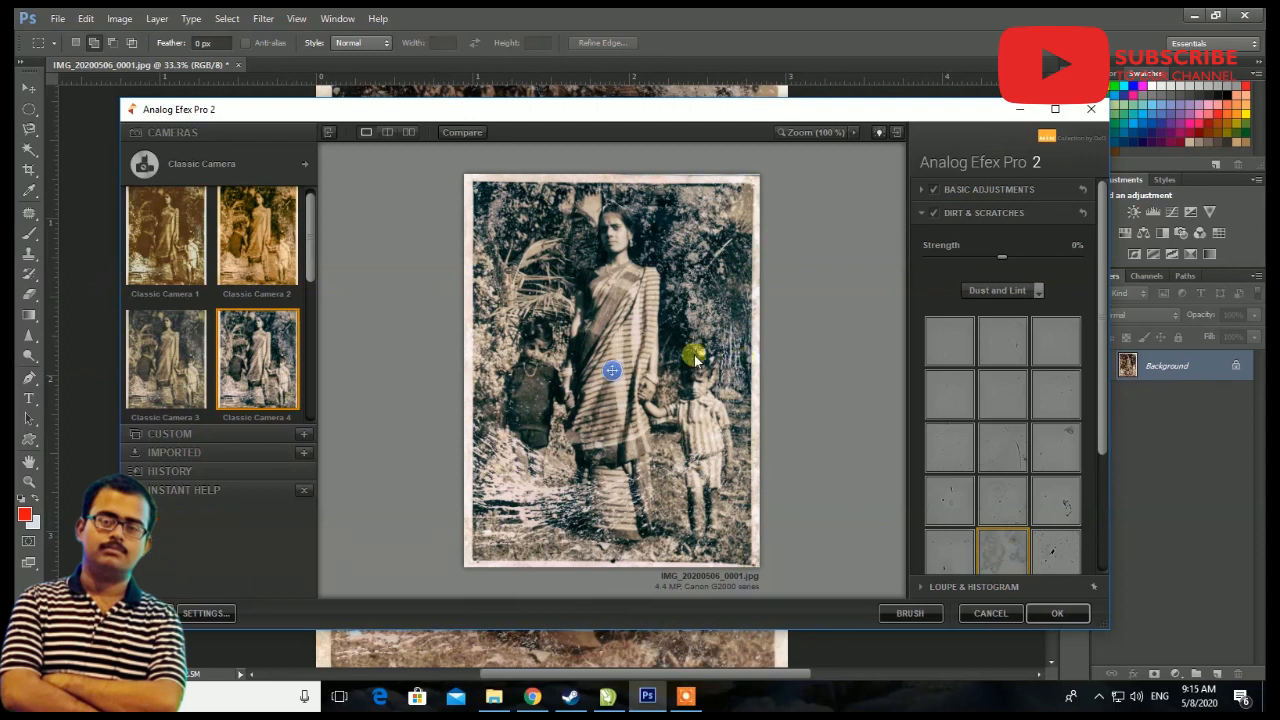
key("ctrl+plus")
key("ctrl+plus")
key("ctrl+plus")
key("ctrl+minus")
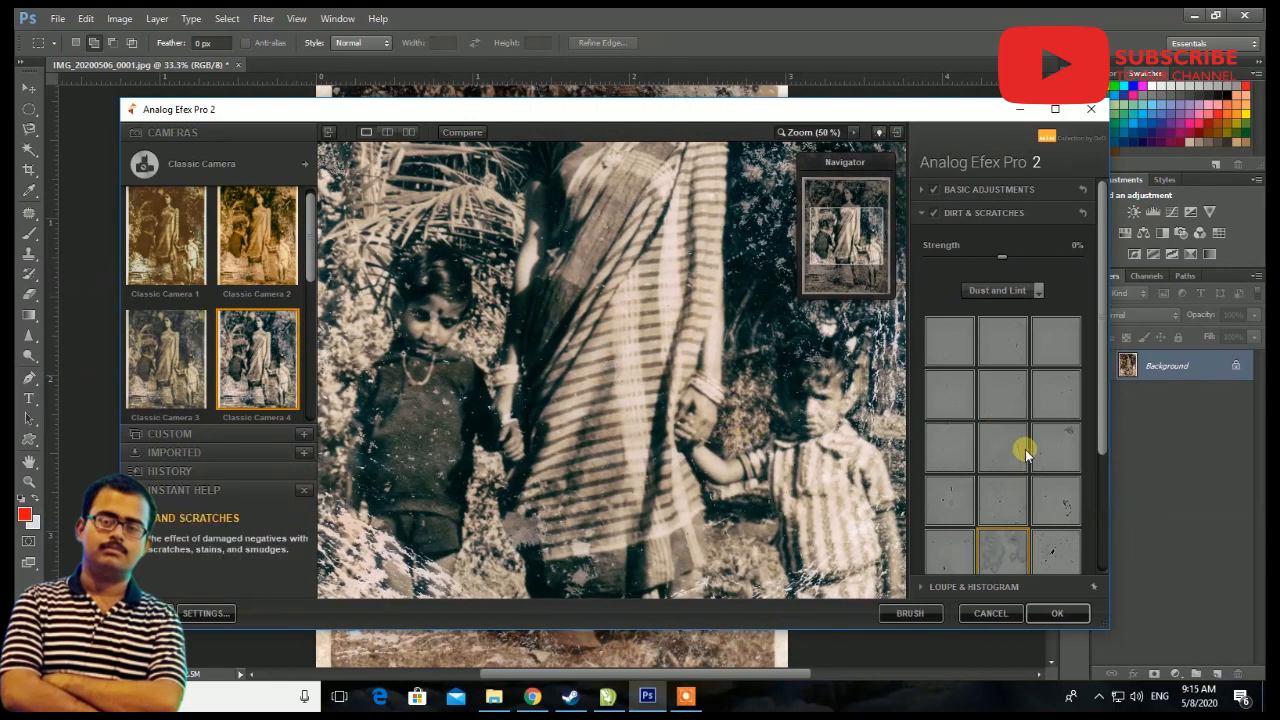
scroll(1025, 449, "down", 1)
left_click(1044, 545)
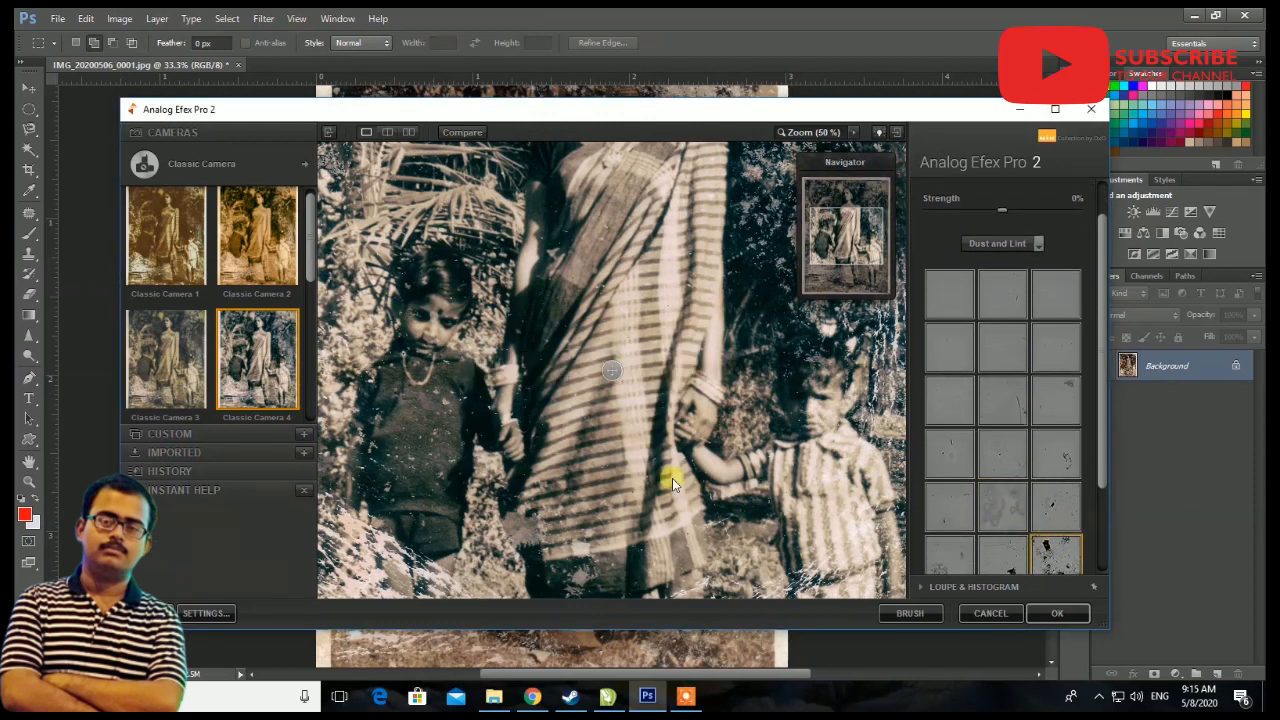
left_click_drag(845, 232, 829, 185)
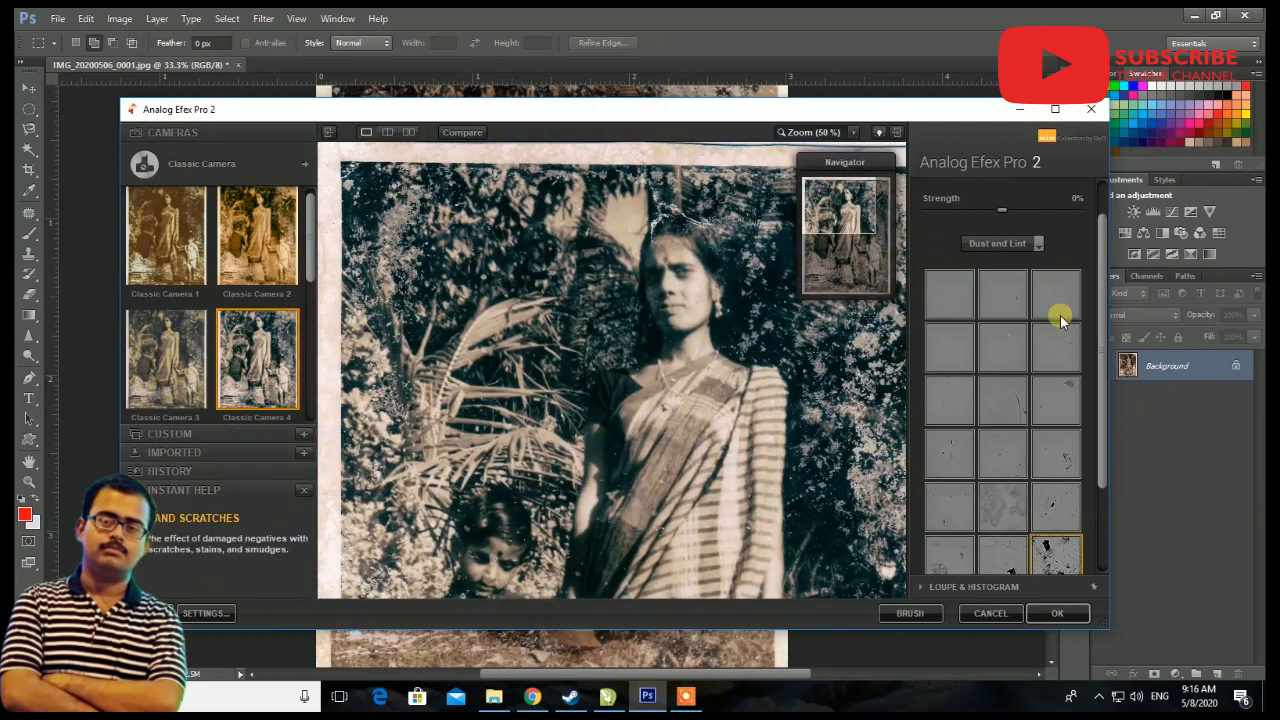
In the Basic Adjustments, set Saturation to -21% and raise Brightness slightly.
scroll(1017, 261, "up", 2)
left_click(1004, 215)
left_click(1012, 191)
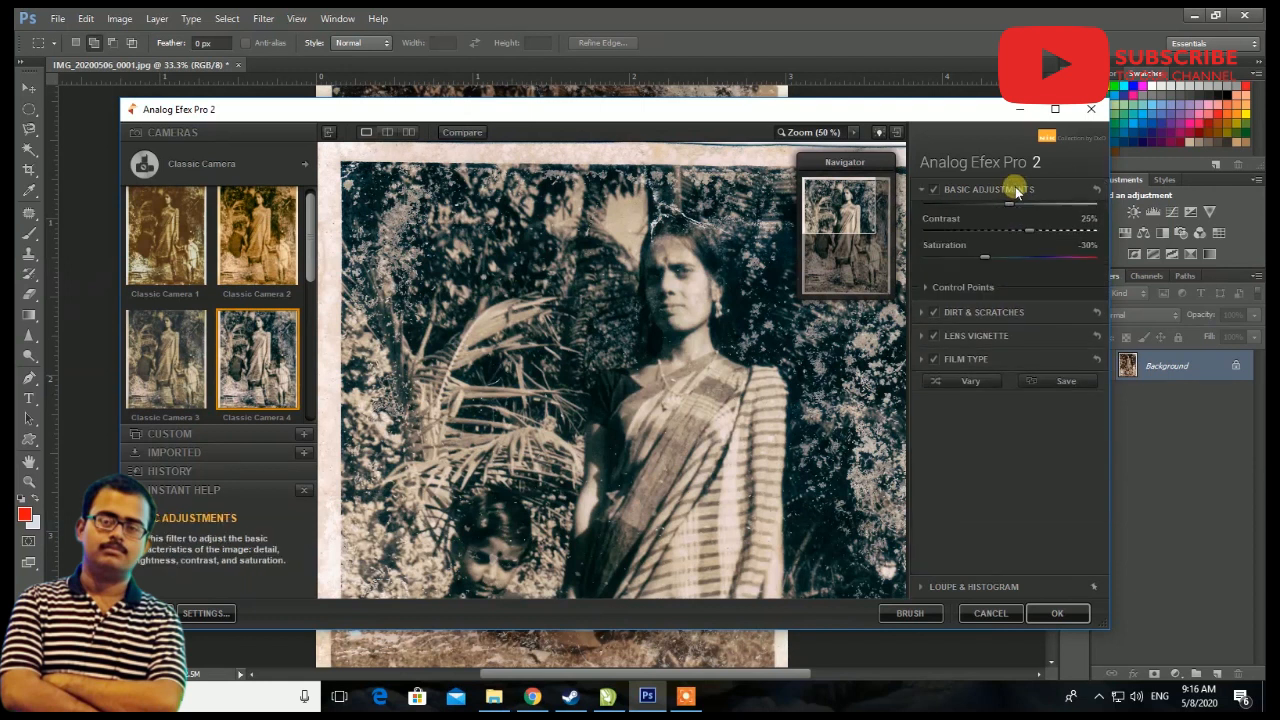
left_click_drag(1019, 318, 992, 315)
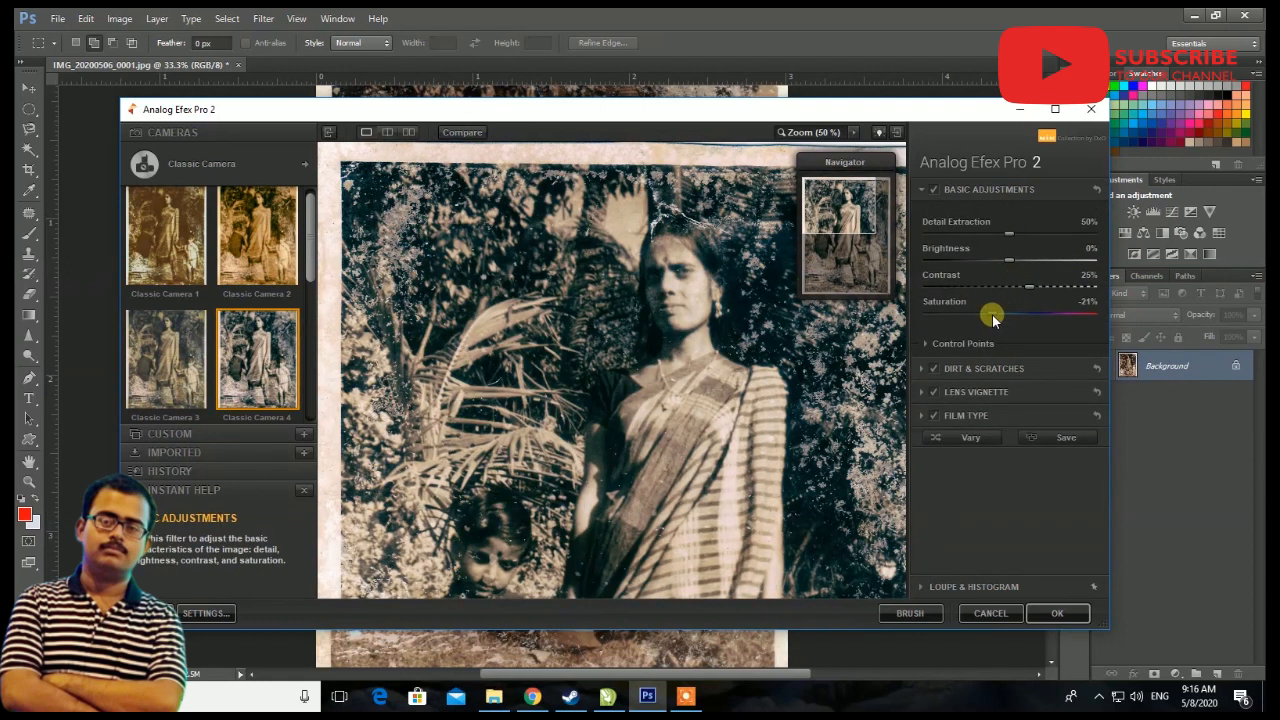
mouse_move(1009, 261)
left_mouse_down()
mouse_move(1033, 262)
mouse_move(1013, 261)
mouse_move(1020, 290)
mouse_move(1053, 288)
mouse_move(1016, 264)
left_mouse_up()
Set the Lens Vignette to Amount 69% and Size 43%, with its shape shifted slightly from circle towards rectangle.
left_click(1004, 392)
left_click_drag(928, 312, 951, 309)
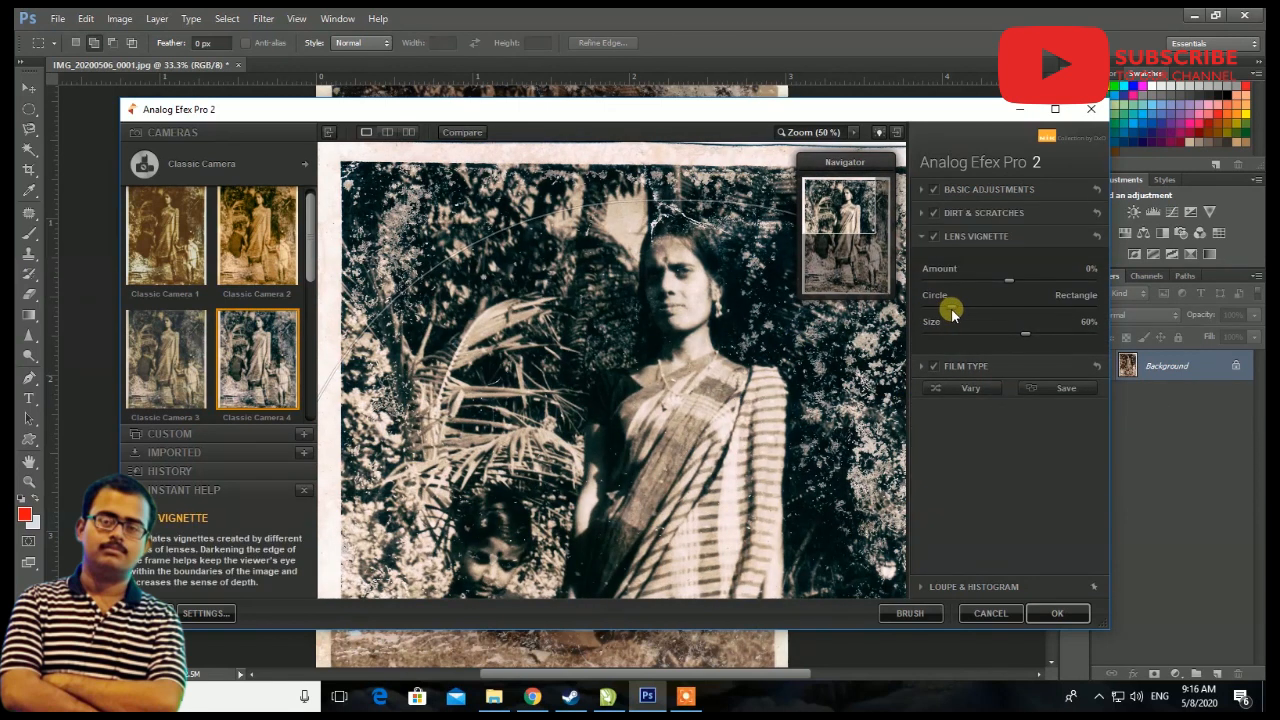
left_click_drag(1030, 334, 997, 332)
left_click_drag(1010, 285, 1066, 286)
left_click_drag(951, 307, 971, 307)
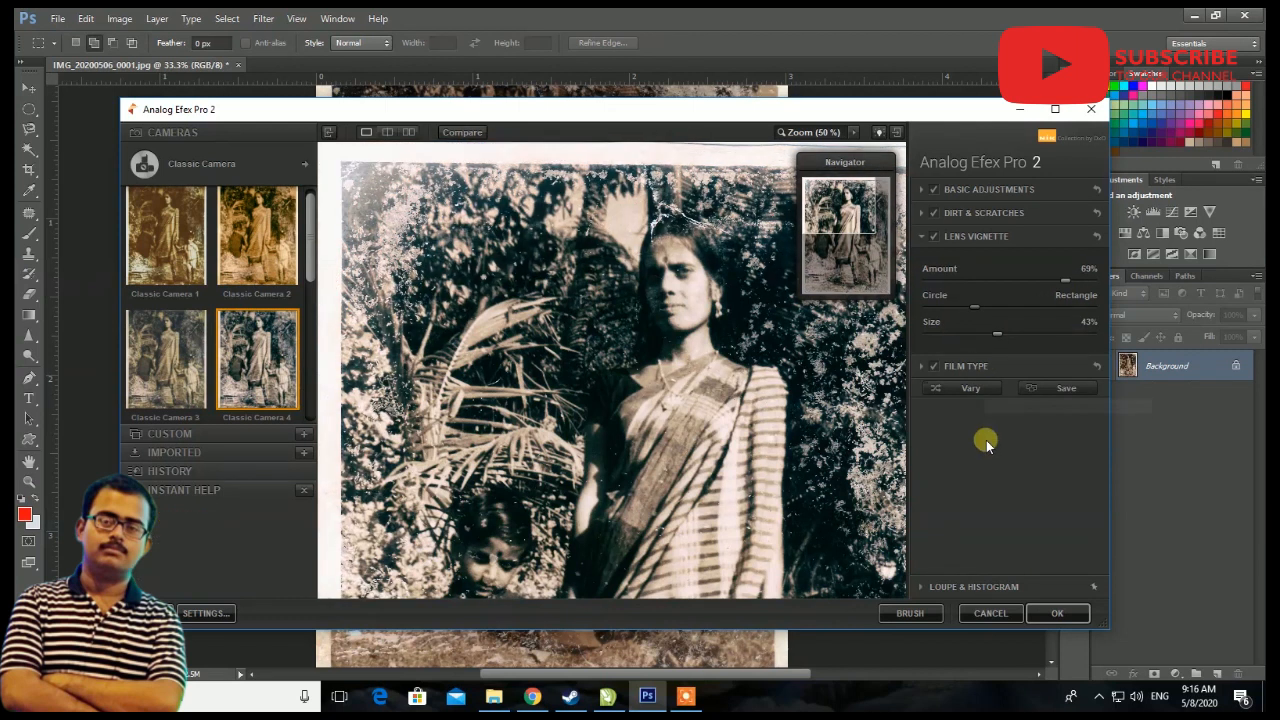
key("ctrl+minus")
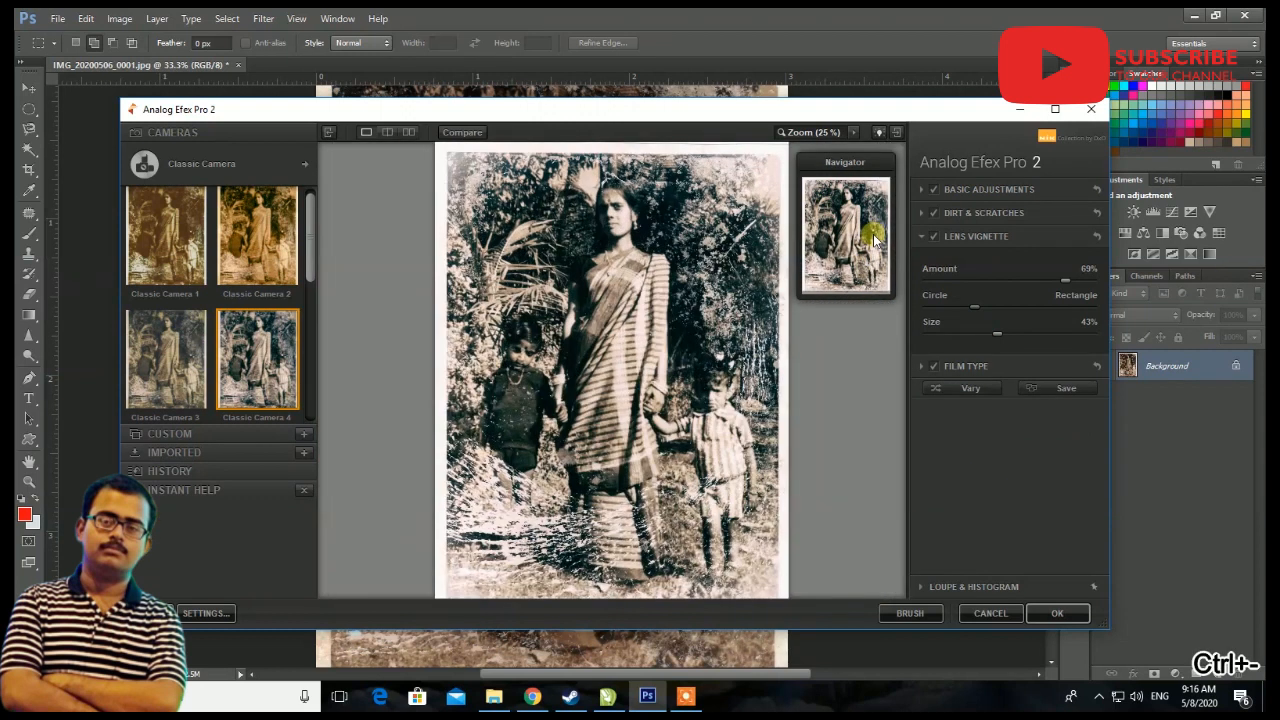
left_click_drag(600, 368, 623, 409)
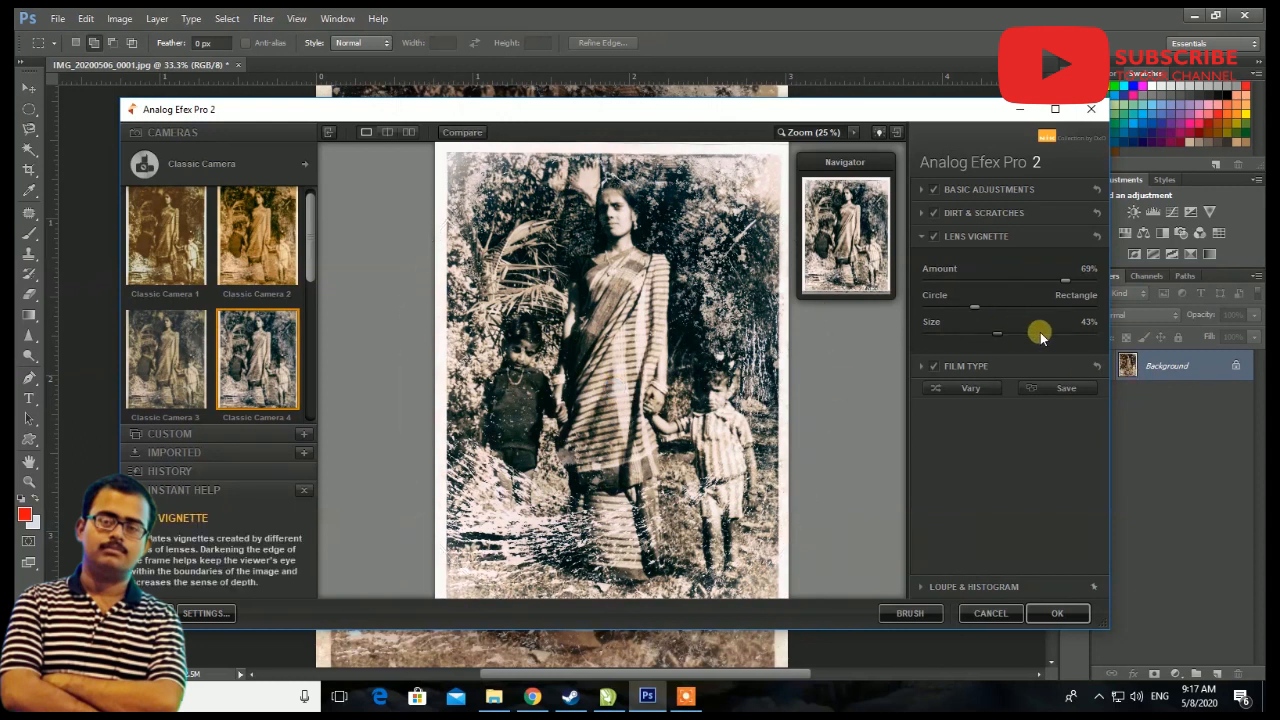
Choose the second film in the fourth row of the Subtle film types and apply the Analog Efex Pro 2 filter.
left_click(970, 367)
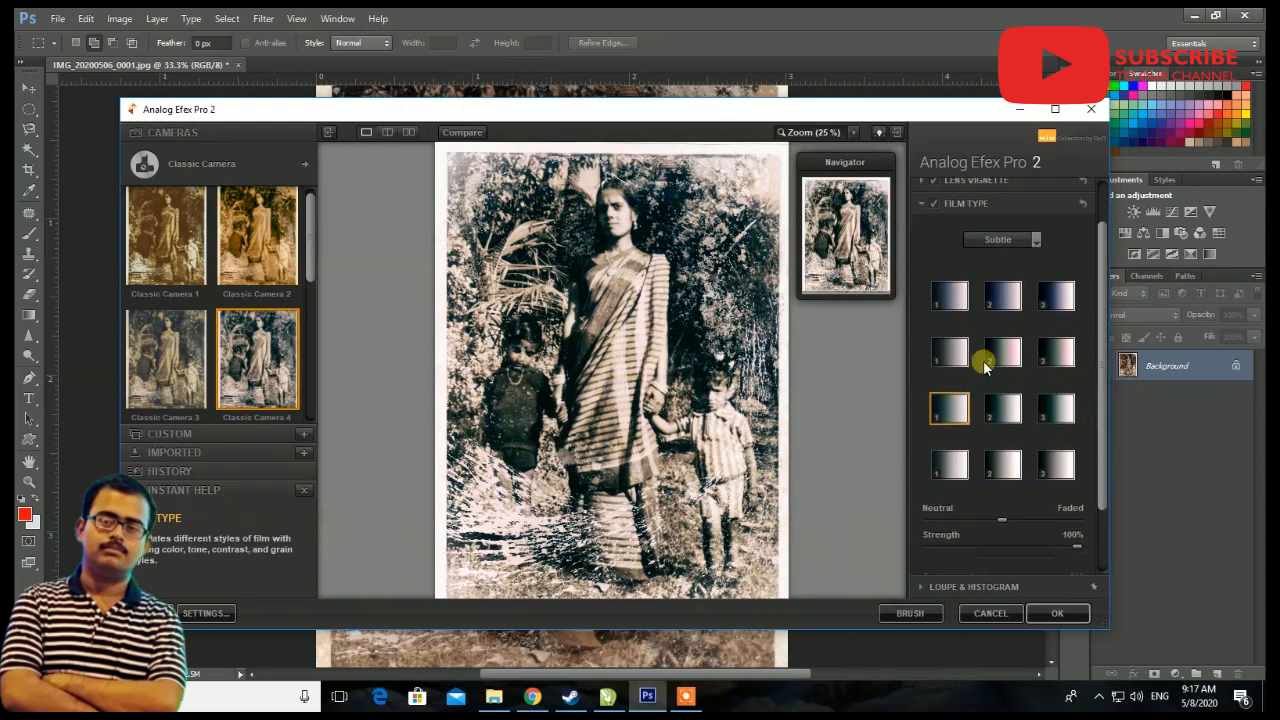
left_click(1056, 326)
left_click(1018, 325)
left_click(1018, 378)
left_click(1060, 382)
left_click(1000, 396)
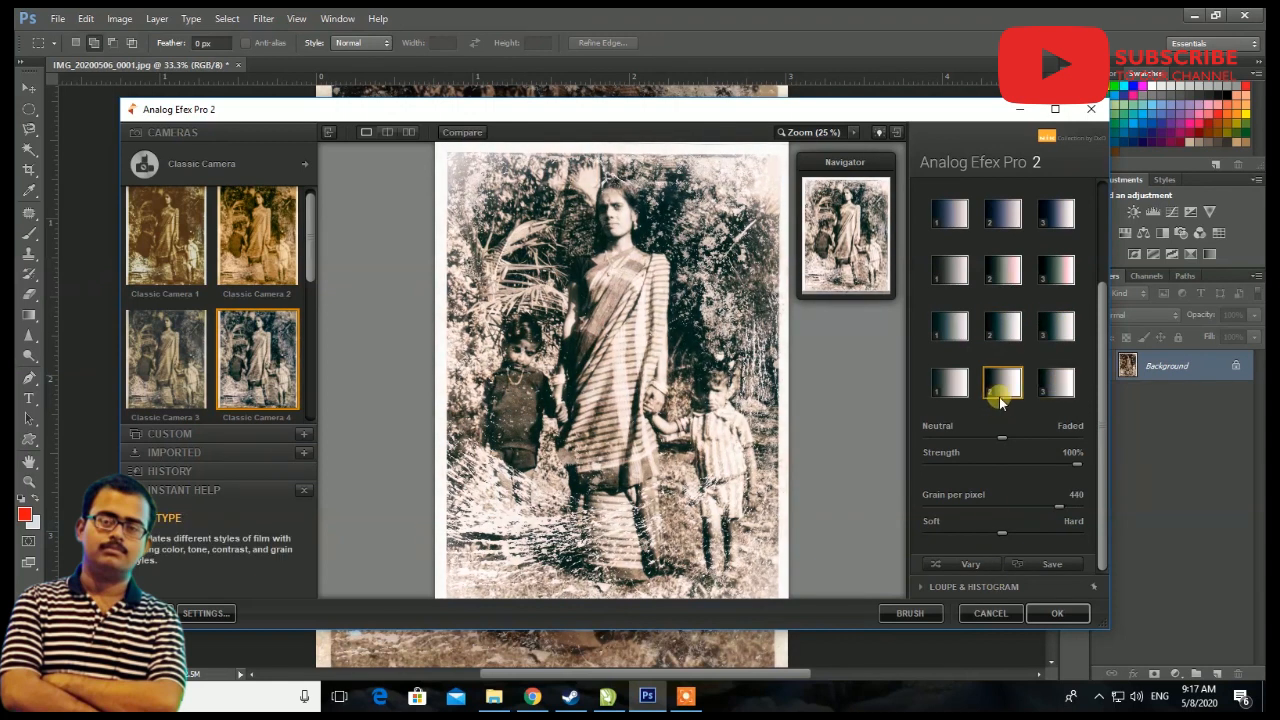
left_click(1057, 613)
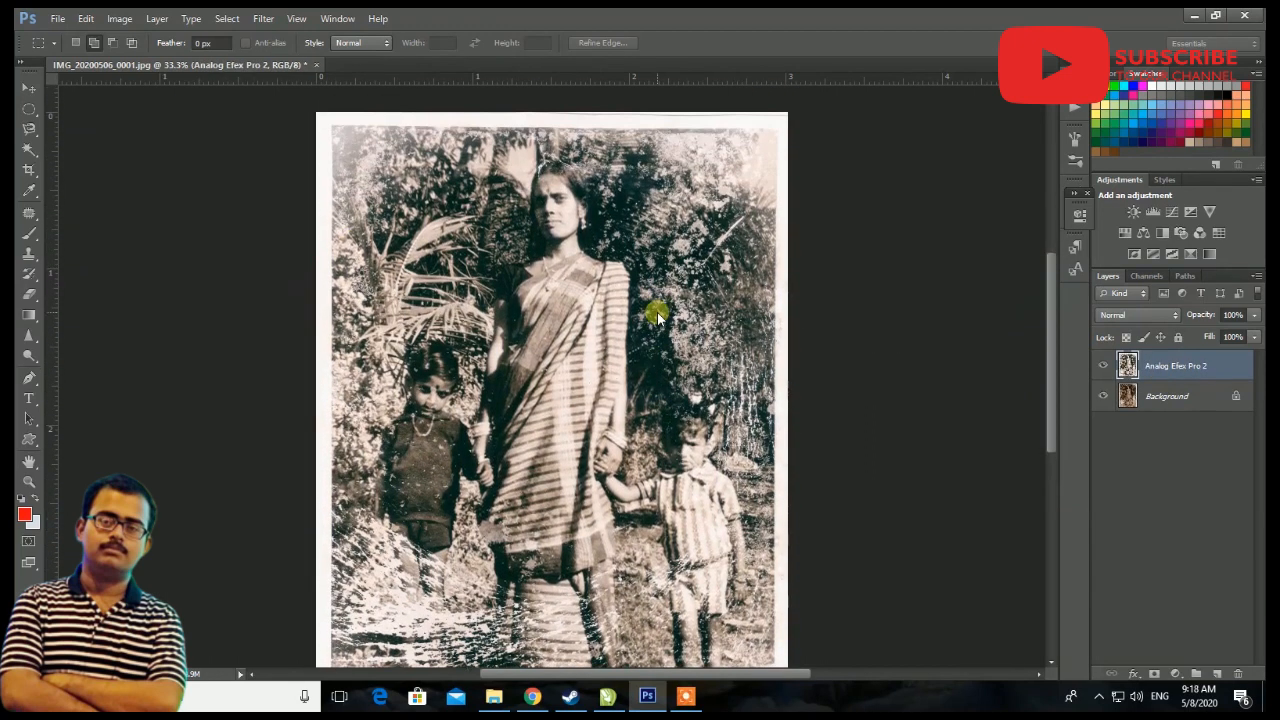
Apply the Dust & Scratches filter to the Analog Efex Pro 2 layer with Radius 1 pixel and Threshold 29 levels.
left_click(227, 18)
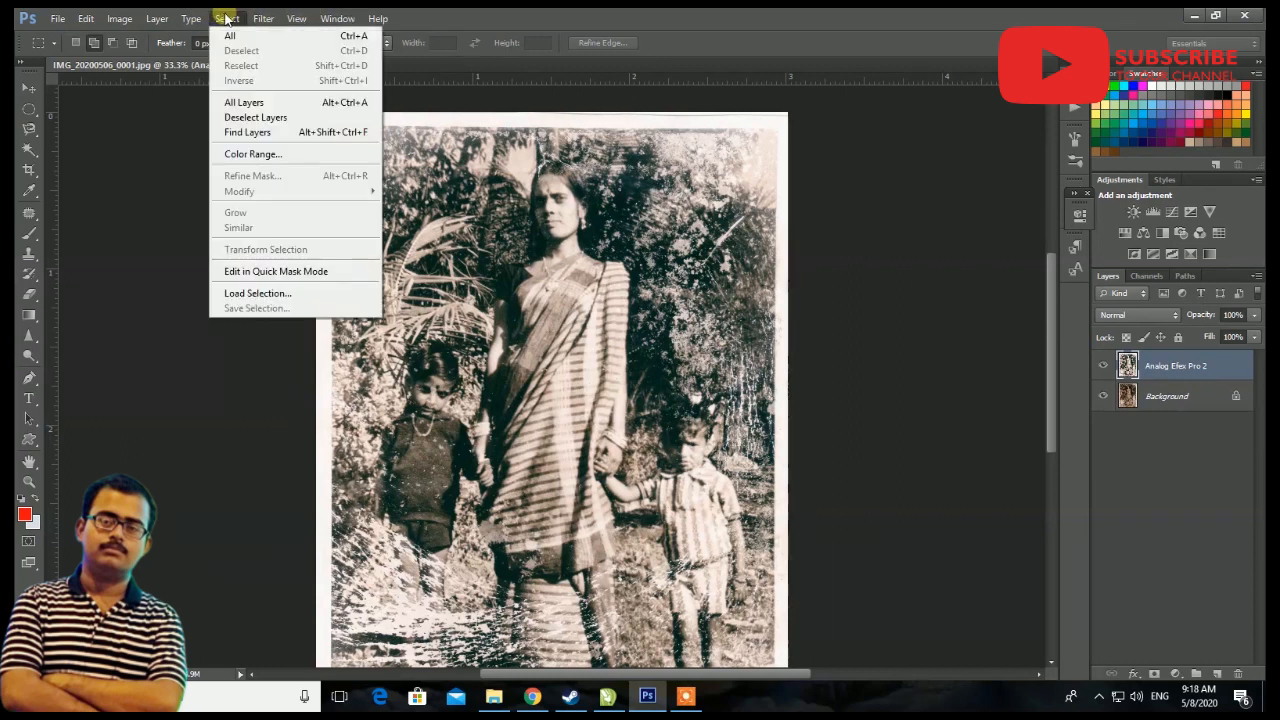
mouse_move(285, 20)
mouse_move(300, 207)
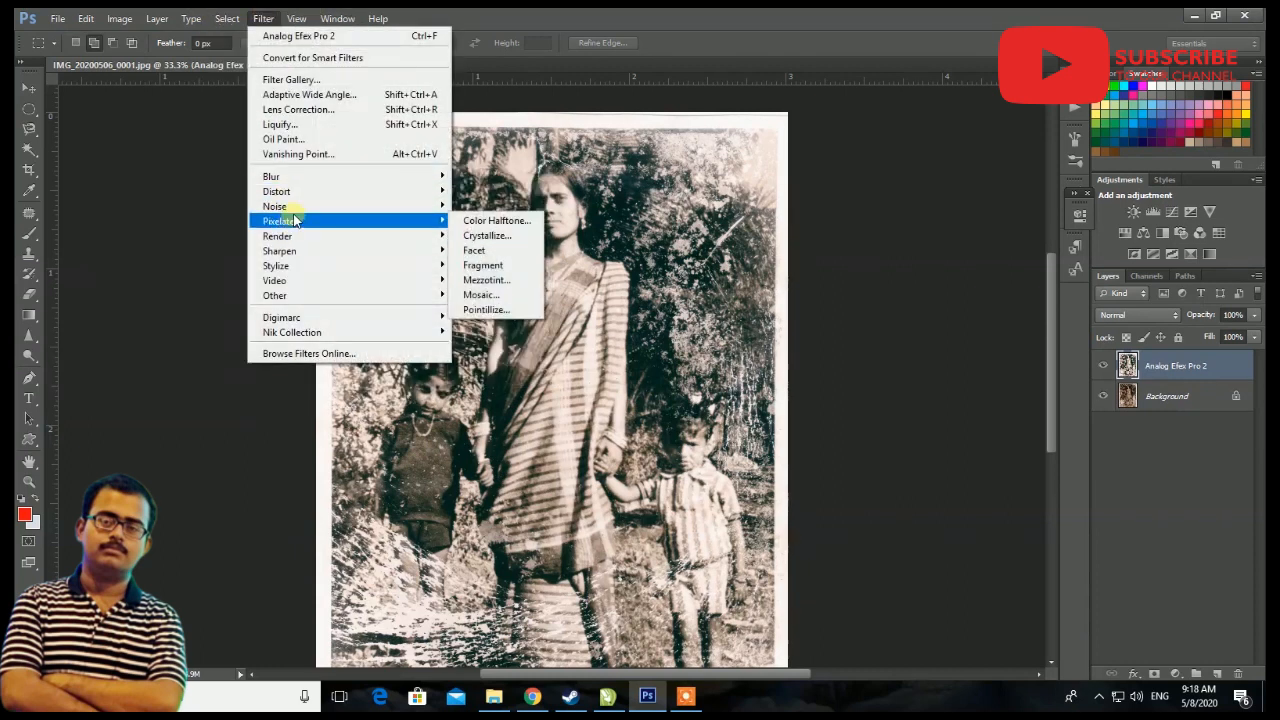
left_click(501, 235)
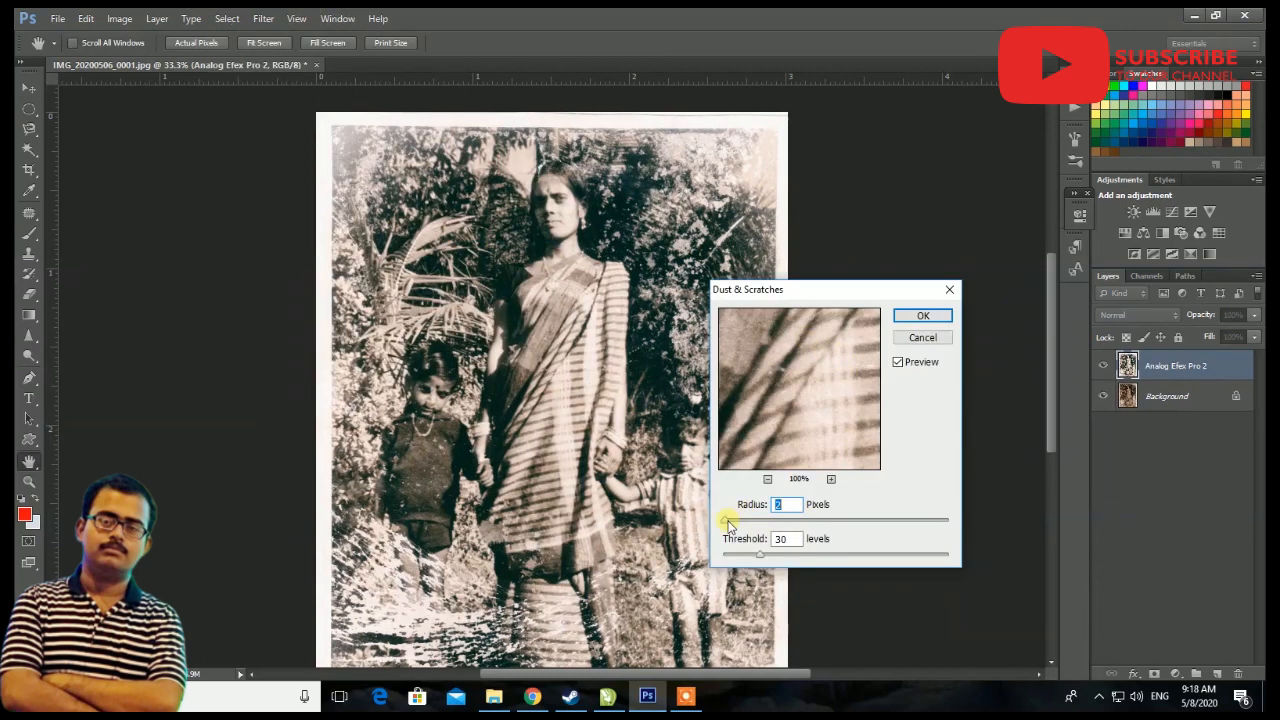
left_click_drag(755, 525, 725, 525)
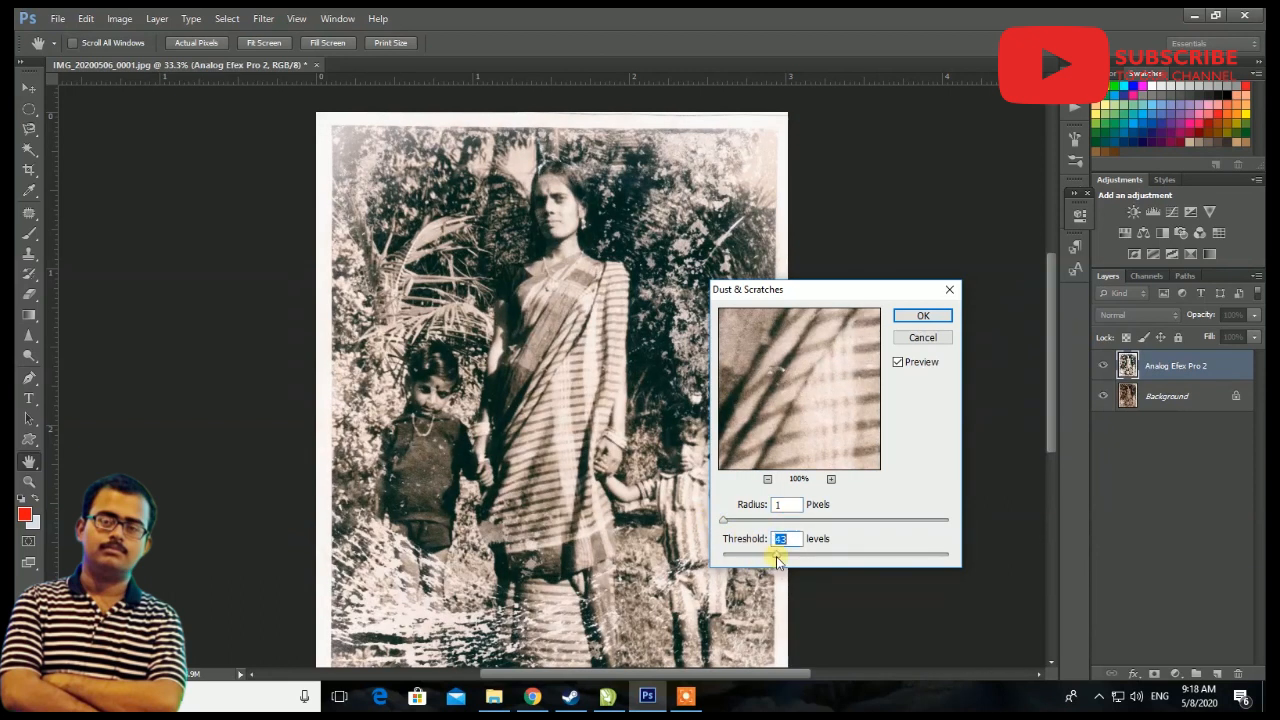
mouse_move(726, 525)
left_mouse_down()
mouse_move(740, 522)
mouse_move(718, 525)
left_mouse_up()
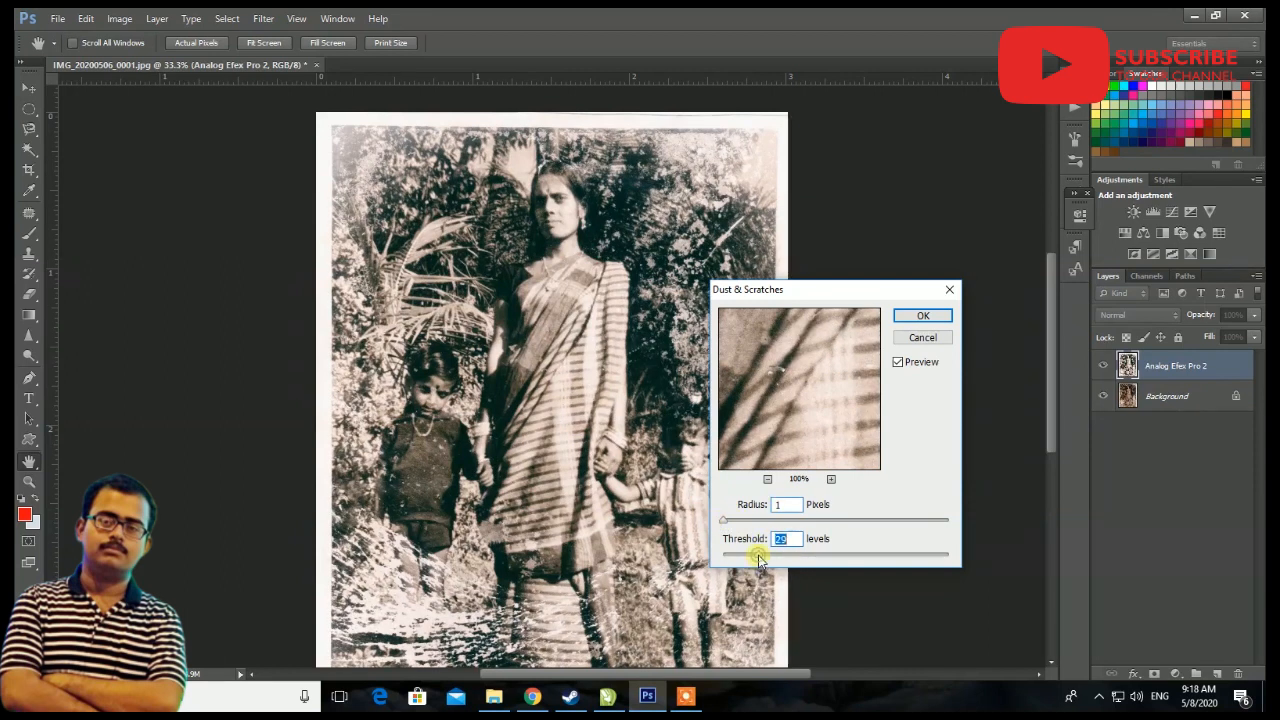
left_click(929, 321)
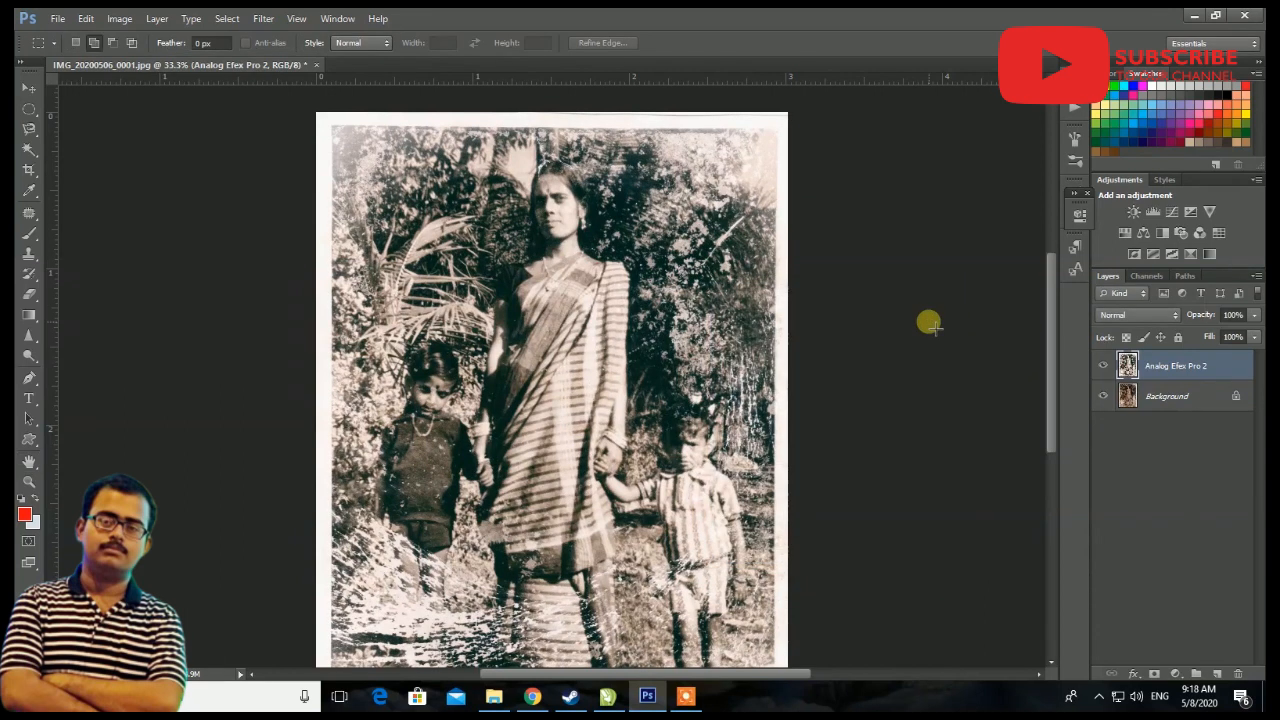
Crop the photo to remove the white border around all its edges.
scroll(750, 381, "down", 2)
scroll(750, 381, "up", 4)
scroll(753, 383, "down", 2)
scroll(753, 383, "down", 2)
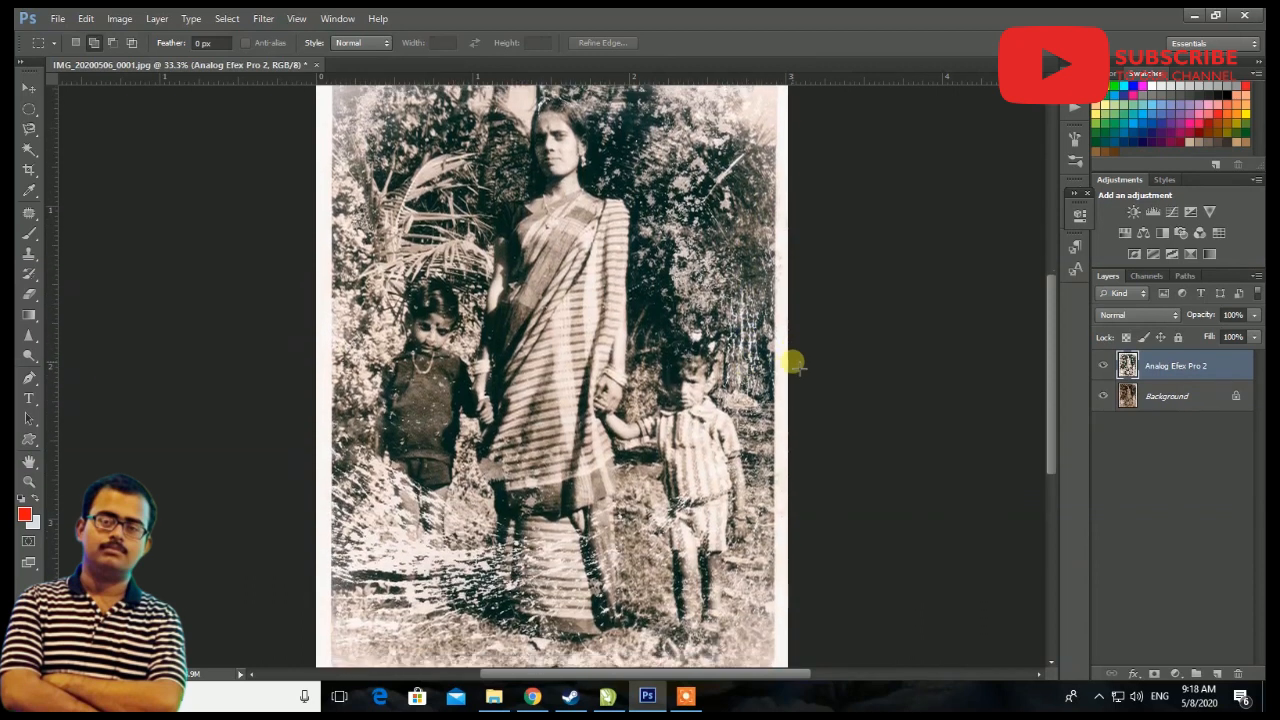
left_click(29, 169)
scroll(736, 250, "up", 2)
left_click_drag(792, 141, 785, 153)
scroll(457, 522, "down", 2)
scroll(483, 436, "down", 1)
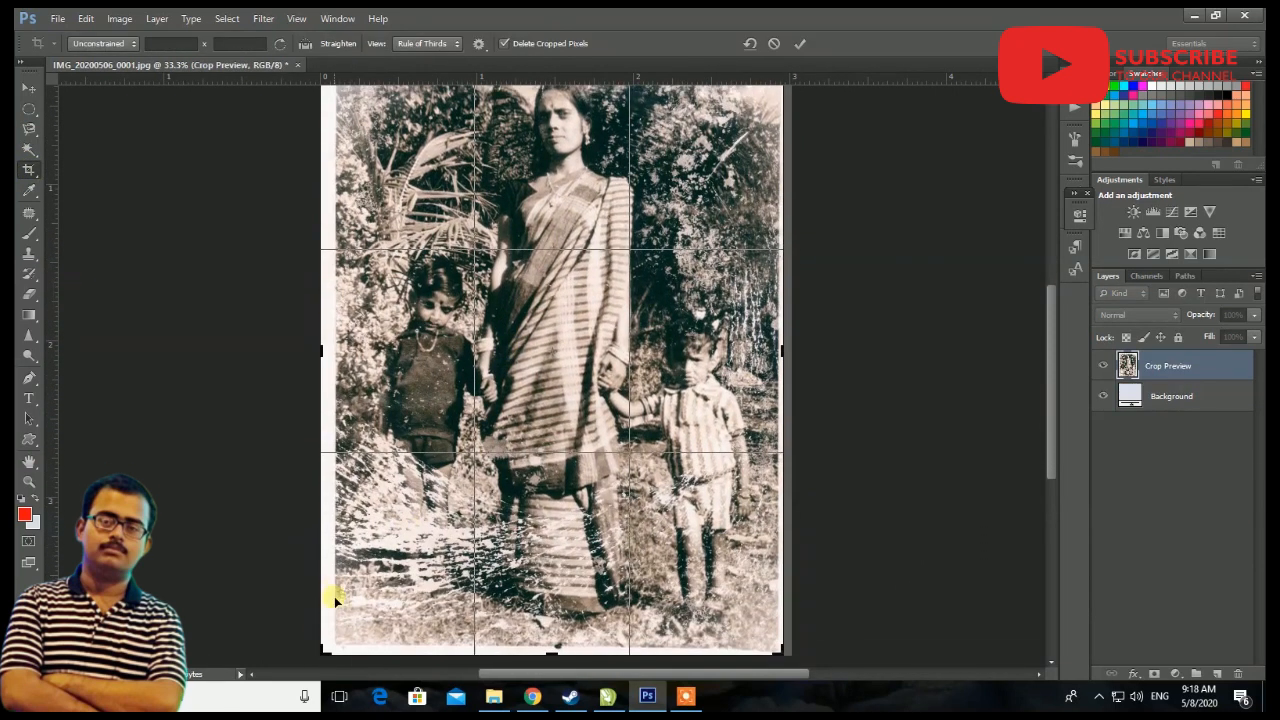
left_click_drag(320, 652, 334, 634)
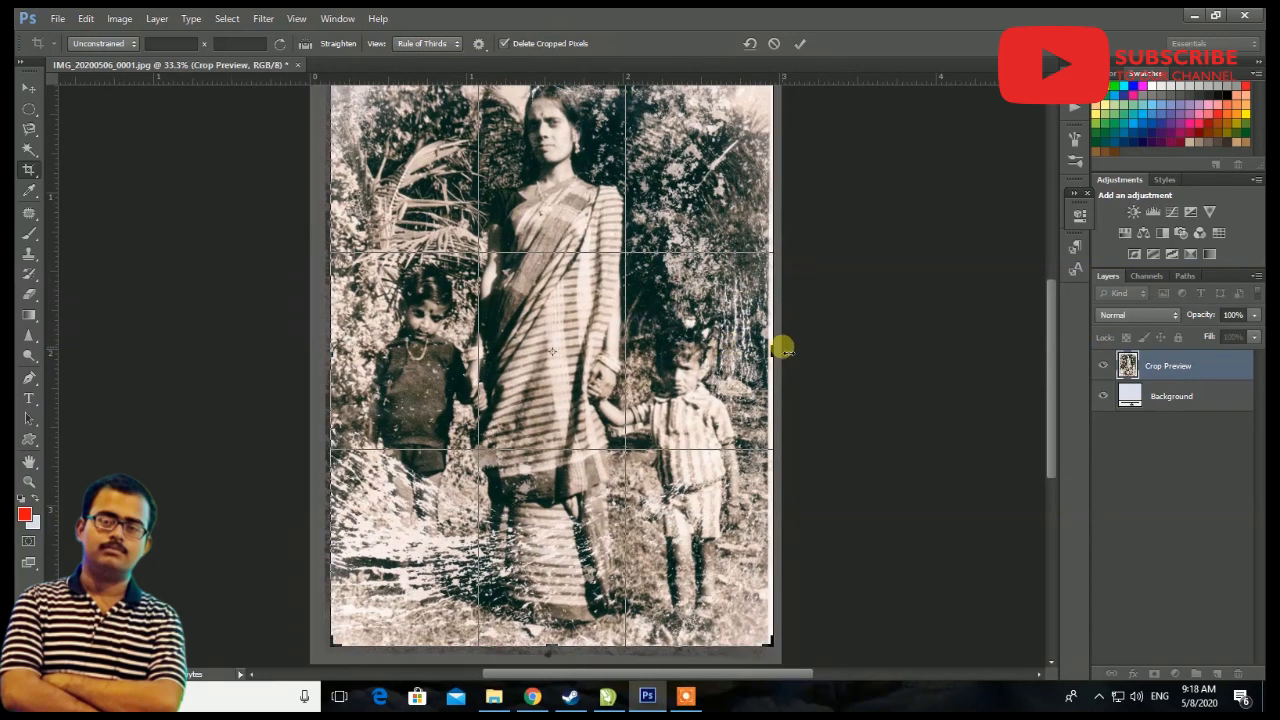
left_click_drag(784, 349, 774, 345)
key("Return")
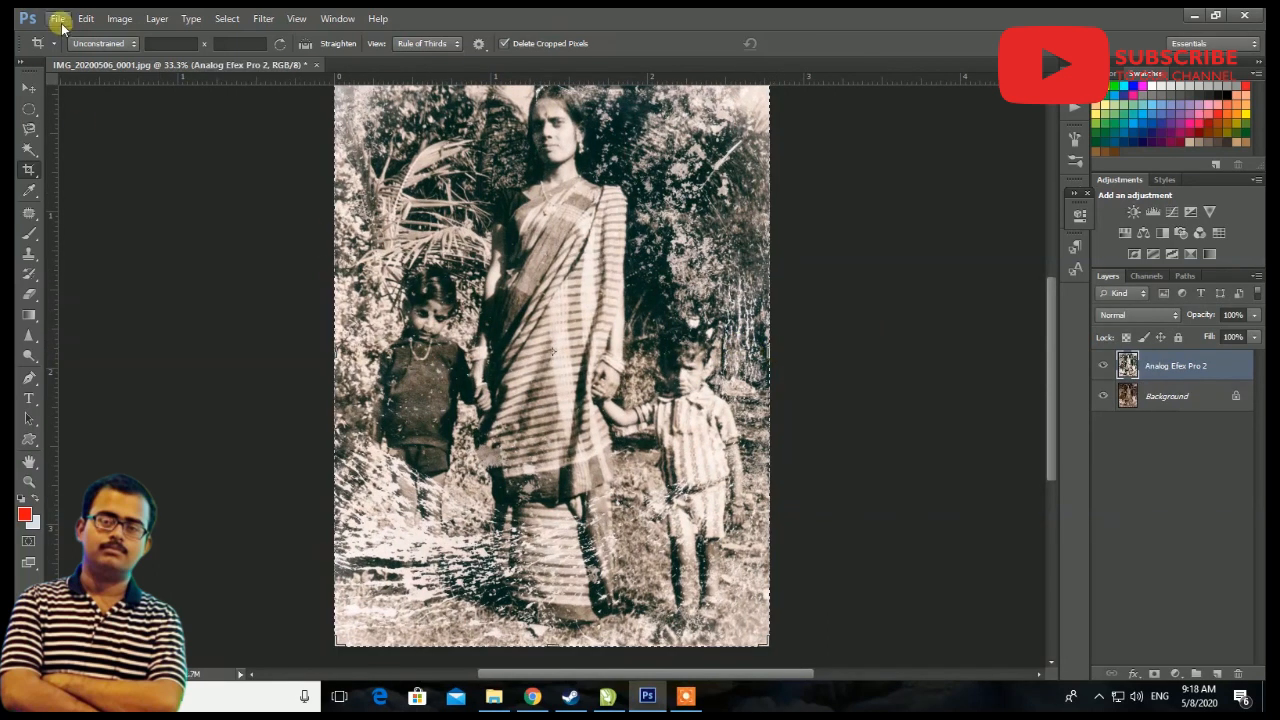
Create a new layer named "Restoration Work" above the Analog Efex Pro 2 layer.
left_click(29, 88)
key("ctrl+plus")
left_click_drag(705, 245, 651, 363)
key("F7")
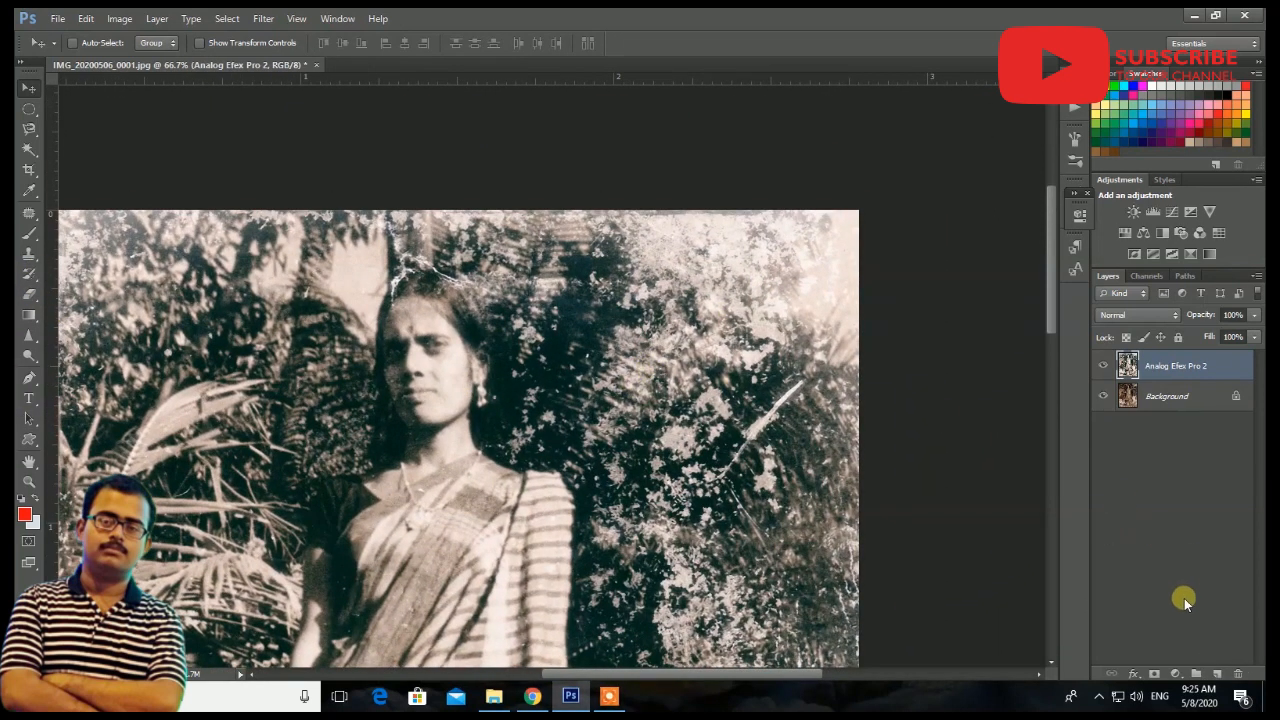
left_click(1149, 548)
left_click(157, 18)
mouse_move(170, 34)
left_click(440, 34)
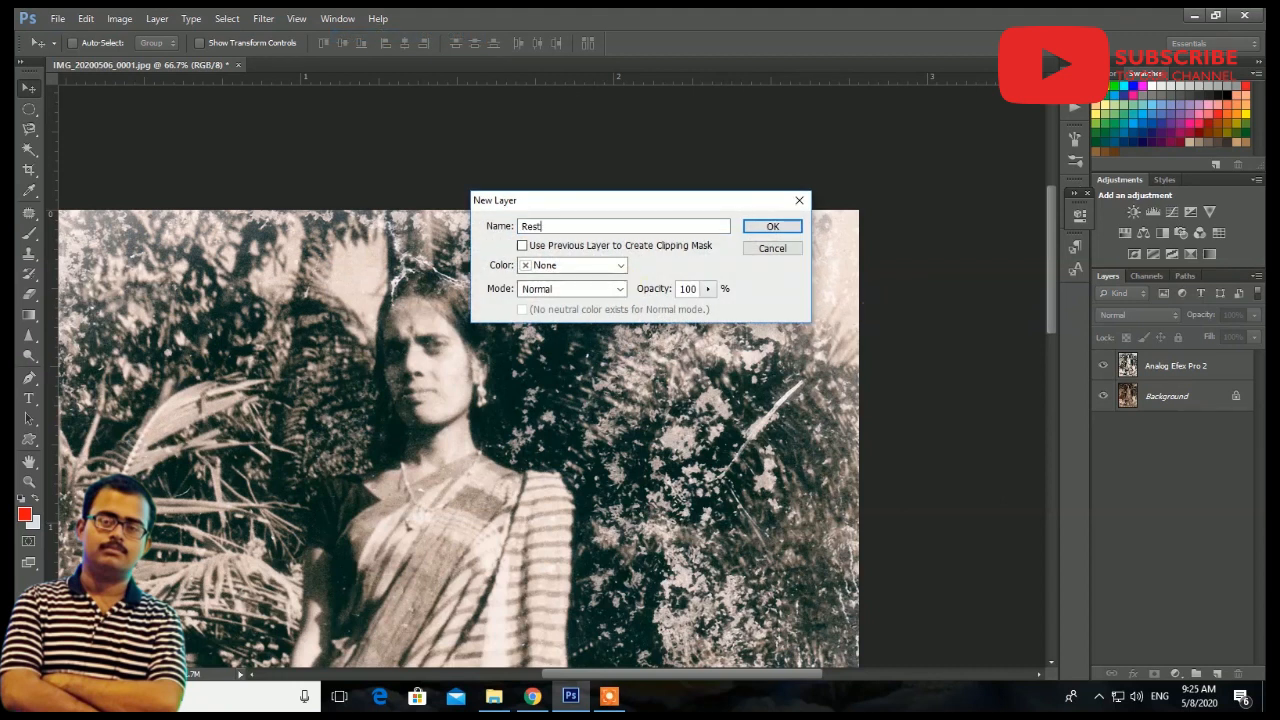
type("Restoration Work")
key("Return")
Choose the content-aware Spot Healing Brush and try it on the background scratches around the boy's head on the Restoration Work layer.
left_click_drag(688, 405, 887, 410)
left_click(28, 262)
left_click(100, 209)
scroll(486, 380, "down", 5)
scroll(871, 330, "down", 3)
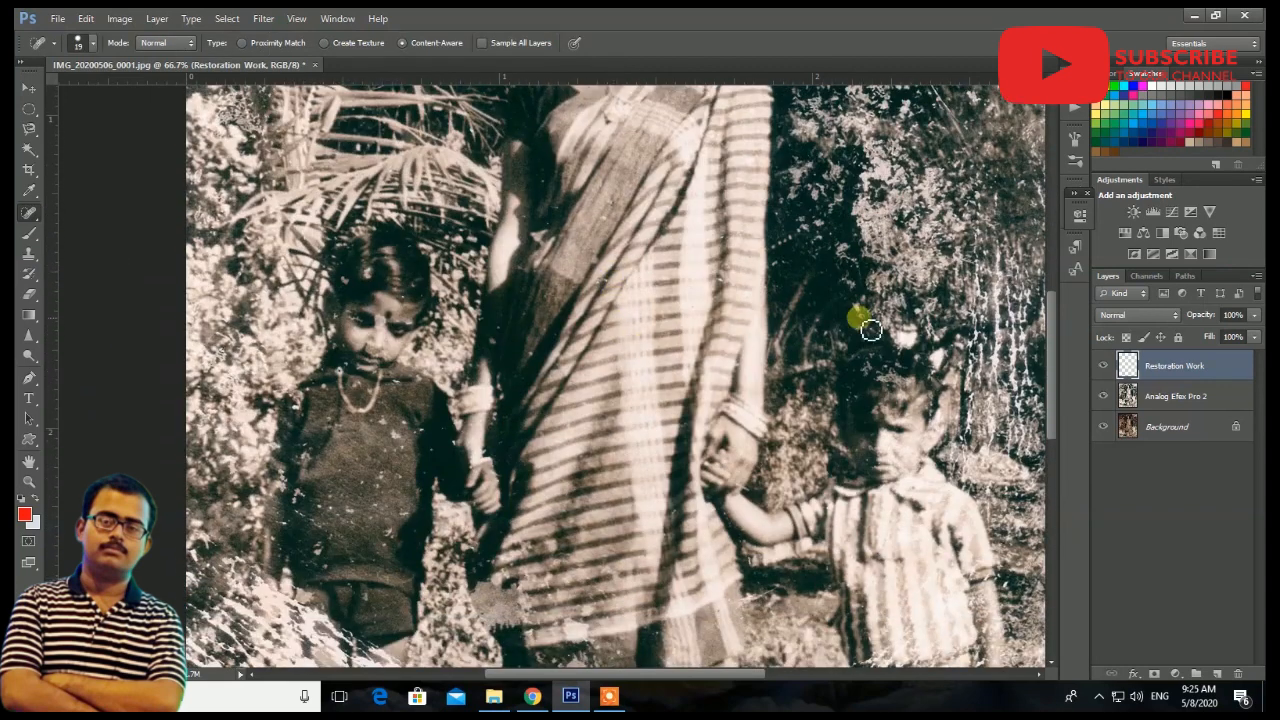
key("ctrl+plus")
key("ctrl+plus")
left_click_drag(963, 381, 167, 394)
mouse_move(797, 267)
left_mouse_down()
mouse_move(835, 272)
mouse_move(809, 293)
mouse_move(802, 285)
mouse_move(844, 276)
mouse_move(780, 280)
left_mouse_up()
mouse_move(938, 320)
left_mouse_down()
mouse_move(900, 307)
mouse_move(904, 345)
left_mouse_up()
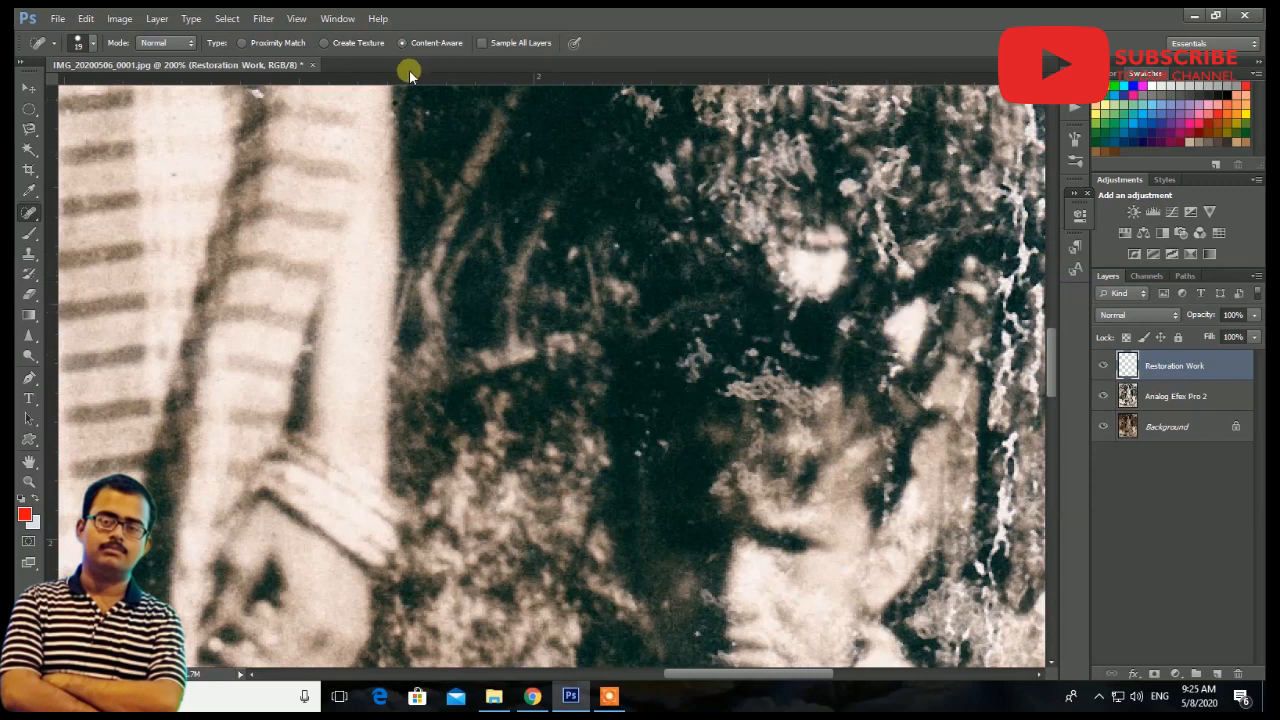
Enable Sample All Layers for the Spot Healing Brush and heal the white scratches above and beside the boy's head.
mouse_move(945, 290)
left_mouse_down()
mouse_move(894, 320)
mouse_move(900, 345)
mouse_move(960, 314)
left_mouse_up()
mouse_move(850, 250)
left_mouse_down()
mouse_move(780, 249)
mouse_move(843, 283)
mouse_move(737, 263)
left_mouse_up()
scroll(877, 208, "up", 1)
mouse_move(868, 223)
left_mouse_down()
mouse_move(954, 299)
mouse_move(871, 277)
mouse_move(953, 326)
mouse_move(961, 307)
mouse_move(994, 332)
left_mouse_up()
mouse_move(1008, 276)
left_mouse_down()
mouse_move(1006, 323)
mouse_move(1046, 366)
mouse_move(1006, 429)
mouse_move(1020, 355)
mouse_move(1037, 423)
left_mouse_up()
mouse_move(960, 375)
left_mouse_down()
mouse_move(1015, 527)
mouse_move(998, 604)
left_mouse_up()
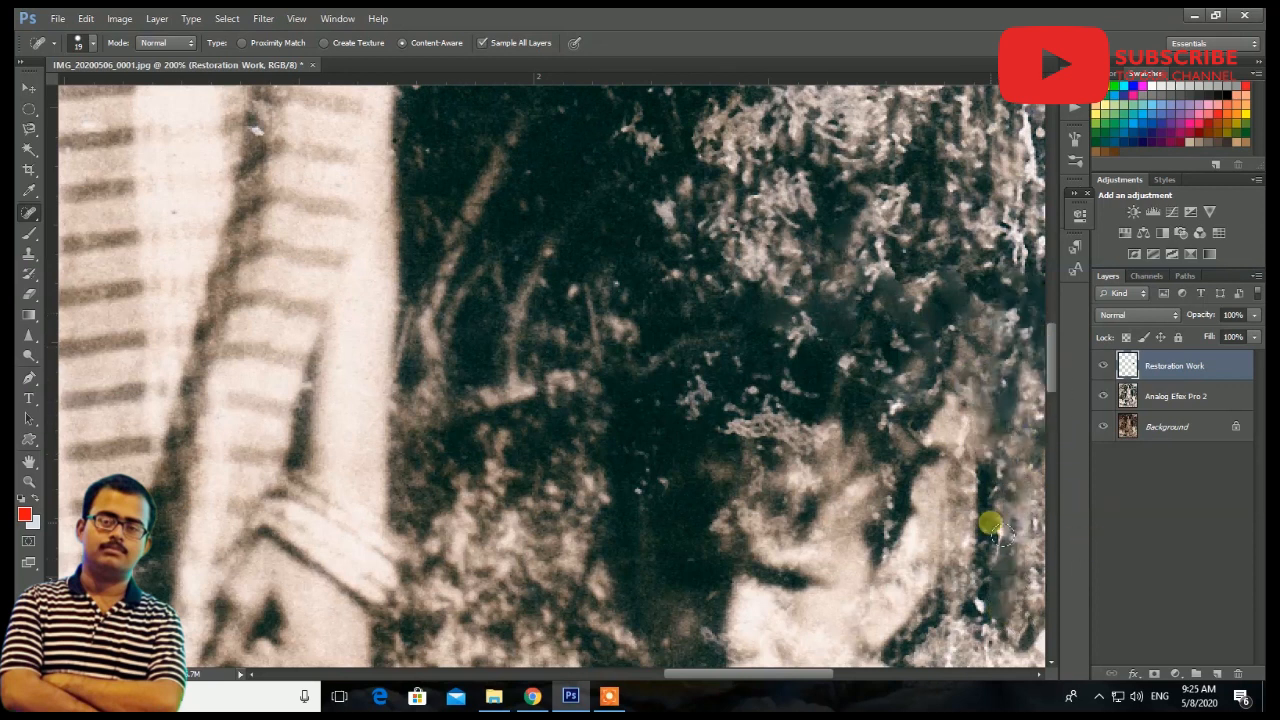
Heal the pale damage marks across the boy's hair and upper forehead with the Spot Healing Brush.
scroll(1040, 530, "down", 4)
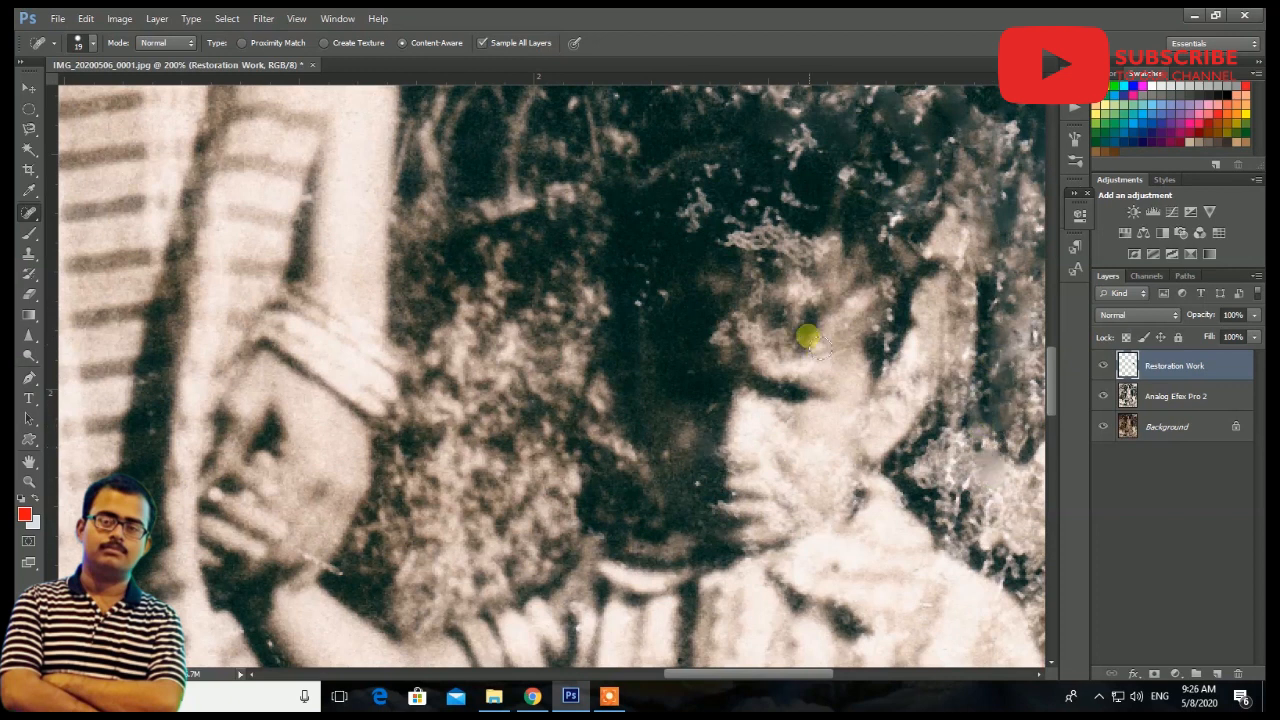
scroll(760, 336, "up", 2)
mouse_move(781, 326)
left_mouse_down()
mouse_move(830, 312)
mouse_move(812, 342)
left_mouse_up()
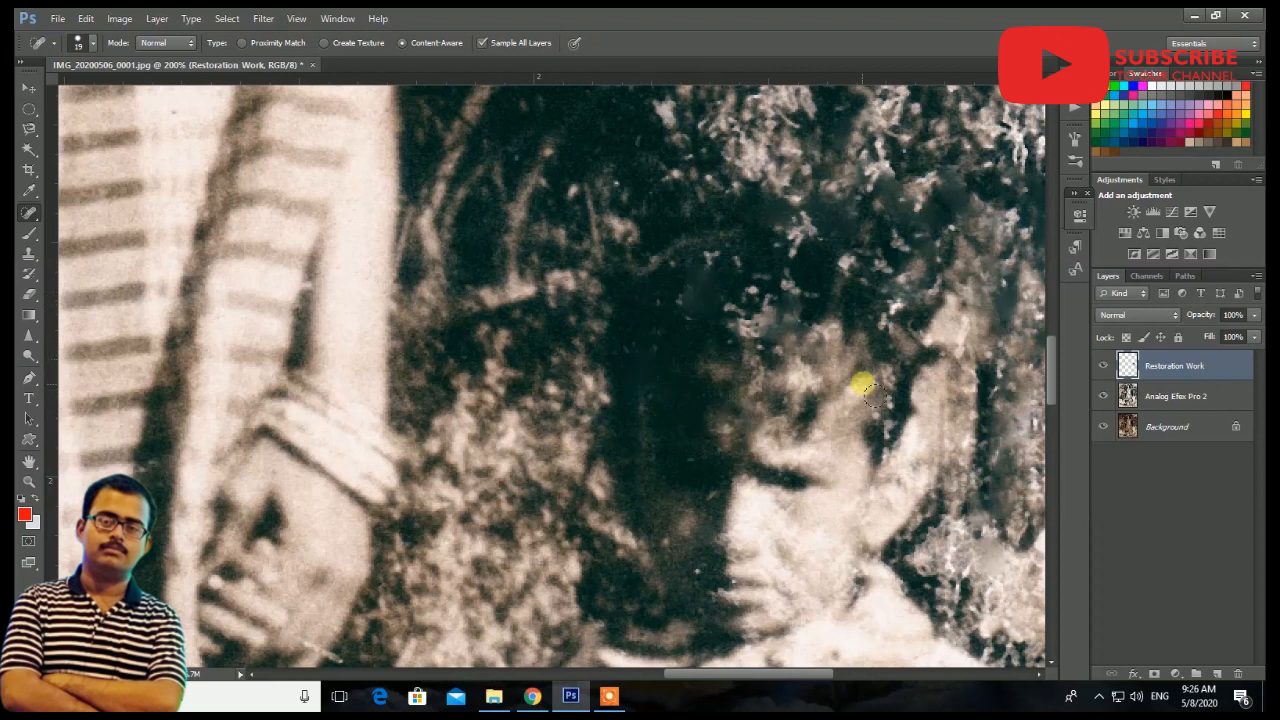
scroll(860, 390, "up", 2)
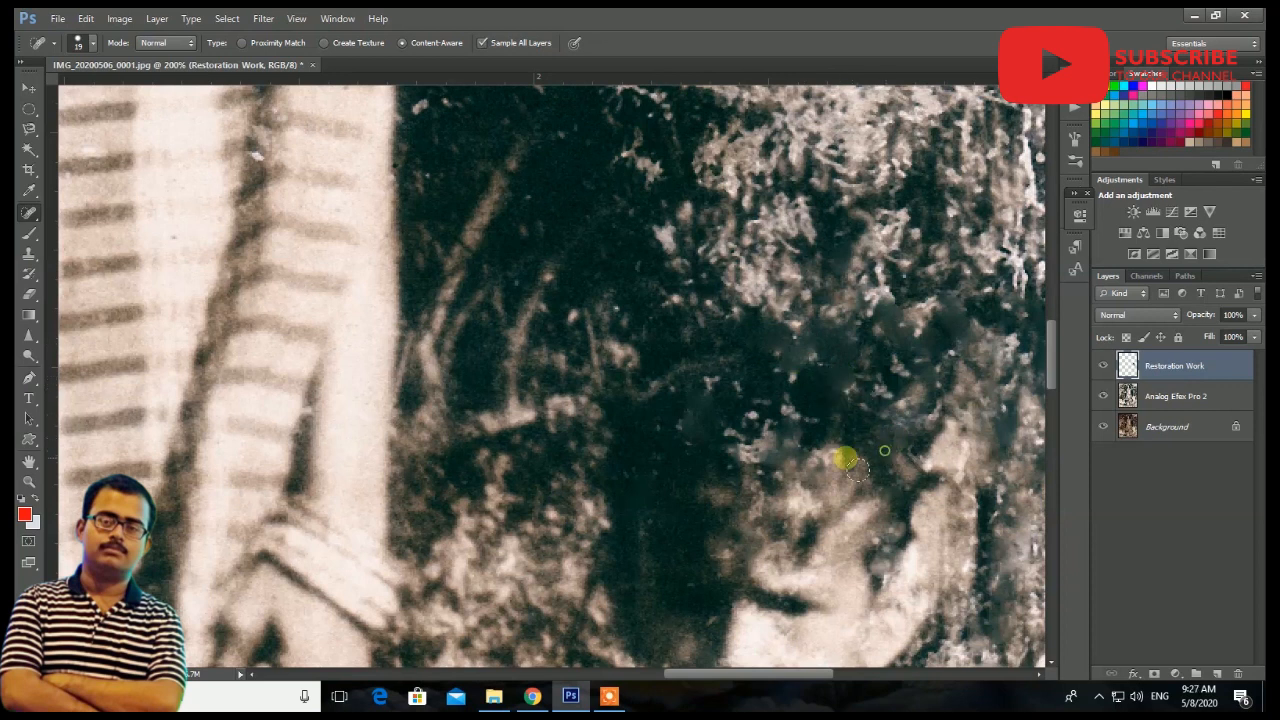
left_click_drag(805, 445, 807, 422)
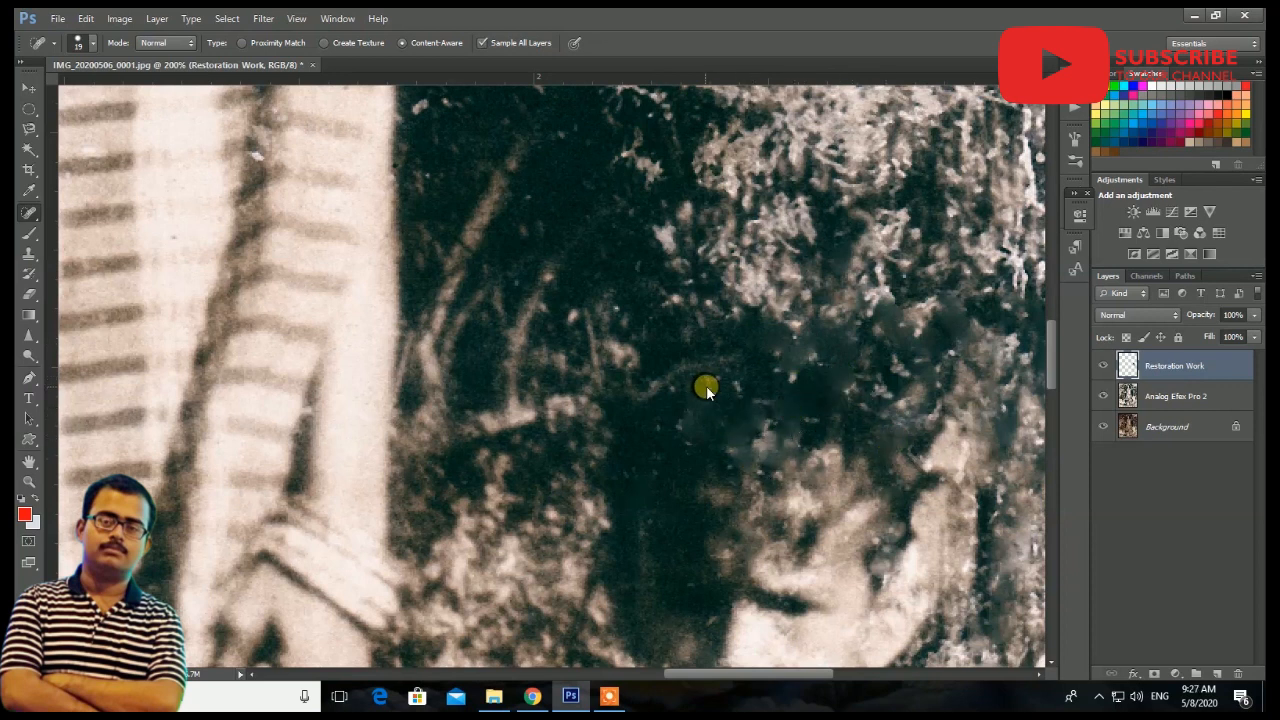
scroll(900, 382, "down", 3)
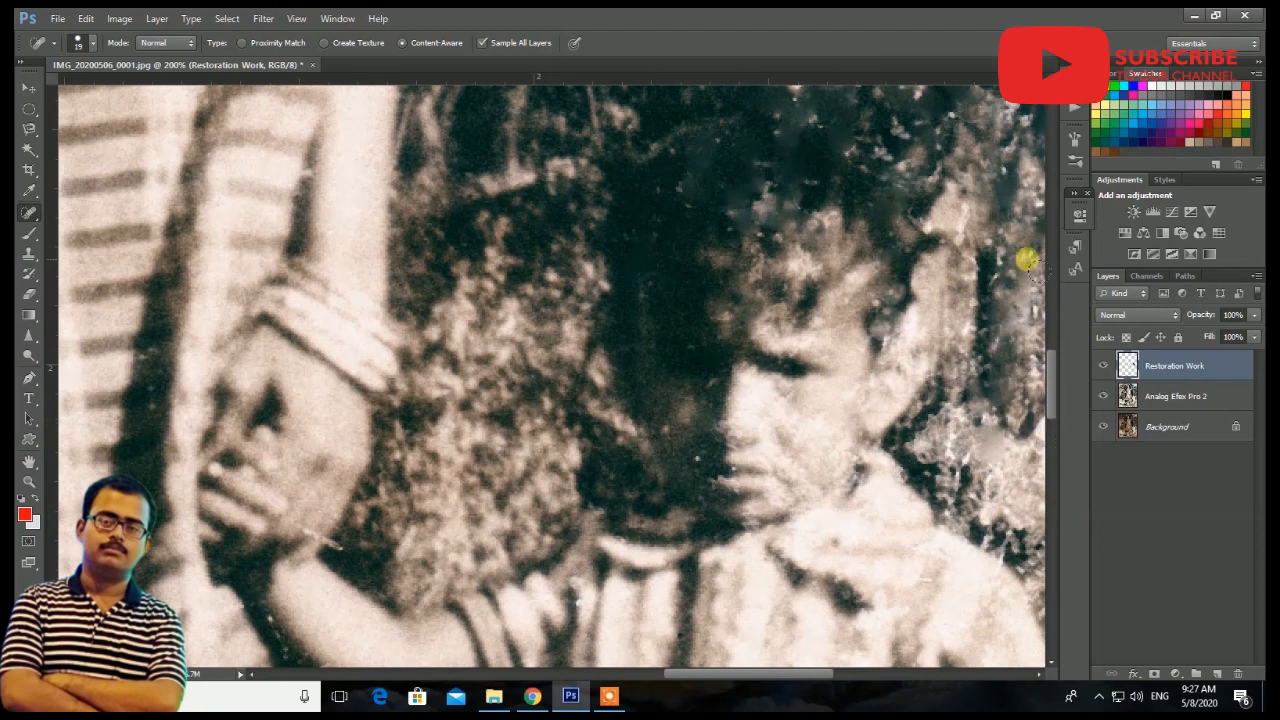
Heal the vertical white streaks in the background between the boy's head and the photo's right edge.
scroll(803, 366, "right", 3)
scroll(755, 290, "up", 3)
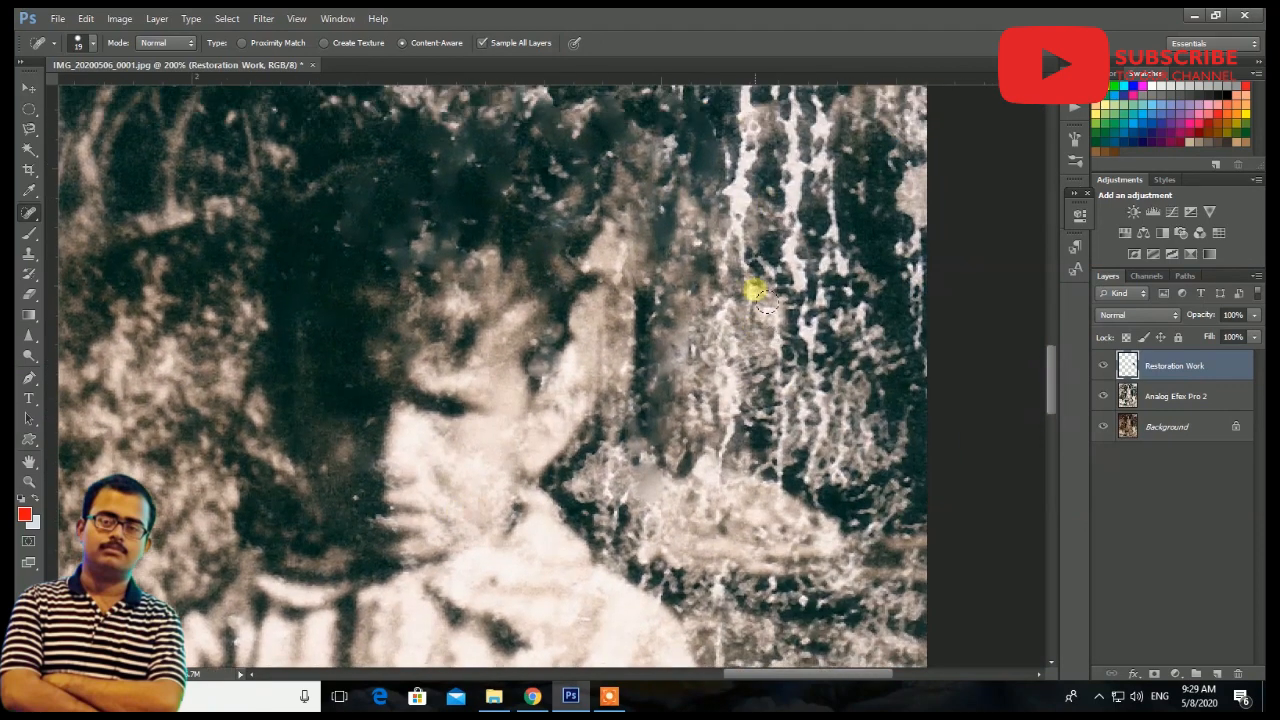
scroll(755, 290, "up", 2)
left_click_drag(748, 220, 743, 479)
left_click(767, 459)
mouse_move(667, 426)
left_mouse_down()
mouse_move(673, 453)
mouse_move(707, 458)
left_mouse_up()
left_click_drag(715, 379, 710, 424)
left_click_drag(679, 291, 700, 456)
scroll(740, 345, "up", 1)
left_click_drag(690, 222, 689, 412)
Heal the damaged areas along the photo's right edge using a Spot Healing Brush of size 90.
key("ctrl+minus")
key("ctrl+minus")
key("ctrl+minus")
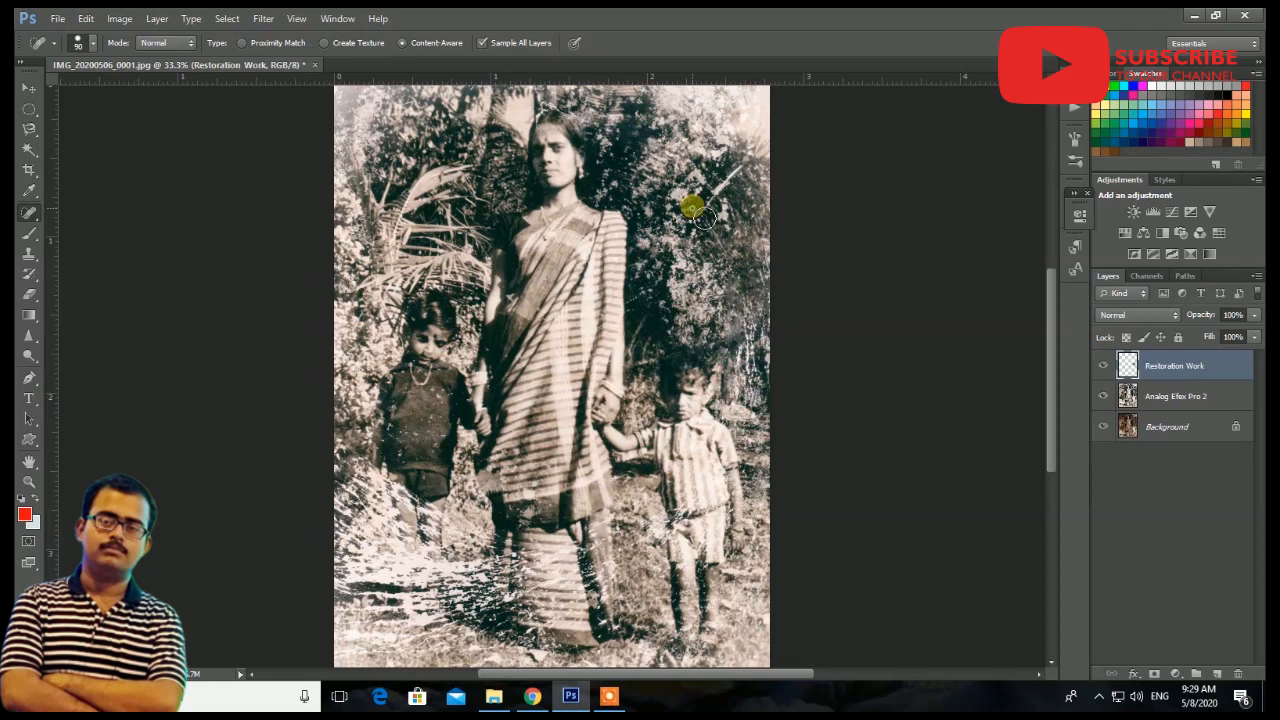
mouse_move(744, 104)
left_mouse_down()
mouse_move(676, 103)
mouse_move(768, 141)
mouse_move(764, 104)
left_mouse_up()
mouse_move(768, 377)
left_mouse_down()
mouse_move(749, 337)
mouse_move(757, 440)
left_mouse_up()
left_click_drag(767, 296, 786, 398)
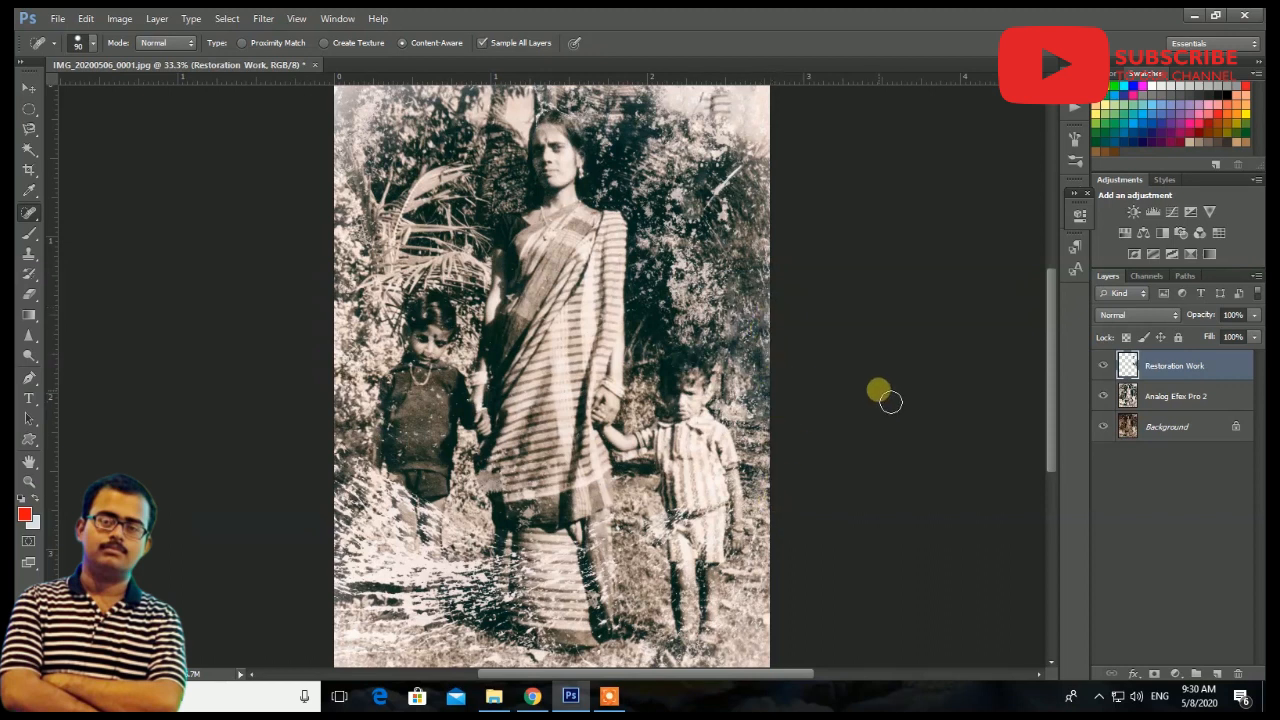
Heal the worn strip along the photo's top edge and the bright patches in the foliage to the woman's right.
scroll(794, 331, "down", 3)
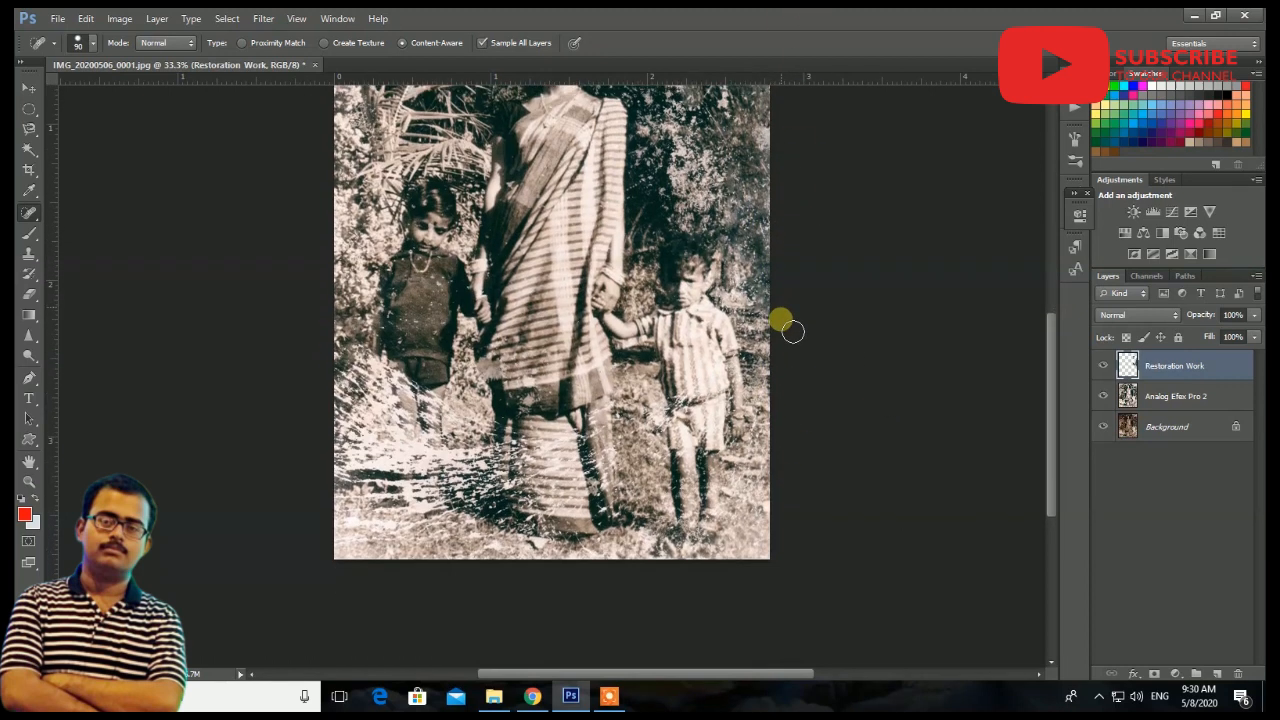
scroll(355, 270, "up", 5)
left_click_drag(320, 245, 859, 246)
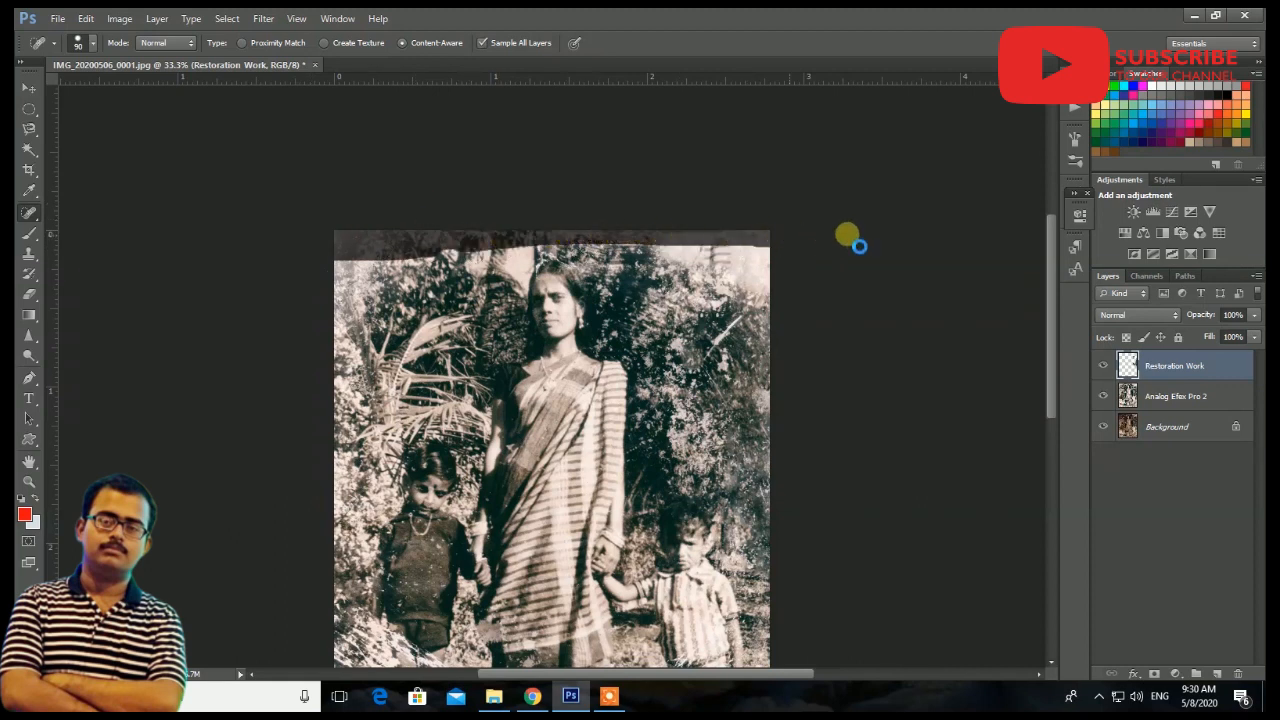
left_click_drag(714, 257, 686, 343)
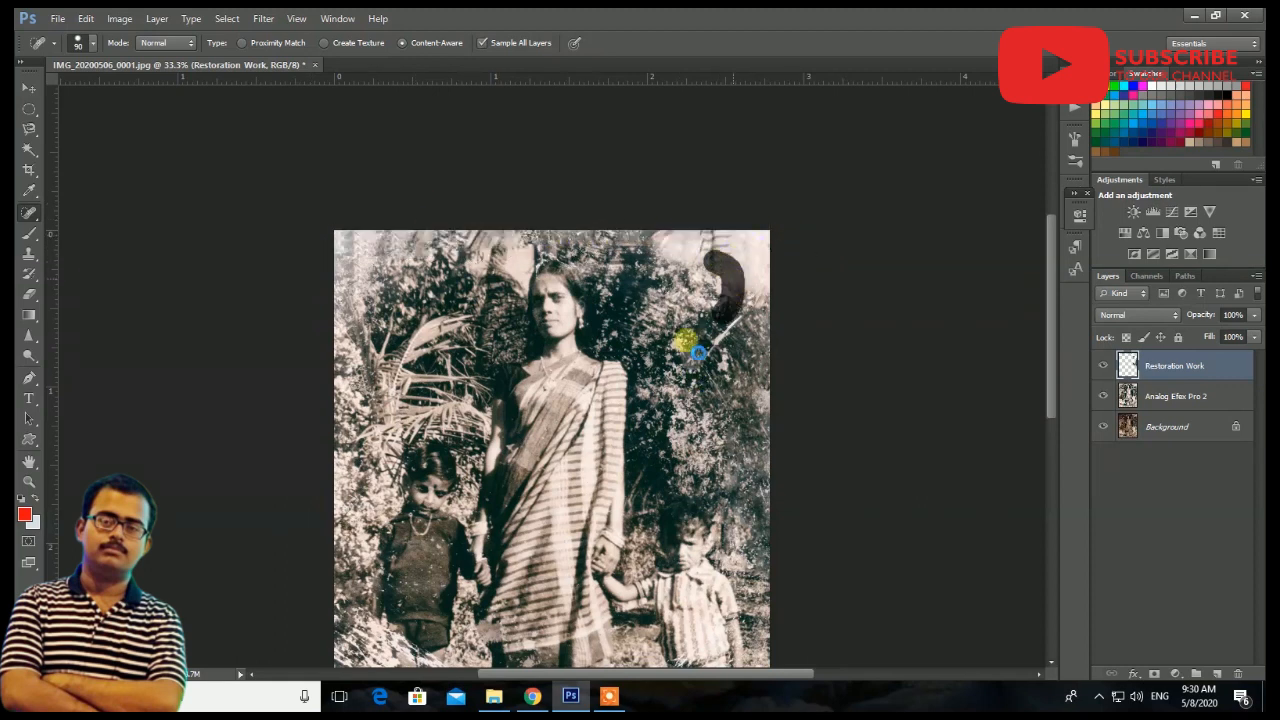
left_click_drag(671, 243, 673, 353)
left_click_drag(696, 281, 696, 283)
mouse_move(692, 405)
left_mouse_down()
mouse_move(780, 453)
mouse_move(740, 441)
mouse_move(701, 477)
left_mouse_up()
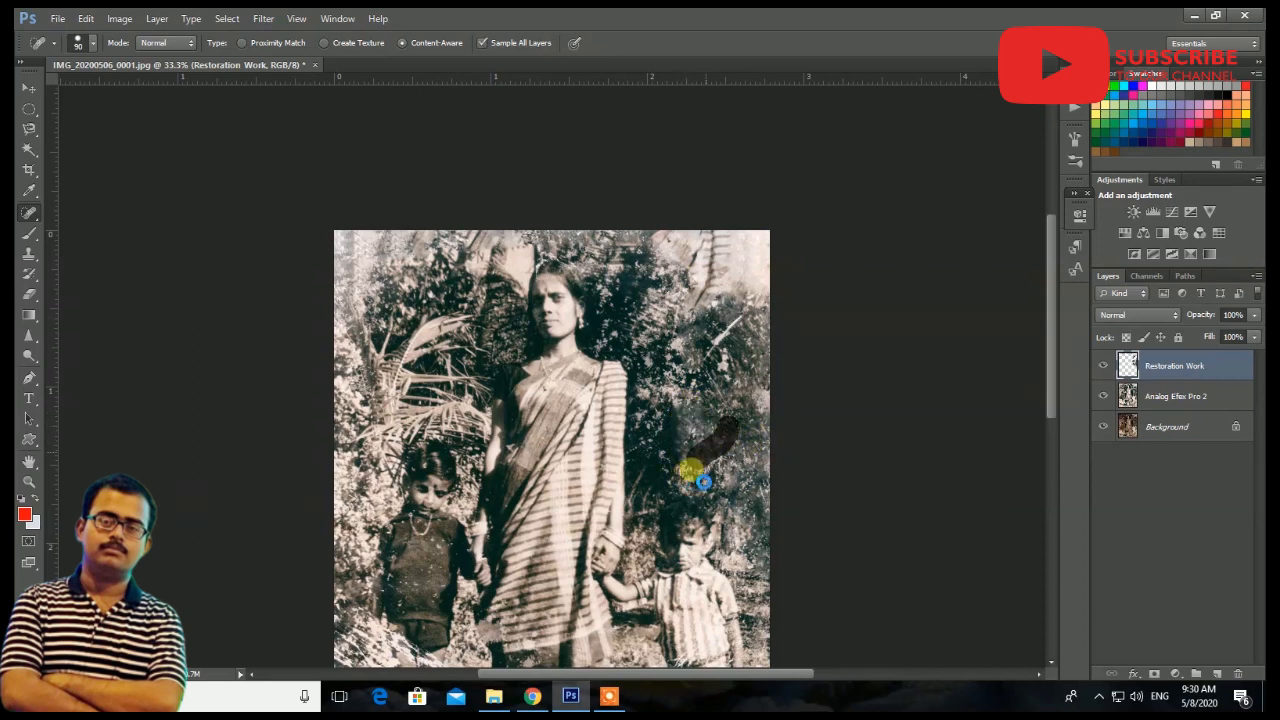
Remove the diagonal white scratch and nearby light patches in the right foliage, and heal the leaves beside the woman's head.
mouse_move(711, 353)
left_mouse_down()
mouse_move(800, 330)
mouse_move(754, 312)
left_mouse_up()
left_click(741, 329)
mouse_move(711, 374)
left_mouse_down()
mouse_move(713, 390)
mouse_move(758, 408)
left_mouse_up()
mouse_move(697, 362)
left_mouse_down()
mouse_move(698, 410)
mouse_move(691, 398)
mouse_move(646, 460)
mouse_move(674, 386)
left_mouse_up()
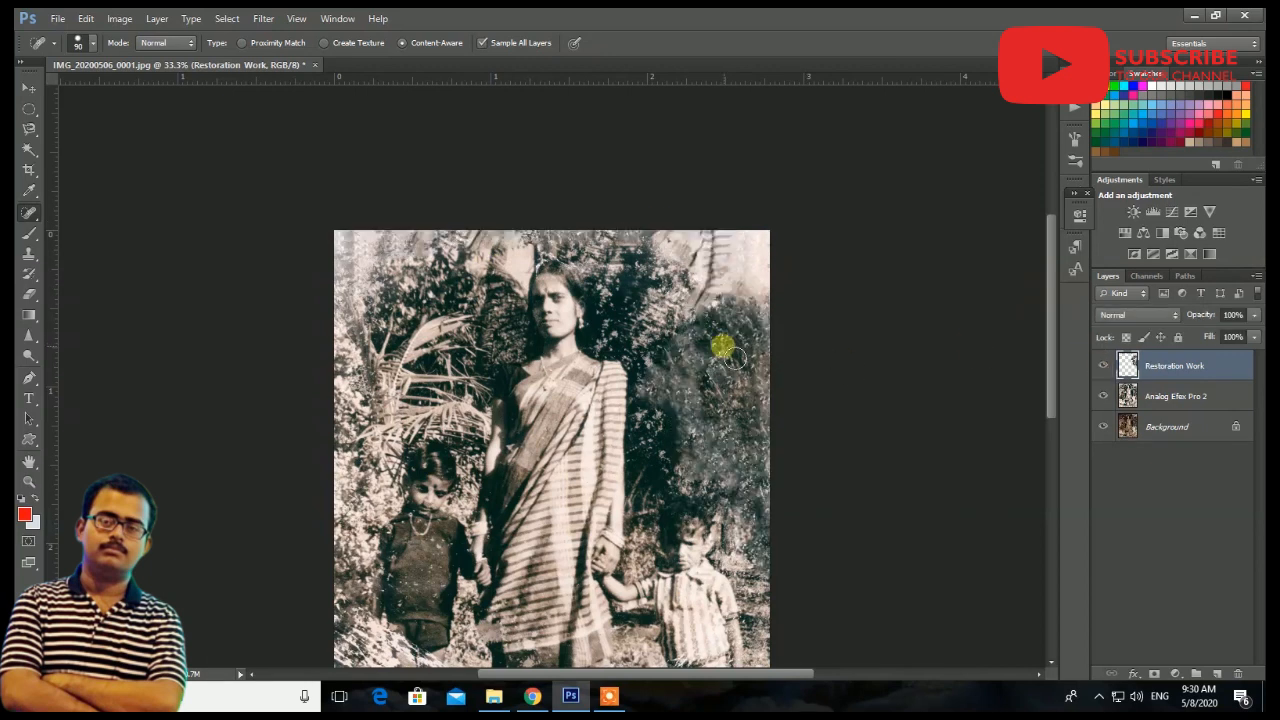
mouse_move(681, 298)
left_mouse_down()
mouse_move(723, 315)
mouse_move(711, 282)
mouse_move(714, 300)
mouse_move(686, 316)
mouse_move(671, 277)
mouse_move(621, 277)
mouse_move(658, 262)
mouse_move(697, 311)
mouse_move(717, 274)
mouse_move(675, 285)
mouse_move(686, 347)
left_mouse_up()
mouse_move(467, 268)
left_mouse_down()
mouse_move(437, 243)
mouse_move(371, 286)
mouse_move(500, 214)
mouse_move(507, 250)
left_mouse_up()
Heal the damaged ground between the woman's sari and the boy's legs, setting the Spot Healing Brush size to 15.
scroll(507, 250, "down", 5)
key("ctrl+plus")
key("ctrl+plus")
key("ctrl+plus")
scroll(716, 427, "down", 1)
mouse_move(849, 414)
left_mouse_down()
mouse_move(861, 508)
mouse_move(790, 485)
mouse_move(762, 410)
mouse_move(824, 430)
left_mouse_up()
scroll(697, 390, "down", 1)
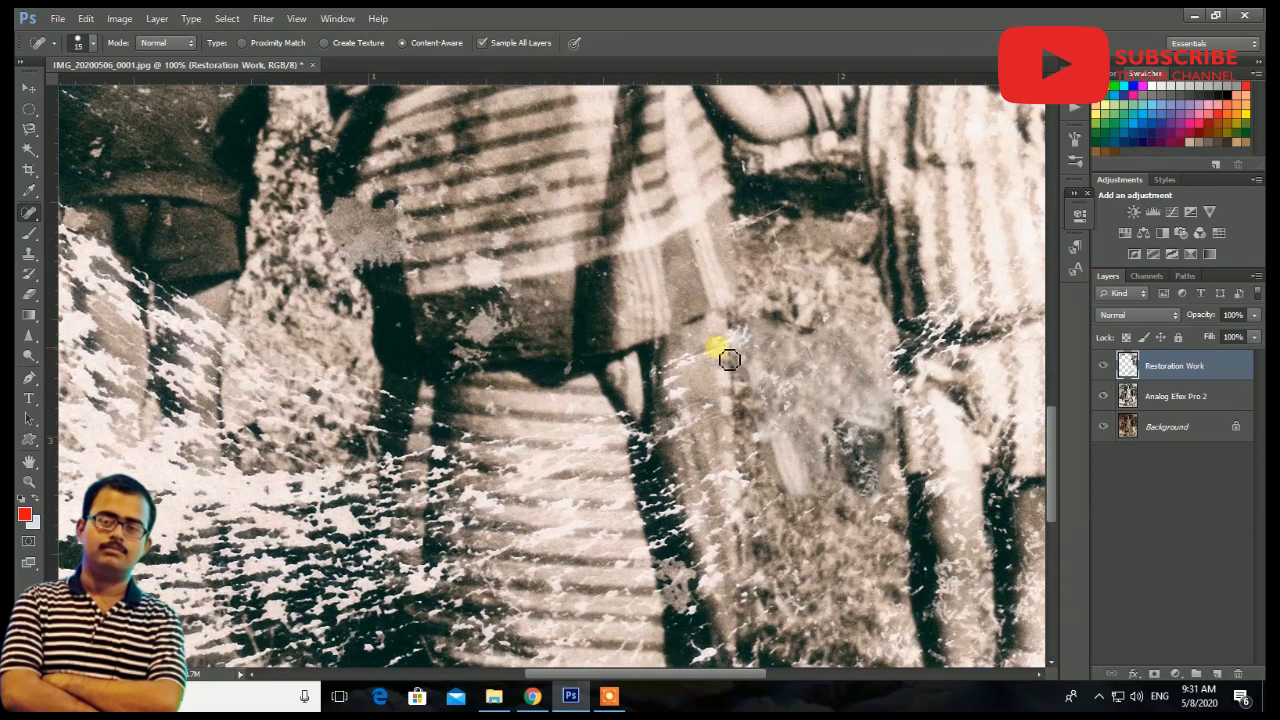
Heal the small white scratches along the right side of the woman's lower sari with short strokes.
left_click_drag(661, 371, 659, 372)
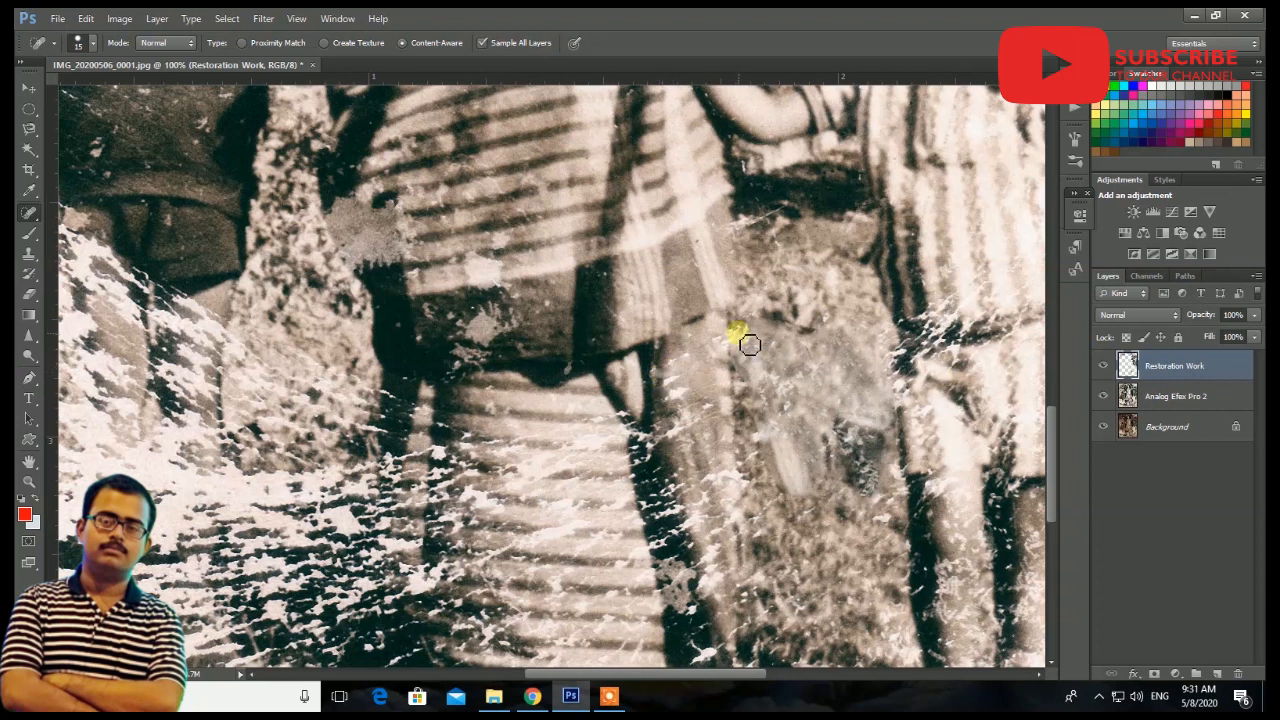
left_click_drag(755, 358, 757, 360)
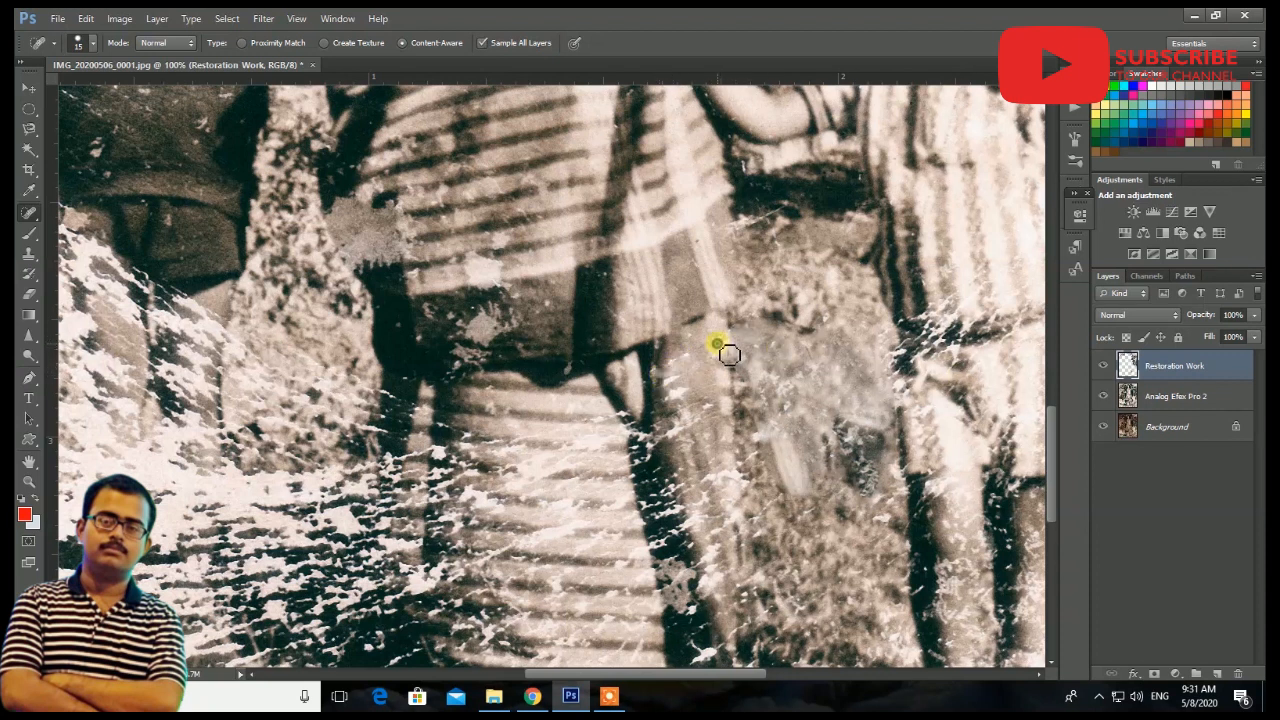
scroll(690, 385, "down", 1)
left_click_drag(695, 367, 697, 368)
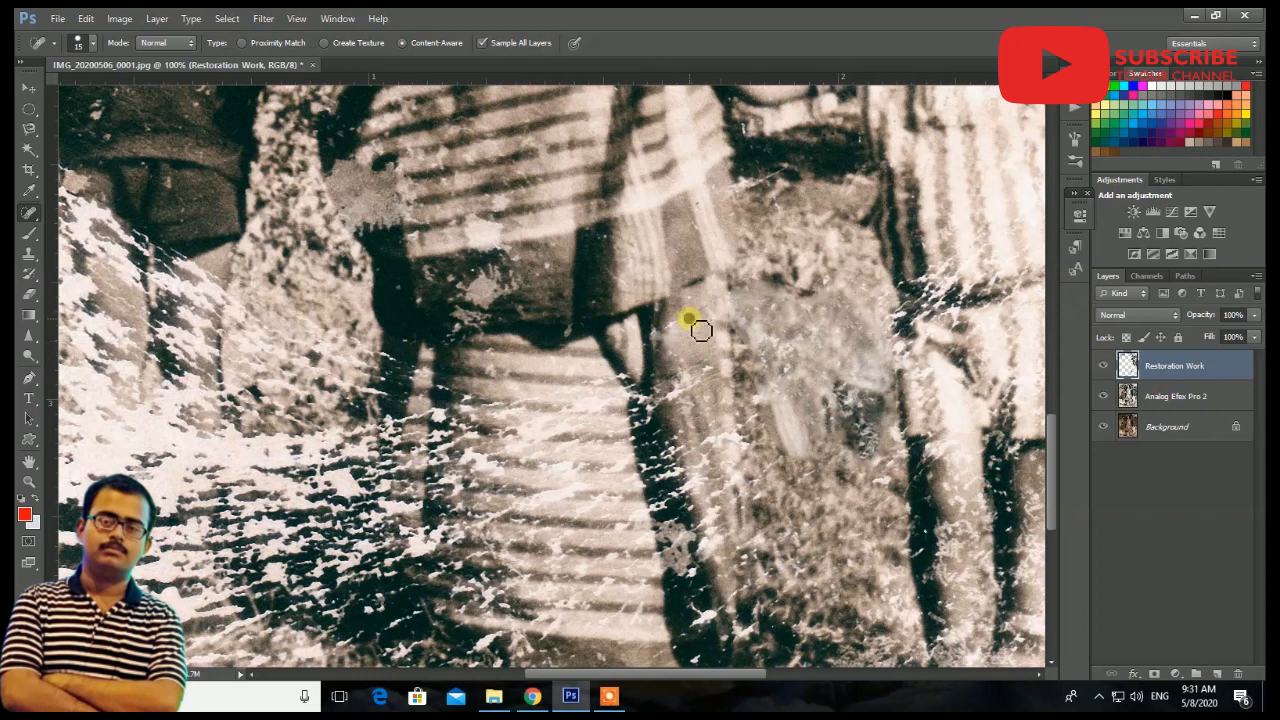
left_click_drag(678, 340, 680, 341)
scroll(751, 372, "down", 1)
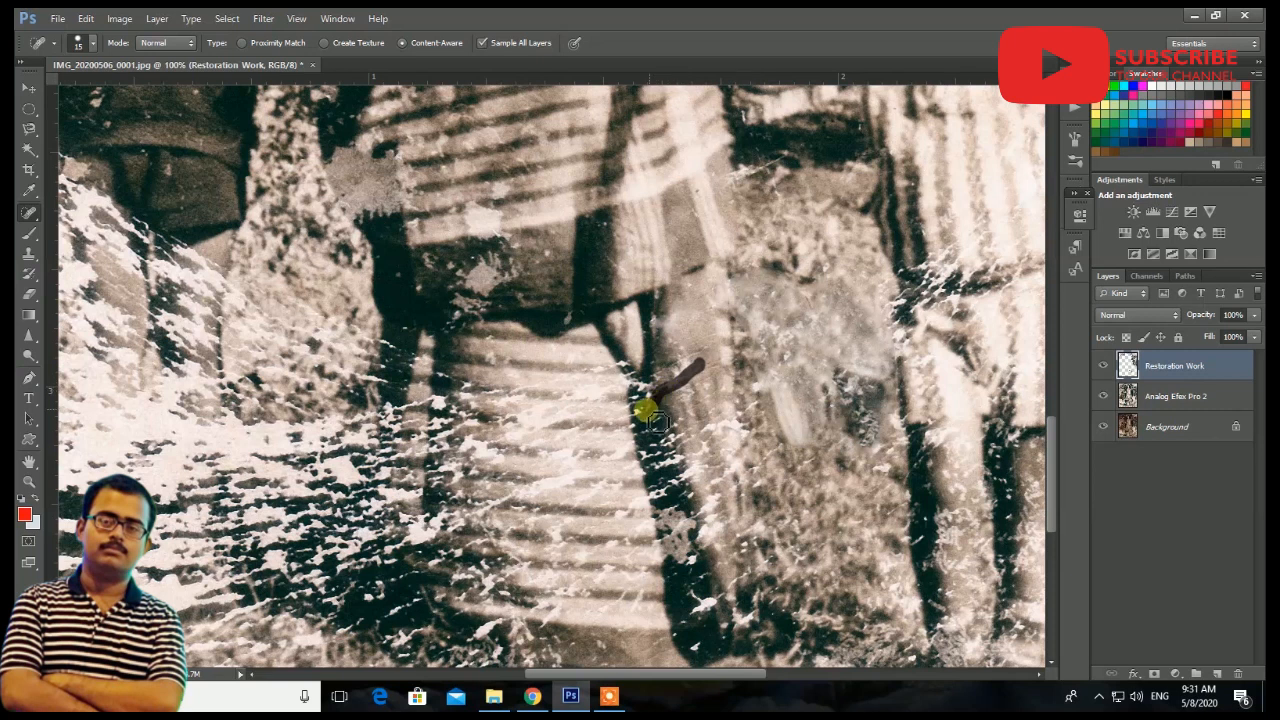
left_click_drag(648, 430, 652, 428)
scroll(687, 404, "down", 2)
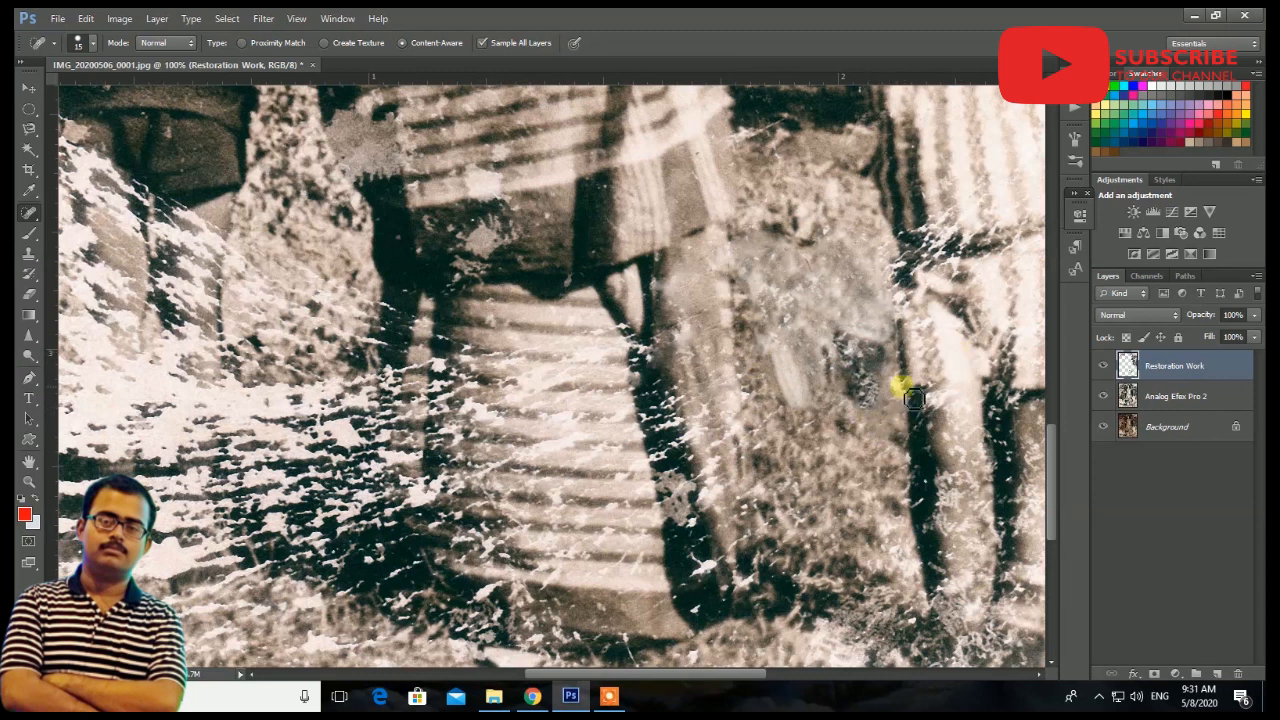
Increase the healing brush size to 25 and heal the scratches beside the boy's shorts and at his waistline.
scroll(910, 360, "up", 2)
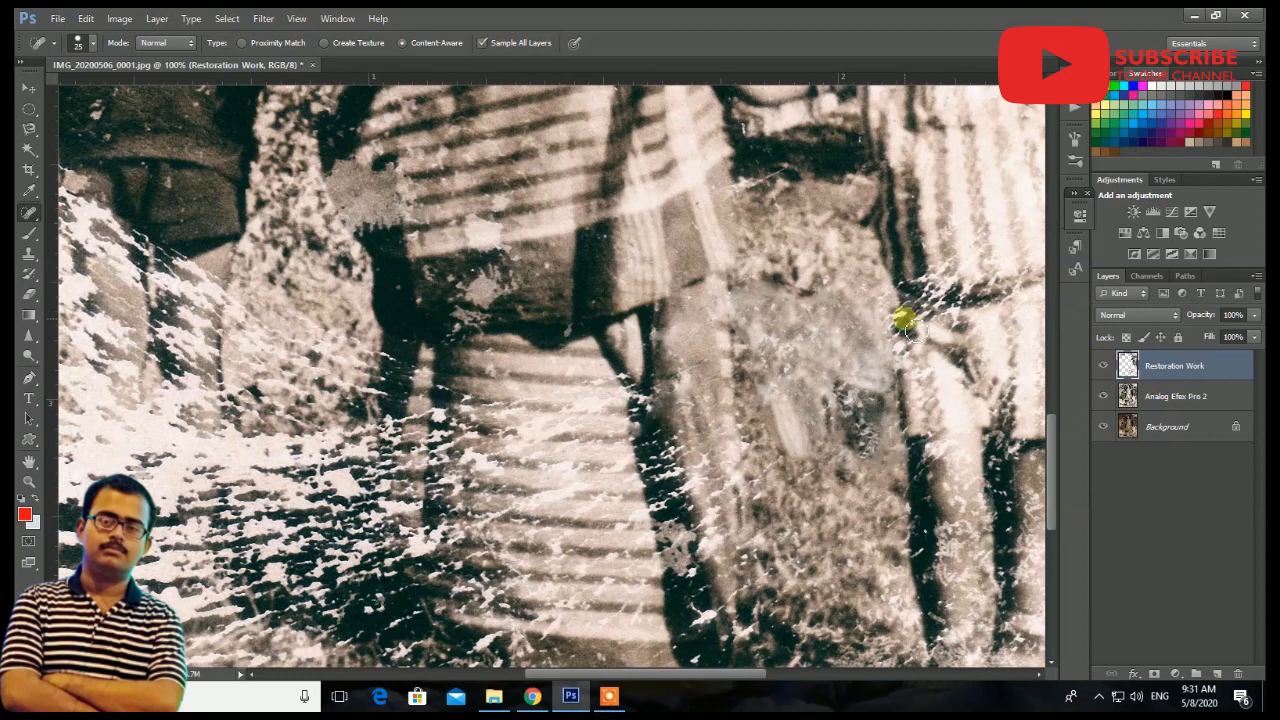
left_click_drag(905, 361, 906, 363)
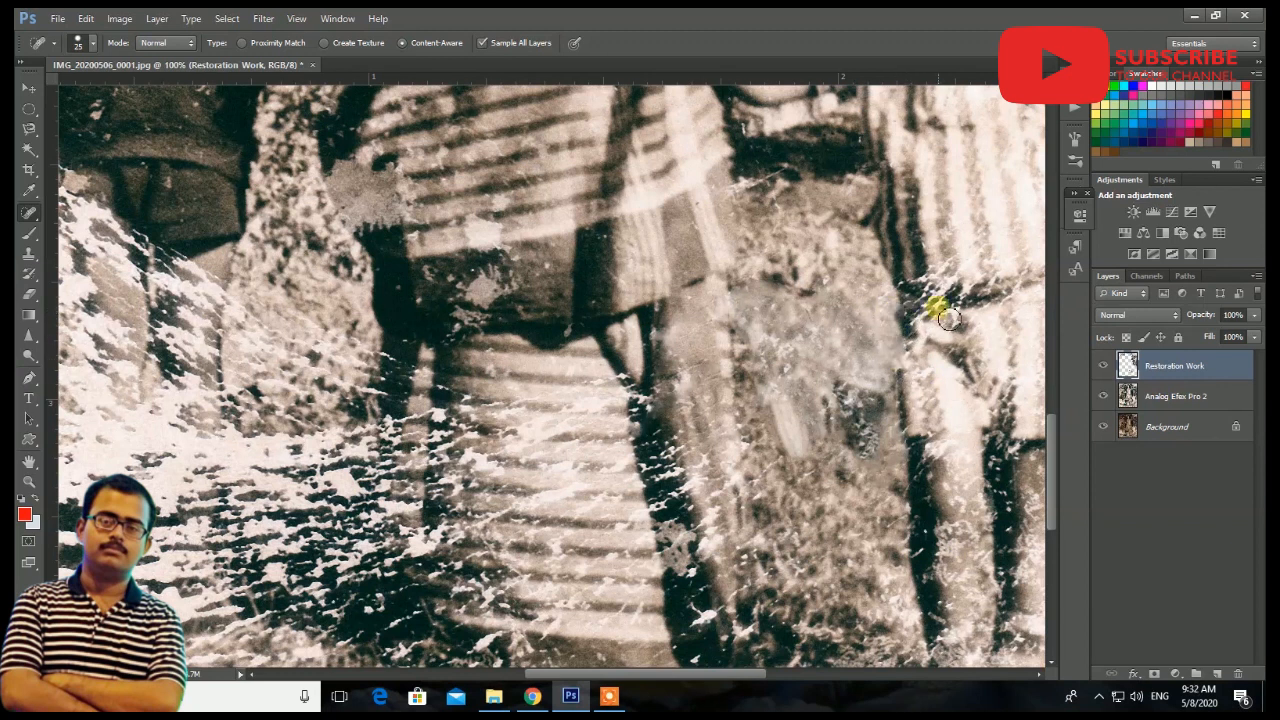
mouse_move(932, 300)
left_mouse_down()
mouse_move(934, 274)
mouse_move(944, 288)
left_mouse_up()
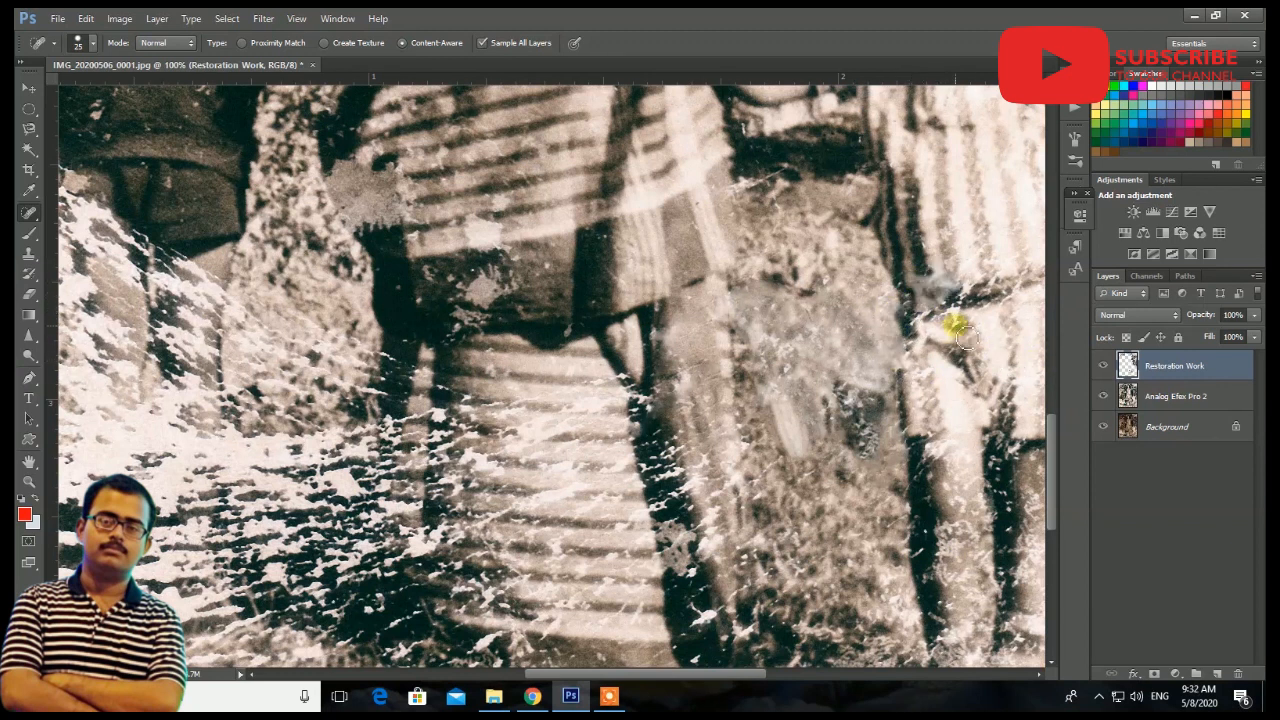
Heal the dense white scratches along the photo's lower left edge, increasing the healing brush size to 35.
left_click_drag(978, 450, 1215, 365)
scroll(567, 370, "up", 3)
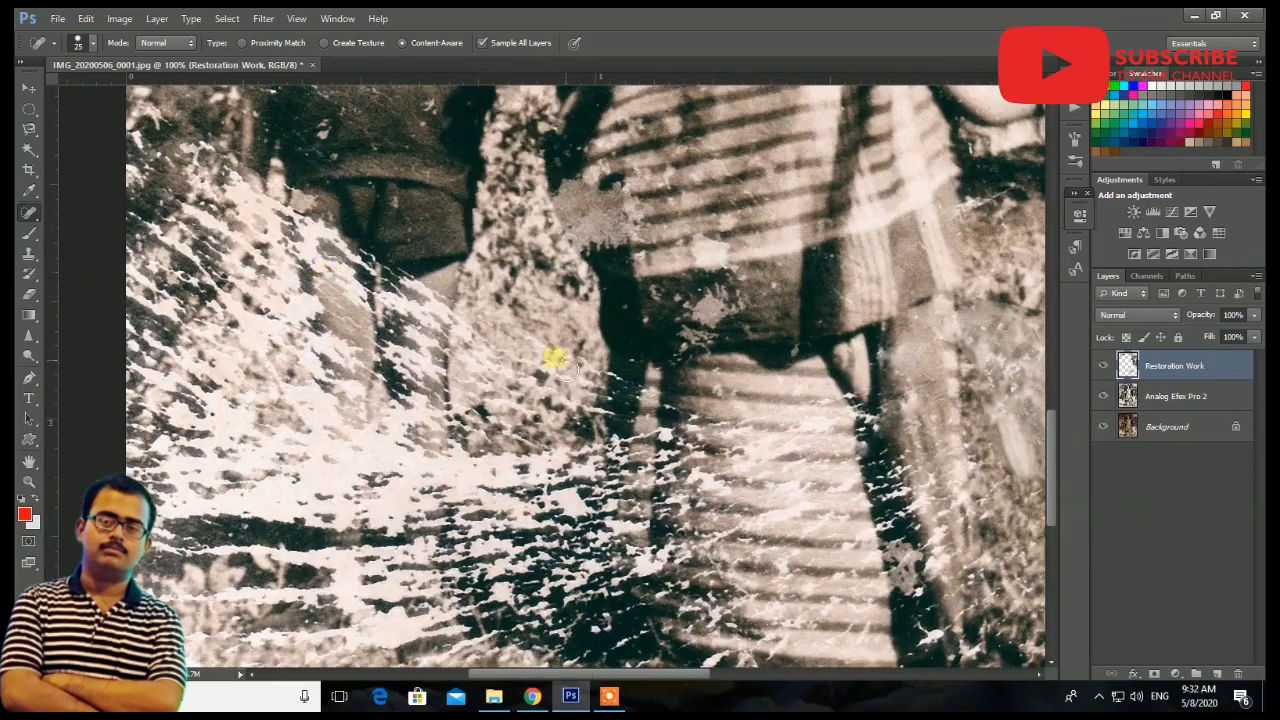
left_click_drag(251, 194, 244, 248)
mouse_move(175, 150)
left_mouse_down()
mouse_move(207, 148)
mouse_move(220, 256)
left_mouse_up()
left_click_drag(146, 122, 146, 492)
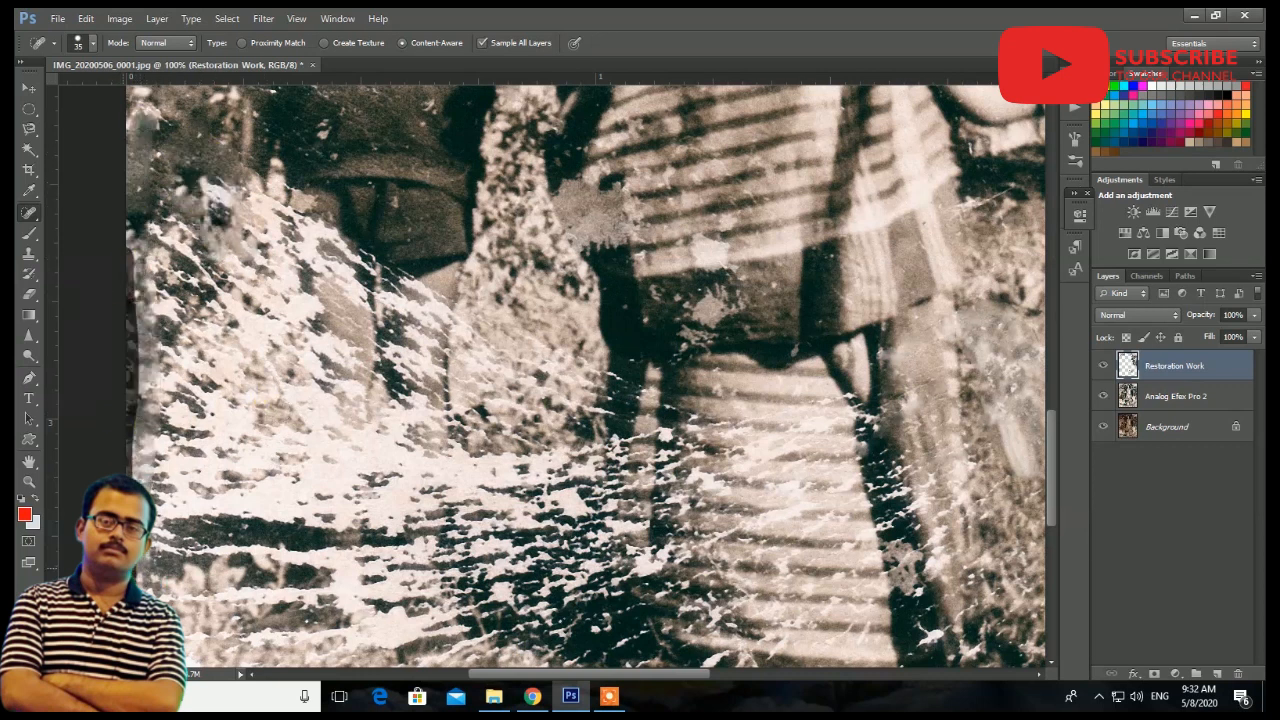
mouse_move(137, 160)
left_mouse_down()
mouse_move(163, 478)
mouse_move(178, 476)
mouse_move(272, 222)
mouse_move(233, 322)
mouse_move(258, 575)
left_mouse_up()
left_click_drag(180, 210, 186, 410)
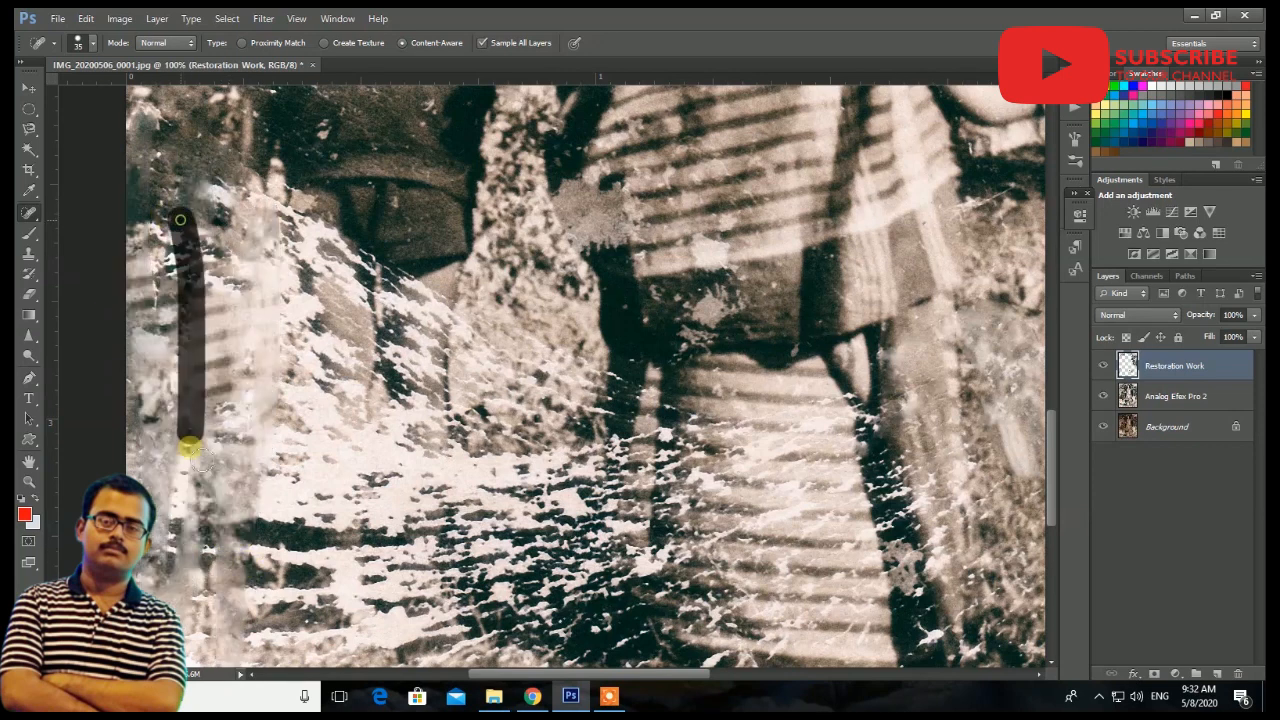
Reduce the healing brush size to 15 and remove the white specks from the front of the left child's dark top.
scroll(210, 560, "up", 3)
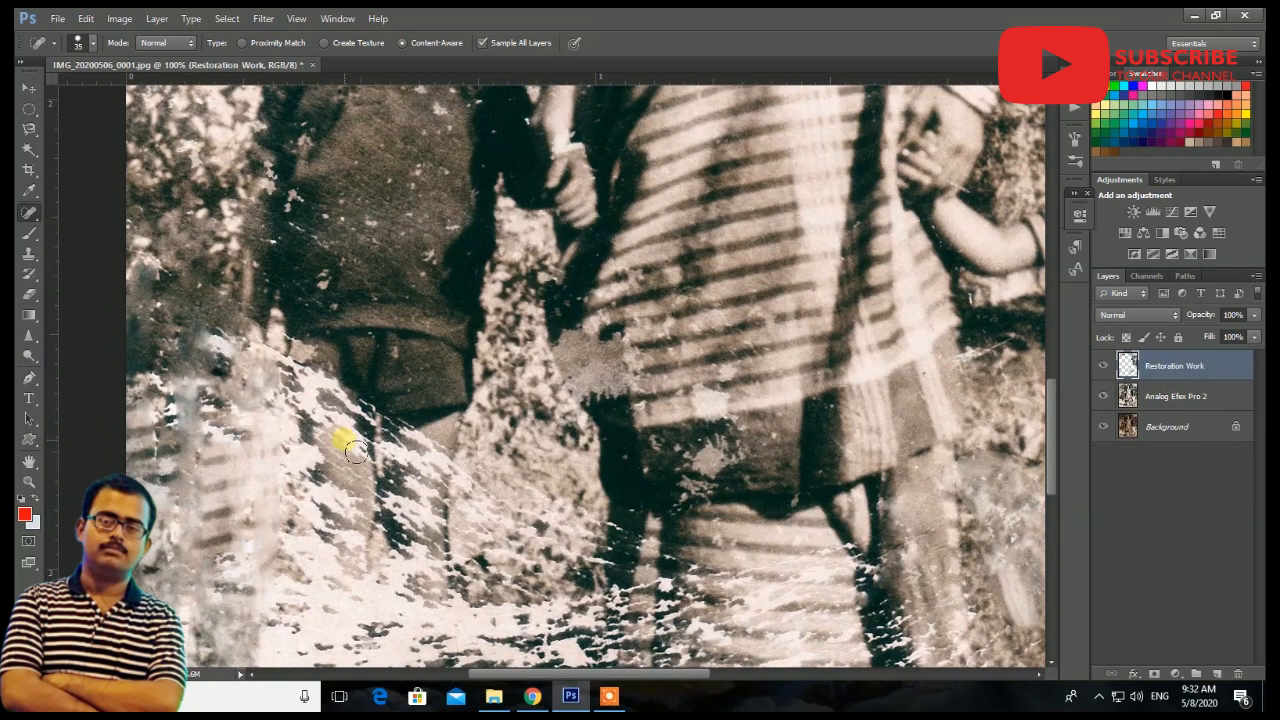
key("ctrl+minus")
key("ctrl+minus")
key("ctrl+minus")
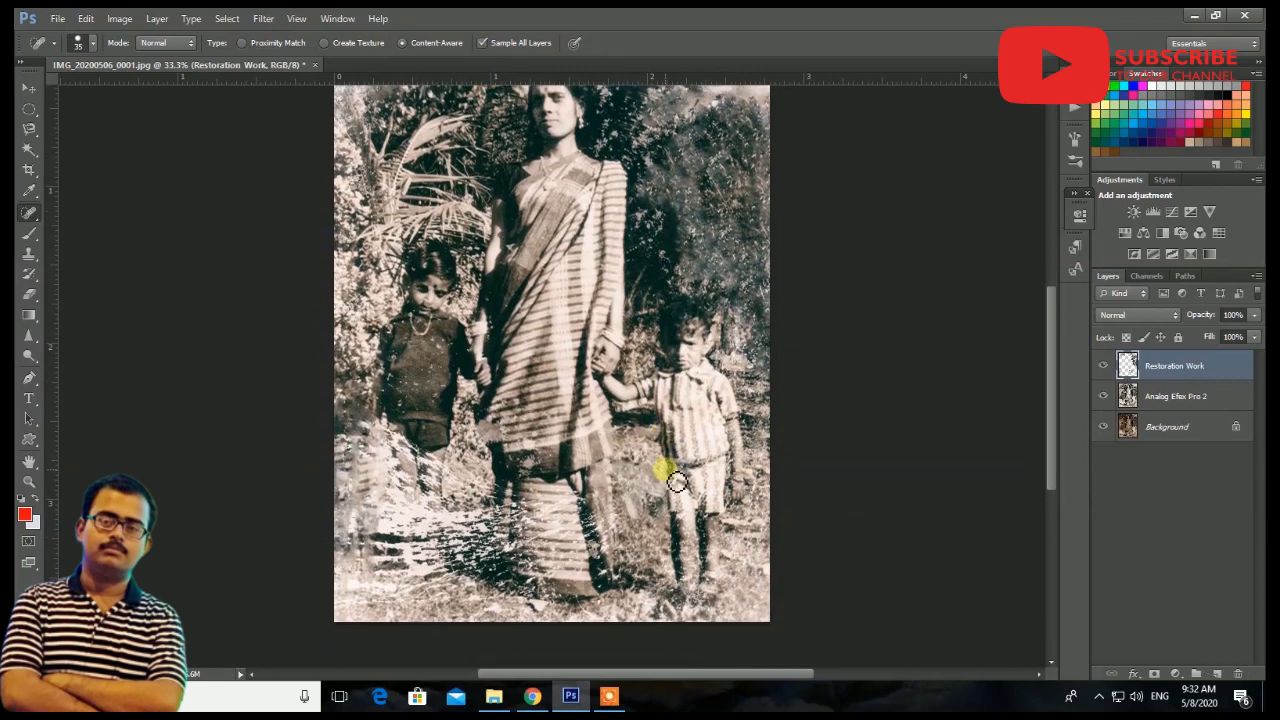
key("ctrl+plus")
key("ctrl+plus")
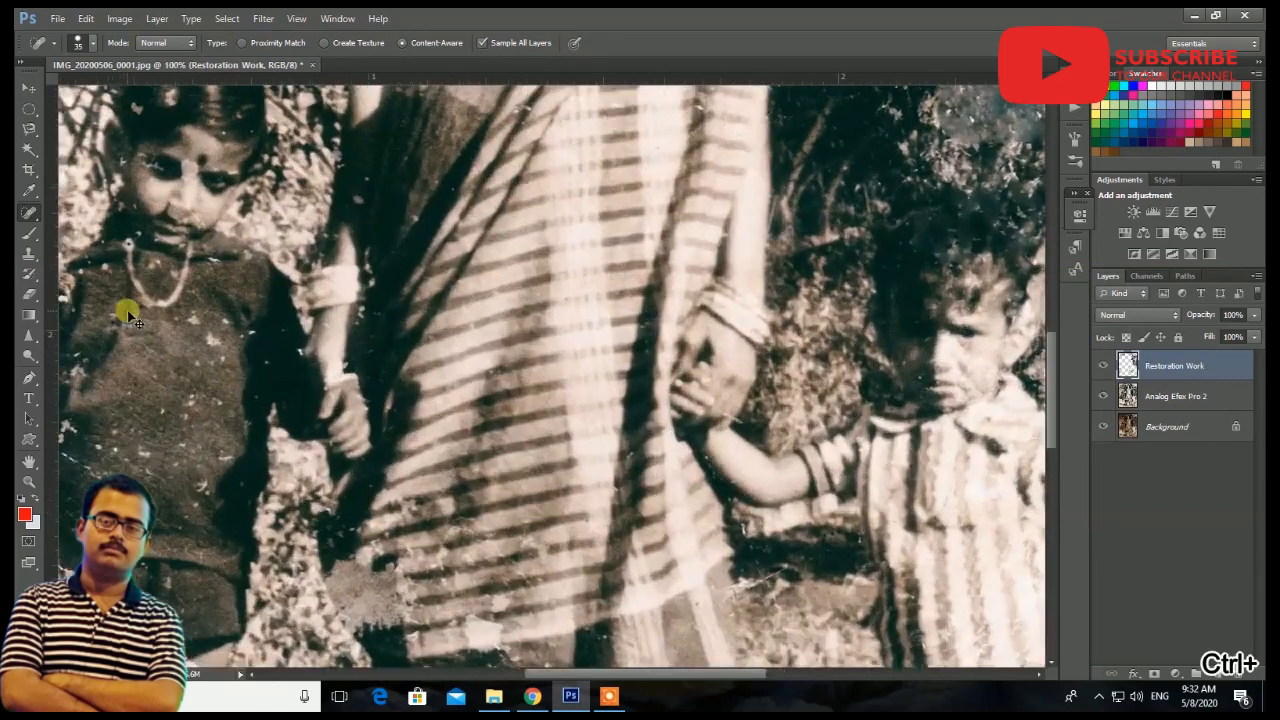
key("ctrl+plus")
left_click_drag(243, 357, 849, 571)
left_click(648, 657)
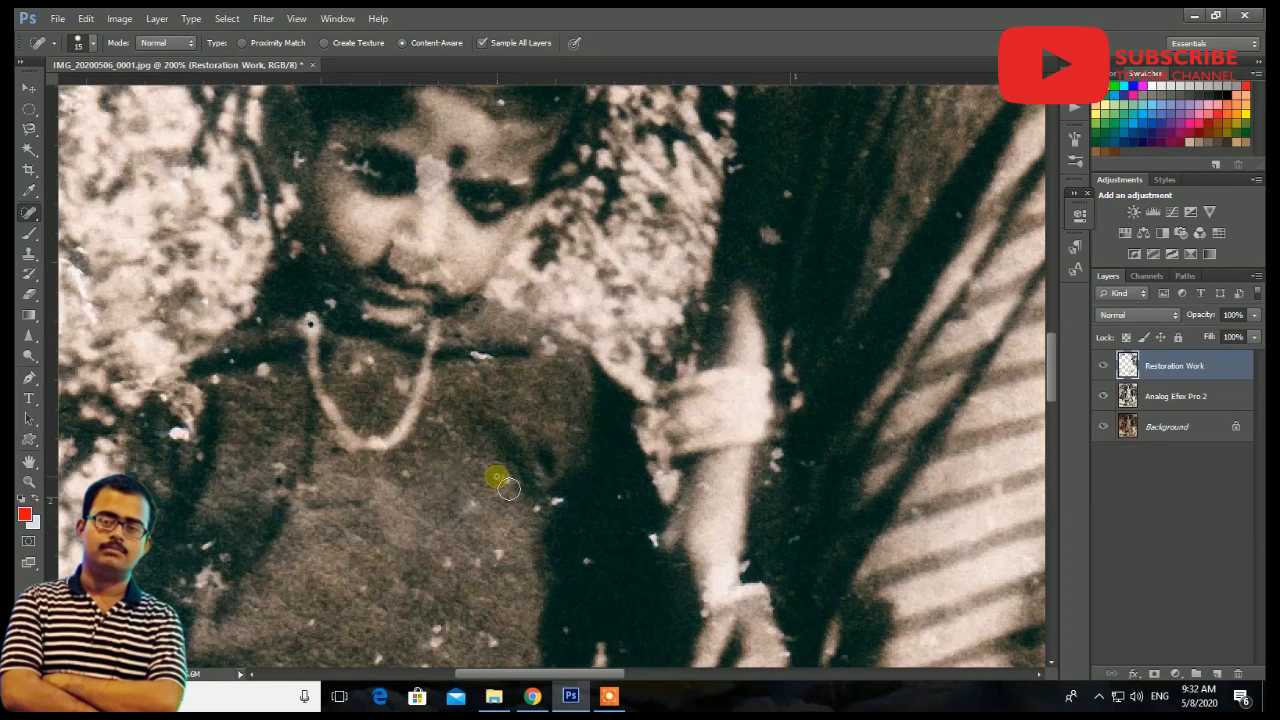
left_click(560, 498)
mouse_move(472, 496)
left_mouse_down()
mouse_move(511, 571)
mouse_move(440, 566)
left_mouse_up()
mouse_move(437, 611)
left_mouse_down()
mouse_move(439, 655)
mouse_move(495, 646)
left_mouse_up()
scroll(480, 630, "down", 1)
left_click_drag(378, 619, 417, 627)
Heal the white spots around the neckline and along the shoulders of the left child's dark top.
mouse_move(366, 328)
left_mouse_down()
mouse_move(353, 328)
mouse_move(396, 340)
left_mouse_up()
left_click_drag(490, 316, 476, 319)
left_click(548, 305)
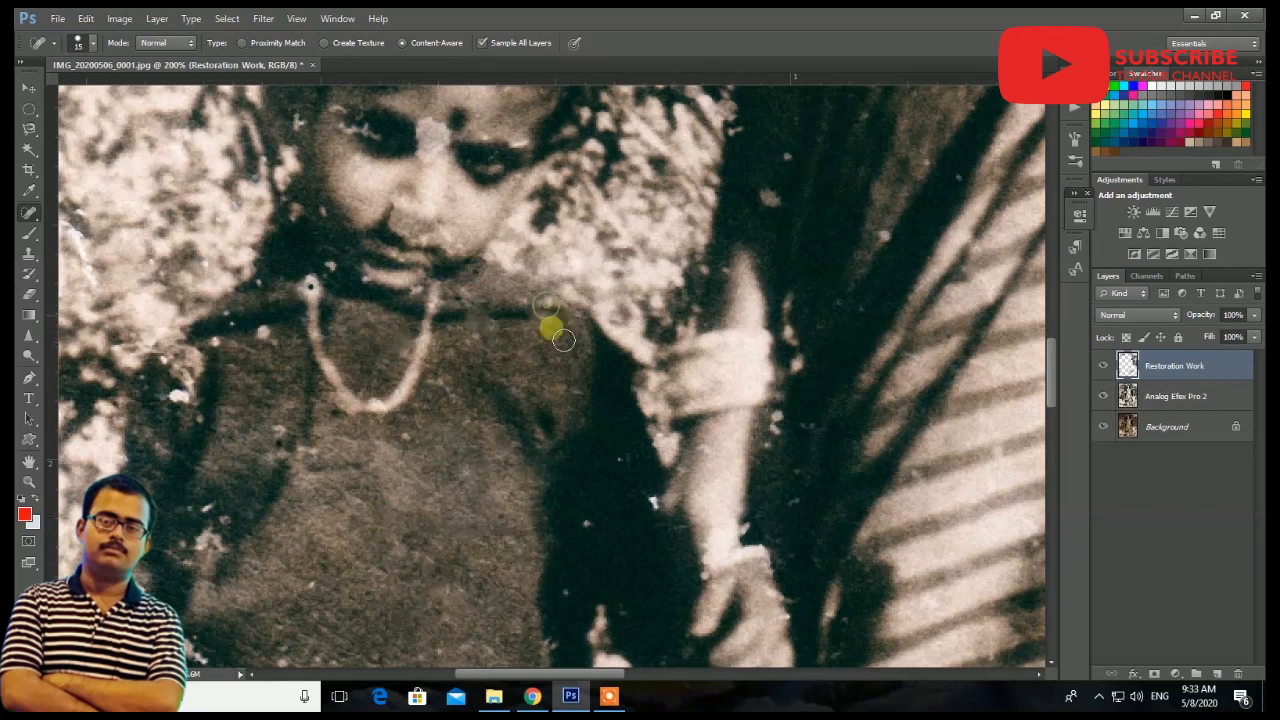
left_click(264, 333)
left_click(214, 343)
left_click_drag(200, 352, 166, 360)
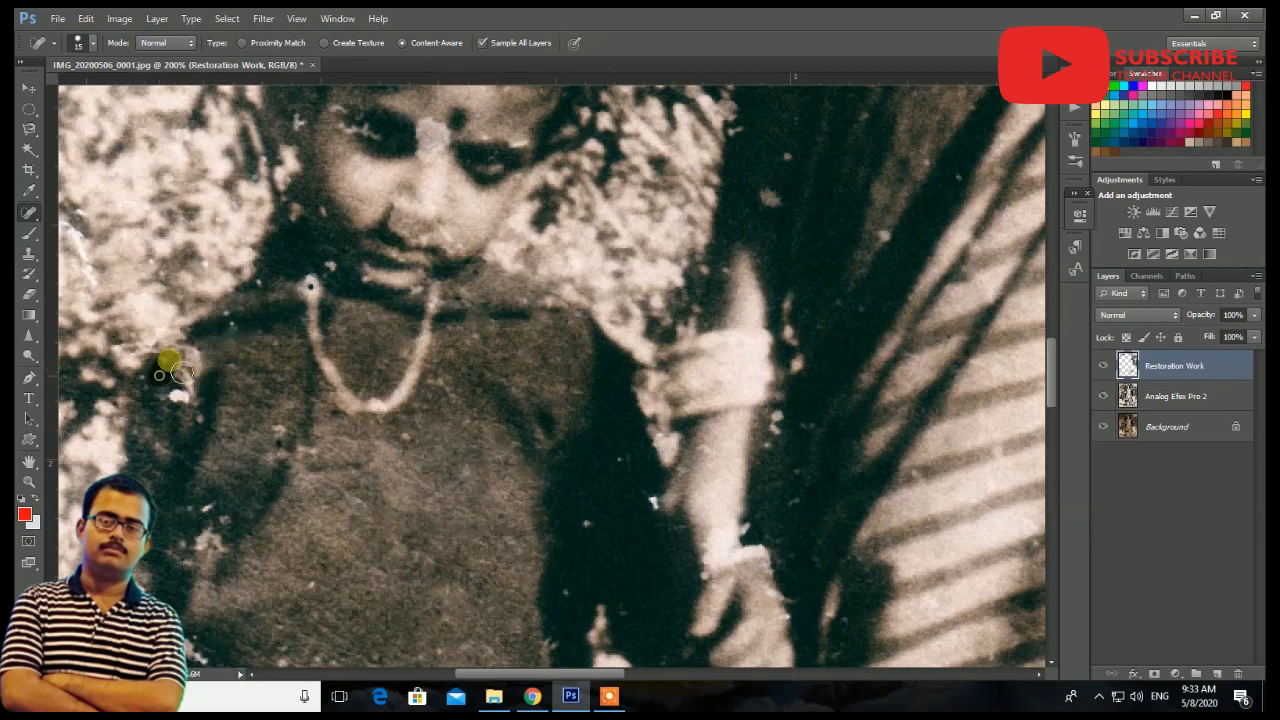
left_click(180, 398)
left_click(280, 387)
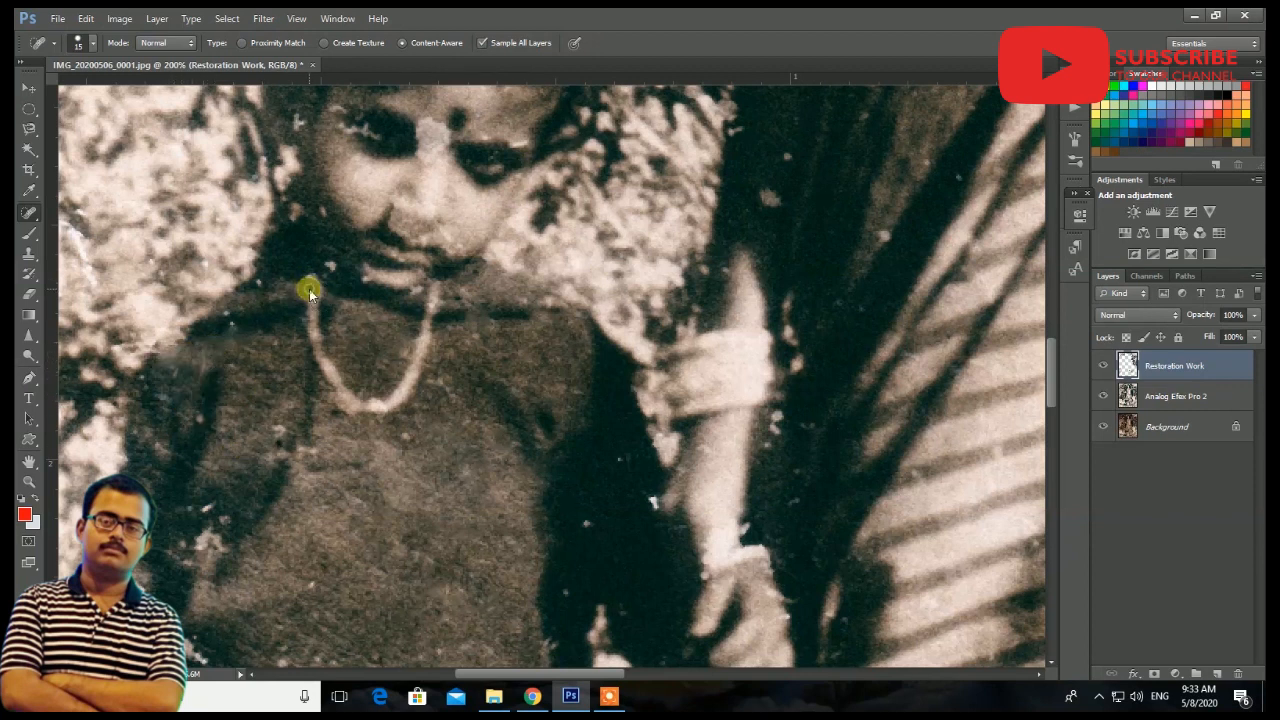
Heal the white spots on the left child's face, forehead and hair with the spot healing brush.
scroll(425, 360, "up", 5)
left_click(447, 426)
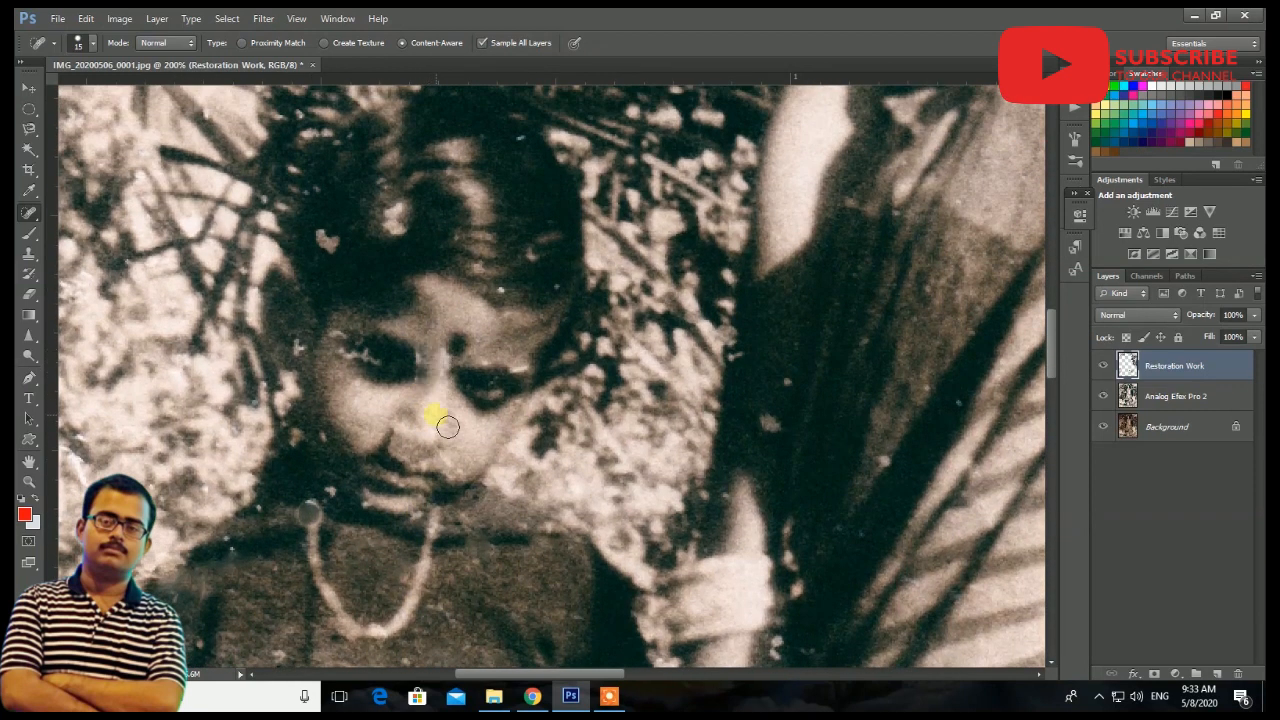
left_click(446, 377)
left_click(360, 378)
left_click(362, 372)
left_click(276, 382)
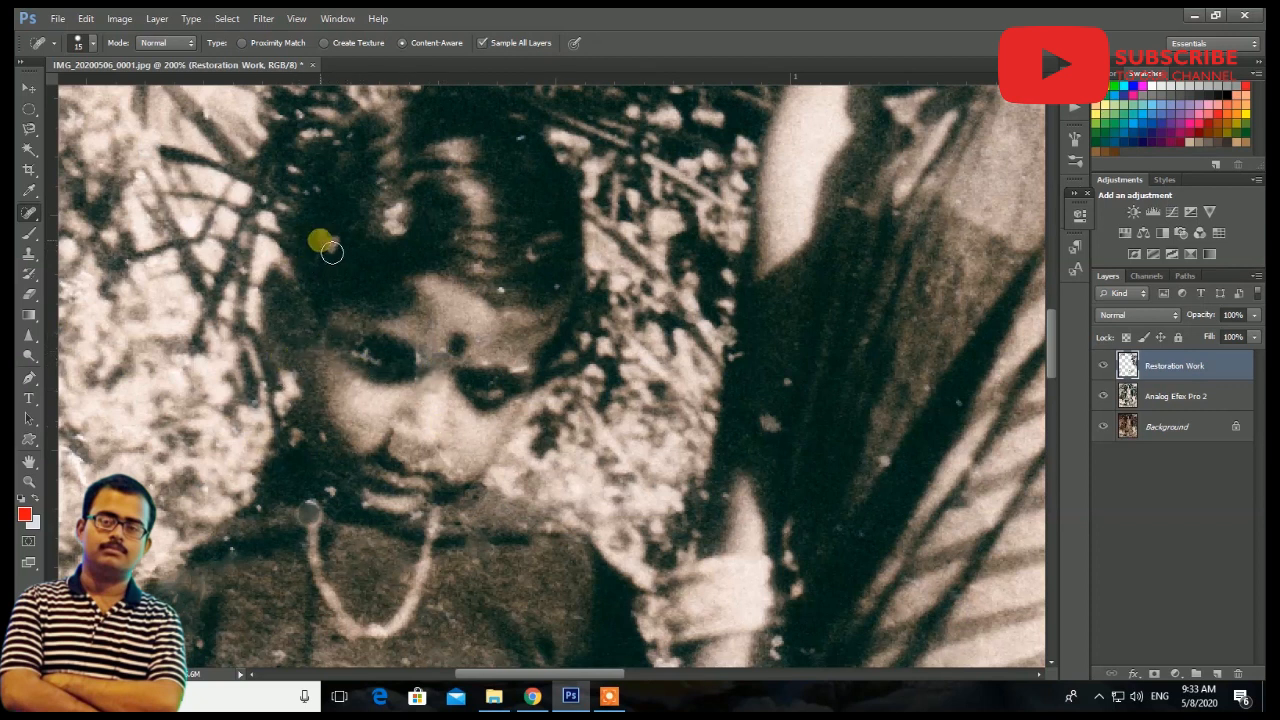
left_click(505, 290)
left_click(555, 281)
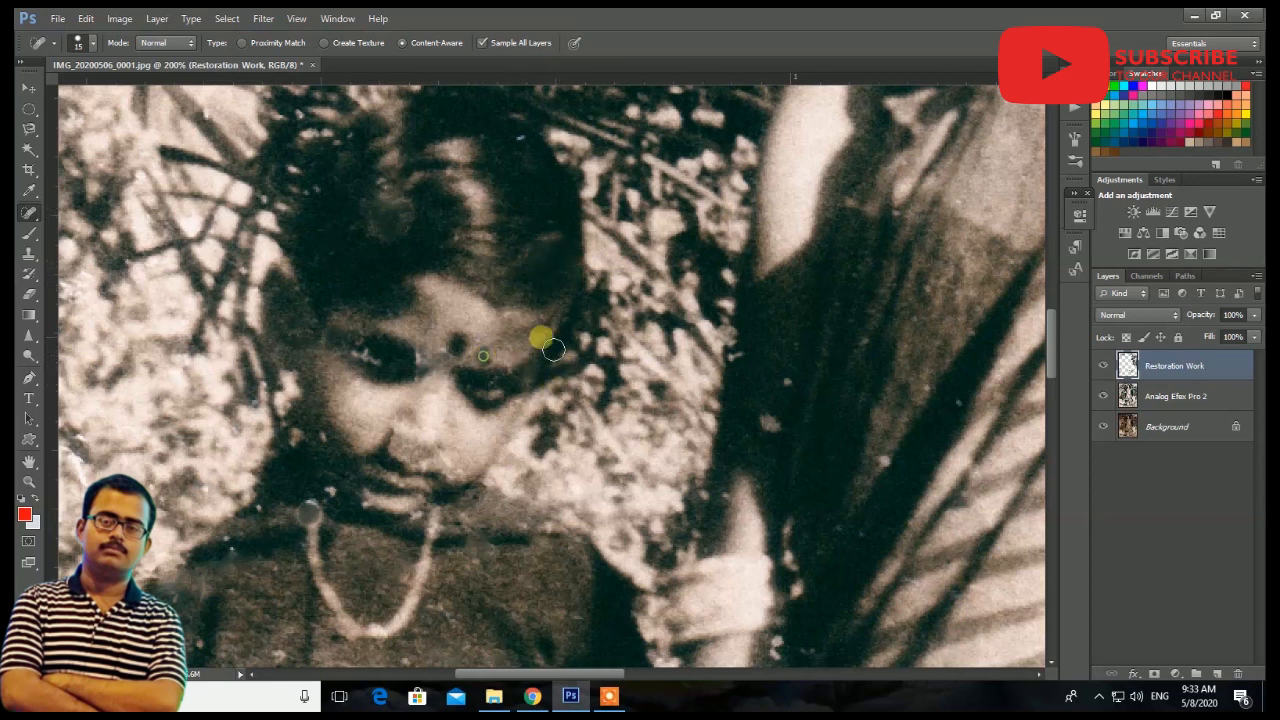
Heal the light spots on the sleeve and upper chest of the left child's dark top.
scroll(483, 448, "down", 2)
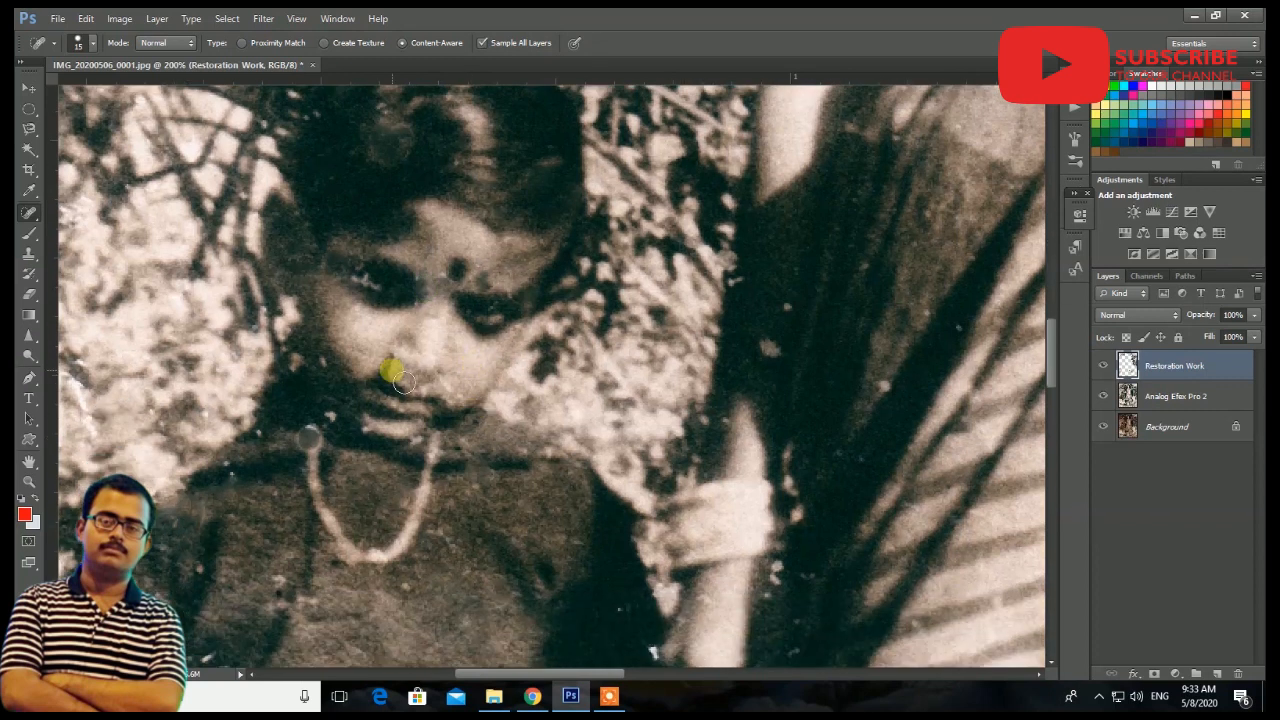
scroll(560, 415, "down", 4)
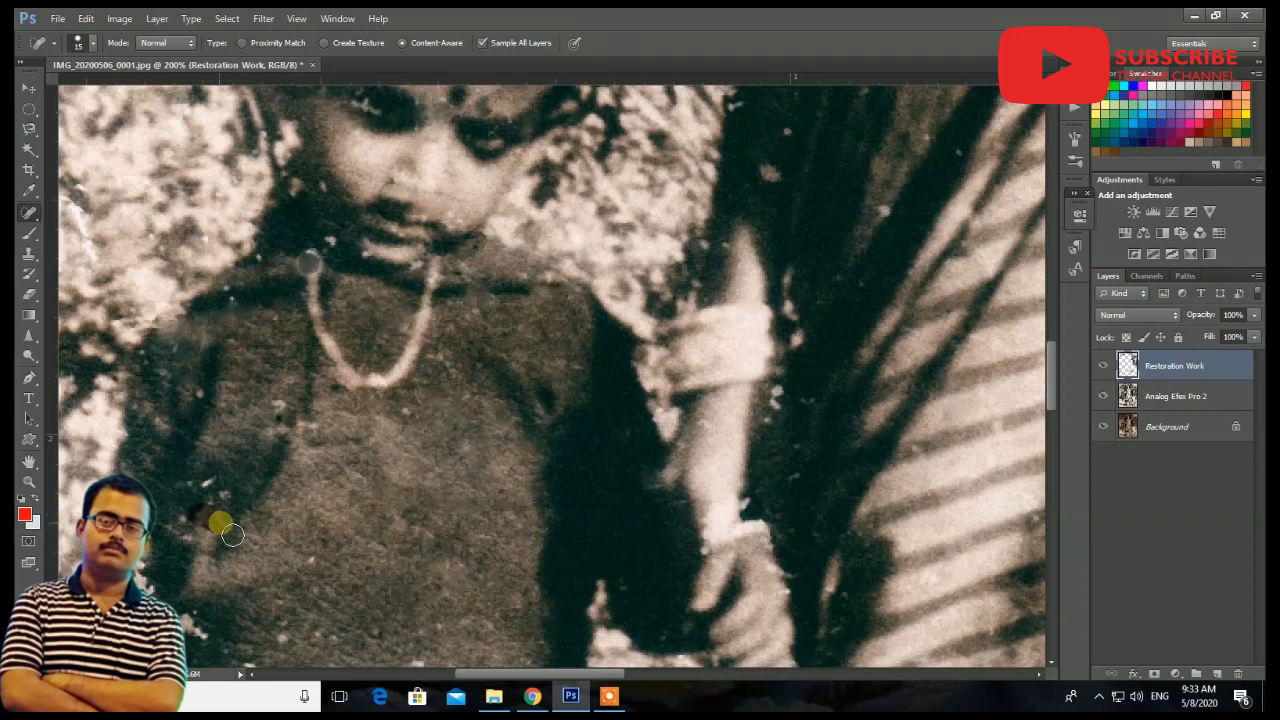
left_click(309, 421)
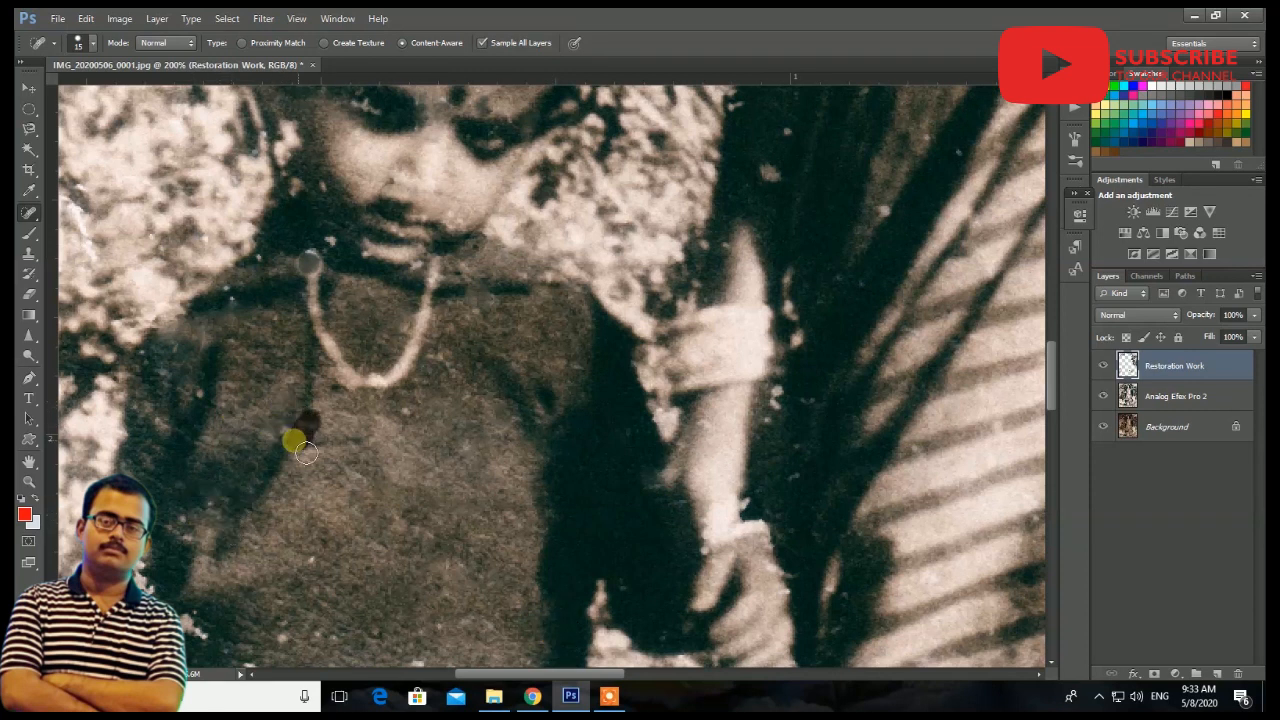
Remove the white specks from the lower front and hem area of the left child's dark top.
scroll(454, 388, "down", 5)
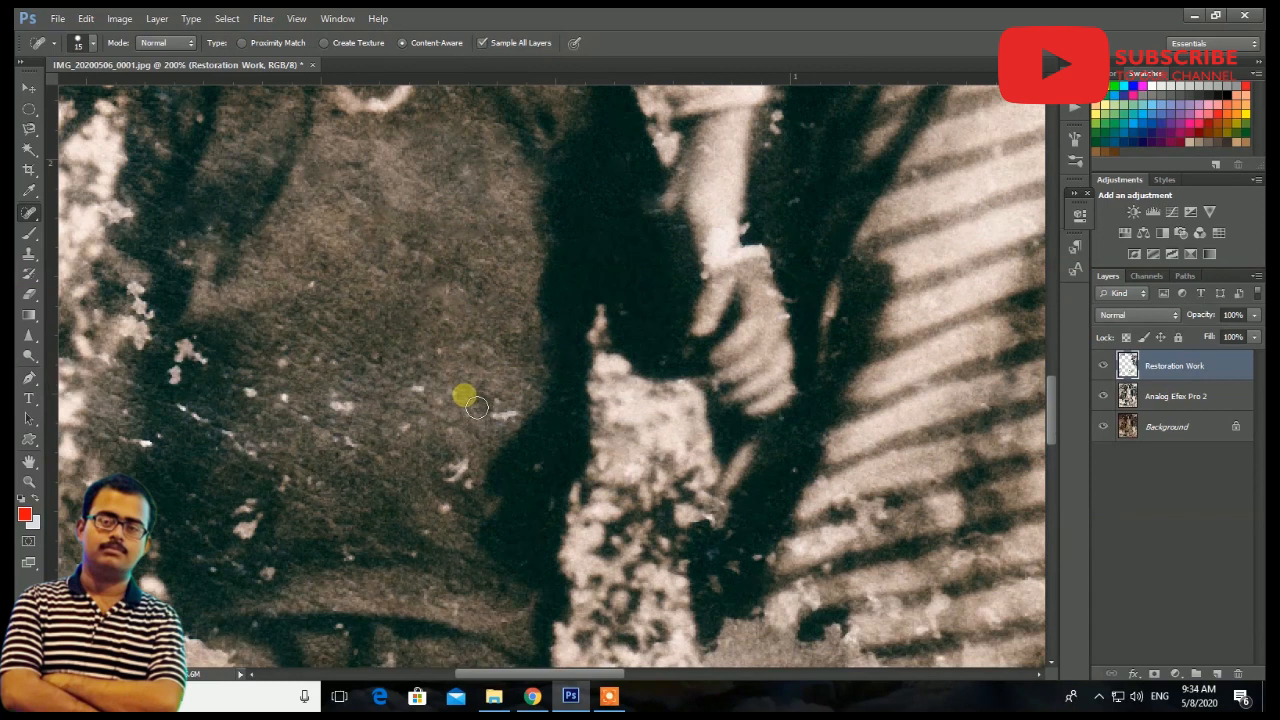
left_click(495, 411)
left_click(424, 388)
left_click(406, 423)
left_click(458, 468)
left_click(430, 524)
left_click(409, 543)
left_click(349, 554)
left_click(268, 572)
Heal the remaining white scratches and patches along the outer side and sleeve of the left child's dark top.
left_click_drag(243, 502, 260, 509)
left_click(286, 484)
left_click(309, 480)
left_click(350, 447)
left_click(296, 411)
left_click(286, 372)
left_click(246, 402)
left_click(198, 362)
mouse_move(192, 352)
left_mouse_down()
mouse_move(182, 362)
mouse_move(200, 360)
left_mouse_up()
left_click_drag(180, 404, 257, 456)
left_click_drag(160, 297, 145, 350)
left_click(153, 449)
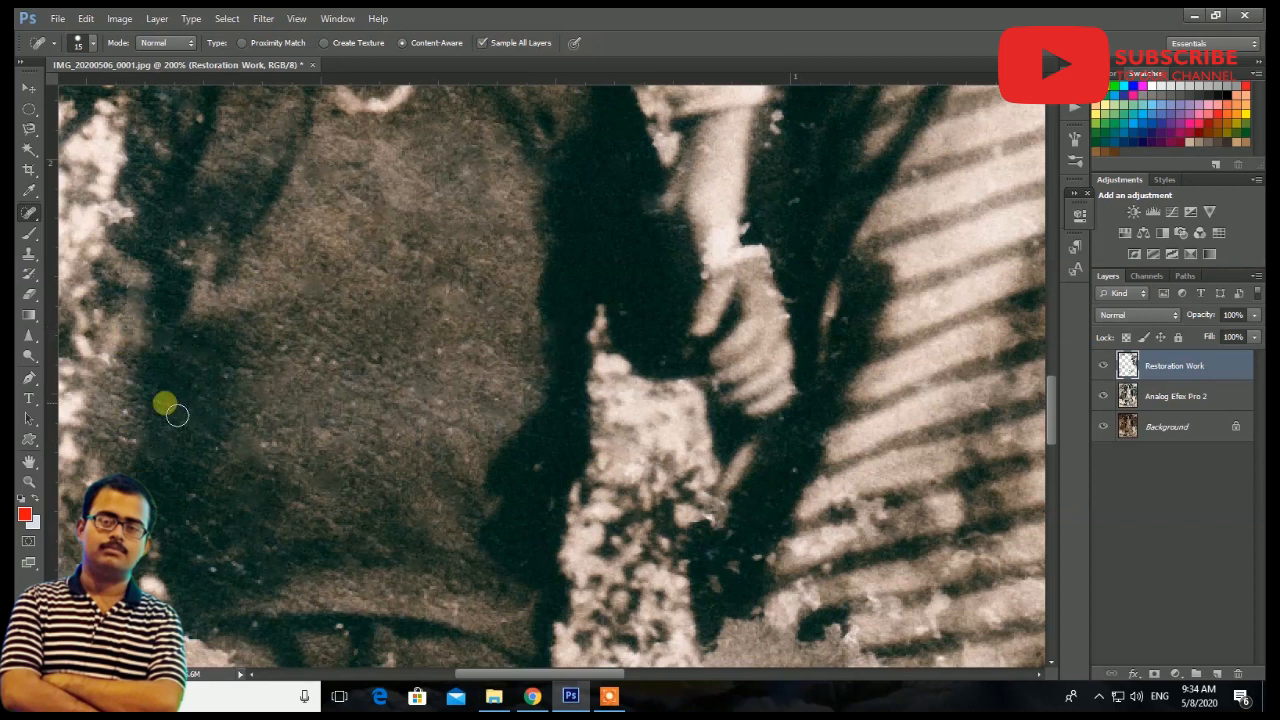
Heal the white scratches just below the left child's shorts, at the top of the leg nearest the woman.
mouse_move(258, 420)
left_mouse_down()
mouse_move(521, 197)
mouse_move(535, 157)
left_mouse_up()
left_click(669, 382)
left_click_drag(703, 479, 706, 483)
scroll(700, 378, "down", 3)
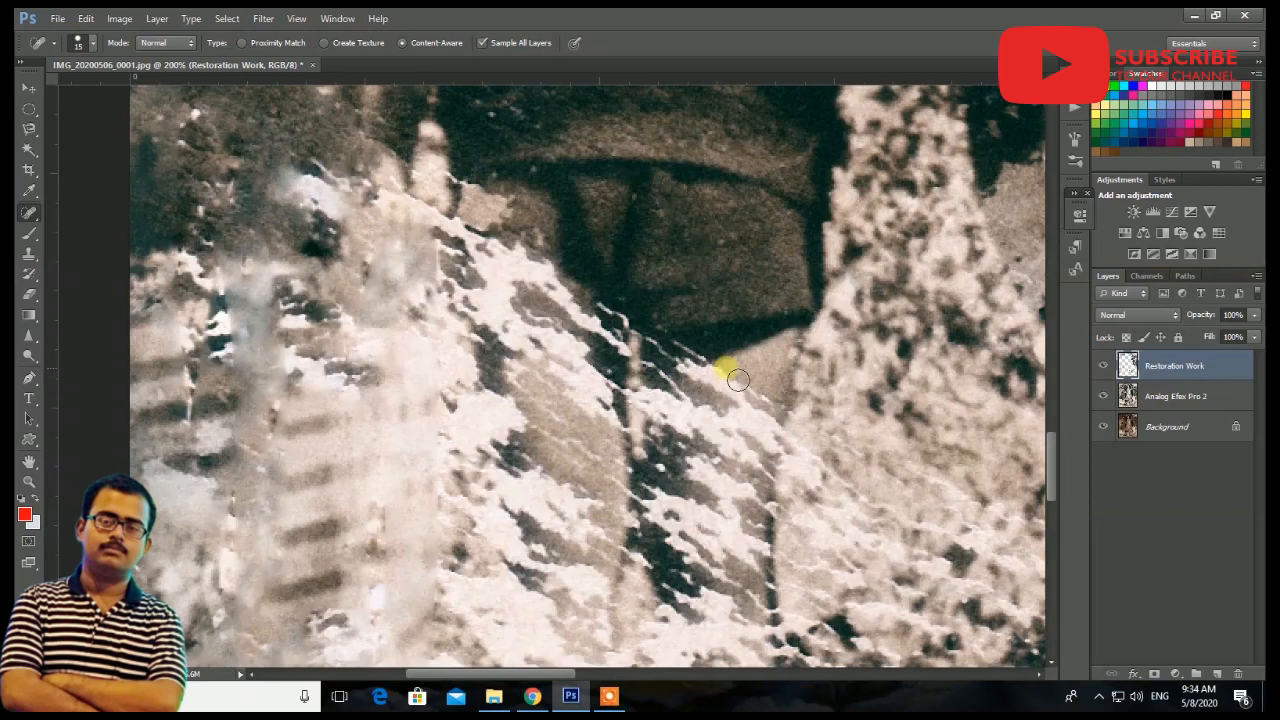
mouse_move(755, 386)
left_mouse_down()
mouse_move(704, 390)
mouse_move(729, 386)
mouse_move(737, 435)
mouse_move(770, 476)
left_mouse_up()
left_click(728, 474)
Paint over the white scratches farther down both of the left child's legs to heal them.
scroll(774, 443, "down", 2)
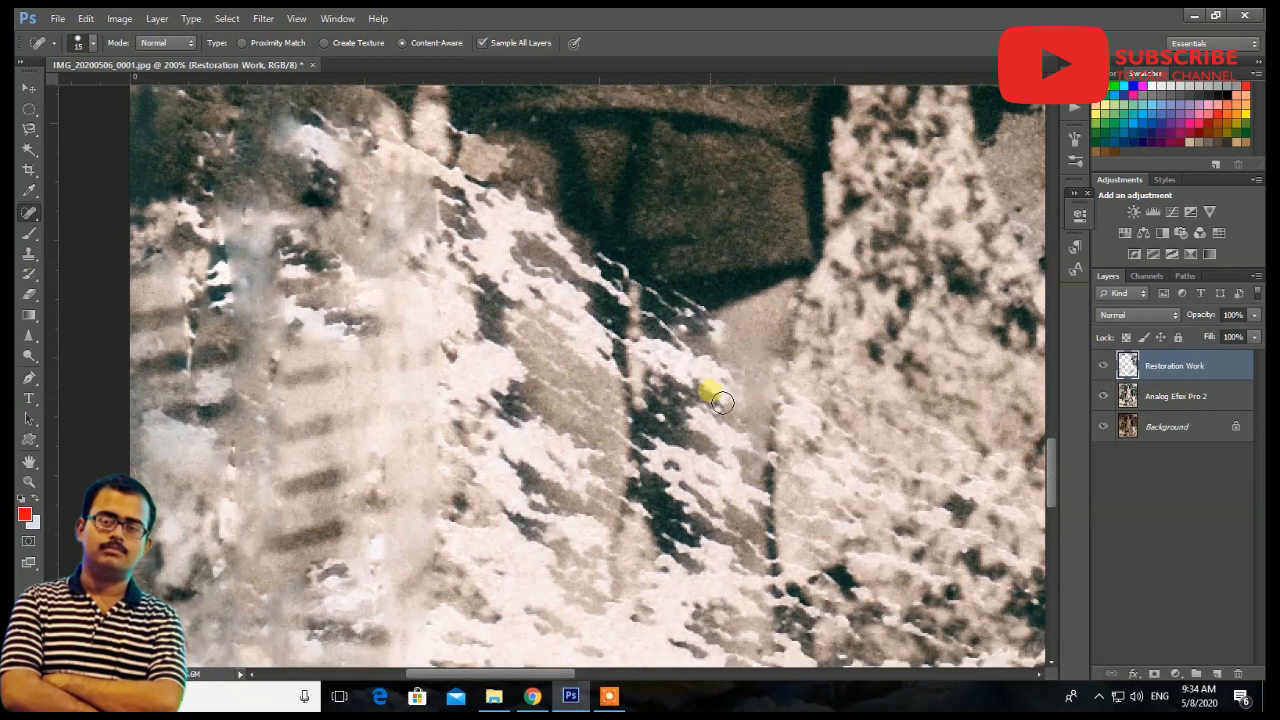
mouse_move(710, 376)
left_mouse_down()
mouse_move(720, 497)
mouse_move(737, 371)
mouse_move(754, 502)
left_mouse_up()
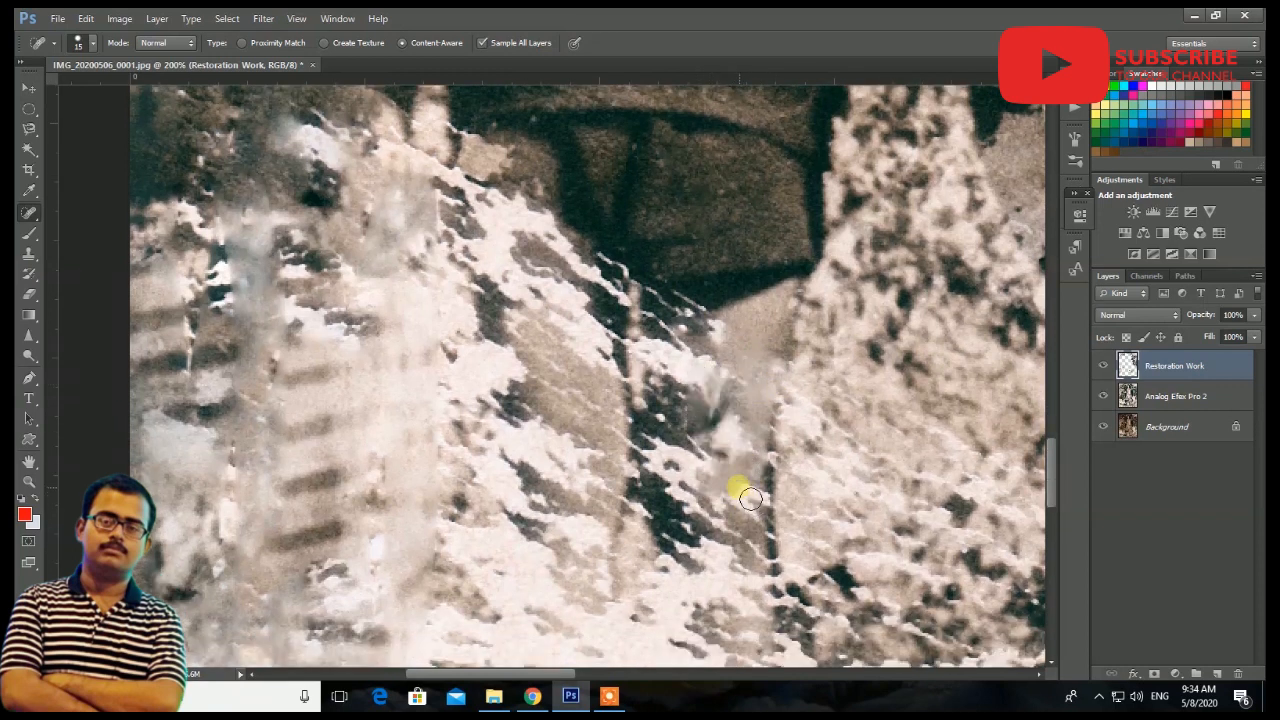
mouse_move(737, 339)
left_mouse_down()
mouse_move(700, 409)
mouse_move(705, 432)
left_mouse_up()
mouse_move(537, 331)
left_mouse_down()
mouse_move(617, 390)
mouse_move(599, 405)
mouse_move(622, 448)
left_mouse_up()
left_click_drag(530, 370, 600, 432)
Heal the diagonal white scratches in the foliage between the left child's legs and the woman's saree.
scroll(739, 408, "down", 3)
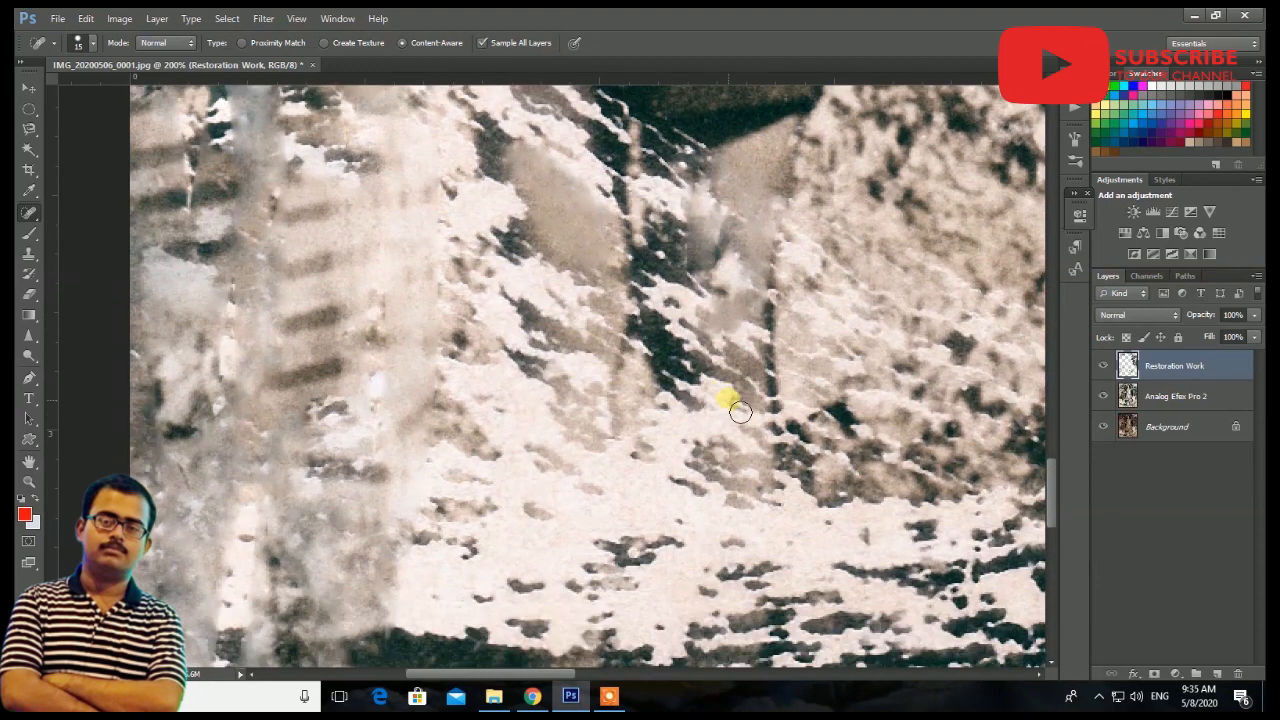
mouse_move(755, 306)
left_mouse_down()
mouse_move(740, 285)
mouse_move(768, 318)
left_mouse_up()
mouse_move(796, 236)
left_mouse_down()
mouse_move(841, 330)
mouse_move(855, 262)
mouse_move(955, 324)
mouse_move(965, 380)
left_mouse_up()
mouse_move(832, 304)
left_mouse_down()
mouse_move(980, 371)
mouse_move(1028, 412)
left_mouse_up()
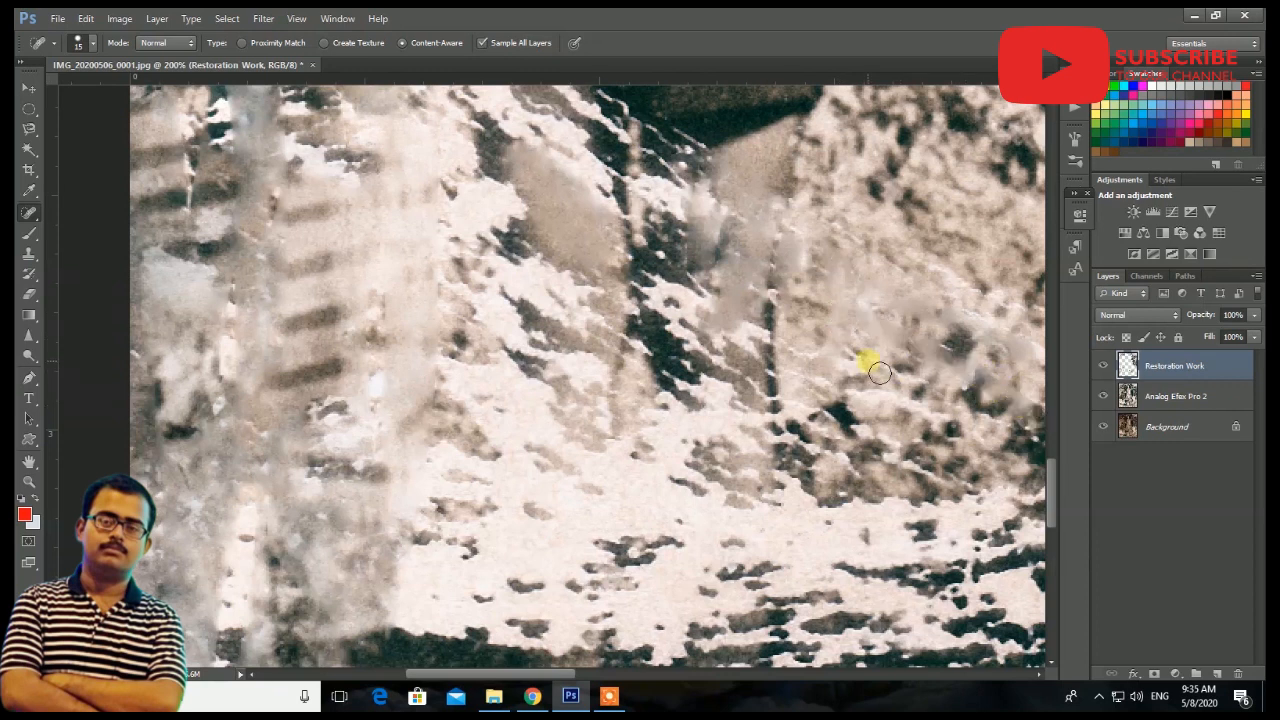
mouse_move(842, 368)
left_mouse_down()
mouse_move(846, 357)
mouse_move(920, 377)
left_mouse_up()
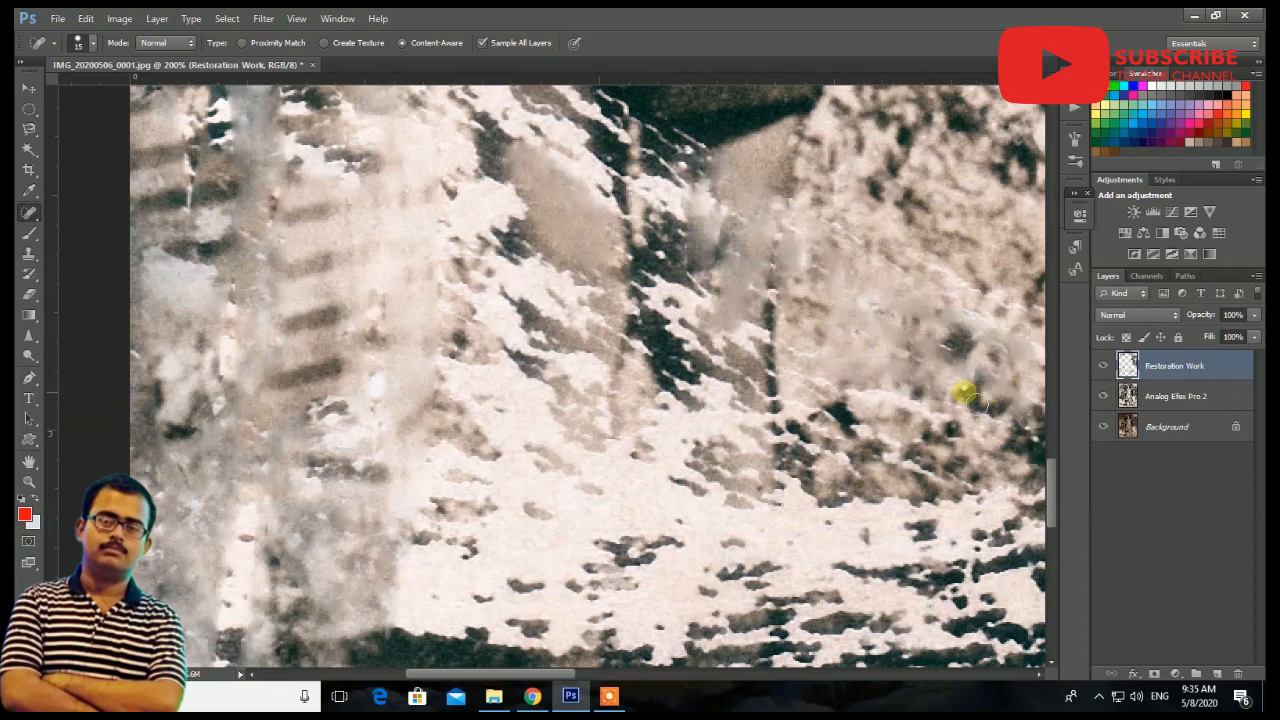
mouse_move(963, 429)
left_mouse_down()
mouse_move(821, 387)
mouse_move(800, 368)
mouse_move(838, 369)
left_mouse_up()
left_click_drag(915, 259, 1039, 316)
left_click_drag(951, 311, 1001, 329)
Clean up the remaining light marks where the foliage meets the dark left edge of the woman's saree.
left_click_drag(901, 406, 590, 327)
left_click_drag(781, 261, 719, 252)
mouse_move(803, 325)
left_mouse_down()
mouse_move(838, 314)
mouse_move(841, 326)
left_mouse_up()
left_click_drag(921, 349, 924, 351)
mouse_move(781, 341)
left_mouse_down()
mouse_move(716, 342)
mouse_move(752, 319)
mouse_move(757, 305)
mouse_move(723, 281)
left_mouse_up()
Heal the white scratches on the left side of the saree's lower striped section and the dark area beside it.
scroll(590, 298, "down", 1)
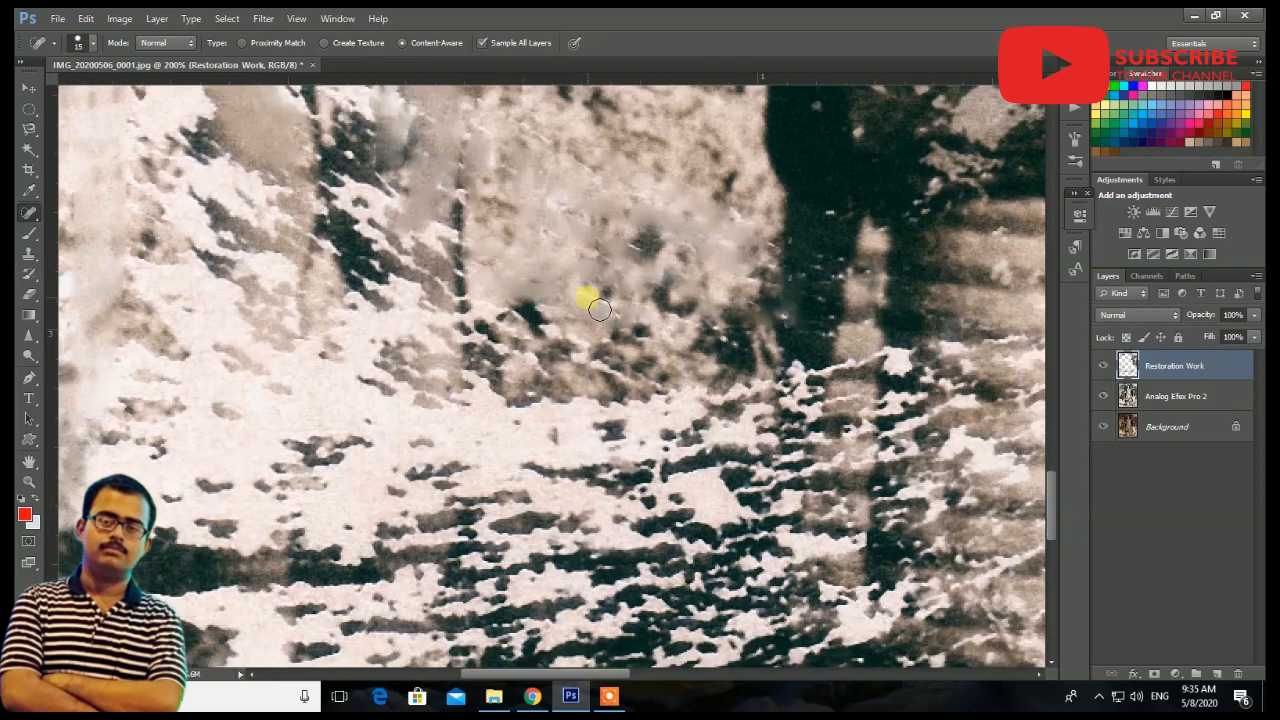
scroll(598, 309, "down", 3)
left_click_drag(632, 376, 155, 570)
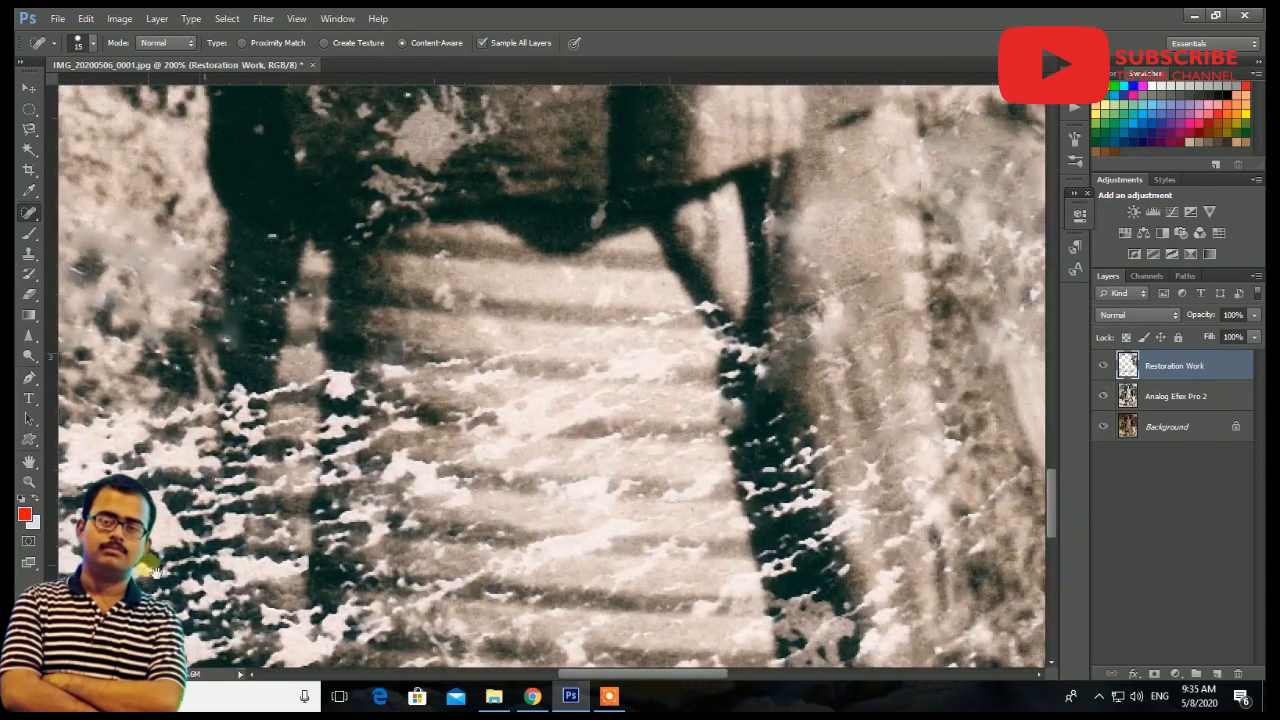
mouse_move(590, 356)
left_mouse_down()
mouse_move(540, 349)
mouse_move(462, 372)
mouse_move(371, 363)
mouse_move(340, 385)
mouse_move(391, 382)
left_mouse_up()
left_click_drag(361, 395, 391, 409)
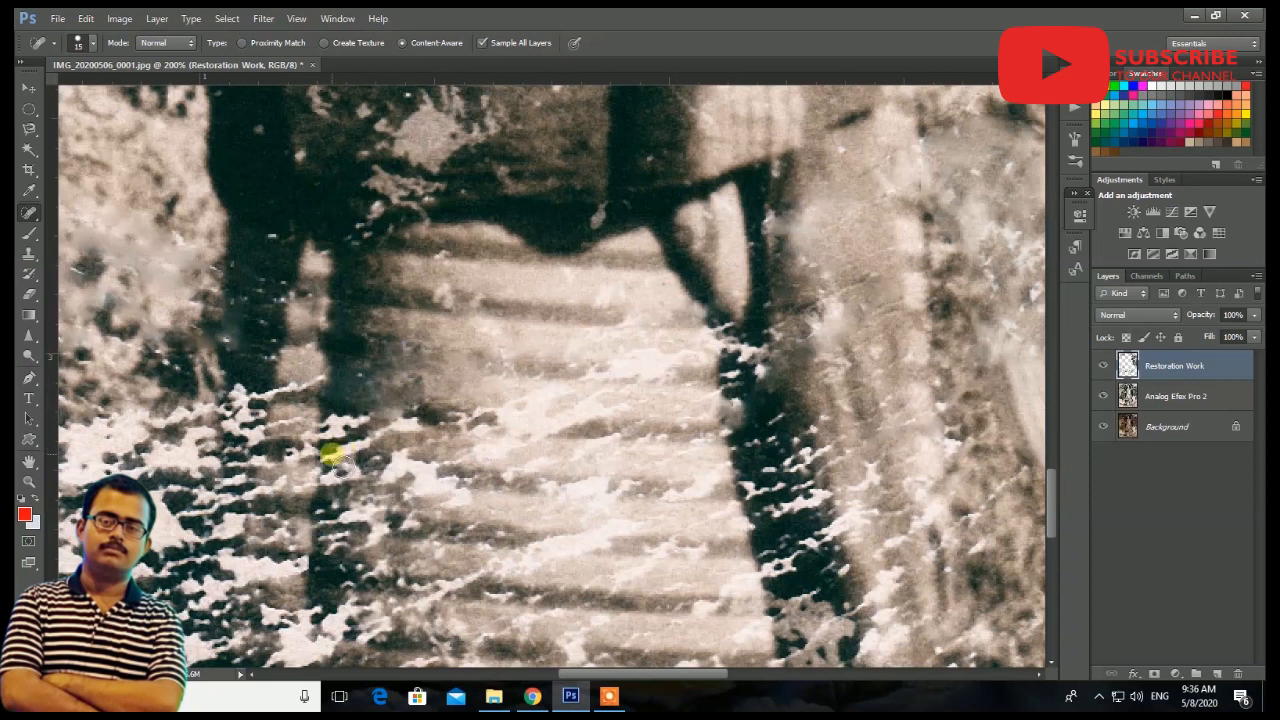
mouse_move(331, 455)
left_mouse_down()
mouse_move(394, 426)
mouse_move(549, 401)
mouse_move(668, 360)
mouse_move(586, 414)
mouse_move(384, 468)
mouse_move(414, 500)
mouse_move(474, 490)
mouse_move(449, 497)
mouse_move(468, 514)
left_mouse_up()
left_click_drag(523, 472, 446, 492)
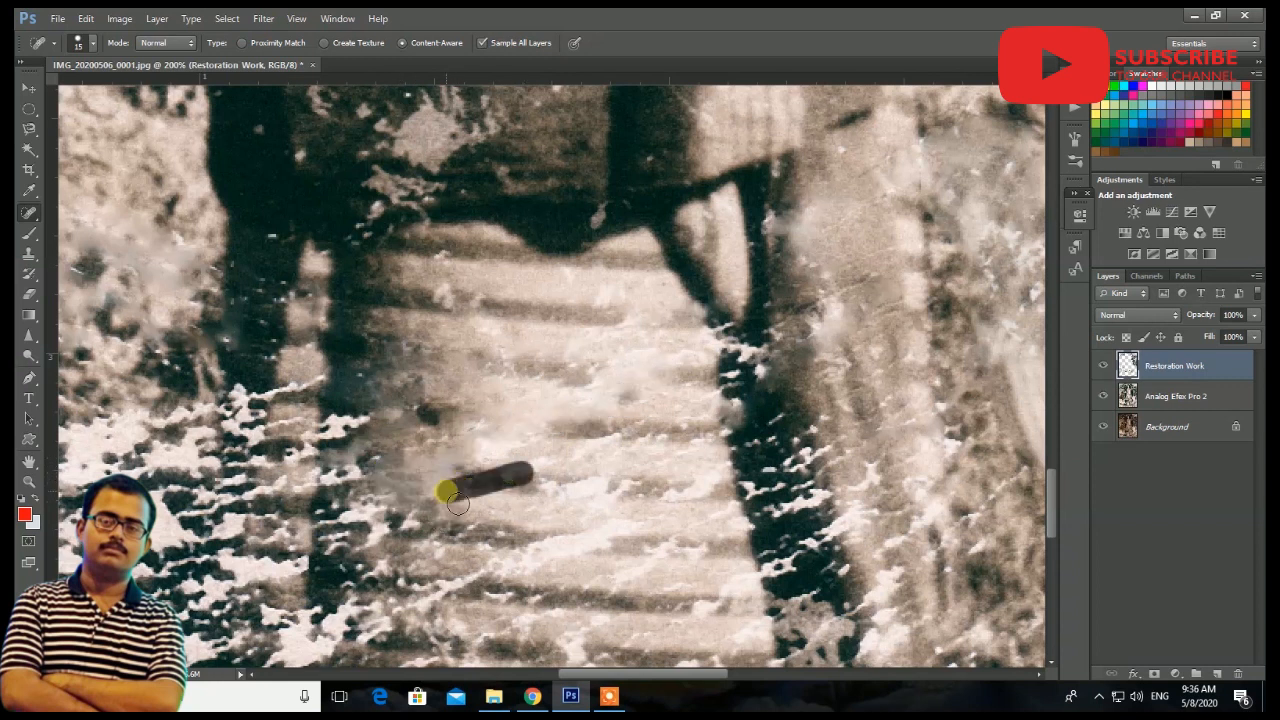
mouse_move(333, 446)
left_mouse_down()
mouse_move(340, 413)
mouse_move(371, 422)
mouse_move(285, 398)
mouse_move(252, 432)
mouse_move(236, 498)
mouse_move(240, 415)
mouse_move(200, 490)
mouse_move(186, 465)
left_mouse_up()
mouse_move(180, 364)
left_mouse_down()
mouse_move(163, 437)
mouse_move(118, 521)
mouse_move(145, 586)
left_mouse_up()
Heal the white scratches and blotches on the dark border at the saree's bottom hem.
scroll(354, 429, "down", 4)
scroll(545, 490, "down", 3)
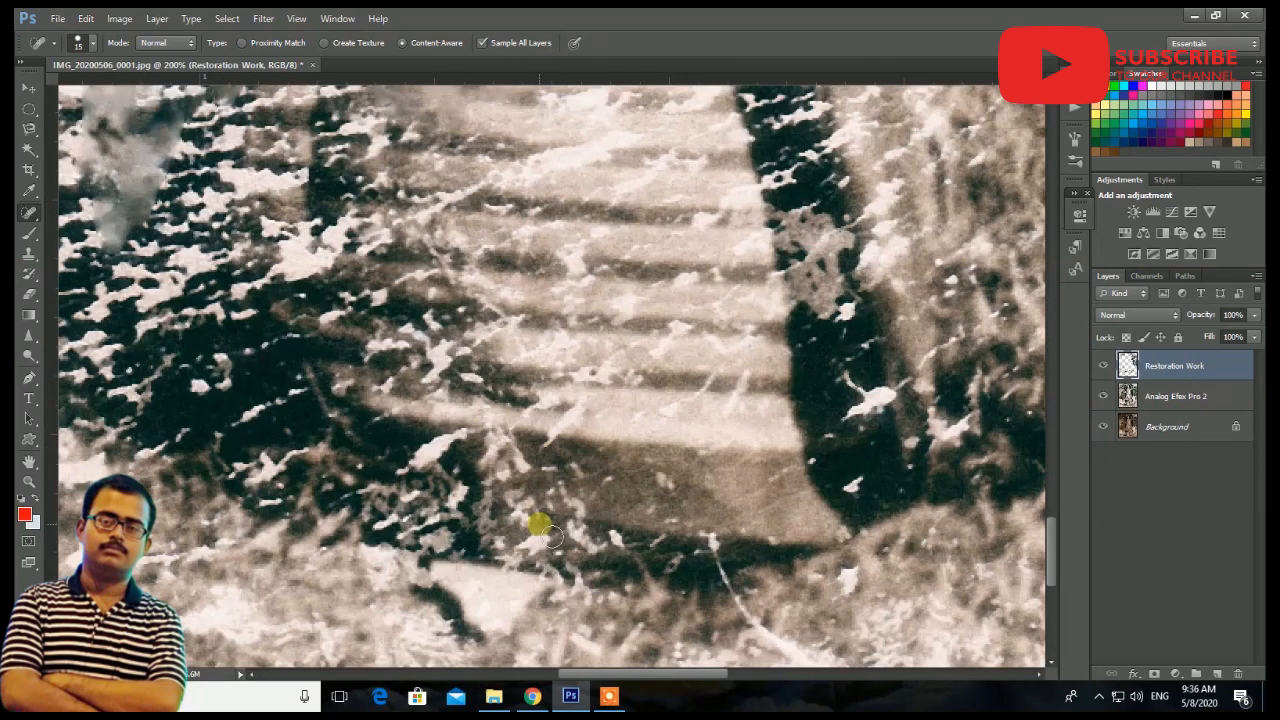
mouse_move(594, 498)
left_mouse_down()
mouse_move(520, 461)
mouse_move(495, 503)
left_mouse_up()
left_click_drag(573, 522, 616, 541)
mouse_move(526, 560)
left_mouse_down()
mouse_move(503, 551)
mouse_move(523, 515)
mouse_move(535, 528)
left_mouse_up()
left_click_drag(490, 507, 529, 518)
mouse_move(653, 478)
left_mouse_down()
mouse_move(676, 507)
mouse_move(676, 561)
left_mouse_up()
left_click(683, 571)
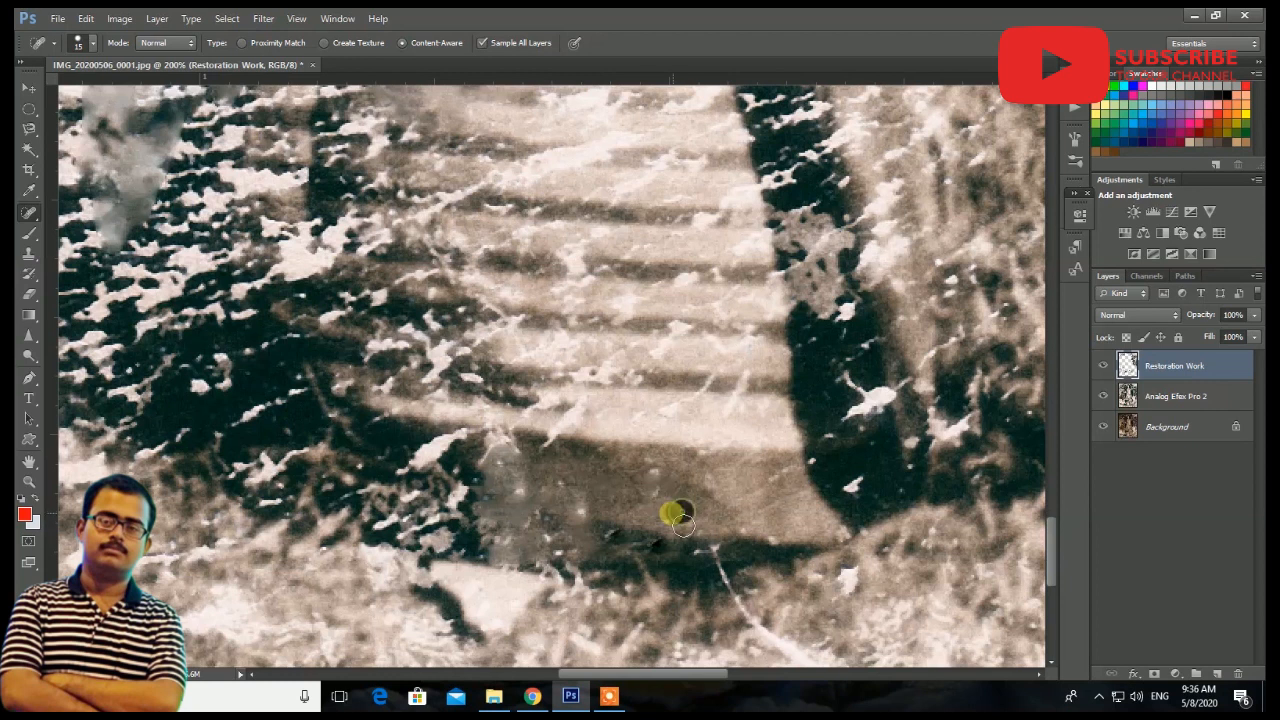
Remove the white flakes from the dark fold along the saree's right edge, working upward from the hem.
left_click_drag(855, 416, 883, 386)
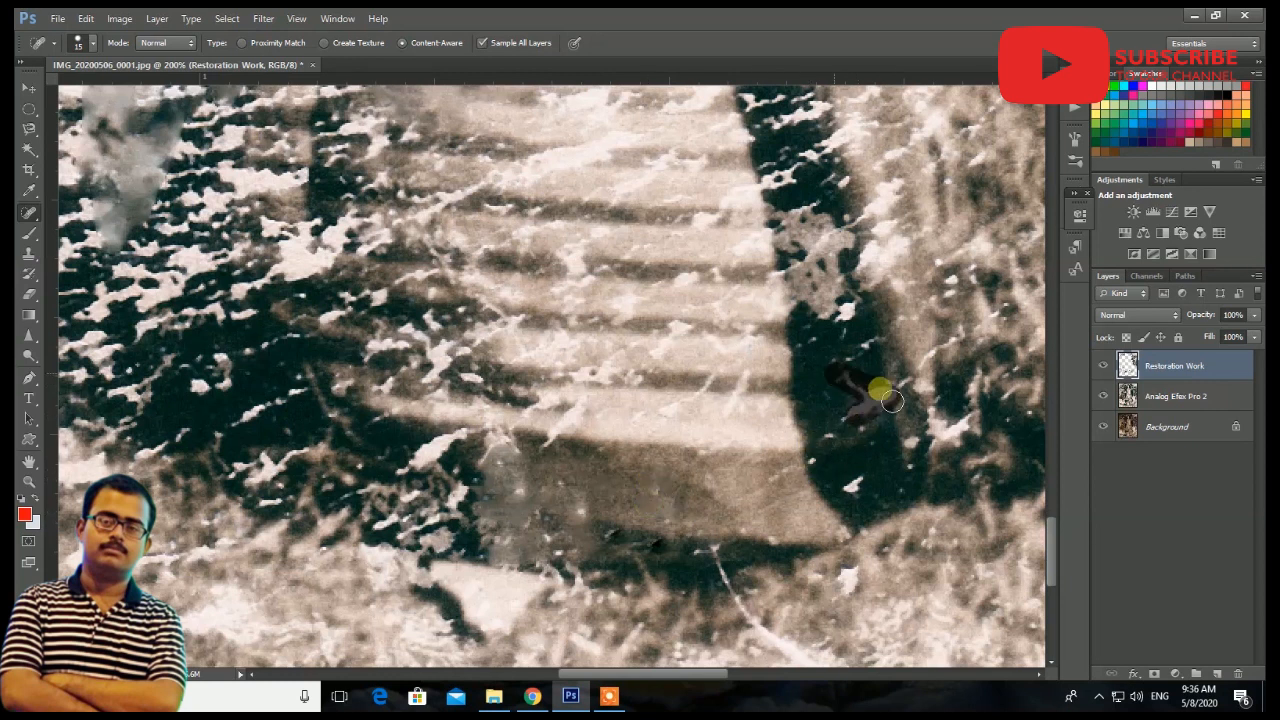
mouse_move(949, 429)
left_mouse_down()
mouse_move(930, 459)
mouse_move(963, 423)
left_mouse_up()
mouse_move(900, 382)
left_mouse_down()
mouse_move(1000, 336)
mouse_move(982, 297)
left_mouse_up()
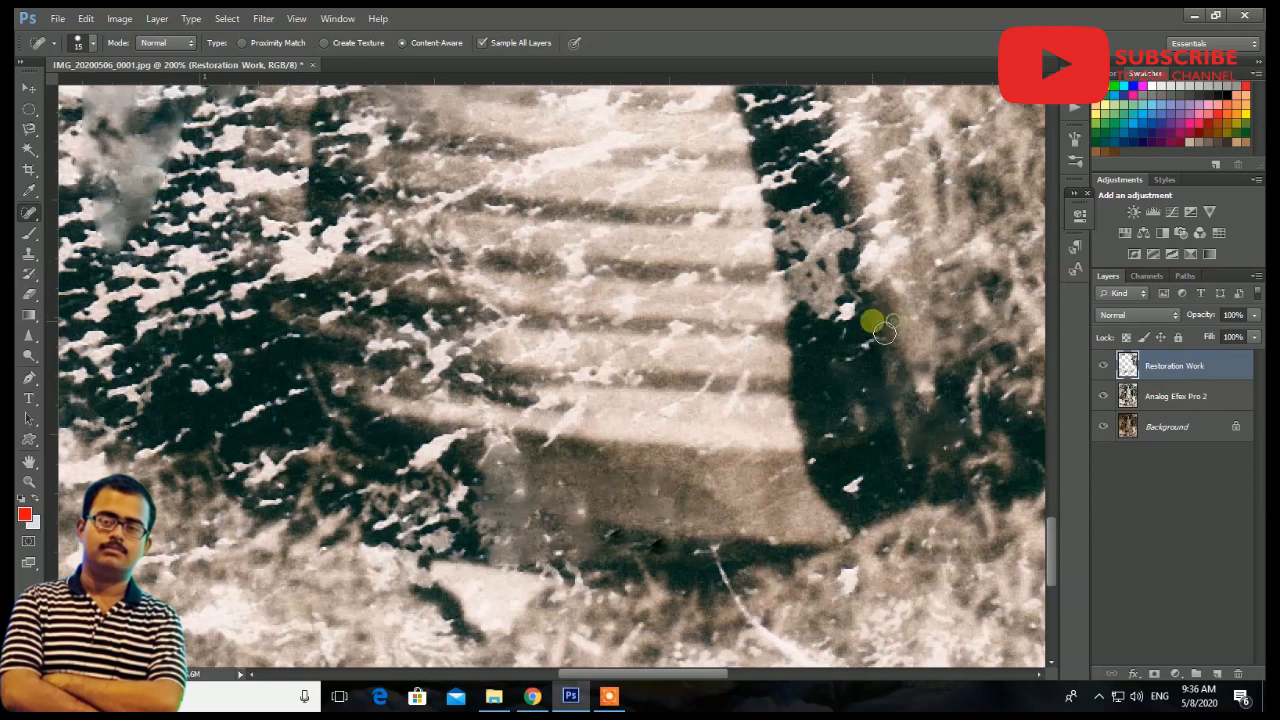
scroll(849, 330, "up", 3)
mouse_move(775, 348)
left_mouse_down()
mouse_move(807, 350)
mouse_move(847, 318)
mouse_move(814, 237)
mouse_move(829, 302)
mouse_move(774, 305)
mouse_move(772, 257)
mouse_move(770, 285)
mouse_move(792, 272)
mouse_move(766, 228)
left_mouse_up()
mouse_move(775, 165)
left_mouse_down()
mouse_move(750, 150)
mouse_move(742, 118)
mouse_move(772, 140)
left_mouse_up()
scroll(800, 309, "up", 3)
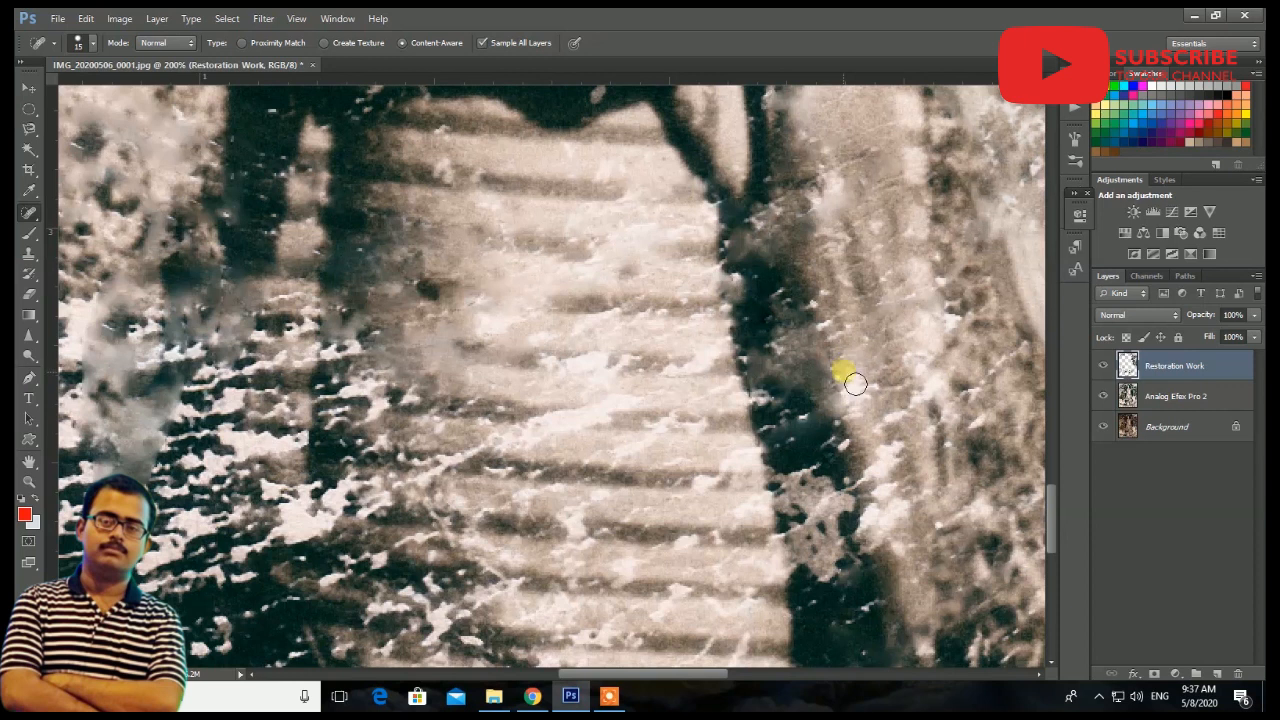
Heal the white scratches on the lighter strip just outside the saree's dark right fold.
left_click_drag(844, 372, 855, 409)
left_click_drag(869, 381, 869, 389)
left_click_drag(885, 427, 931, 389)
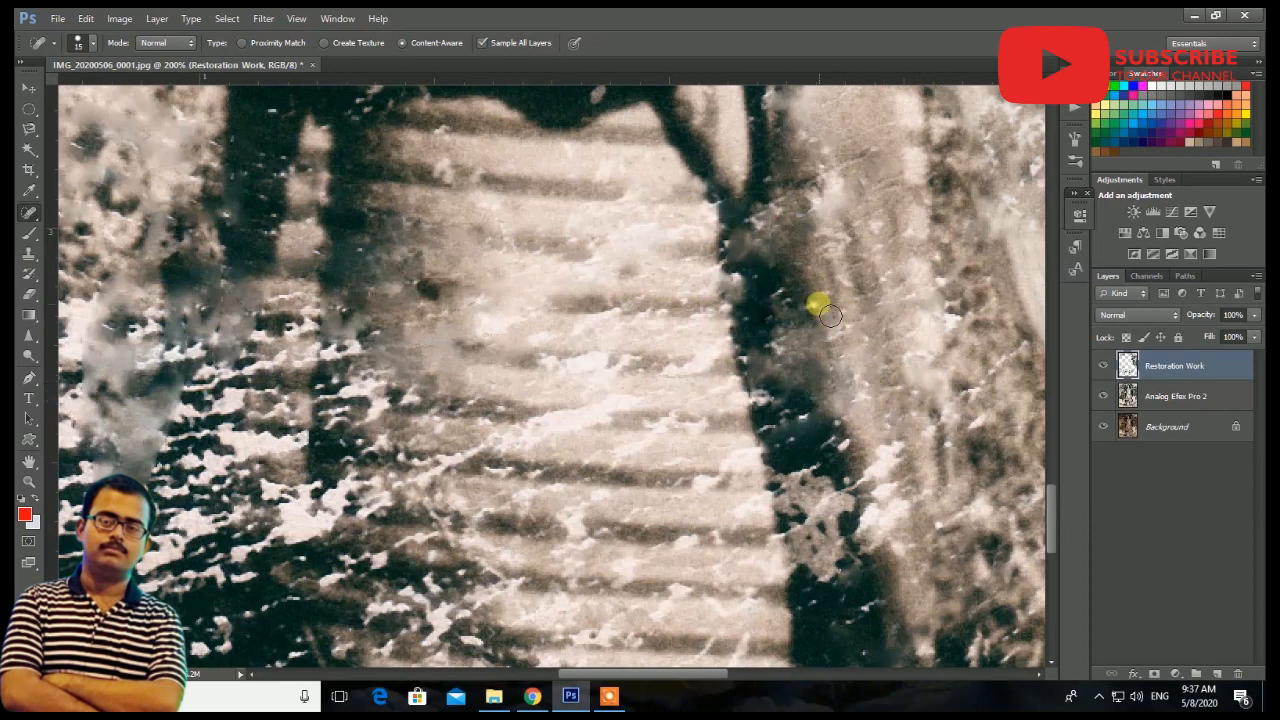
scroll(852, 290, "down", 3)
mouse_move(884, 346)
left_mouse_down()
mouse_move(896, 391)
mouse_move(891, 360)
left_mouse_up()
mouse_move(896, 412)
left_mouse_down()
mouse_move(905, 470)
mouse_move(909, 391)
mouse_move(860, 461)
mouse_move(869, 482)
mouse_move(854, 416)
mouse_move(883, 454)
mouse_move(880, 427)
mouse_move(892, 500)
left_mouse_up()
left_click_drag(868, 431, 917, 605)
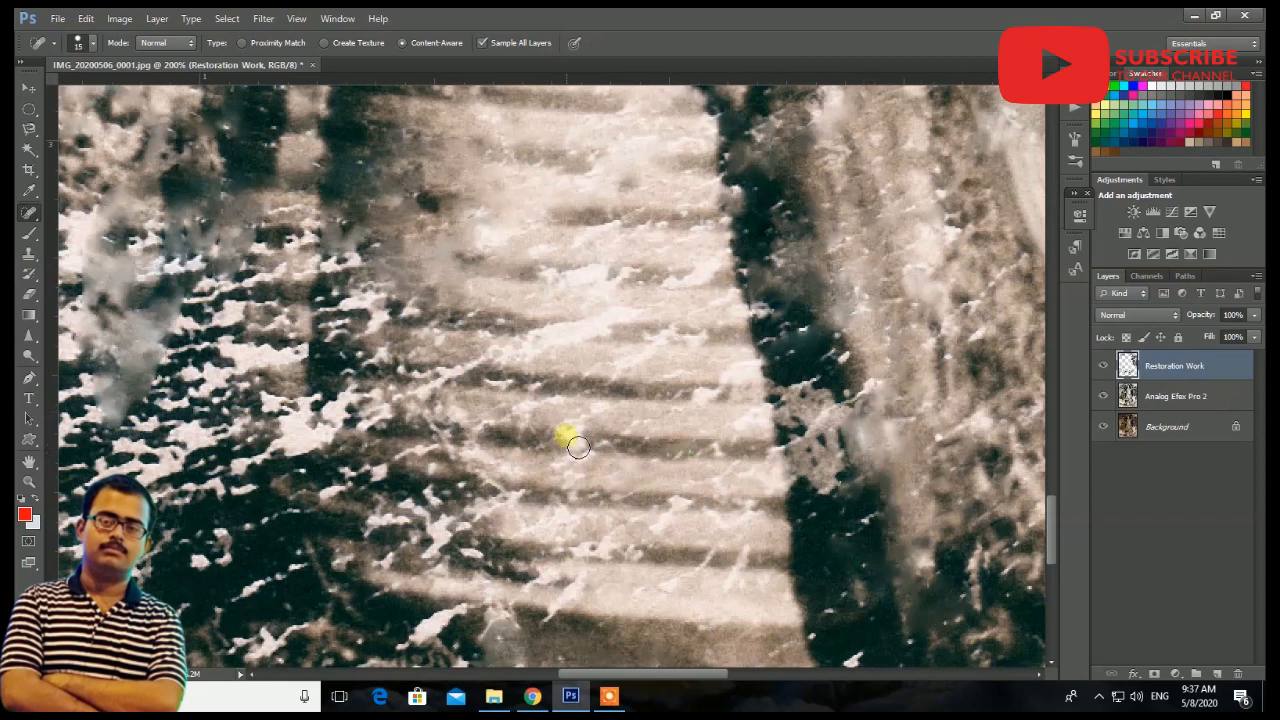
Heal the white streaks across the middle stripes of the saree's lower section.
left_click_drag(557, 473, 635, 470)
mouse_move(552, 422)
left_mouse_down()
mouse_move(666, 425)
mouse_move(648, 418)
left_mouse_up()
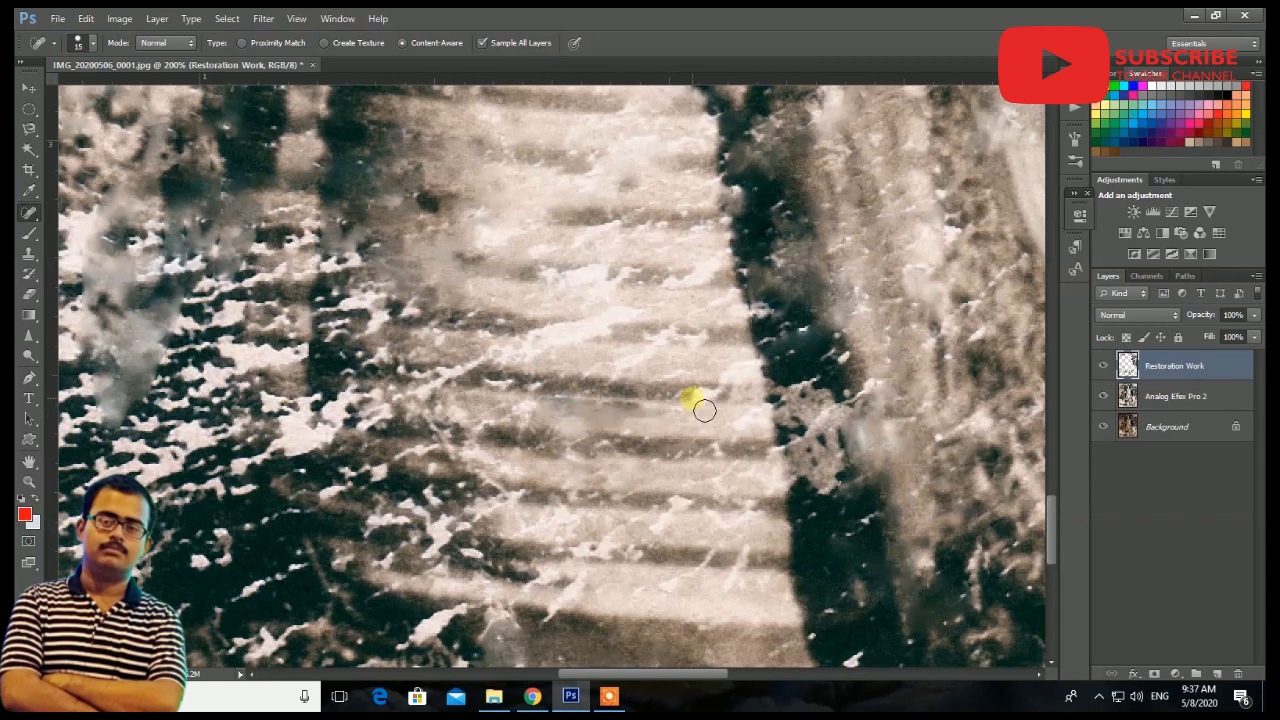
mouse_move(688, 371)
left_mouse_down()
mouse_move(514, 346)
mouse_move(450, 352)
left_mouse_up()
mouse_move(532, 294)
left_mouse_down()
mouse_move(615, 307)
mouse_move(617, 323)
mouse_move(557, 300)
left_mouse_up()
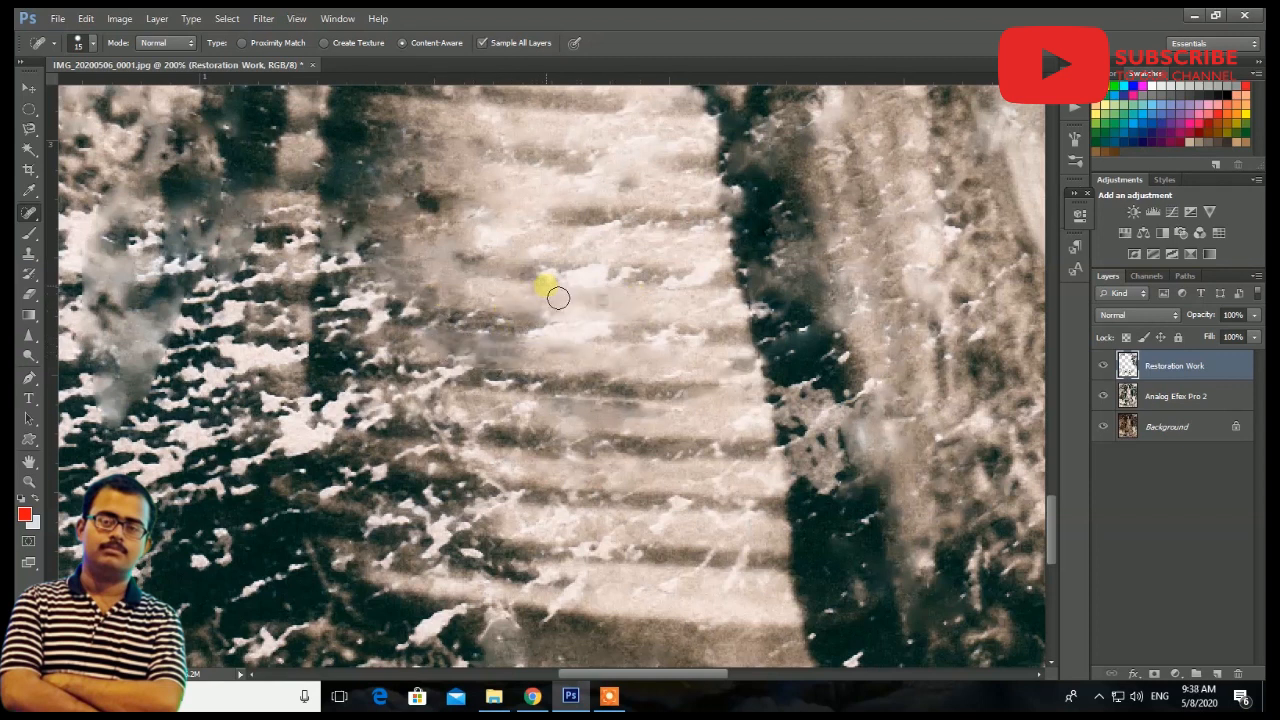
mouse_move(500, 256)
left_mouse_down()
mouse_move(591, 243)
mouse_move(700, 258)
mouse_move(694, 277)
mouse_move(643, 294)
mouse_move(500, 278)
left_mouse_up()
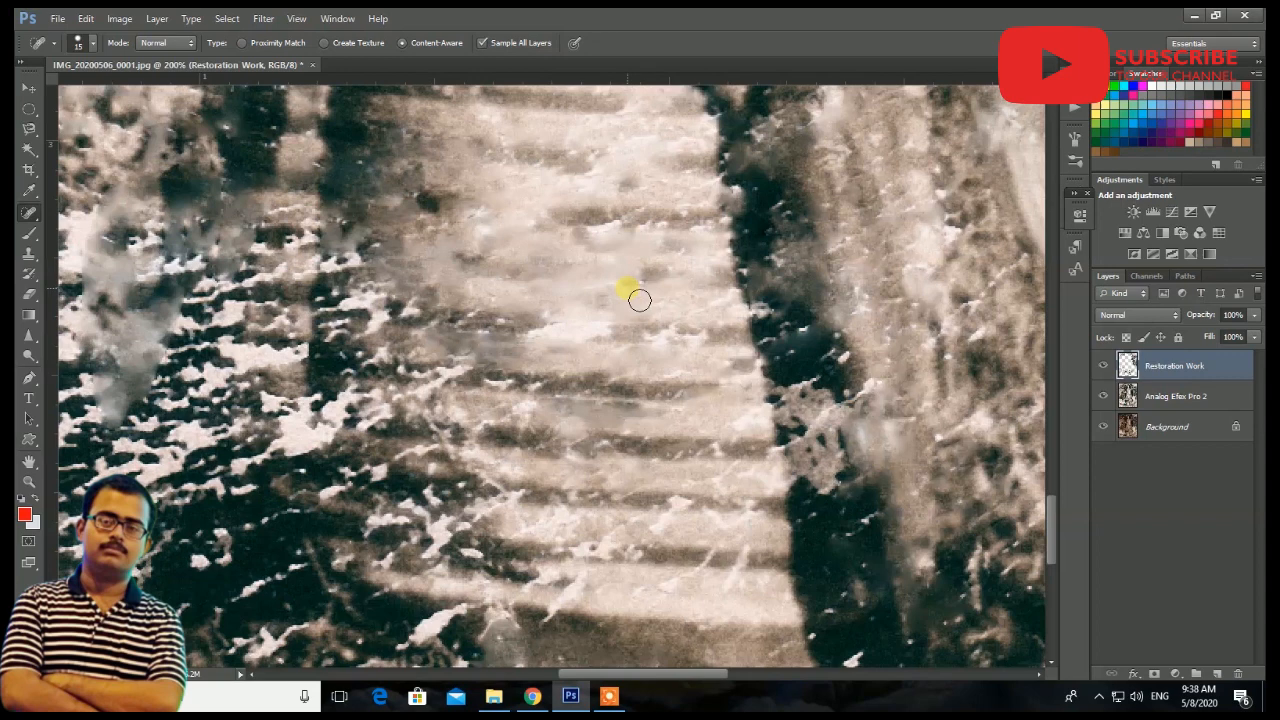
Increase the healing brush size to 70 and heal the blemishes in the background foliage and sky around the woman's head.
key("ctrl+minus")
key("ctrl+minus")
key("ctrl+minus")
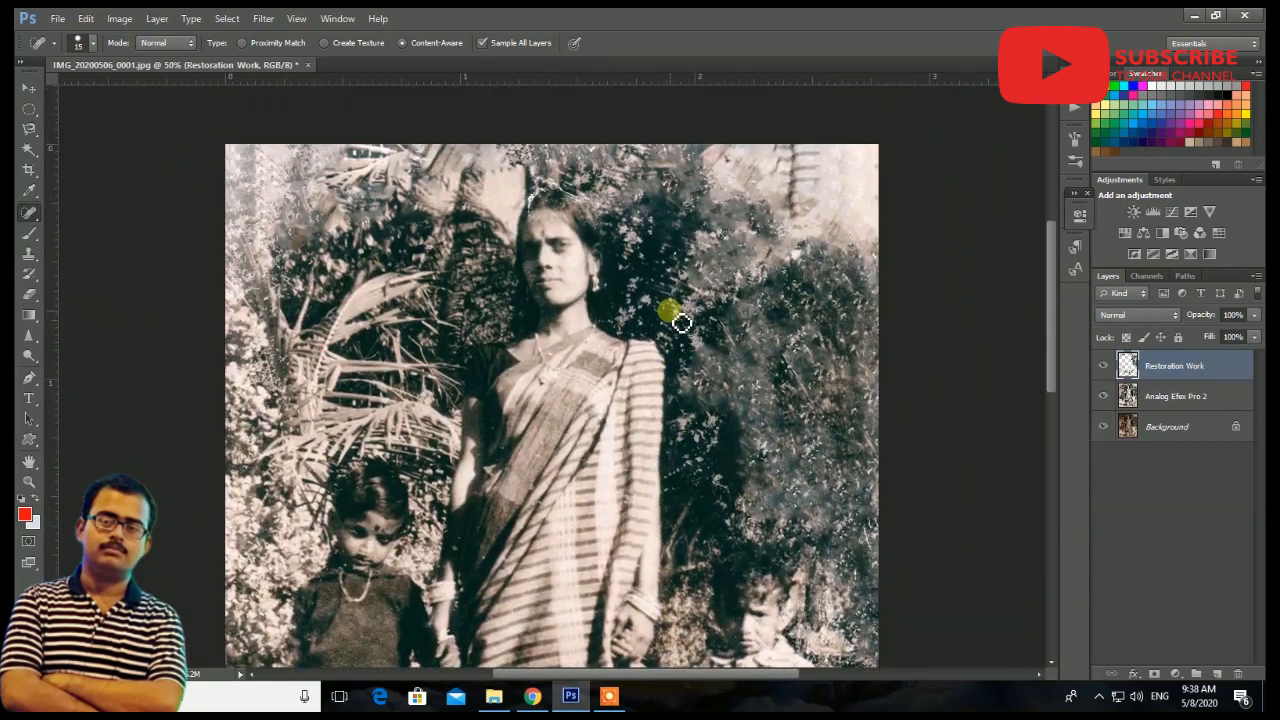
key("bracketright")
key("bracketright")
key("bracketright")
key("bracketright")
key("bracketright")
key("bracketright")
key("bracketright")
key("bracketright")
key("bracketright")
left_click(797, 251)
left_click(383, 256)
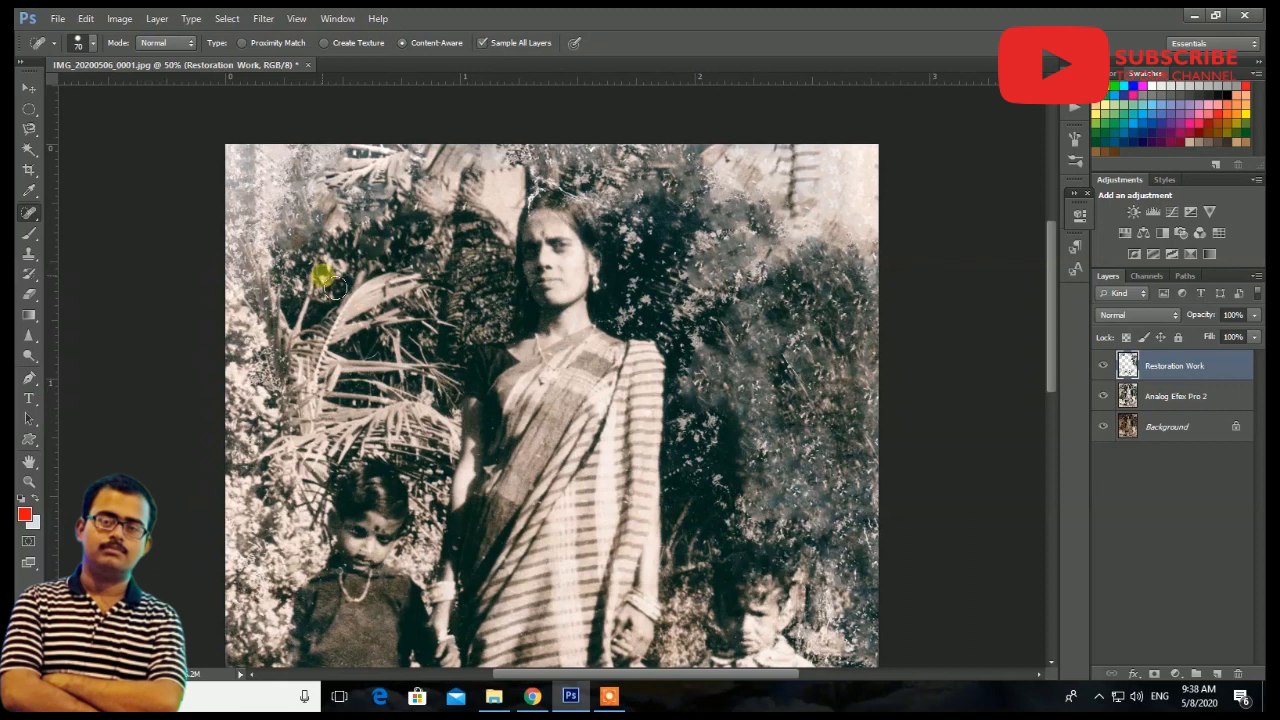
left_click(847, 266)
left_click(852, 170)
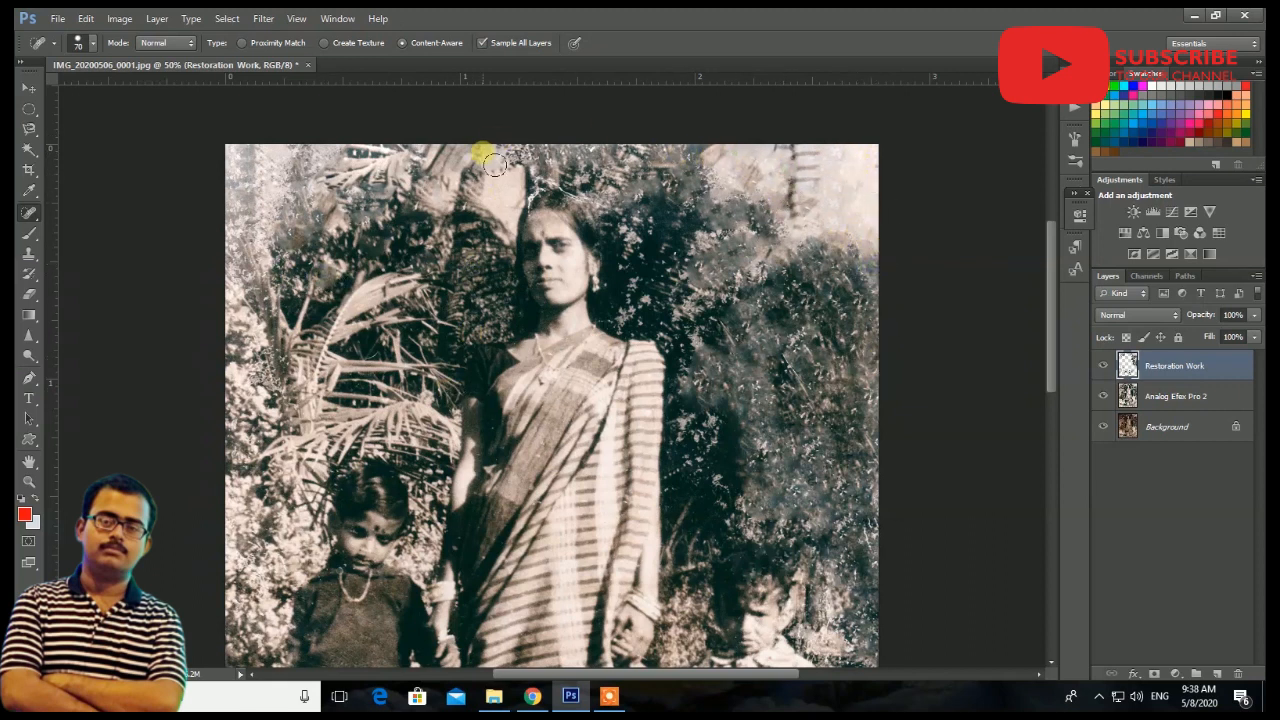
Heal the photo's lower left edge and the scratched ground between the left child and the woman's saree.
scroll(428, 194, "down", 5)
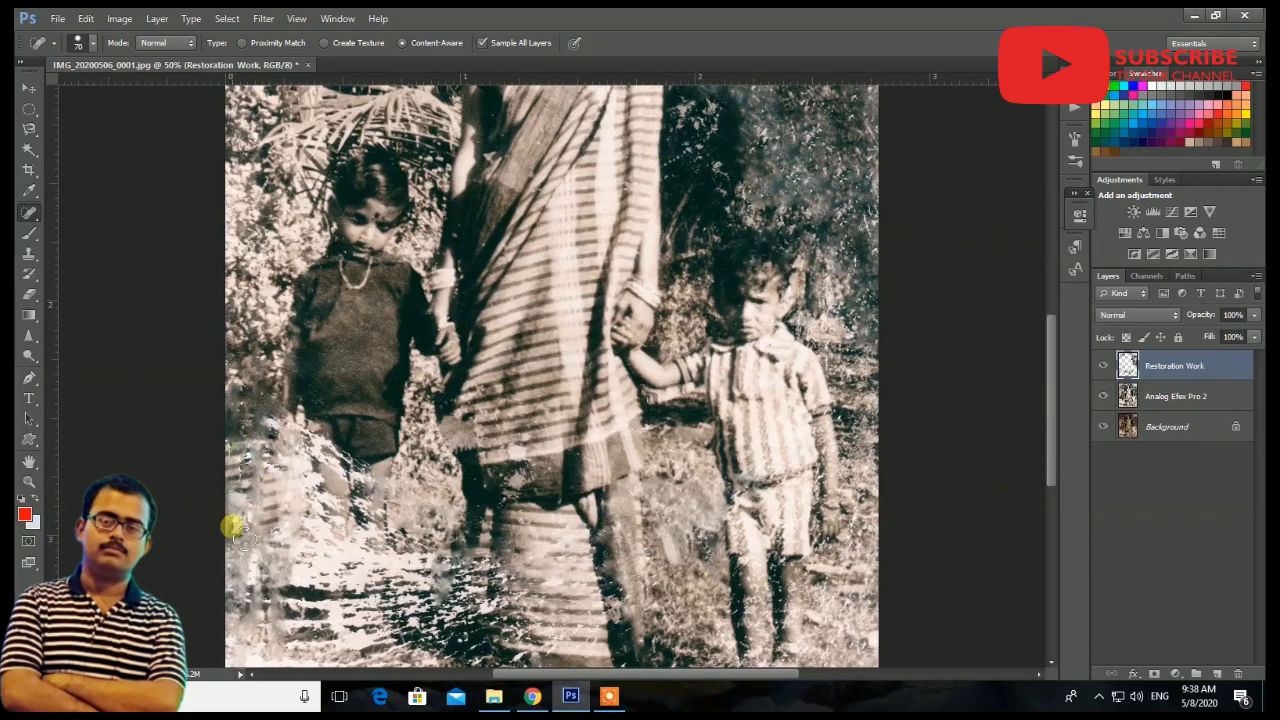
scroll(266, 423, "down", 1)
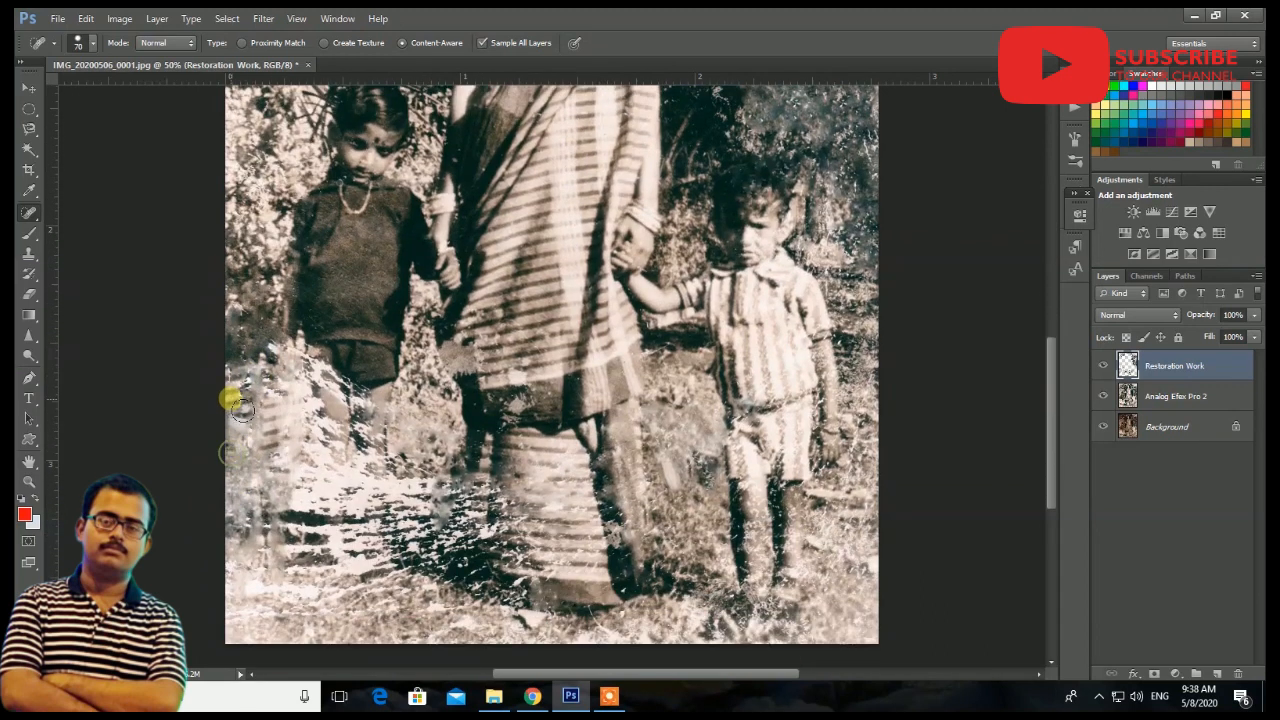
scroll(262, 508, "down", 1)
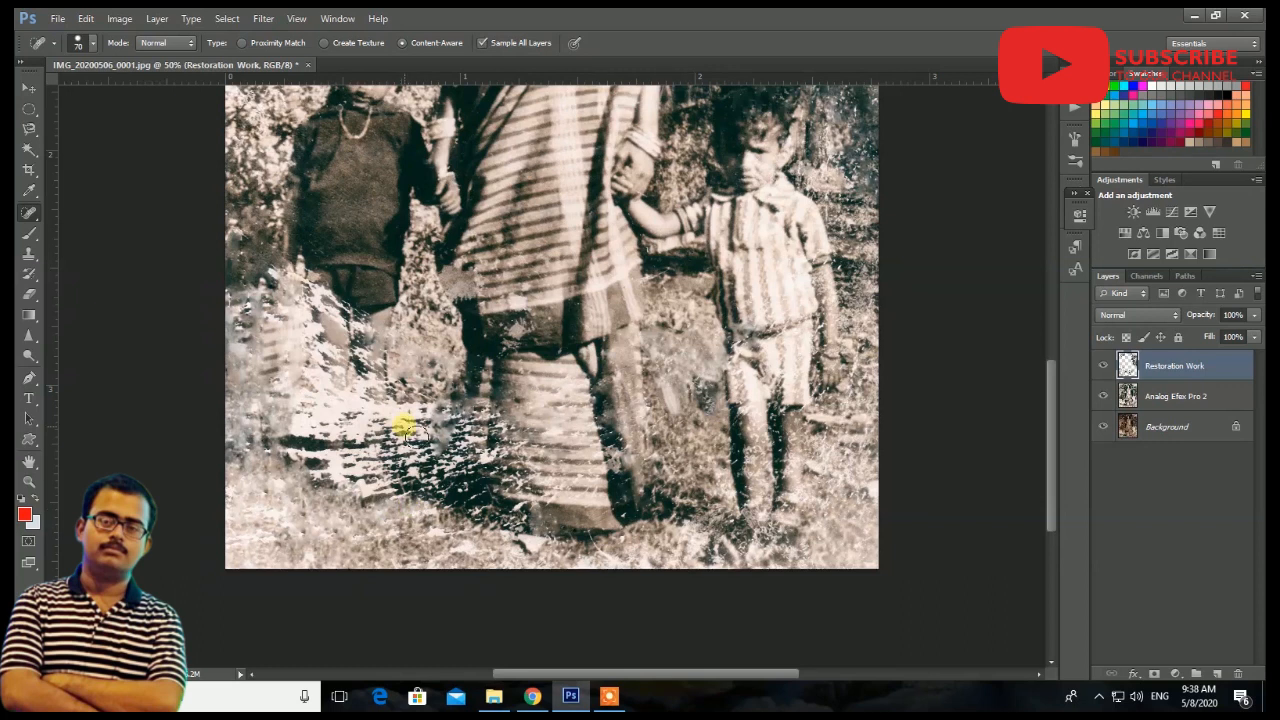
left_click_drag(425, 434, 413, 488)
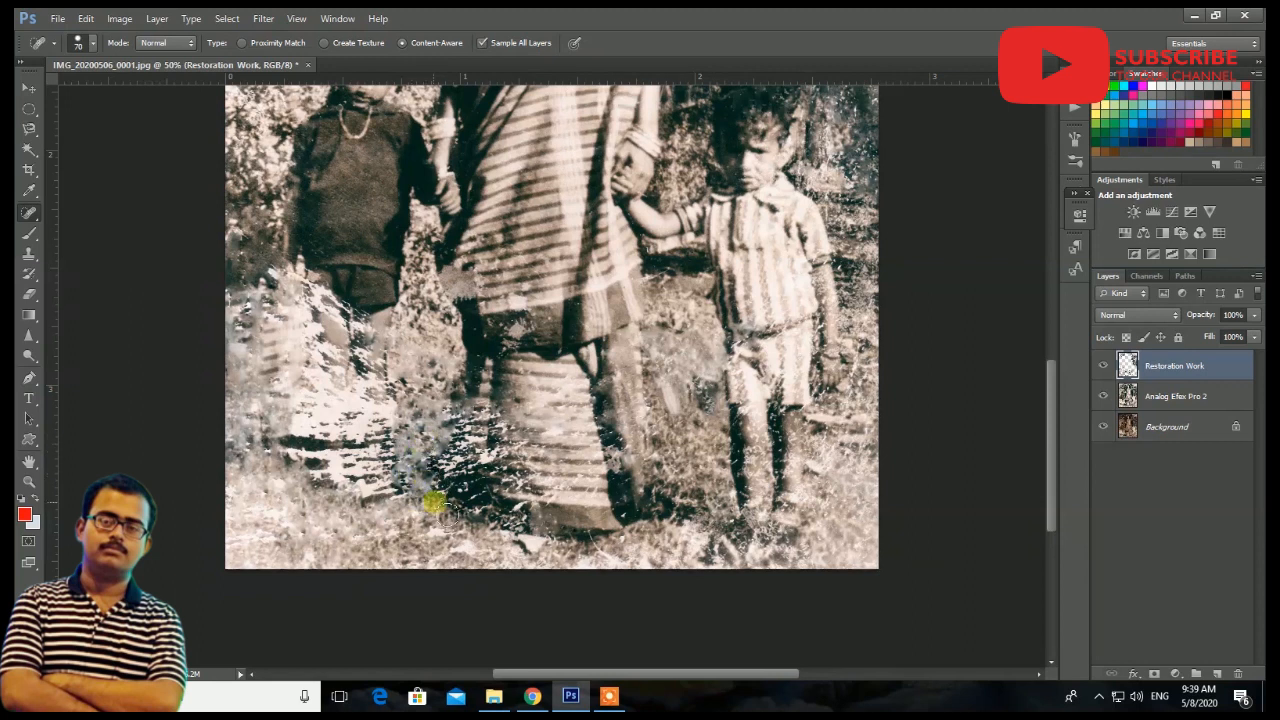
Heal the white specks in the dark foliage above and beside the right child's head.
scroll(894, 428, "up", 3)
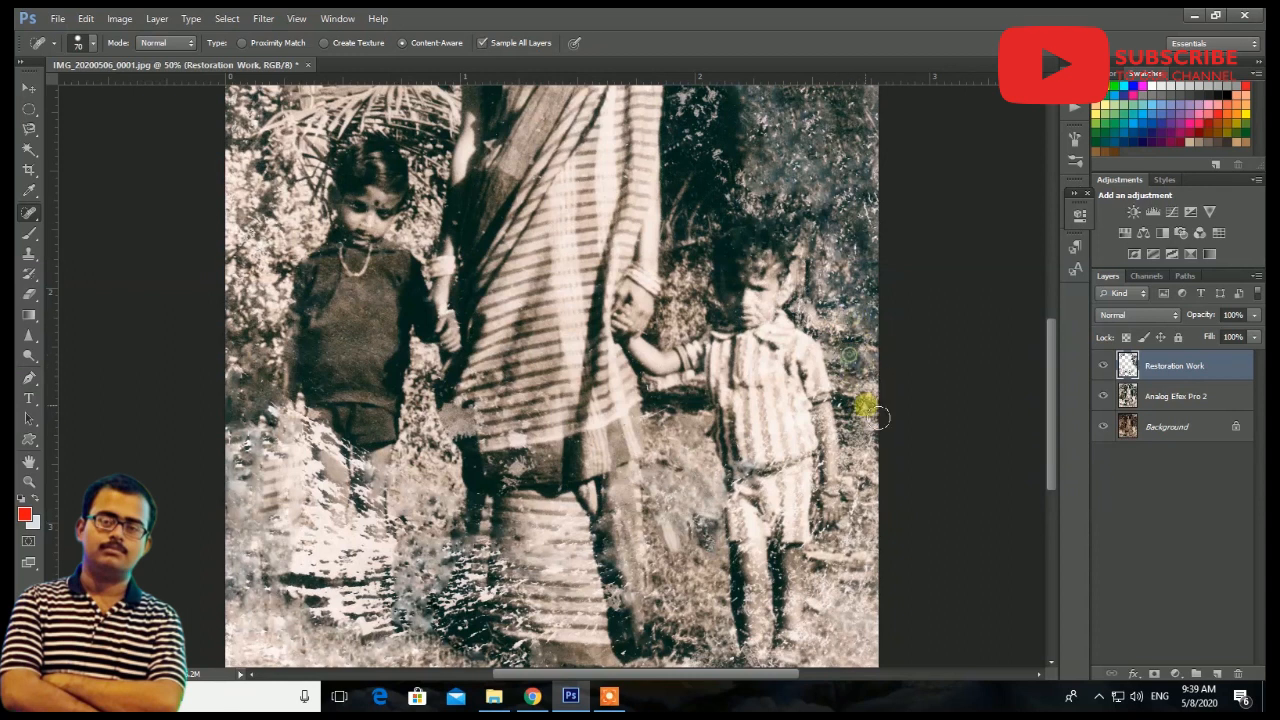
scroll(872, 322, "up", 2)
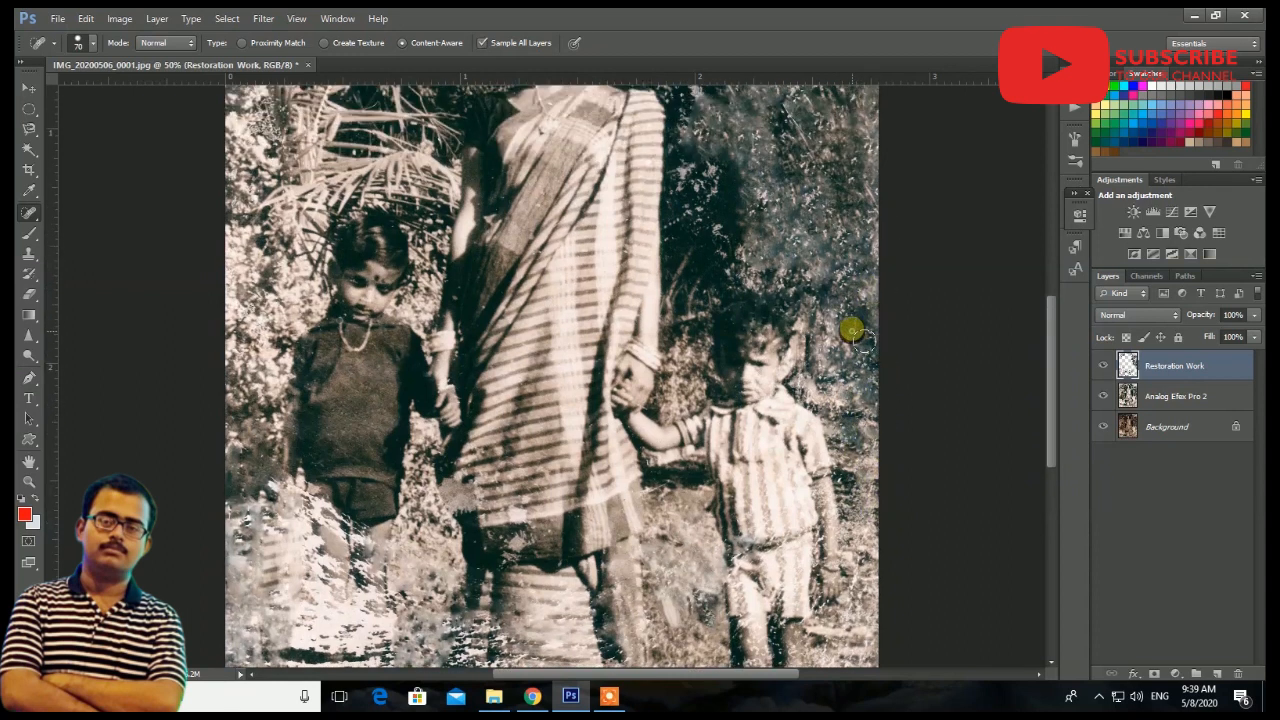
left_click(774, 202)
left_click(828, 207)
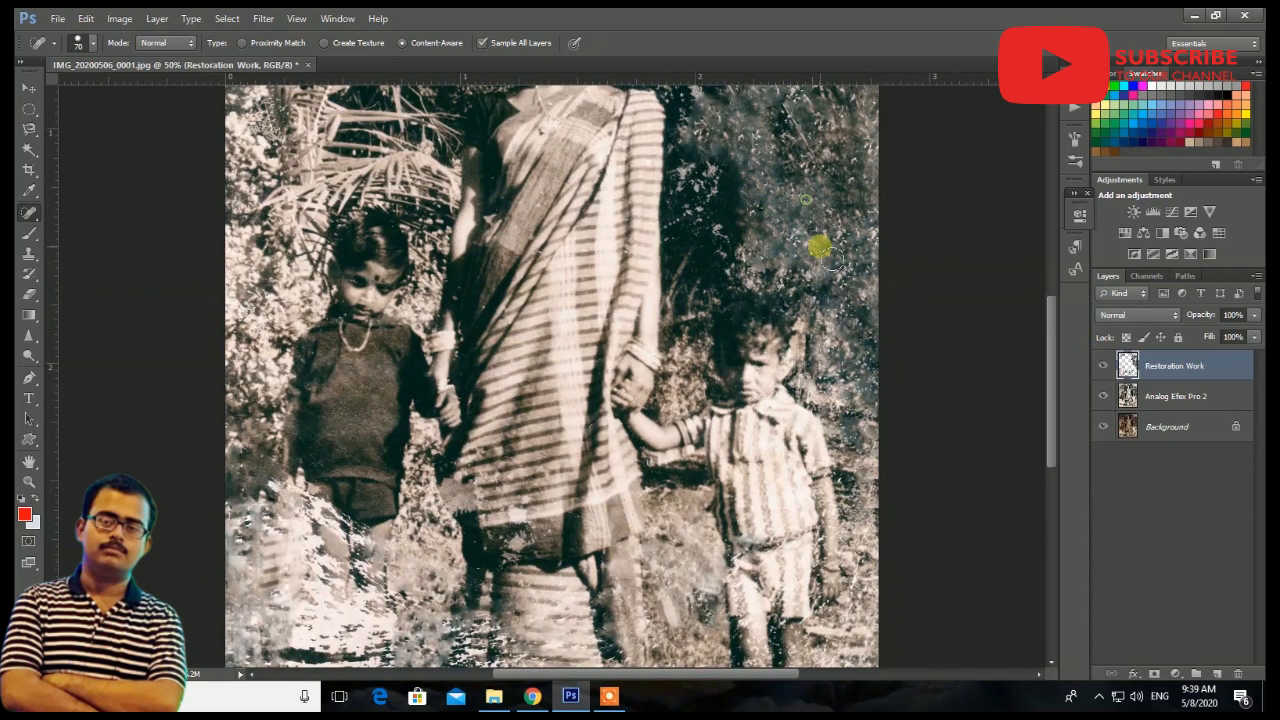
scroll(862, 295, "up", 2)
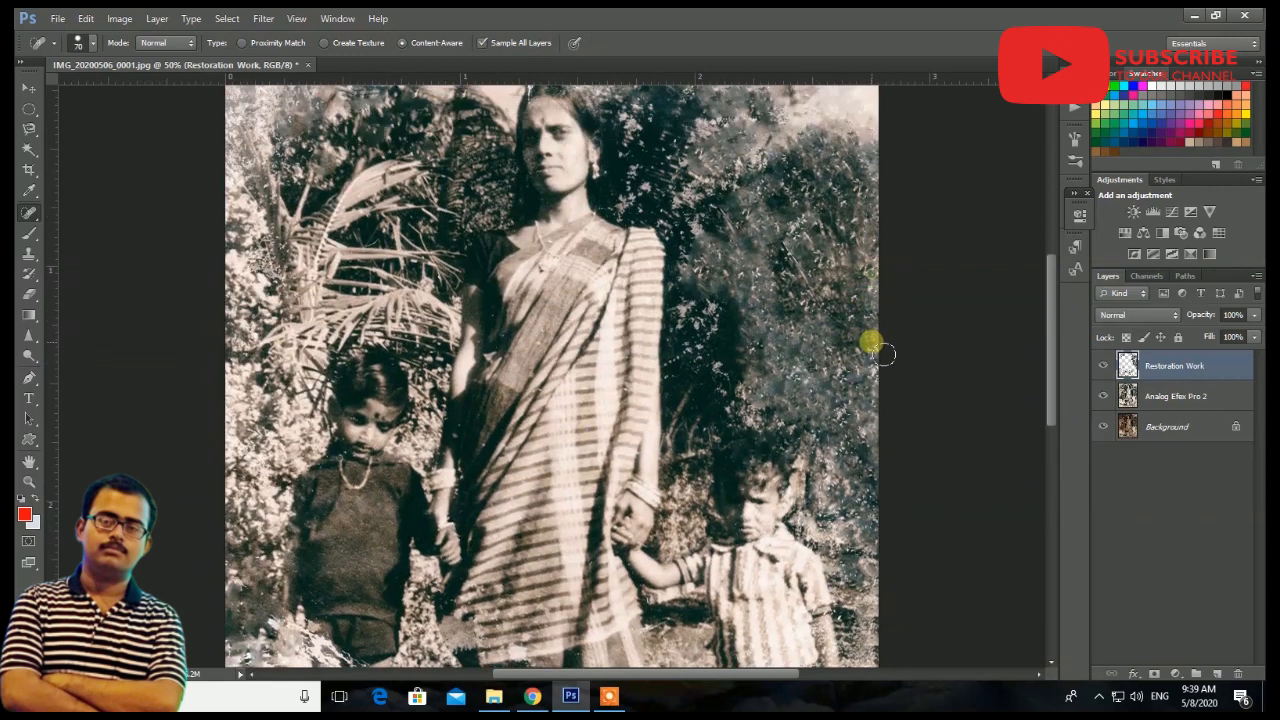
scroll(648, 370, "down", 2)
scroll(640, 322, "up", 4)
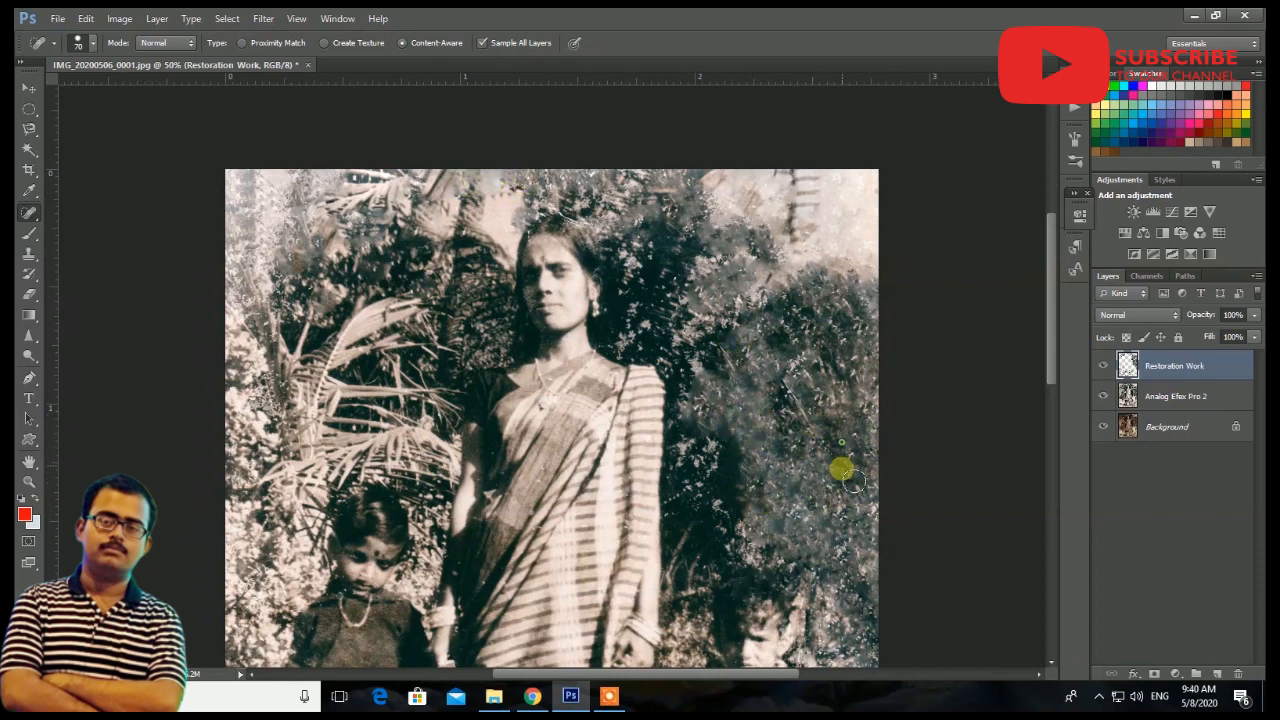
scroll(845, 595, "down", 1)
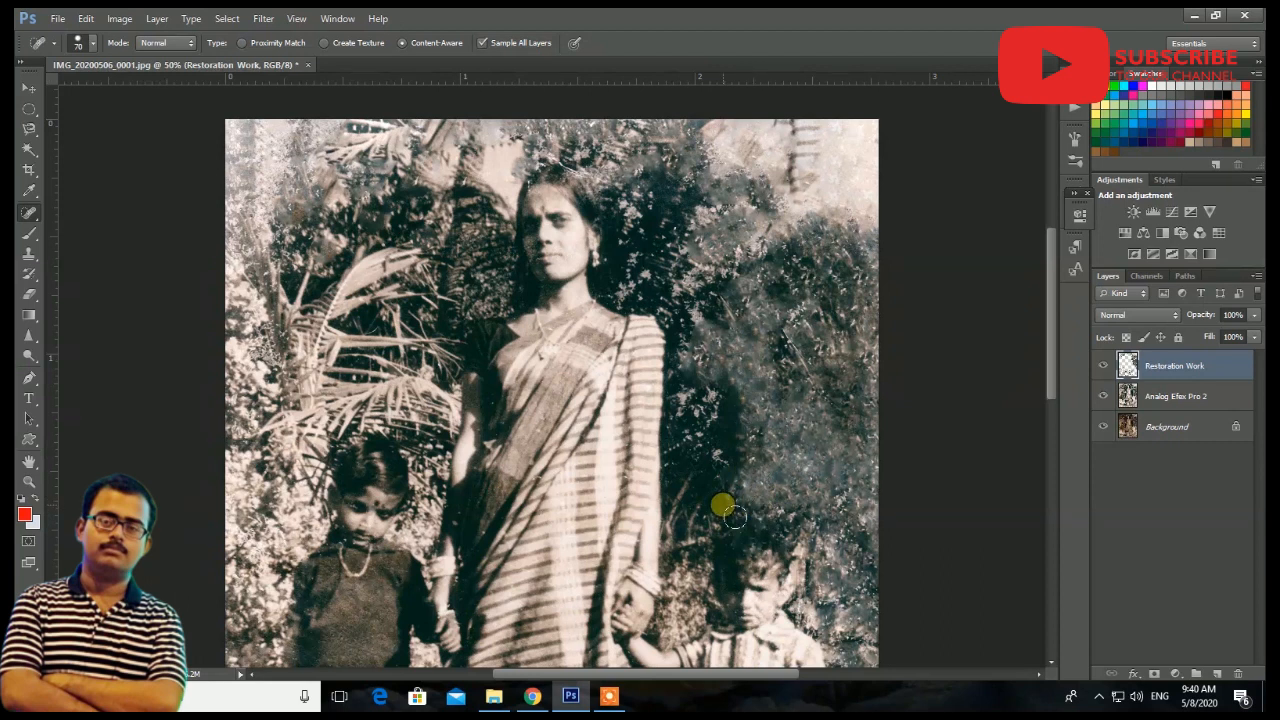
Heal the damaged patches on the ground at the photo's left edge, just below the left child's arm.
scroll(497, 597, "down", 3)
scroll(497, 597, "down", 1)
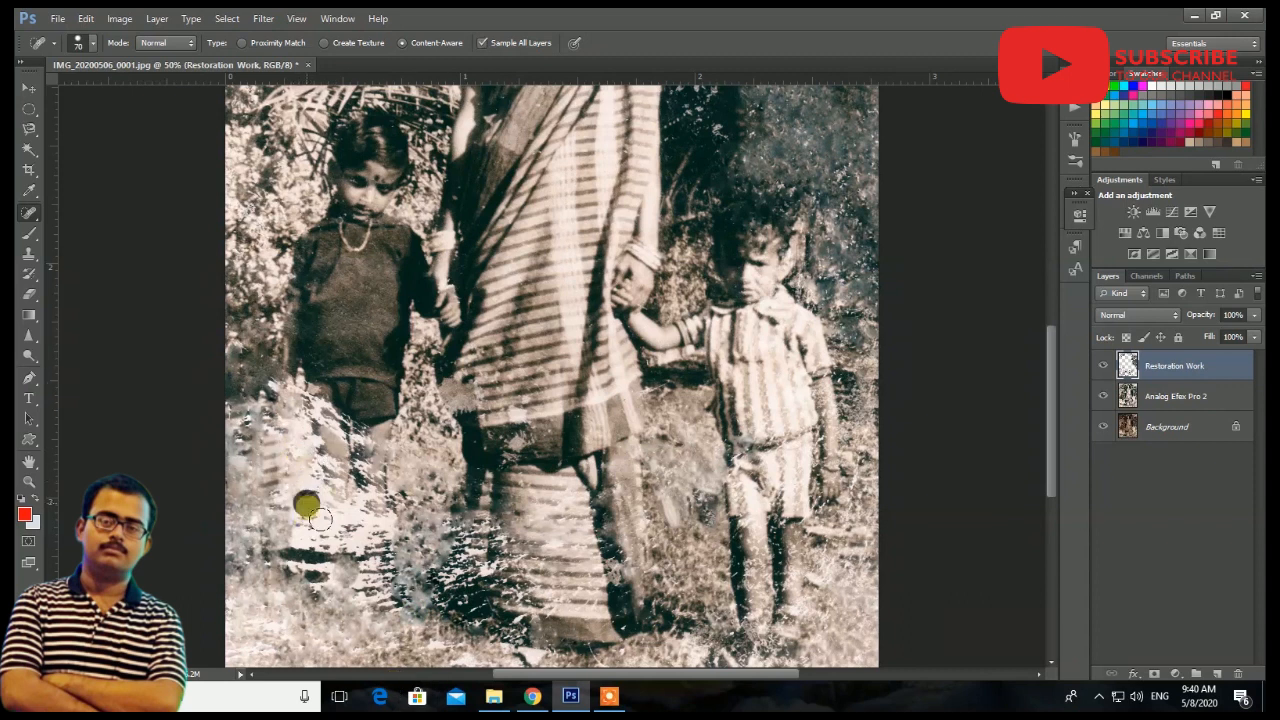
left_click(277, 423)
left_click_drag(269, 398, 266, 417)
left_click_drag(266, 474, 260, 489)
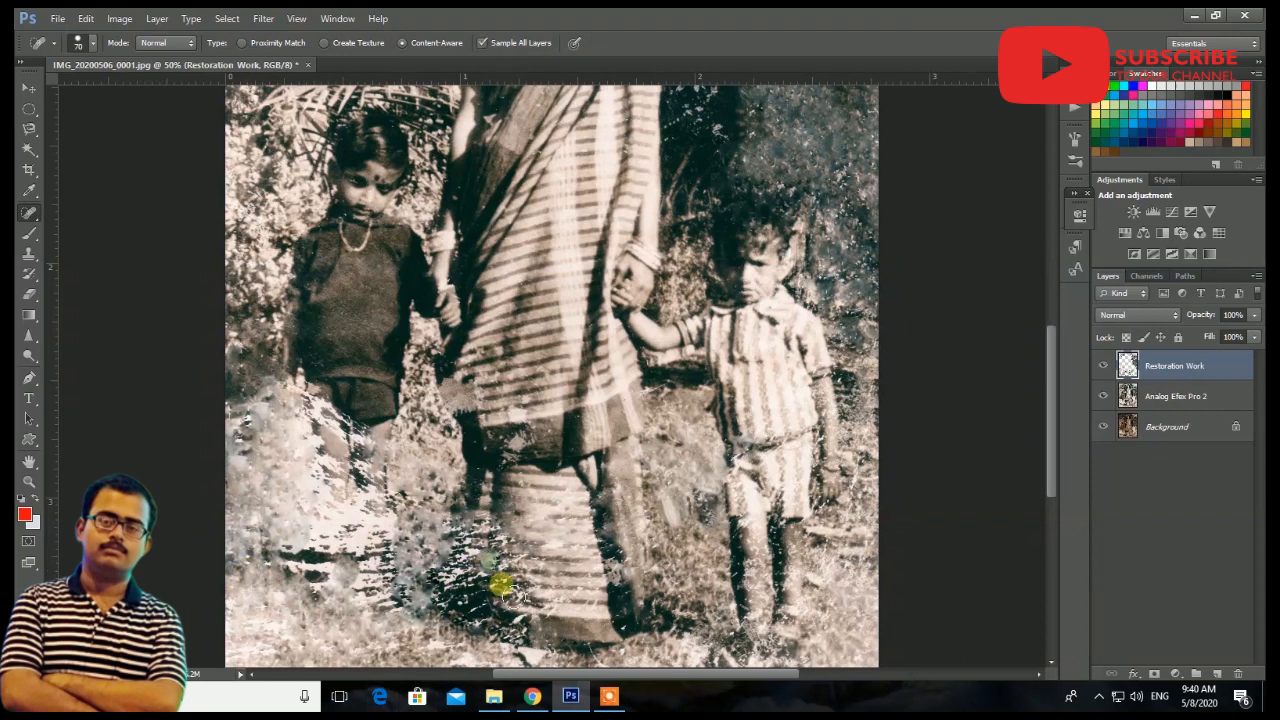
Heal the white streaks in the dark area beside the lower left edge of the woman's saree.
left_click_drag(466, 557, 486, 529)
left_click(525, 557)
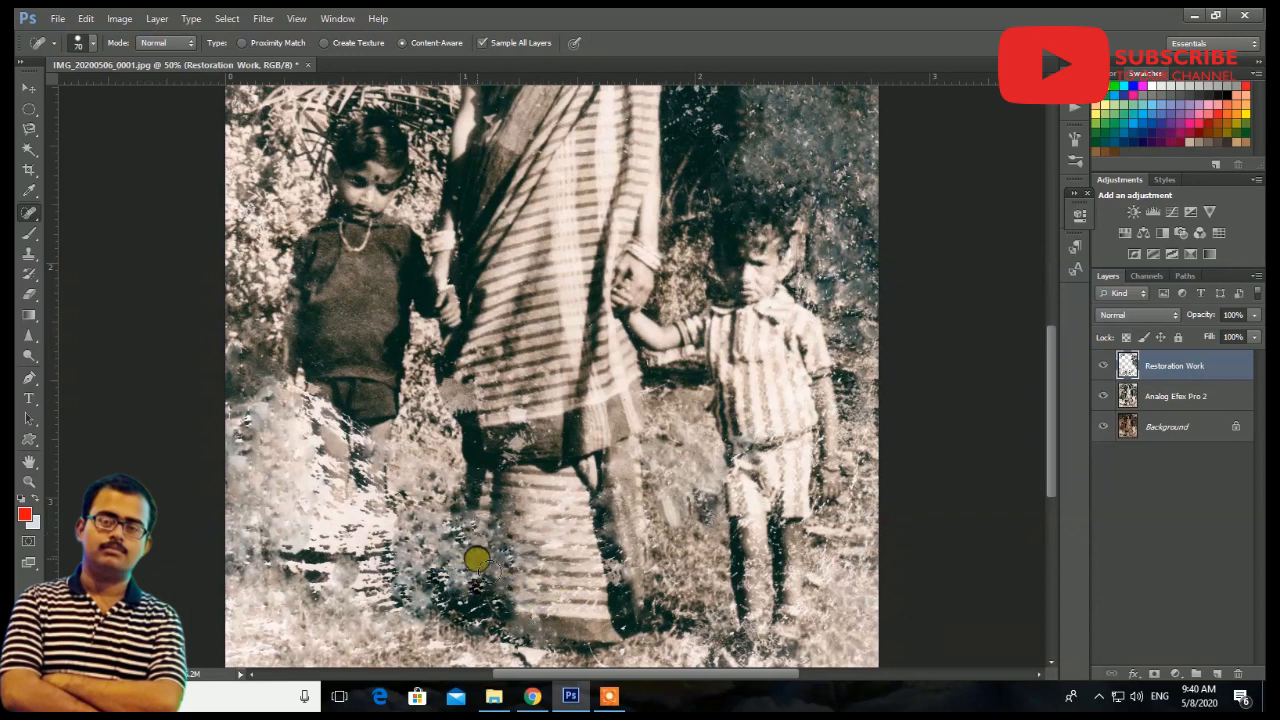
scroll(466, 560, "up", 3)
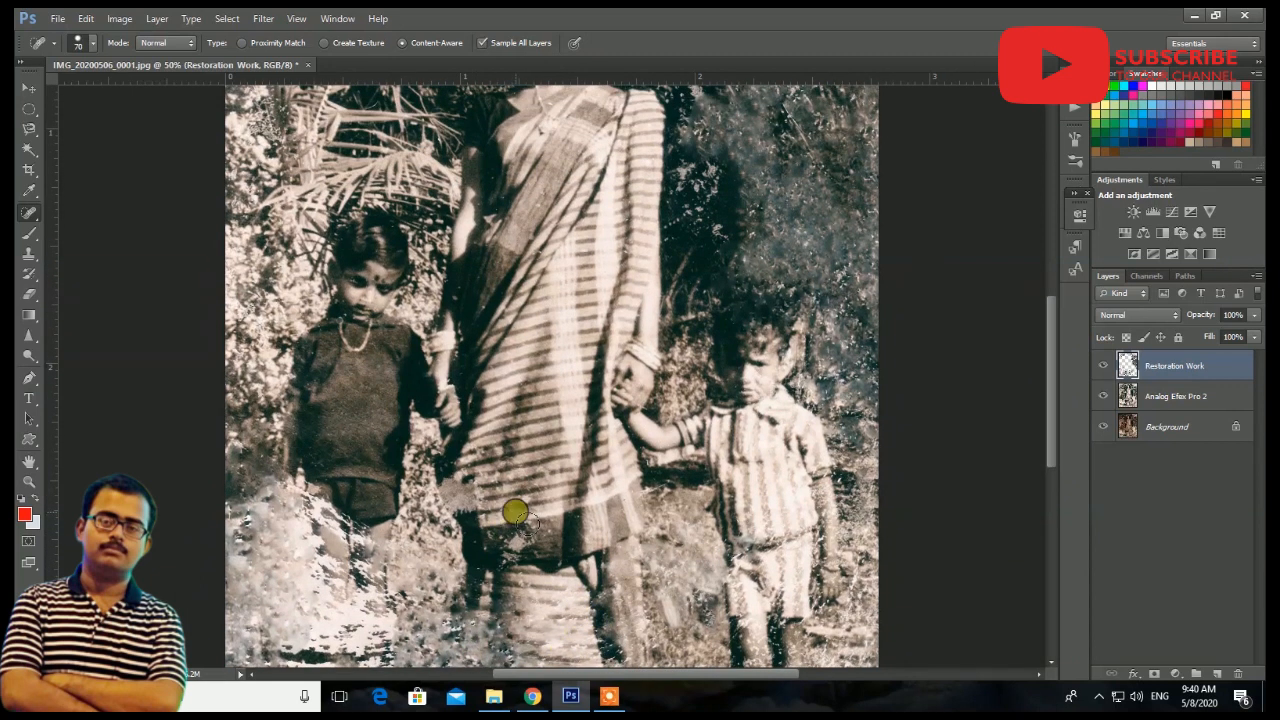
scroll(530, 550, "up", 5)
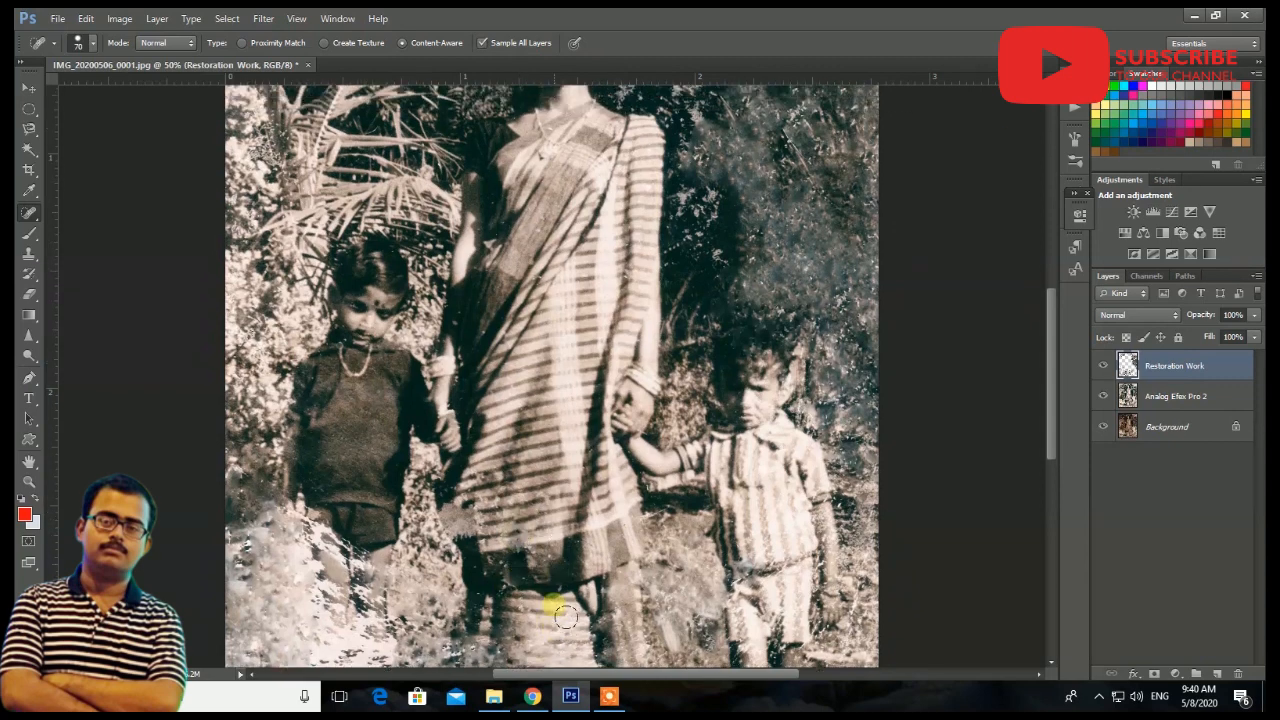
scroll(740, 537, "down", 8)
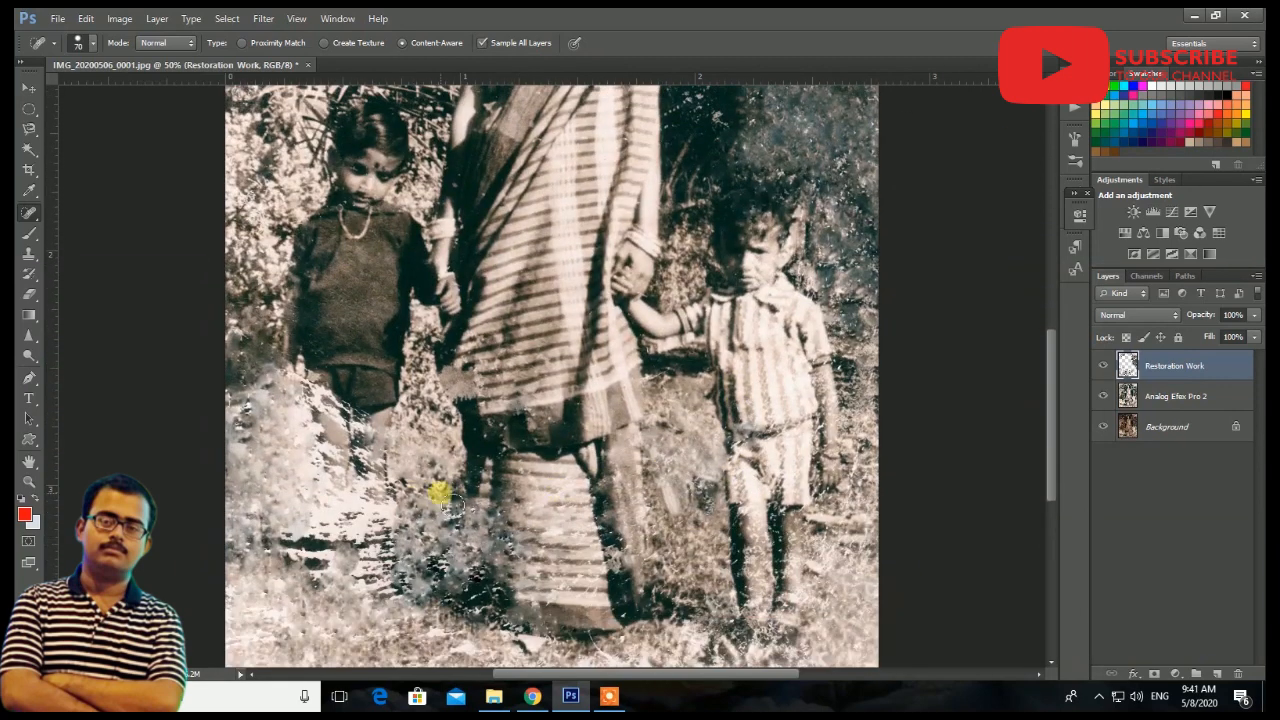
Reduce the healing brush size to 10 and heal the white diagonal scratches along the lower left edge of the left child's shorts.
key("ctrl+plus")
key("ctrl+plus")
left_click_drag(131, 408, 690, 436)
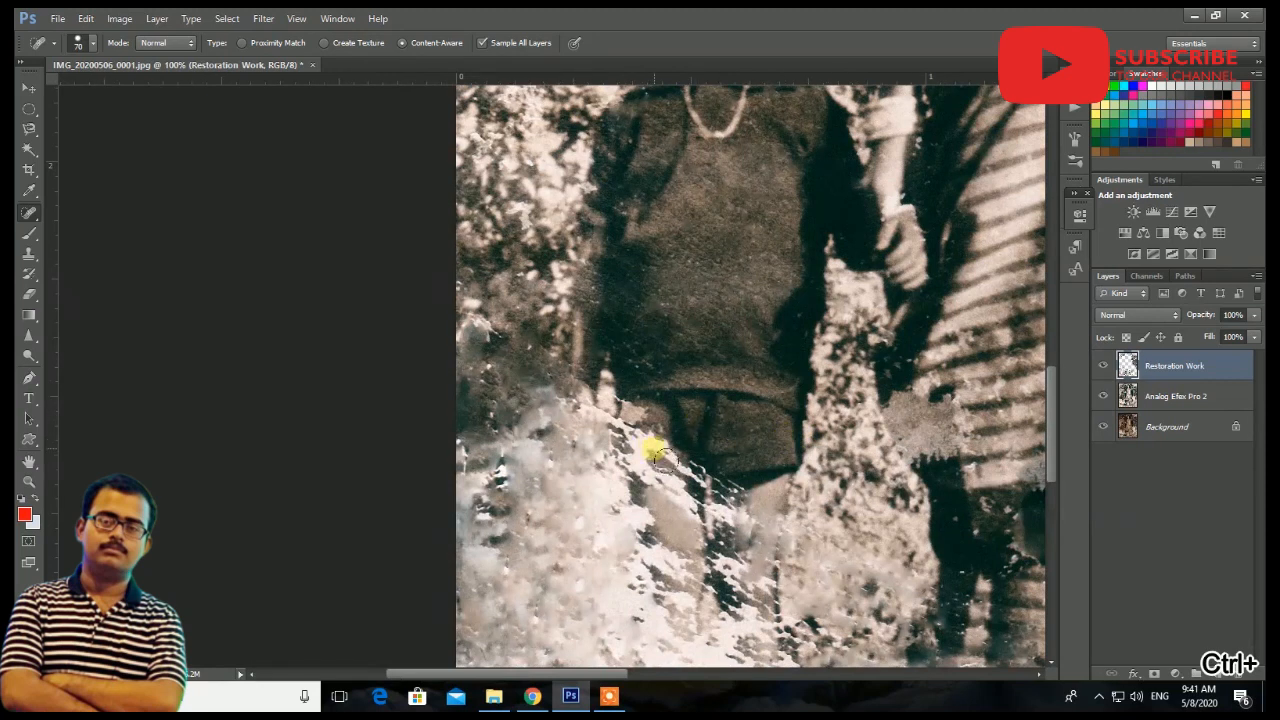
key("ctrl+plus")
key("bracketleft")
key("bracketleft")
key("bracketleft")
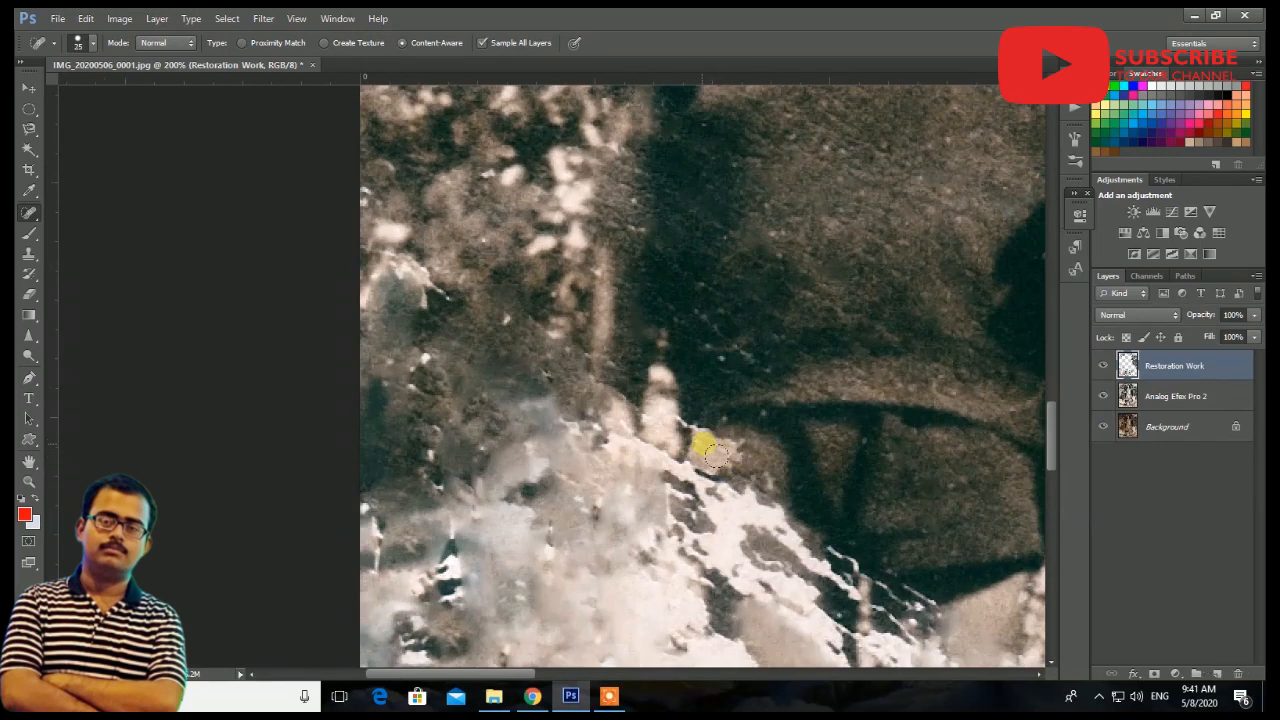
mouse_move(788, 538)
left_mouse_down()
mouse_move(796, 545)
mouse_move(756, 508)
left_mouse_up()
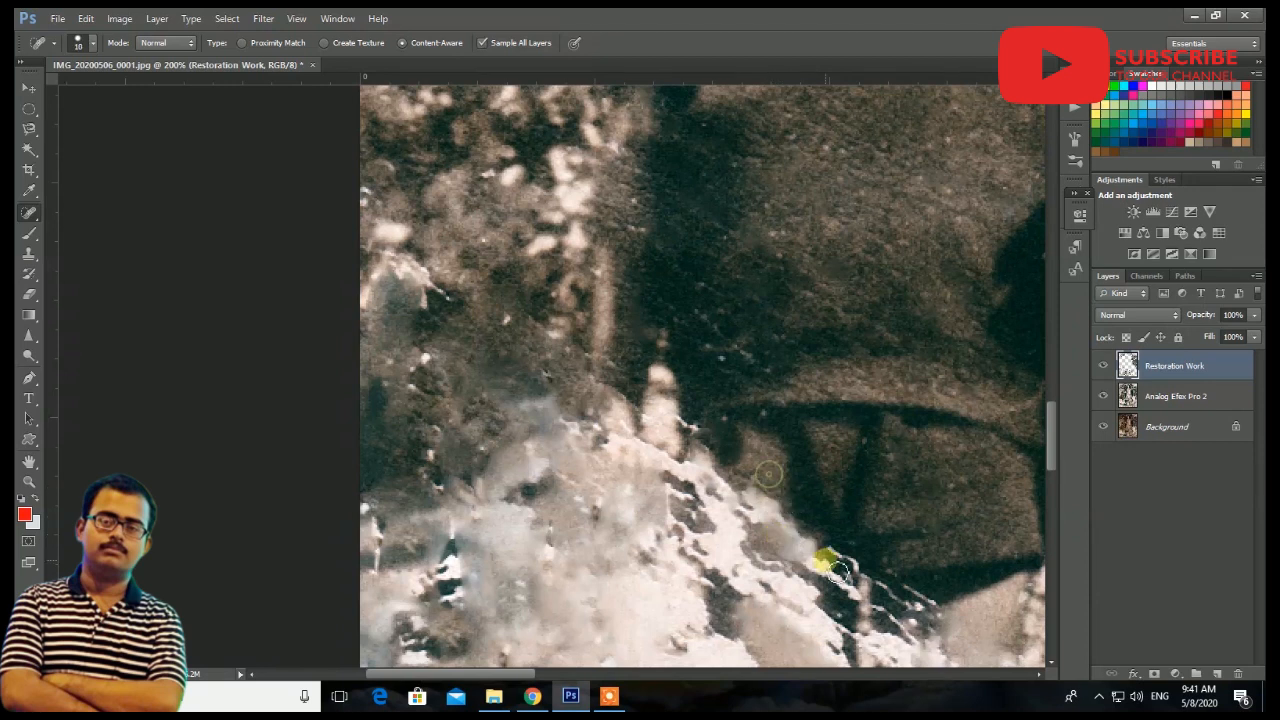
mouse_move(845, 563)
left_mouse_down()
mouse_move(939, 608)
mouse_move(886, 597)
mouse_move(927, 617)
mouse_move(838, 583)
left_mouse_up()
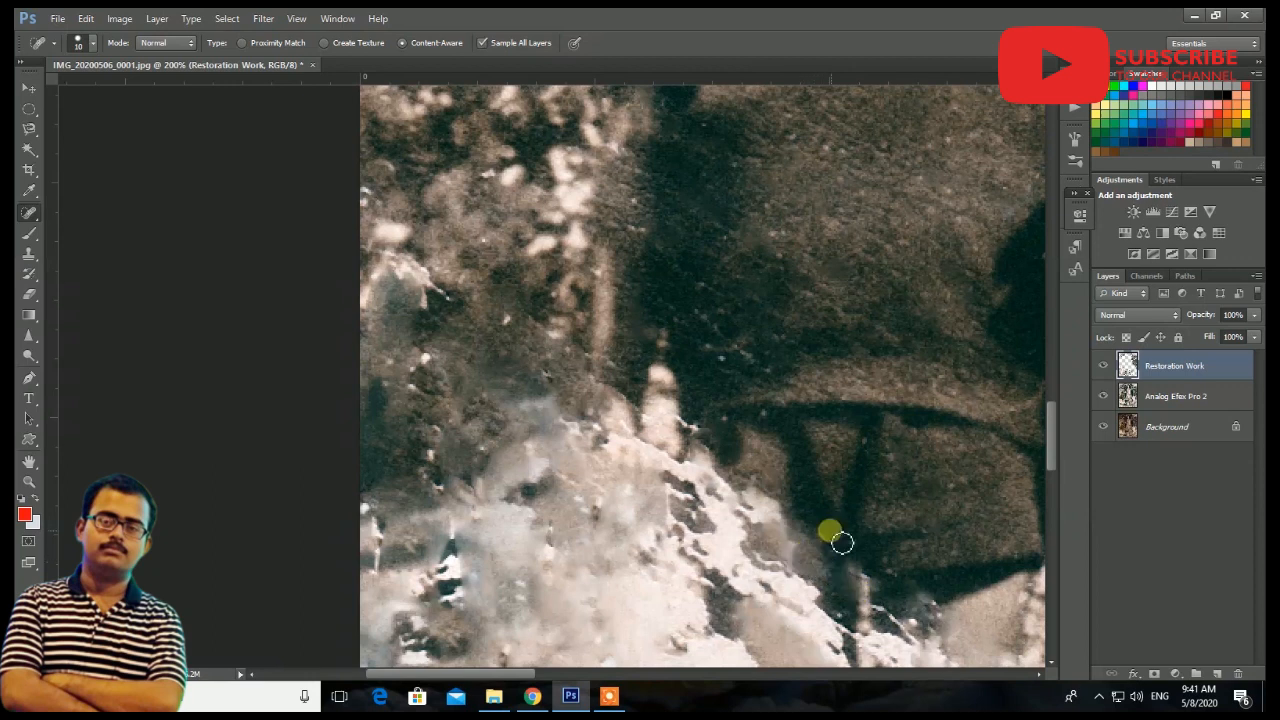
left_click_drag(787, 580, 721, 566)
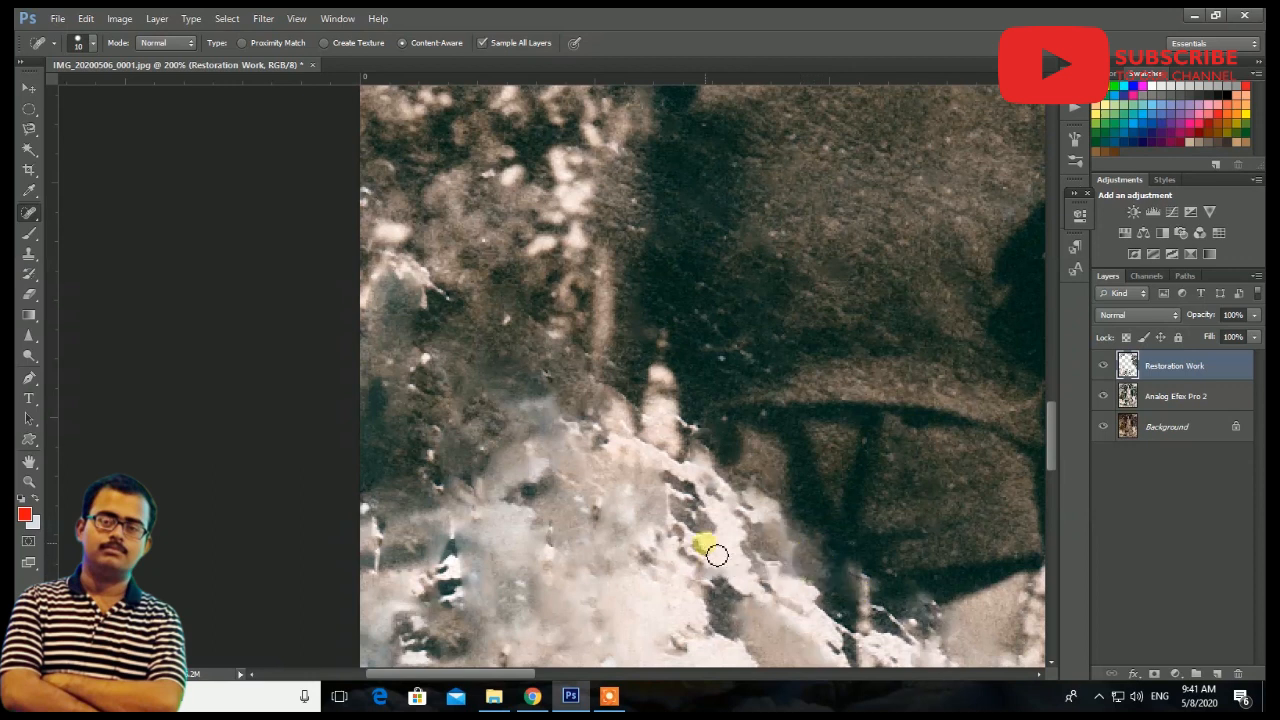
Heal the damage running down the left child's leg nearest the woman, from the hem of the shorts.
scroll(742, 524, "down", 3)
mouse_move(873, 545)
left_mouse_down()
mouse_move(704, 547)
mouse_move(653, 508)
left_mouse_up()
left_click_drag(826, 537, 838, 618)
left_click_drag(849, 540, 850, 630)
scroll(848, 489, "down", 1)
left_click_drag(831, 446, 819, 612)
left_click_drag(845, 516, 846, 642)
mouse_move(856, 564)
left_mouse_down()
mouse_move(862, 656)
mouse_move(846, 634)
left_mouse_up()
Heal the dark streak along that leg's outer edge and the blotches on the left child's other leg.
scroll(844, 503, "down", 2)
mouse_move(821, 427)
left_mouse_down()
mouse_move(817, 552)
mouse_move(836, 550)
mouse_move(837, 534)
left_mouse_up()
left_click_drag(849, 460, 851, 563)
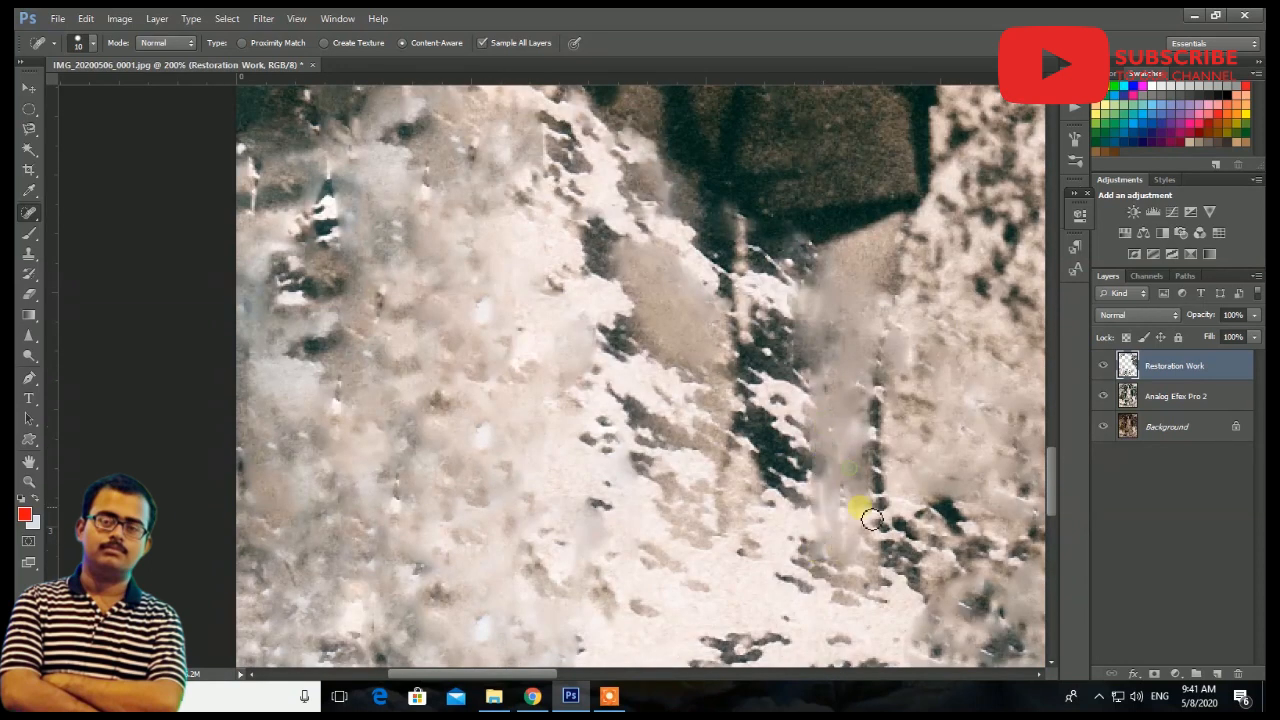
mouse_move(913, 356)
left_mouse_down()
mouse_move(875, 421)
mouse_move(899, 545)
left_mouse_up()
scroll(724, 313, "up", 1)
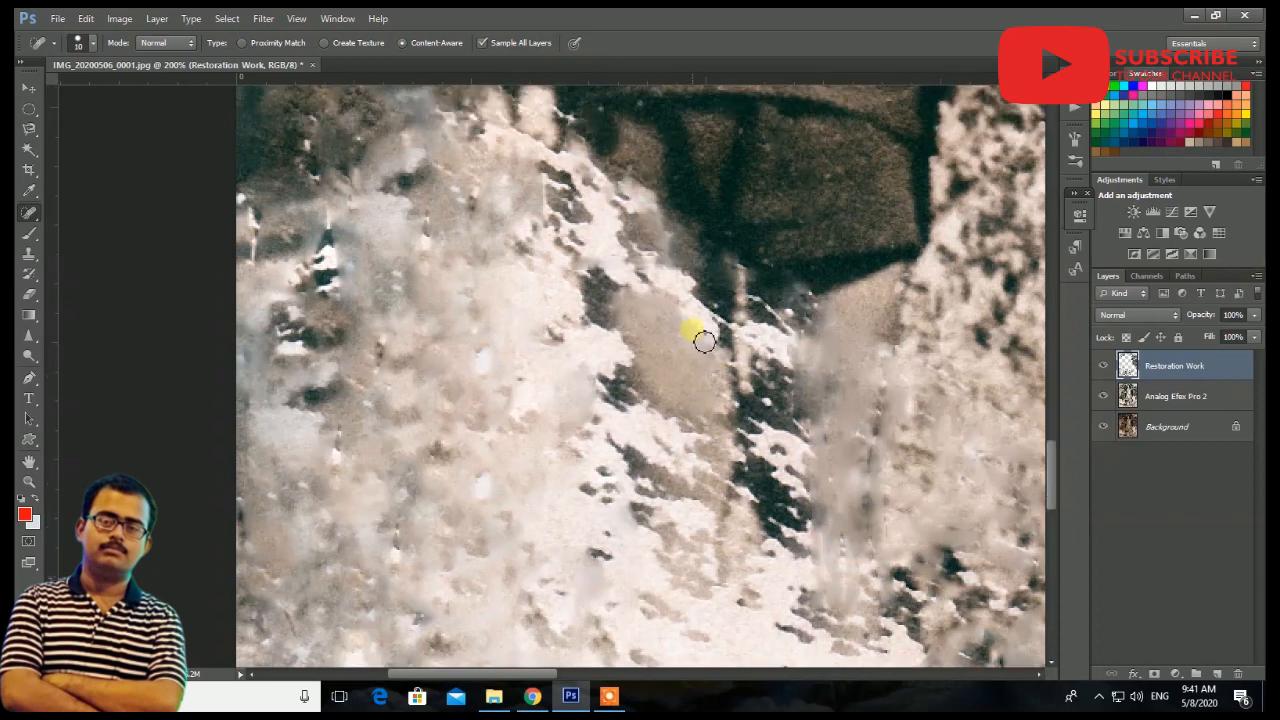
mouse_move(684, 439)
left_mouse_down()
mouse_move(658, 412)
mouse_move(719, 474)
mouse_move(698, 429)
mouse_move(716, 430)
mouse_move(719, 485)
mouse_move(733, 491)
mouse_move(707, 476)
mouse_move(732, 450)
mouse_move(738, 469)
mouse_move(681, 501)
mouse_move(683, 487)
mouse_move(730, 508)
mouse_move(684, 488)
mouse_move(685, 427)
mouse_move(684, 478)
mouse_move(710, 493)
mouse_move(684, 540)
mouse_move(711, 517)
mouse_move(712, 552)
mouse_move(717, 517)
mouse_move(718, 552)
mouse_move(716, 515)
left_mouse_up()
scroll(668, 473, "down", 1)
key("ctrl+minus")
key("ctrl+minus")
key("ctrl+minus")
key("ctrl+minus")
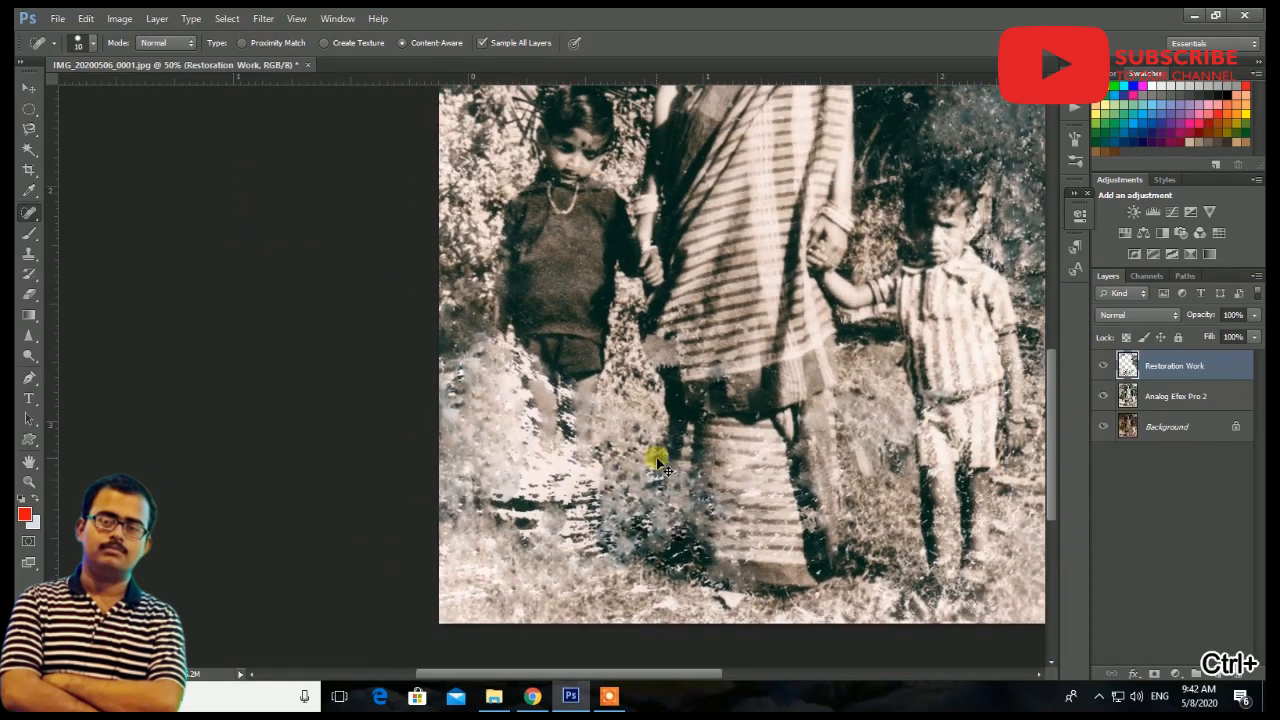
Increase the healing brush size to 25 and heal the white scratches across the lowest stripes of the saree.
key("ctrl+plus")
key("ctrl+plus")
key("ctrl+plus")
key("ctrl+plus")
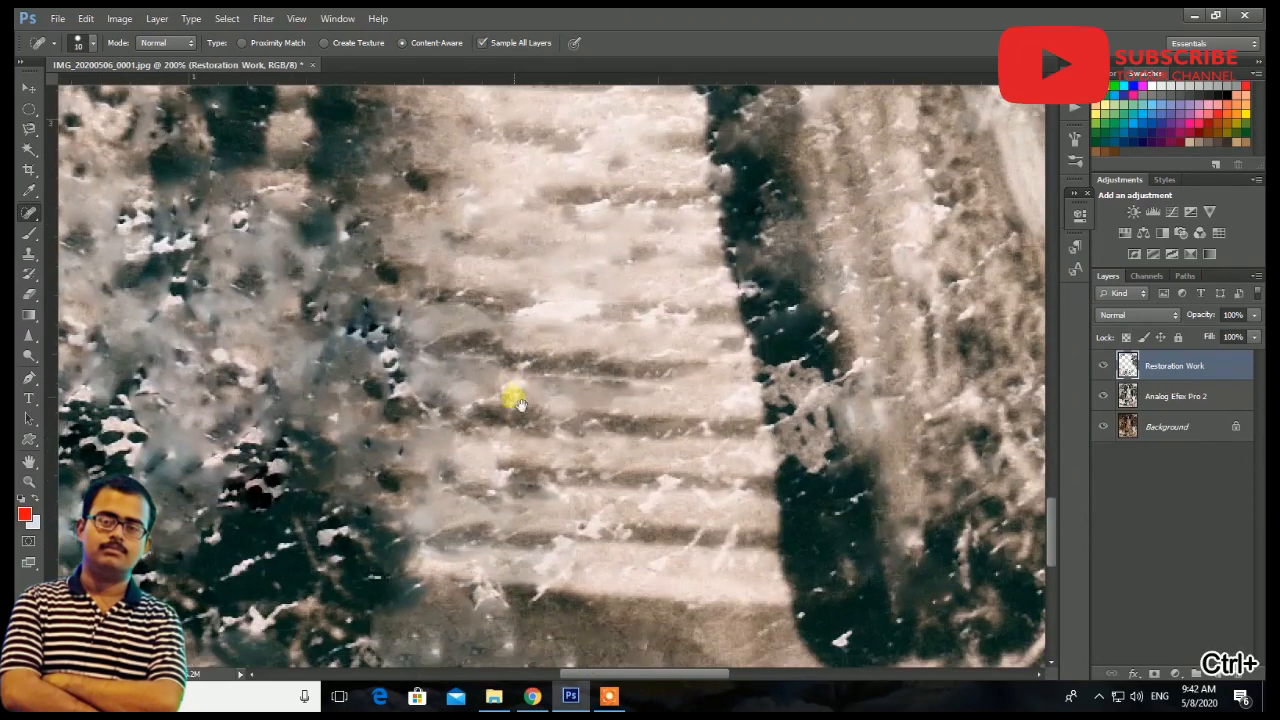
key("bracketright")
key("bracketright")
key("bracketright")
left_click_drag(660, 490, 489, 605)
left_click_drag(738, 476, 665, 575)
Heal the white specks and scratches in the dark fold along the right side of the saree's lower section.
left_click_drag(799, 344, 835, 332)
mouse_move(748, 275)
left_mouse_down()
mouse_move(774, 338)
mouse_move(783, 293)
left_mouse_up()
left_click(849, 494)
left_click(811, 494)
left_click_drag(847, 636, 806, 598)
left_click(837, 555)
left_click(881, 589)
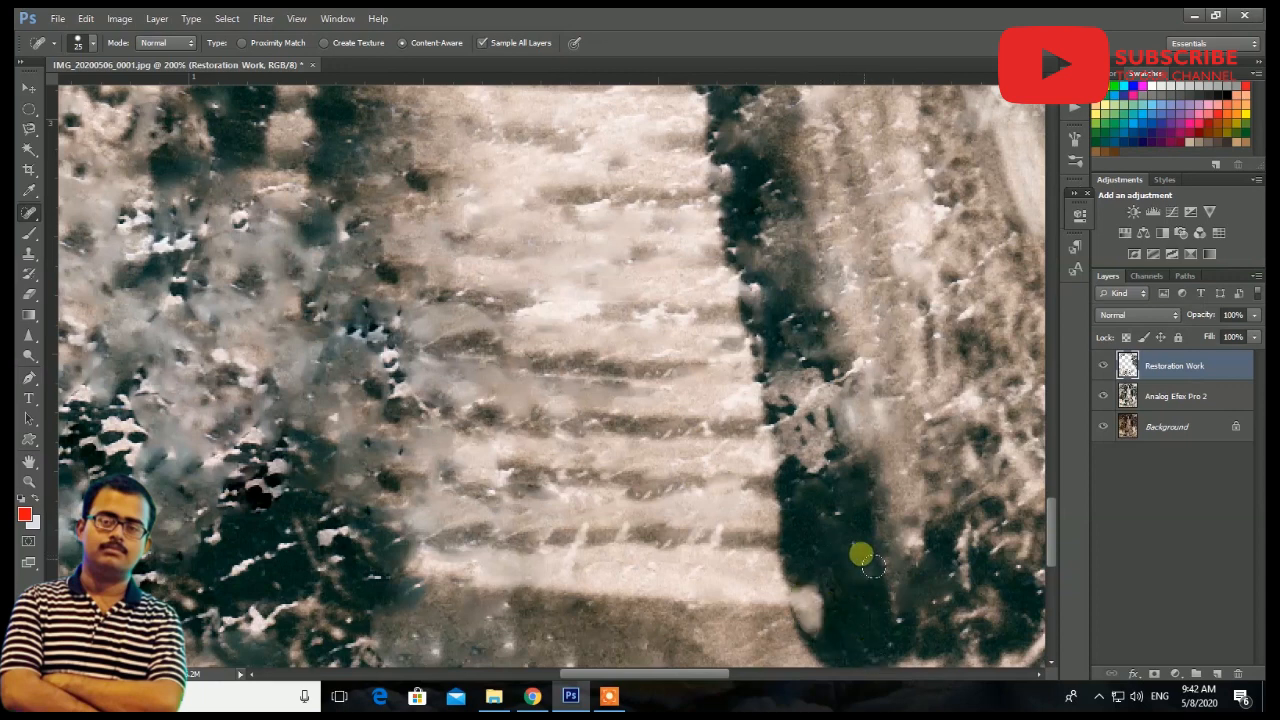
Heal a spot in the background foliage to the woman's right and switch to the Move tool.
key("ctrl+minus")
key("ctrl+minus")
scroll(800, 390, "up", 8)
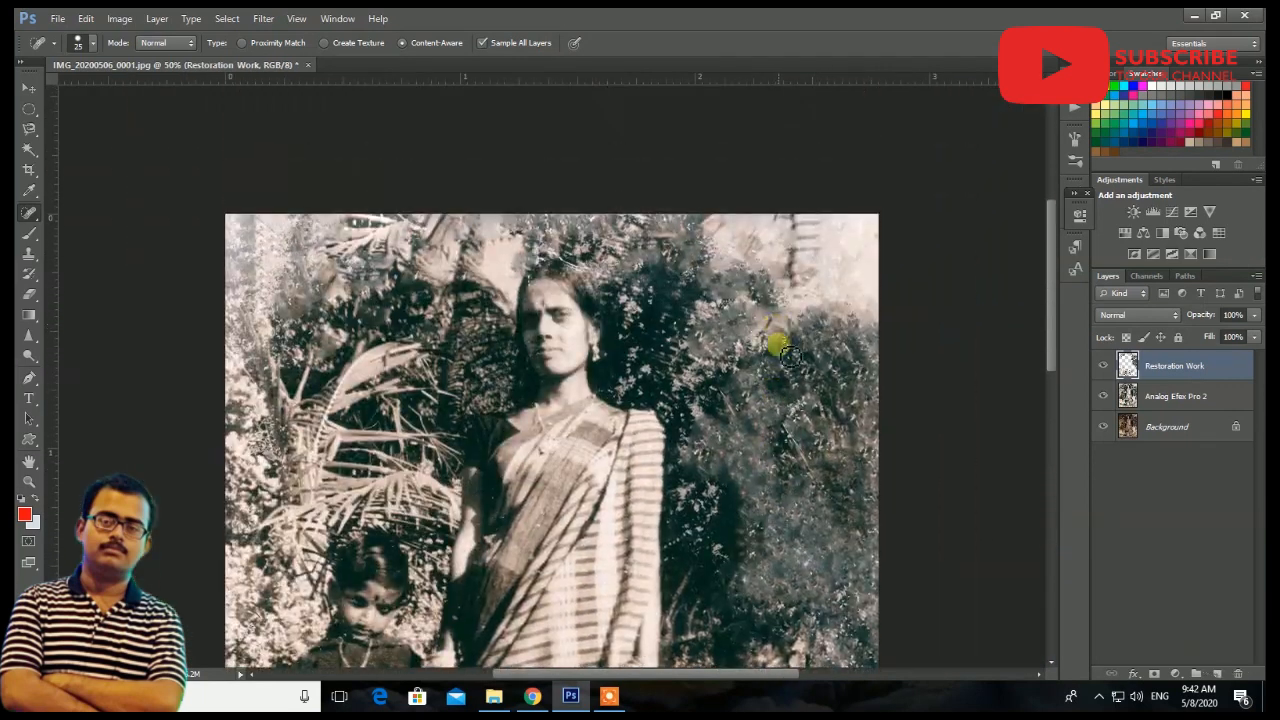
left_click(829, 430)
left_click(28, 80)
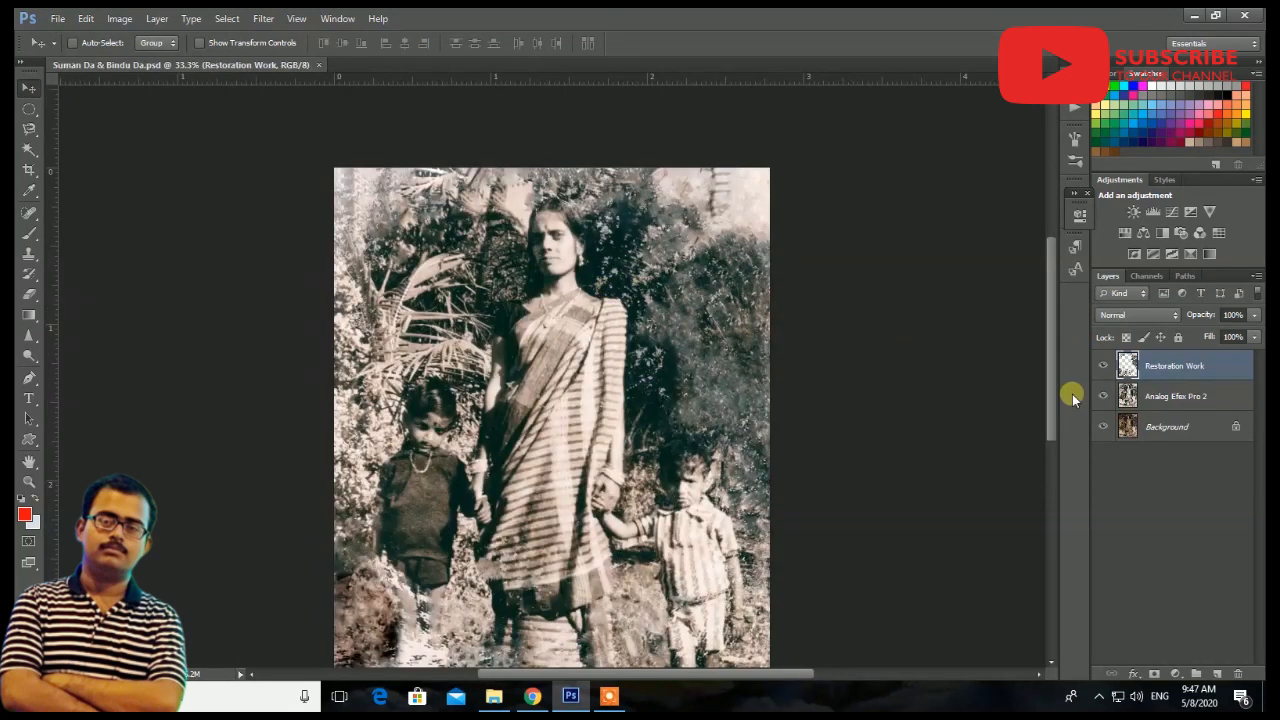
Brighten the Analog Efex Pro 2 layer with a Curves adjustment, raising the RGB curve at input 90 to output 121.
left_click(1121, 392)
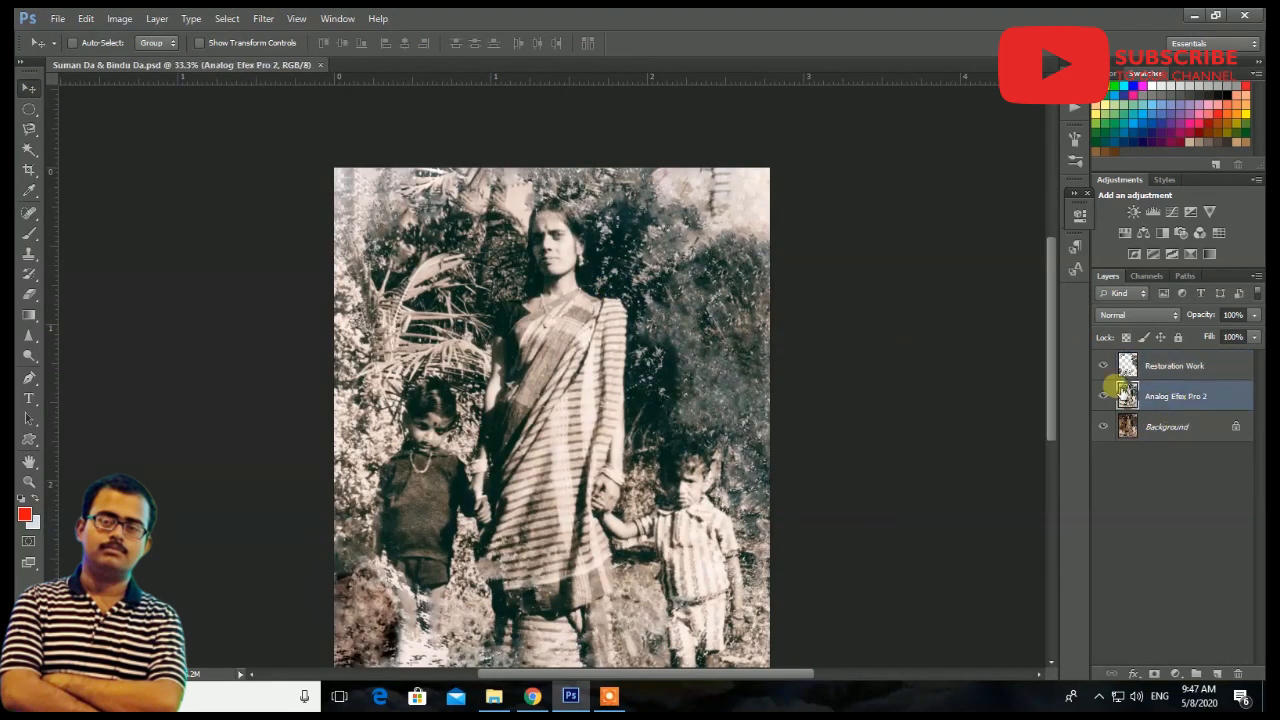
left_click(168, 15)
left_click(163, 18)
left_click(120, 18)
mouse_move(265, 58)
left_click(325, 86)
left_click_drag(1080, 408, 1068, 399)
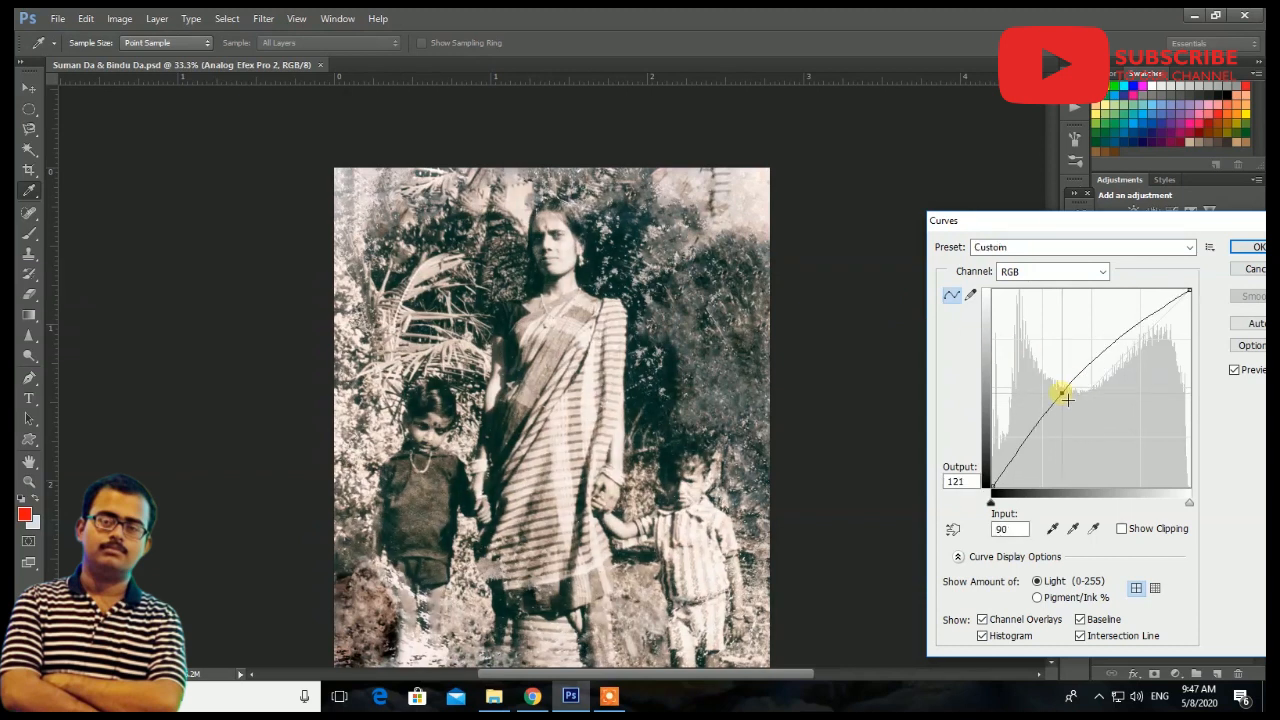
left_click(1245, 248)
scroll(414, 491, "down", 1)
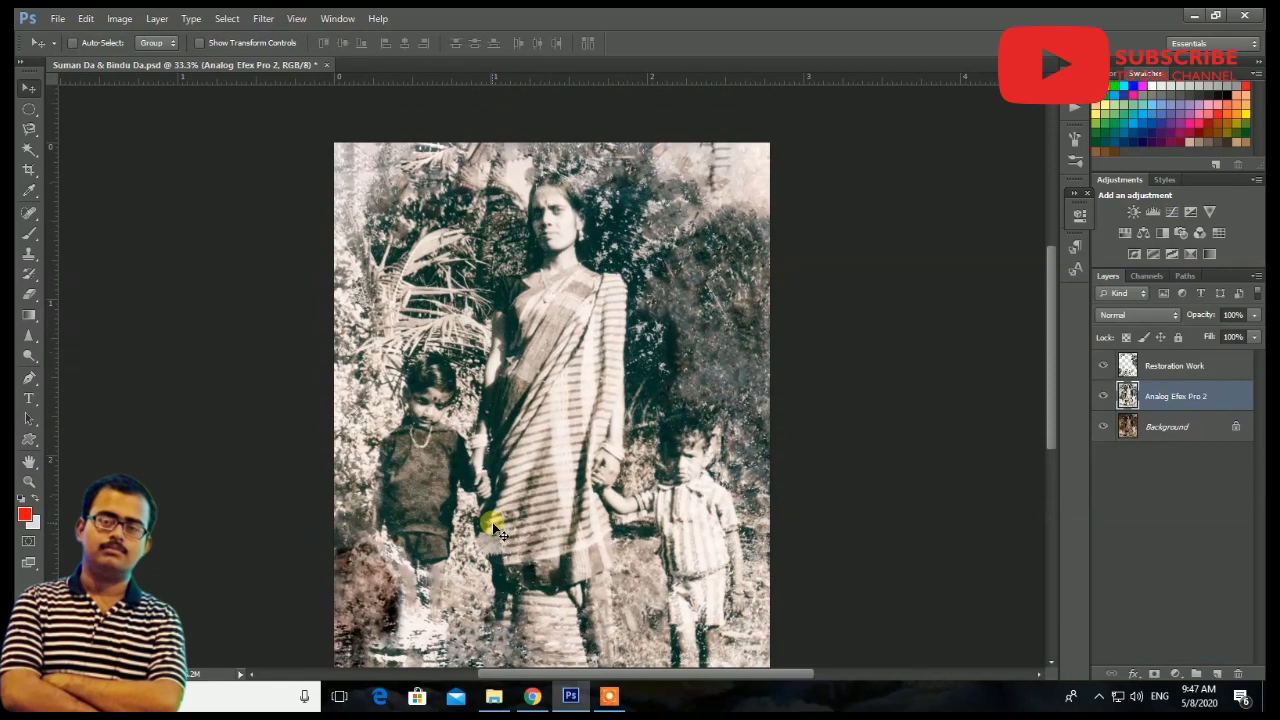
Add a Solid Color fill layer above the Restoration Work layer in green 1dbe8b.
left_click(1145, 590)
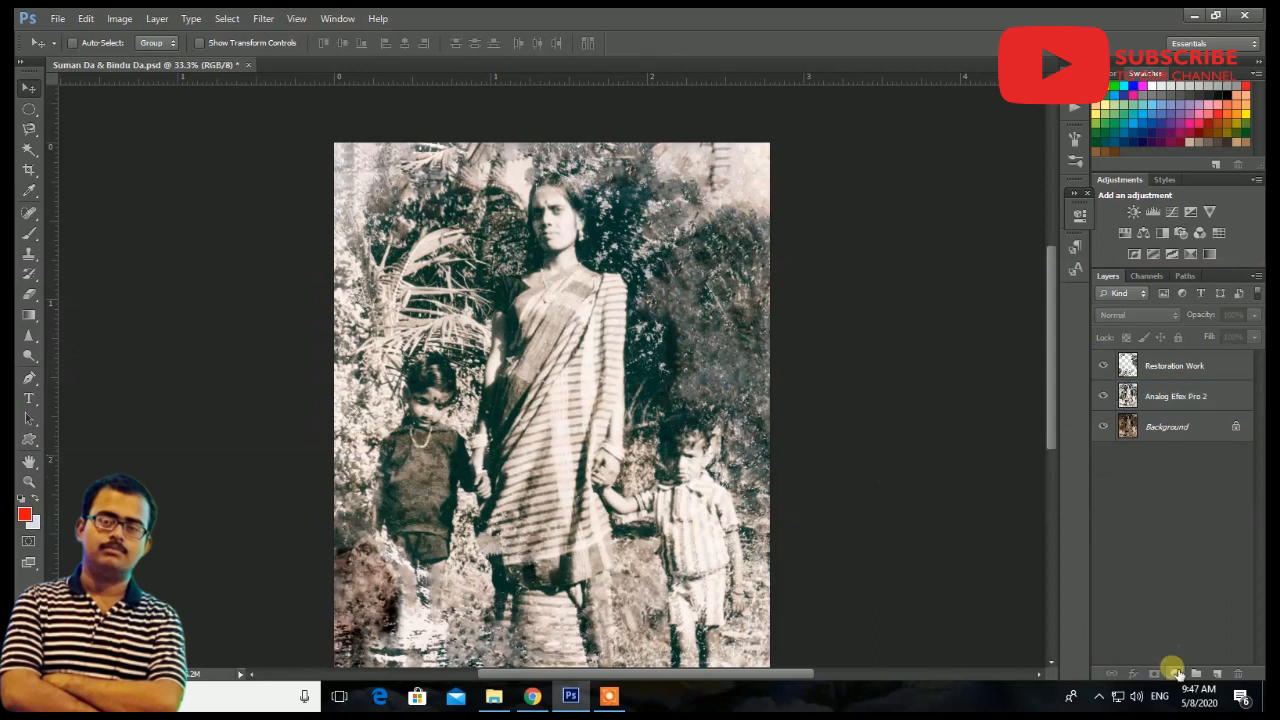
left_click(1175, 673)
left_click(1160, 330)
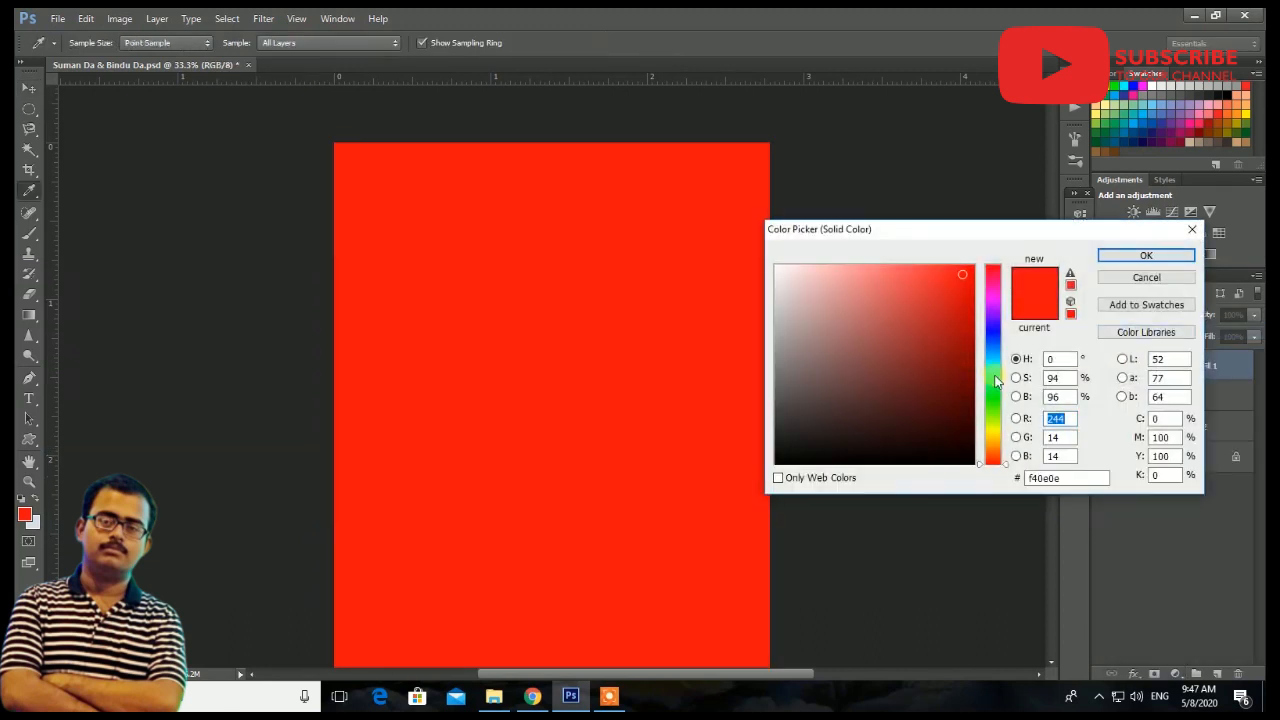
left_click(993, 376)
left_click_drag(963, 299, 943, 316)
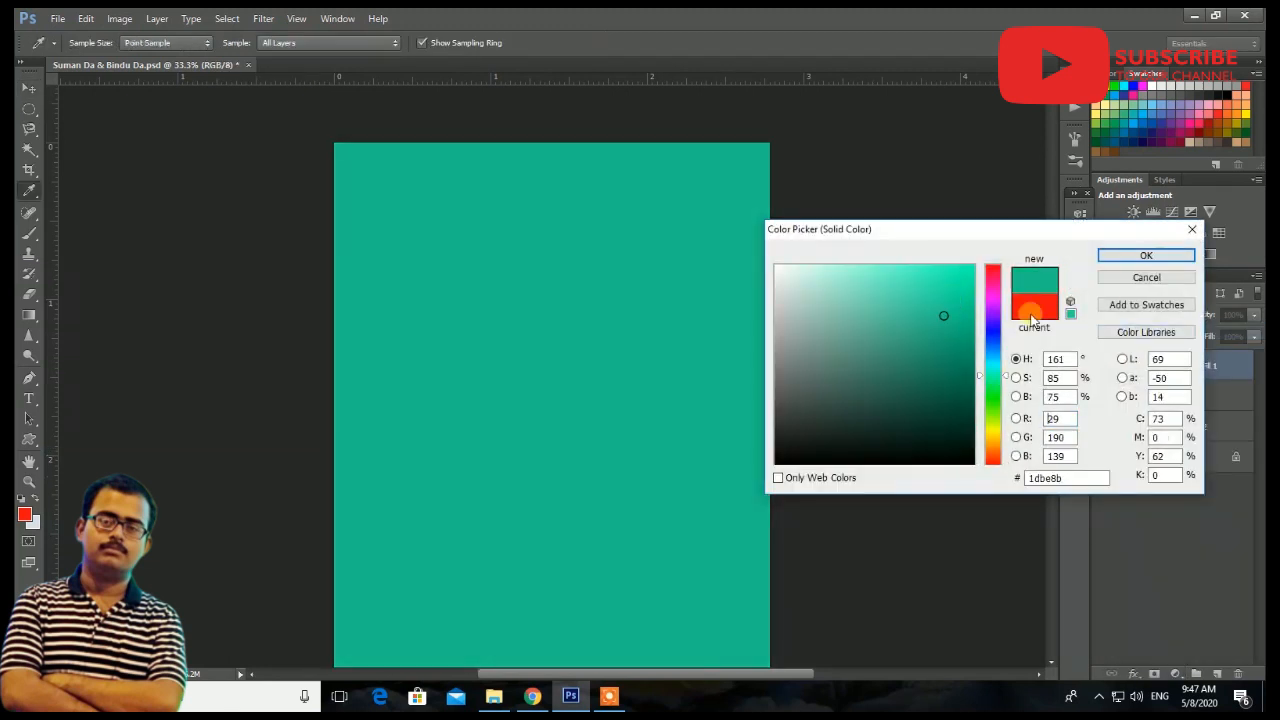
left_click(1160, 258)
Set the green fill layer's blend mode to Soft Light and invert its layer mask to black.
left_click(1130, 316)
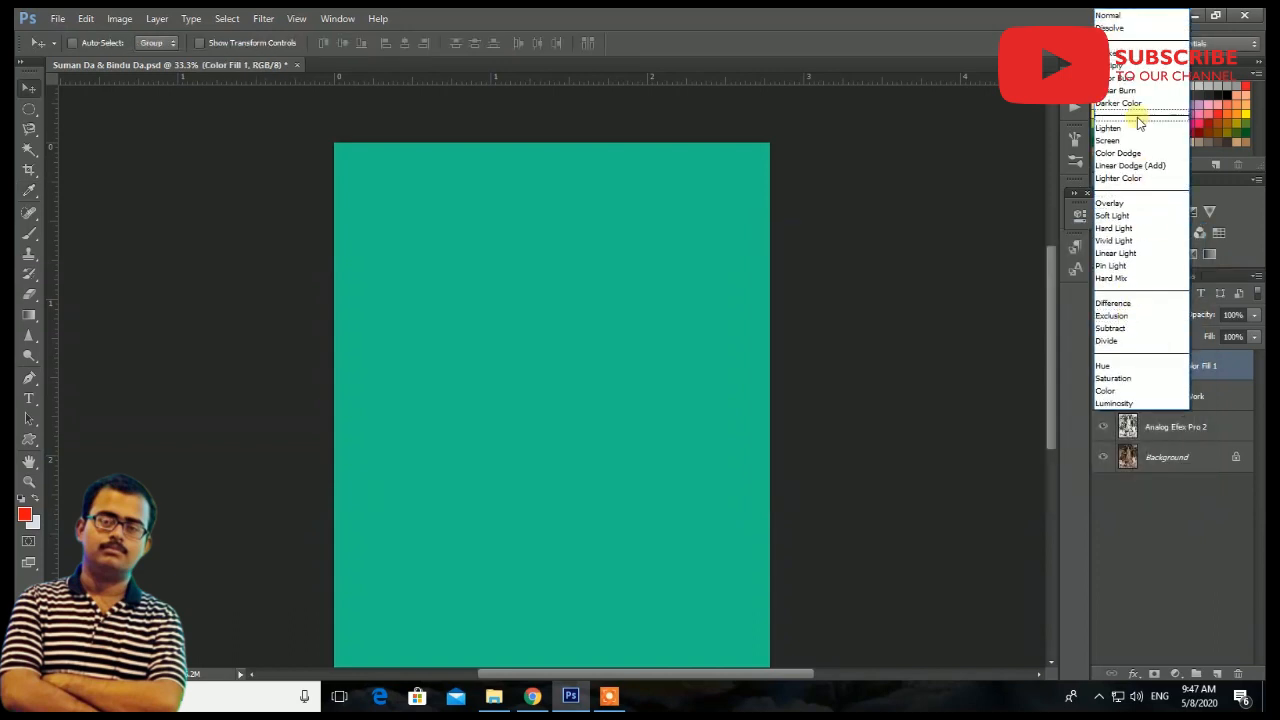
left_click(1112, 215)
left_click(1163, 365)
key("ctrl+i")
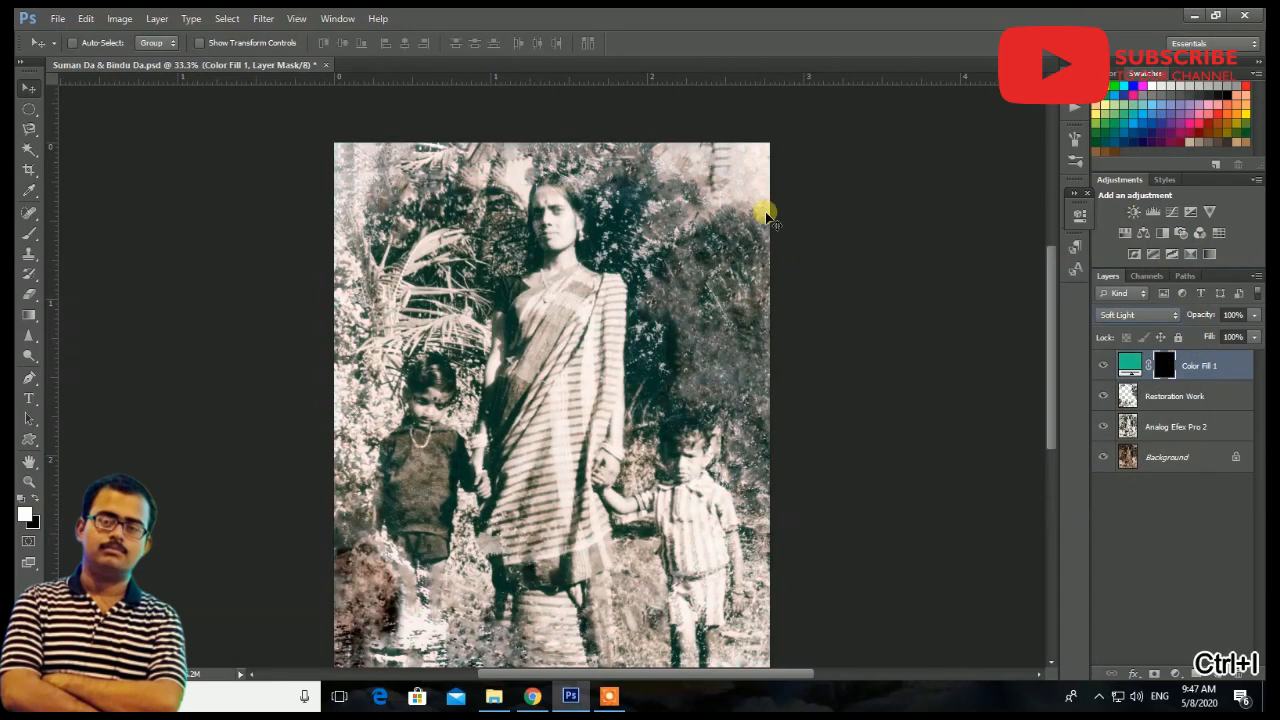
Paint white on the green fill's mask with a 250 px brush over the upper background foliage on both sides of the woman.
key("ctrl+plus")
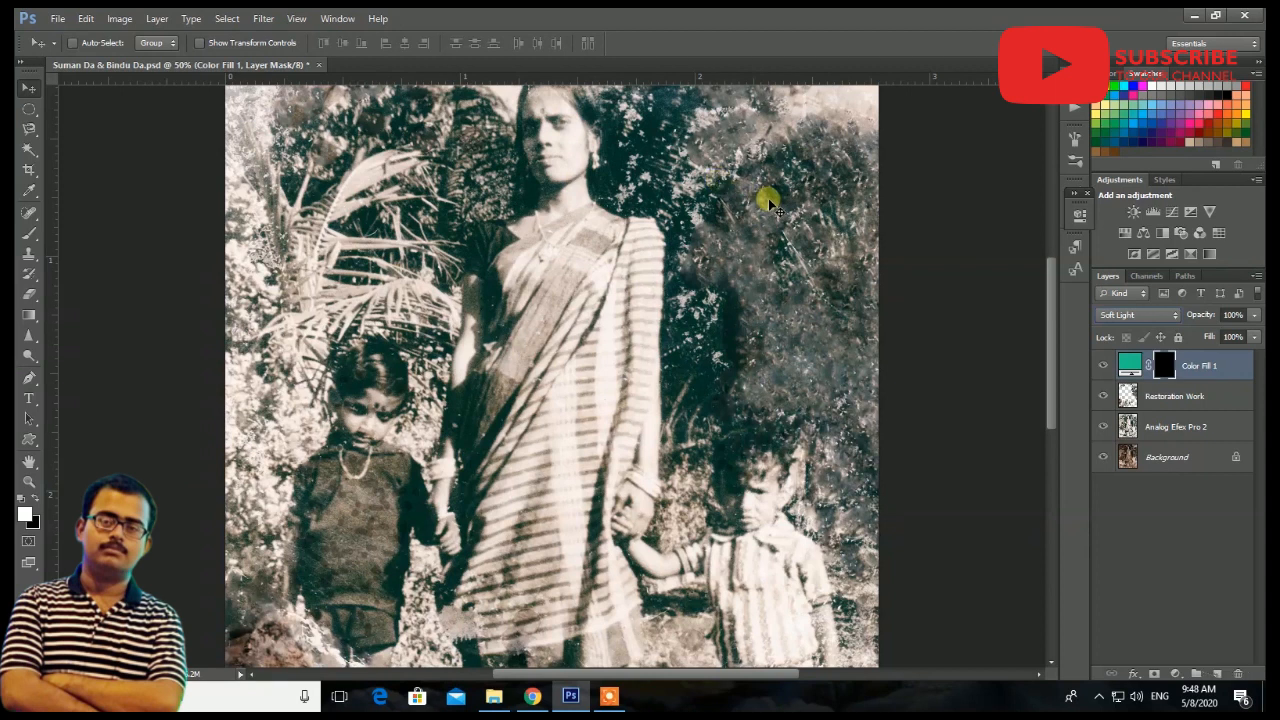
left_click(29, 234)
scroll(720, 266, "up", 2)
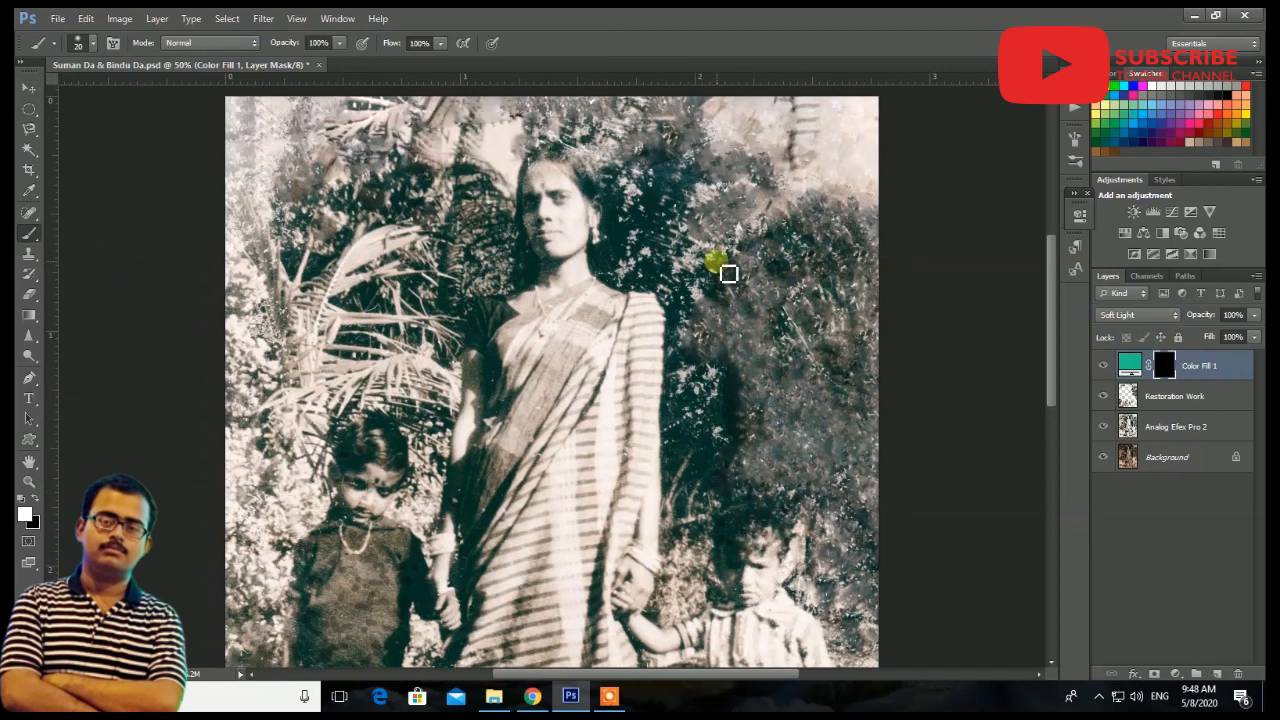
key("bracketright")
key("bracketright")
key("bracketright")
key("bracketright")
key("bracketright")
key("bracketright")
key("bracketright")
key("bracketright")
key("bracketright")
key("bracketright")
key("bracketright")
key("bracketright")
key("bracketright")
mouse_move(770, 346)
left_mouse_down()
mouse_move(834, 247)
mouse_move(813, 408)
mouse_move(759, 486)
mouse_move(867, 476)
mouse_move(825, 219)
mouse_move(756, 237)
mouse_move(735, 168)
left_mouse_up()
mouse_move(860, 178)
left_mouse_down()
mouse_move(737, 277)
mouse_move(706, 256)
mouse_move(681, 287)
mouse_move(674, 191)
mouse_move(623, 158)
mouse_move(416, 147)
mouse_move(376, 306)
mouse_move(400, 273)
mouse_move(308, 111)
mouse_move(236, 253)
left_mouse_up()
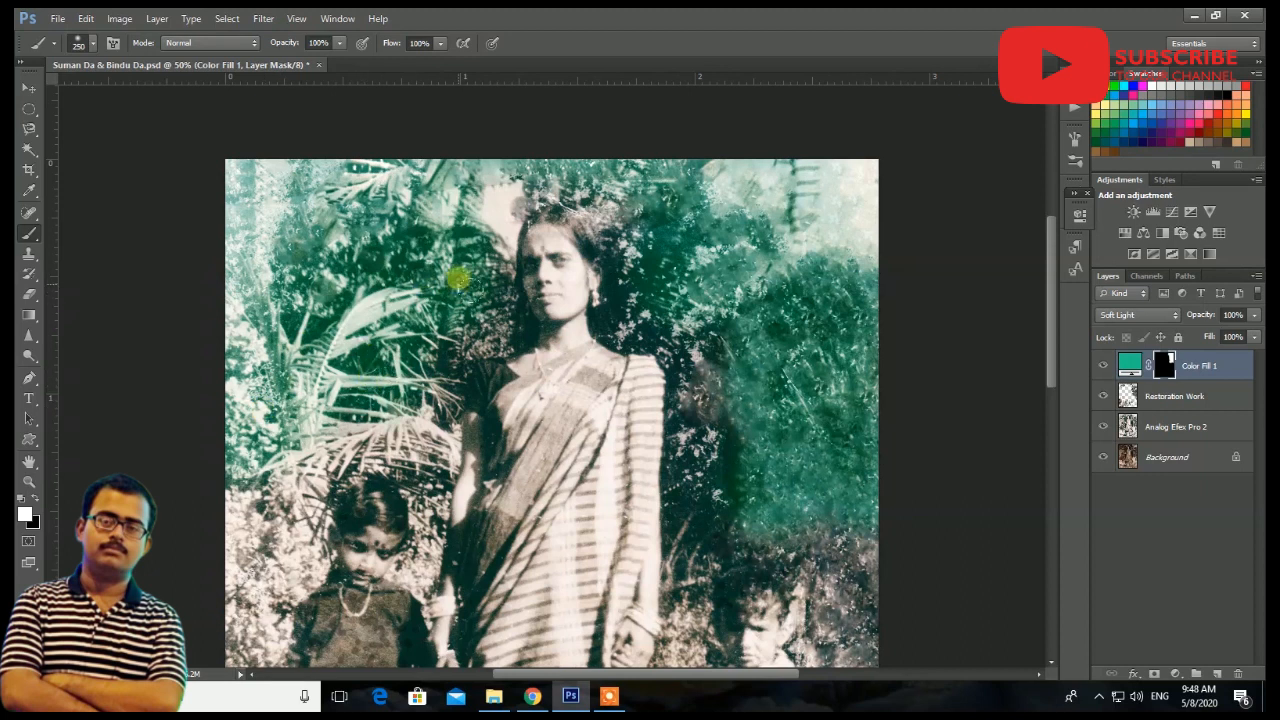
Paint the green fill's mask closely around the woman's head, neck and shoulders with the brush reduced to 100 and 70 px.
key("ctrl+plus")
key("ctrl+plus")
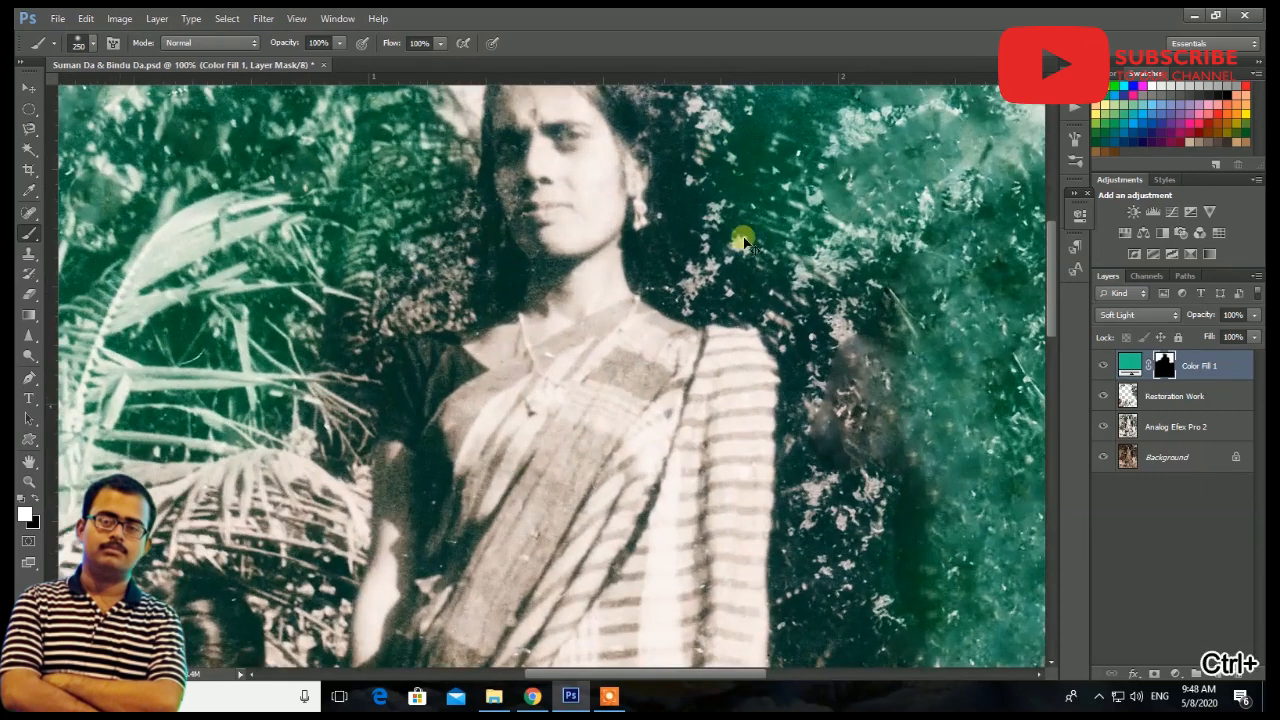
key("bracketleft")
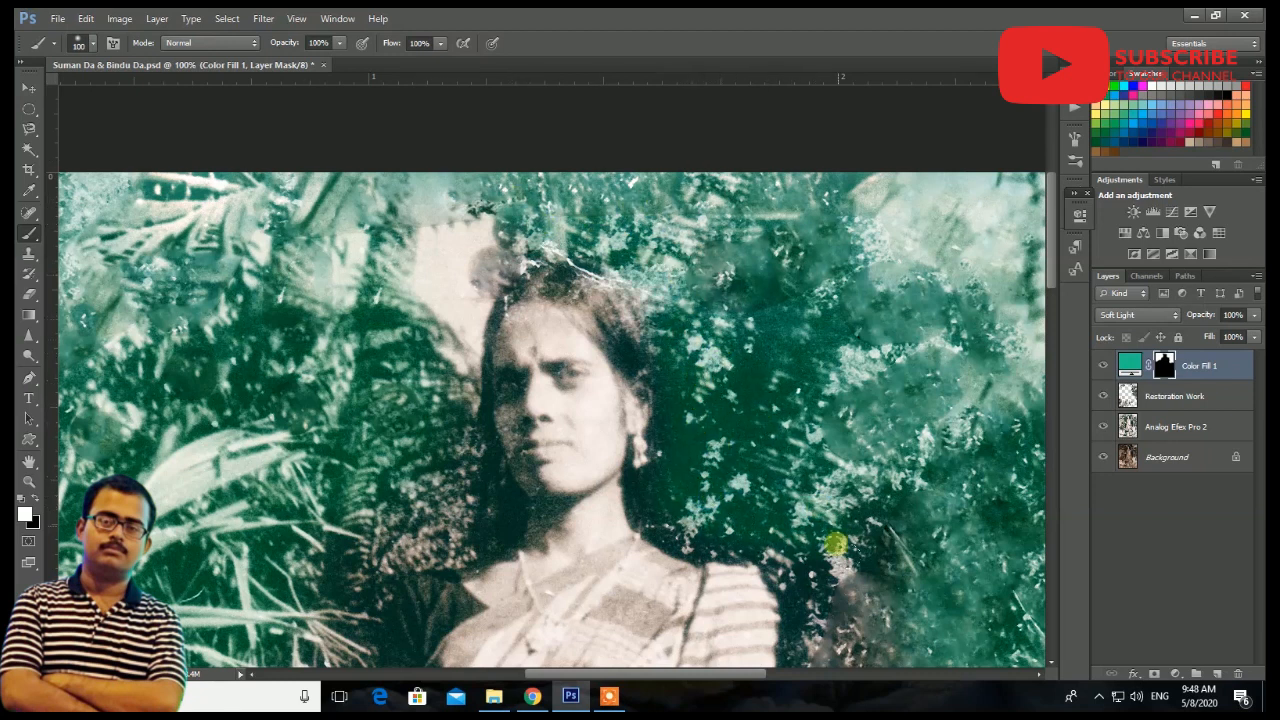
key("bracketleft")
scroll(886, 386, "down", 3)
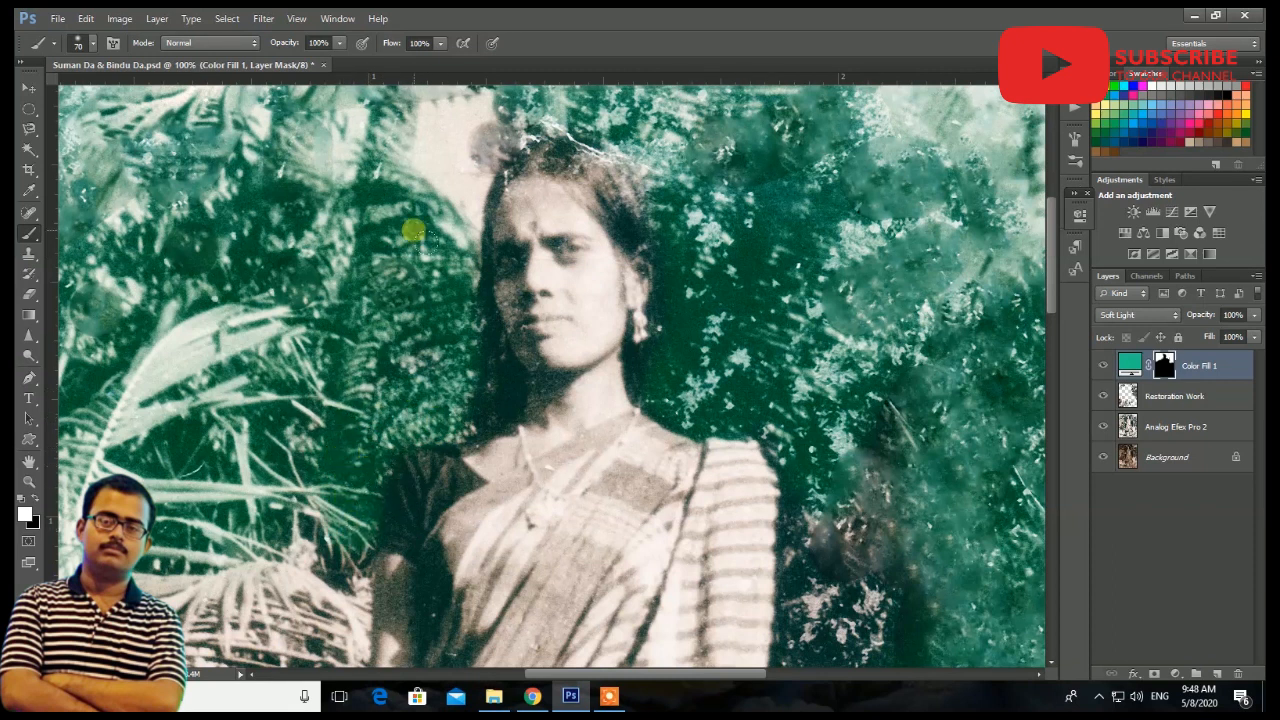
scroll(330, 185, "down", 4)
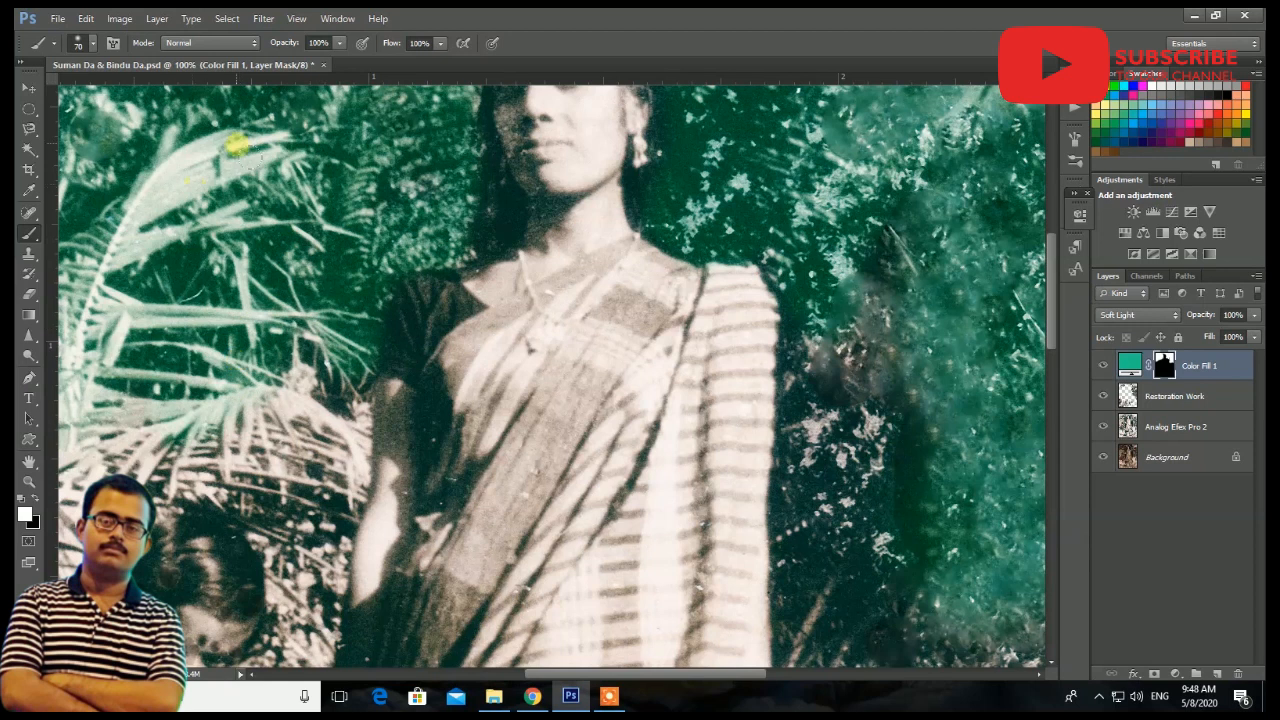
scroll(240, 160, "down", 2)
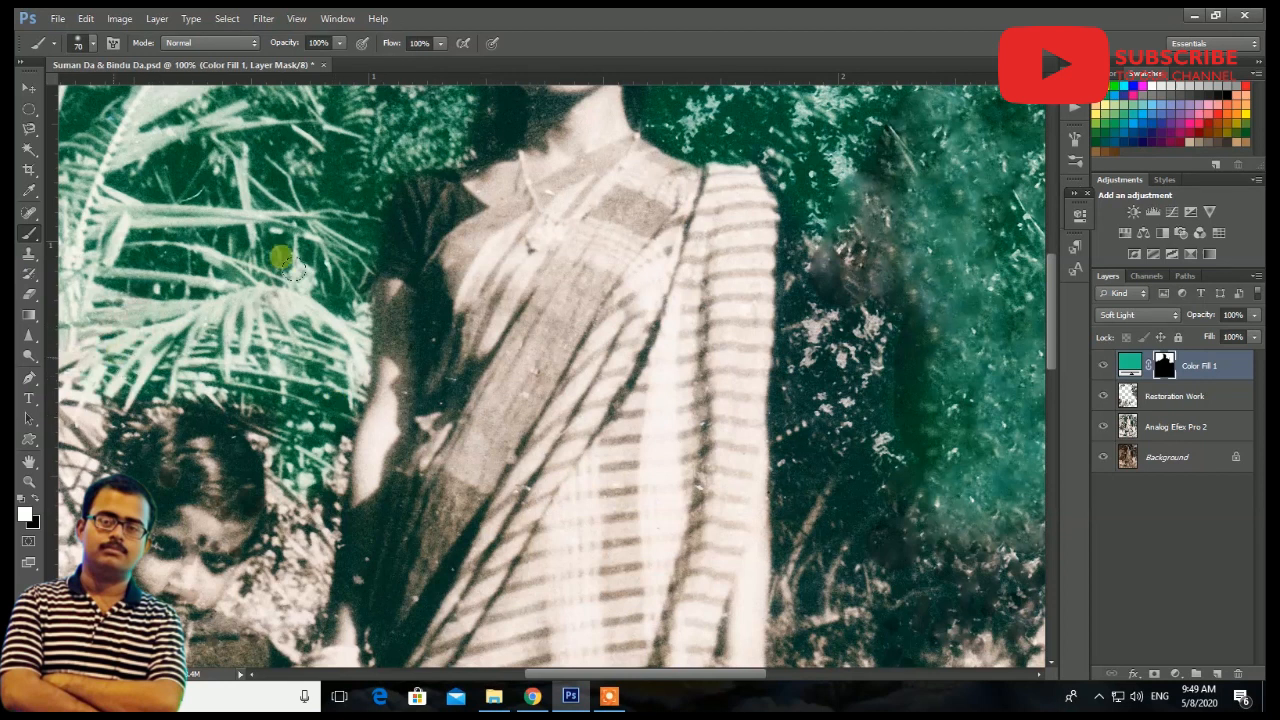
Extend the green over the palm leaves and the foliage along the photo's left edge, down beside the older child's arm, at 70 px.
left_click_drag(223, 258, 658, 241)
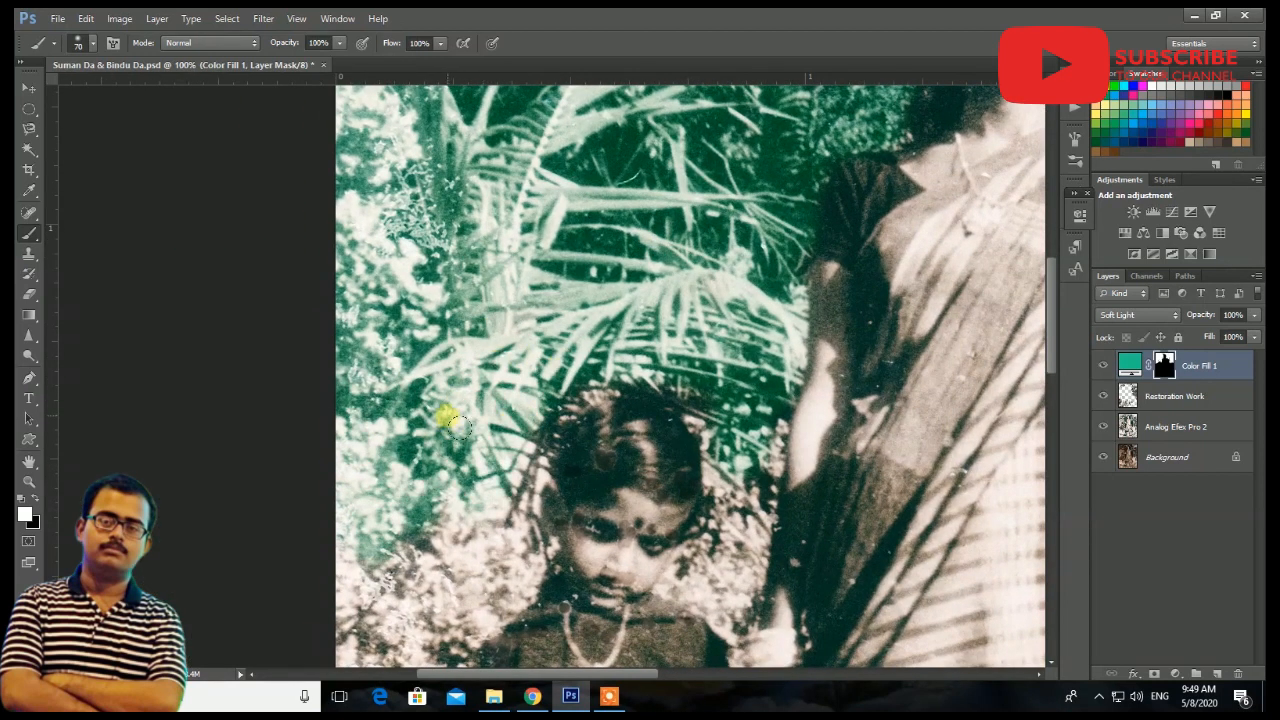
scroll(455, 425, "down", 3)
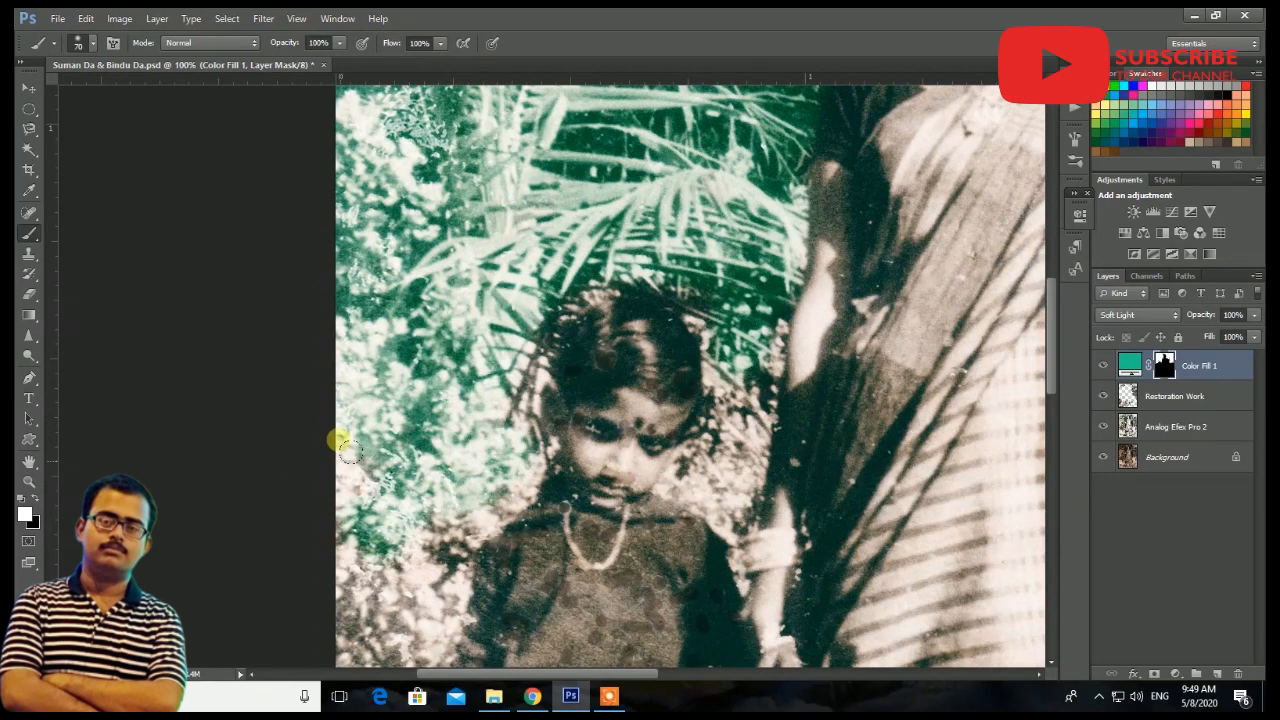
scroll(340, 440, "down", 5)
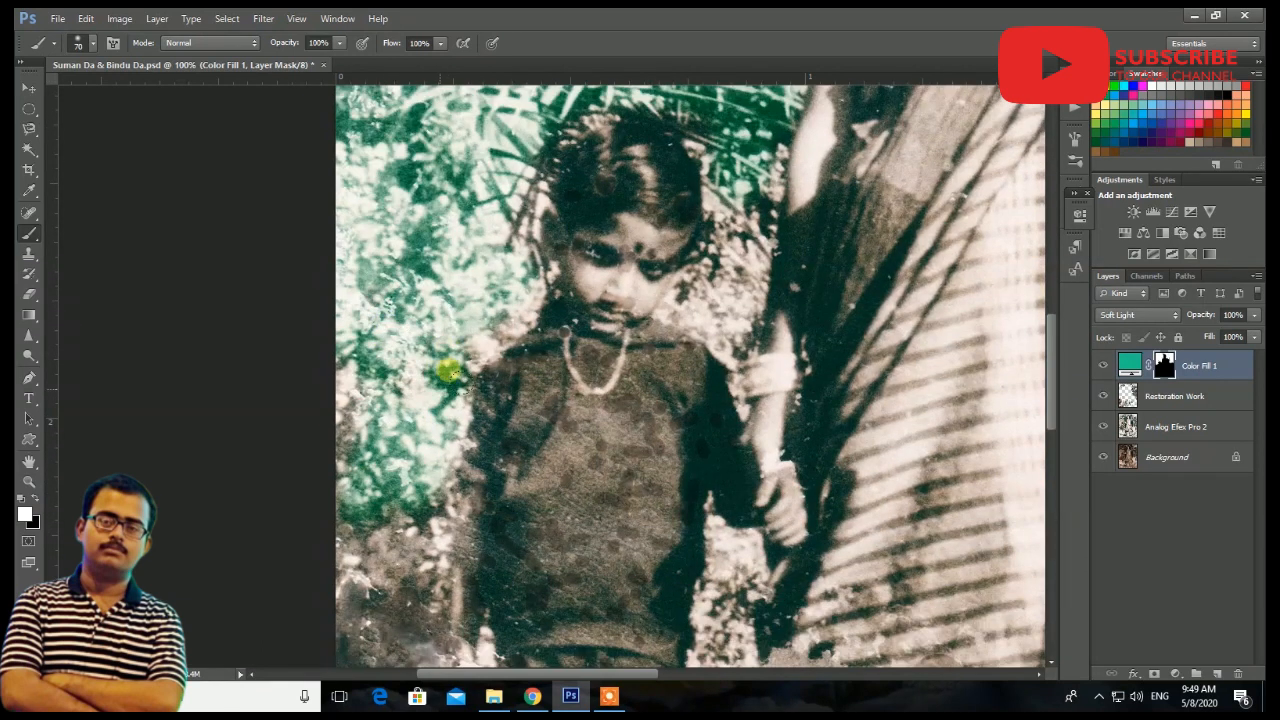
mouse_move(360, 385)
left_mouse_down()
mouse_move(366, 547)
mouse_move(440, 520)
mouse_move(336, 551)
mouse_move(345, 592)
mouse_move(439, 556)
left_mouse_up()
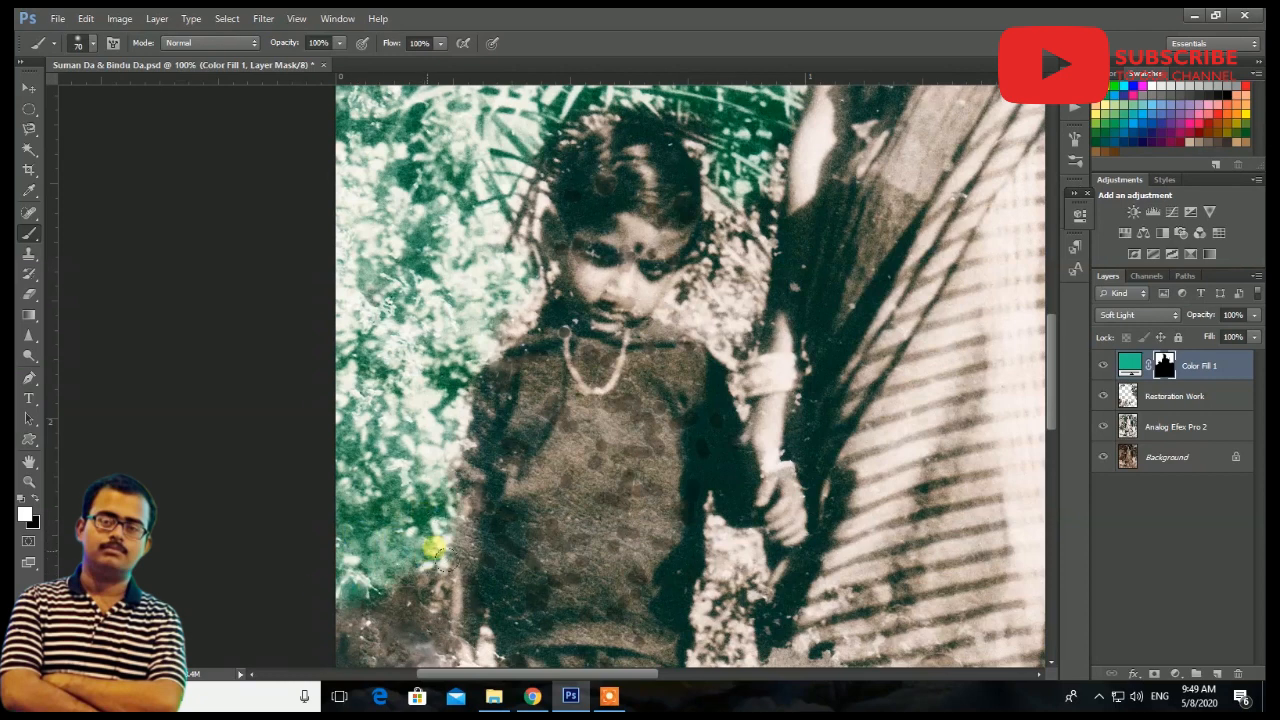
Refine the green mask along the left edge of the older child's hair, ear and shoulder with 40 and 20 px brushes.
scroll(491, 323, "up", 1)
key("ctrl+plus")
key("ctrl+plus")
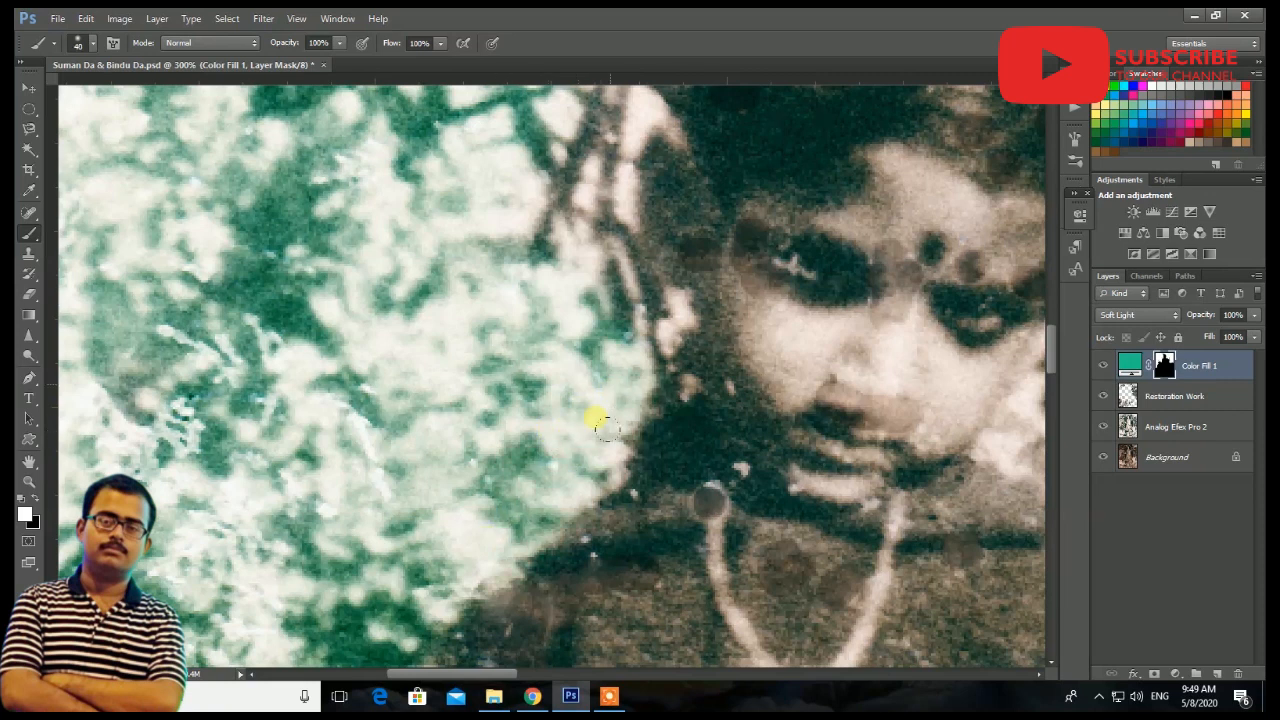
scroll(578, 400, "up", 3)
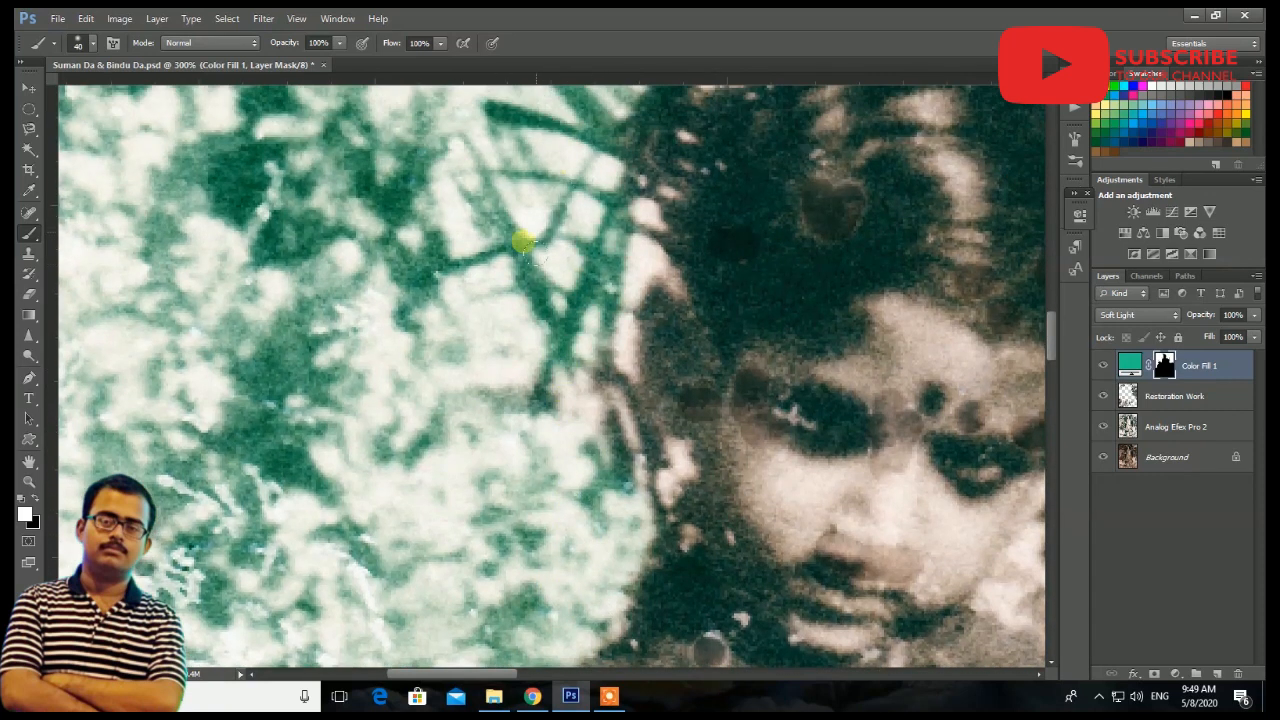
scroll(540, 291, "up", 1)
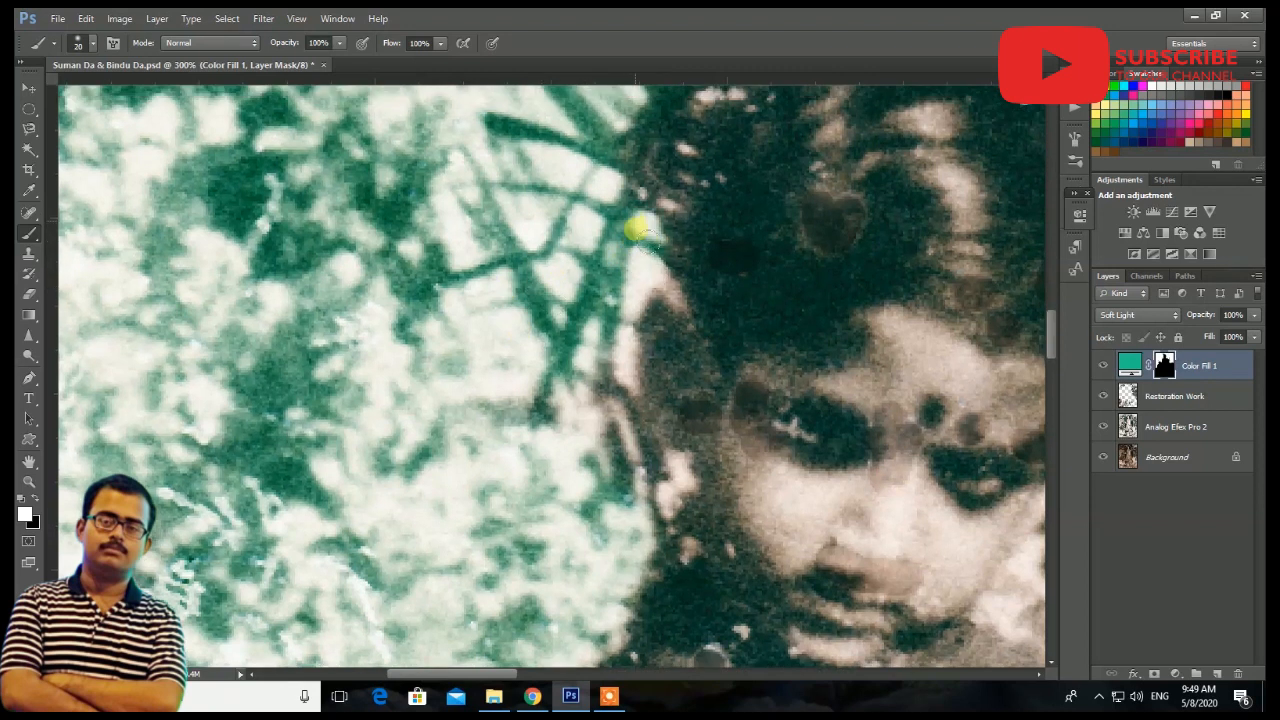
mouse_move(619, 375)
left_mouse_down()
mouse_move(681, 492)
mouse_move(608, 439)
mouse_move(667, 487)
left_mouse_up()
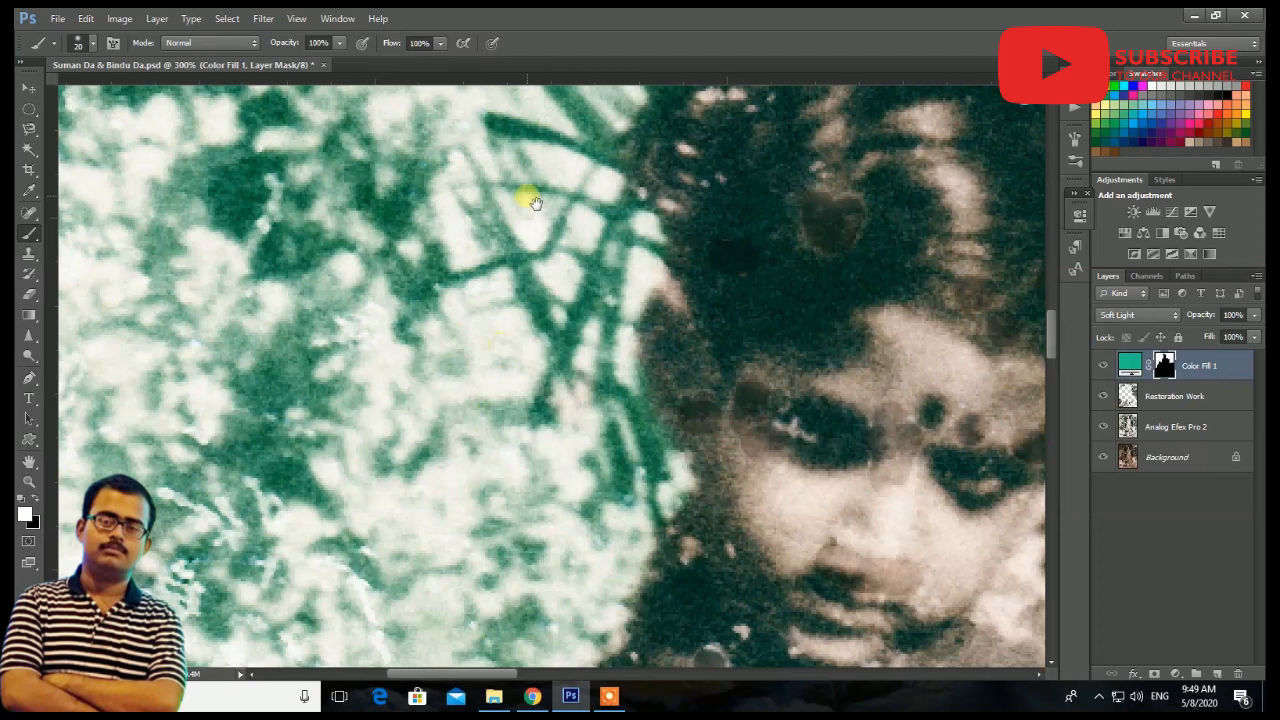
Fill the foliage gap between the older child's head and the woman's arm with green, using a 20 px brush on the mask.
left_click_drag(535, 203, 508, 514)
left_click_drag(720, 392, 237, 269)
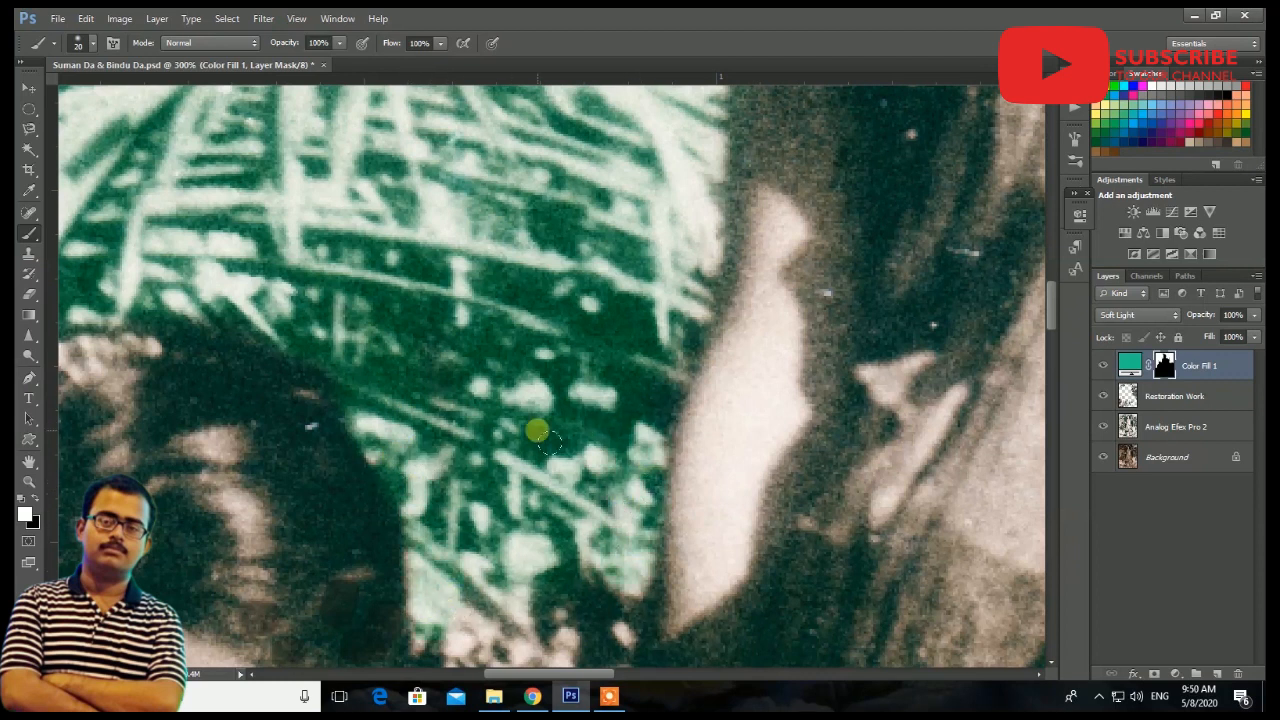
scroll(550, 458, "down", 3)
mouse_move(552, 377)
left_mouse_down()
mouse_move(608, 468)
mouse_move(627, 448)
mouse_move(630, 461)
mouse_move(578, 532)
left_mouse_up()
scroll(449, 357, "down", 2)
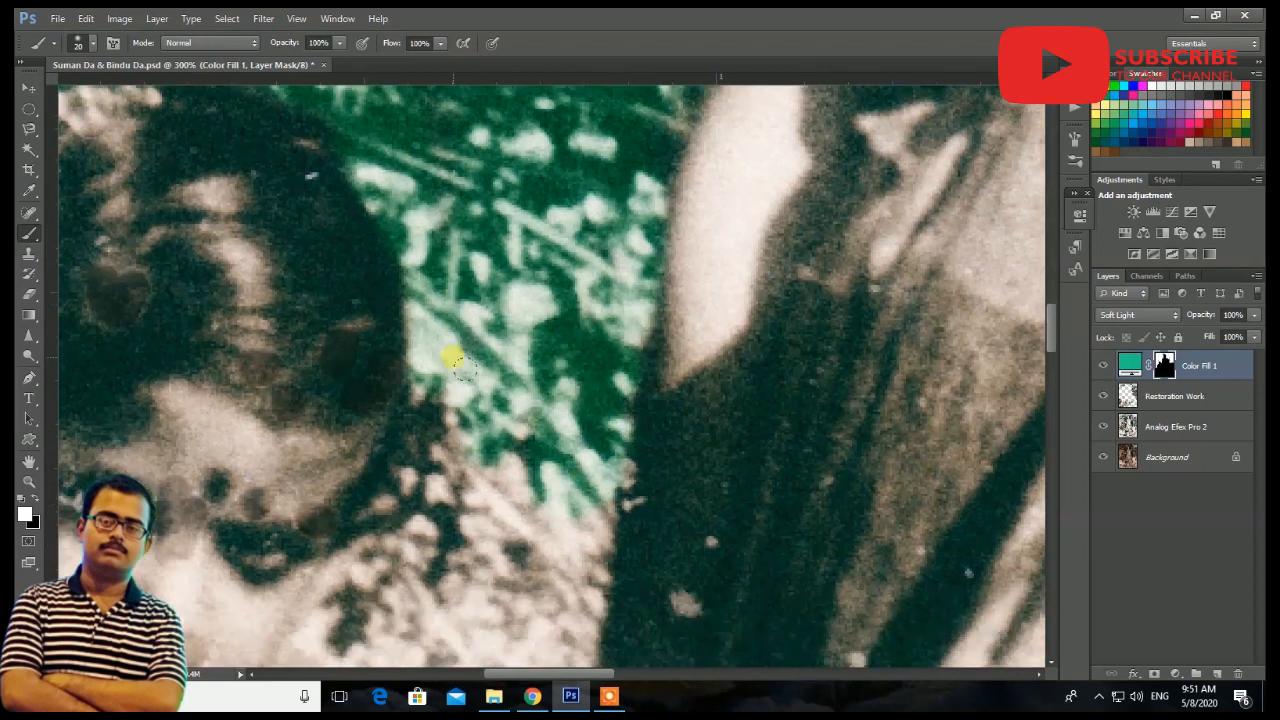
mouse_move(445, 462)
left_mouse_down()
mouse_move(399, 508)
mouse_move(420, 455)
left_mouse_up()
scroll(443, 435, "down", 3)
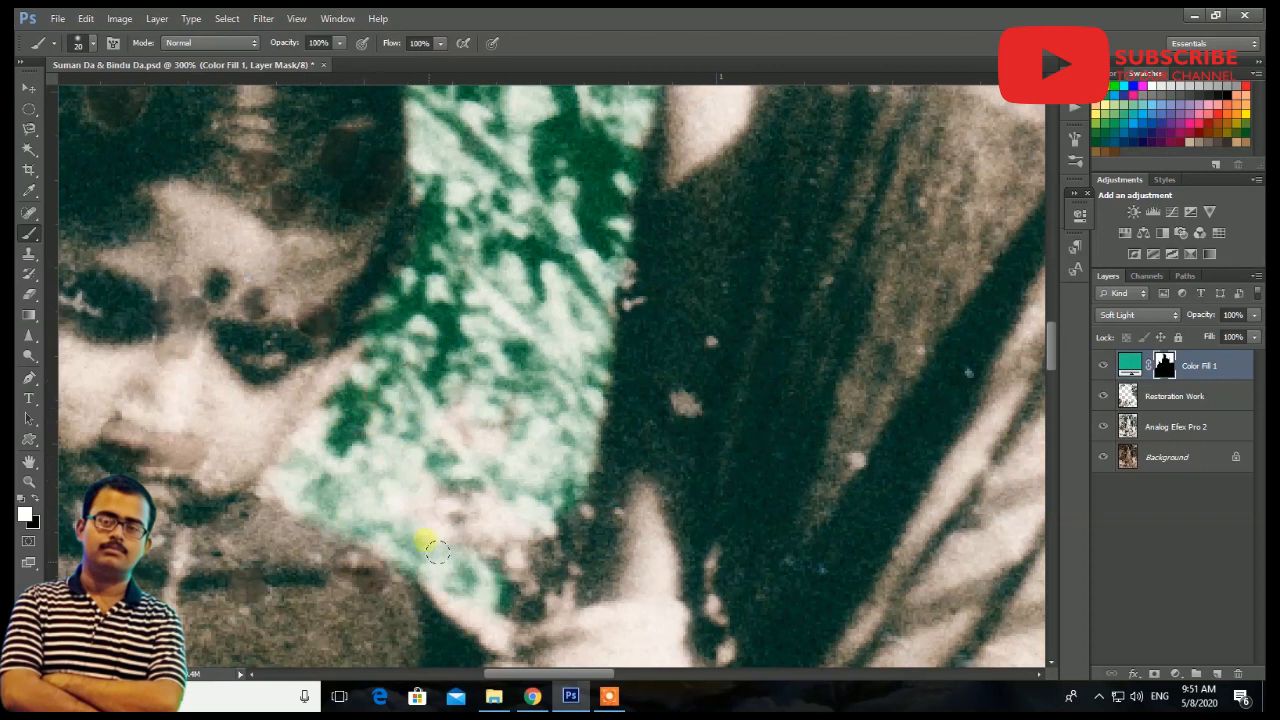
mouse_move(486, 548)
left_mouse_down()
mouse_move(582, 542)
mouse_move(534, 596)
mouse_move(568, 596)
mouse_move(497, 624)
left_mouse_up()
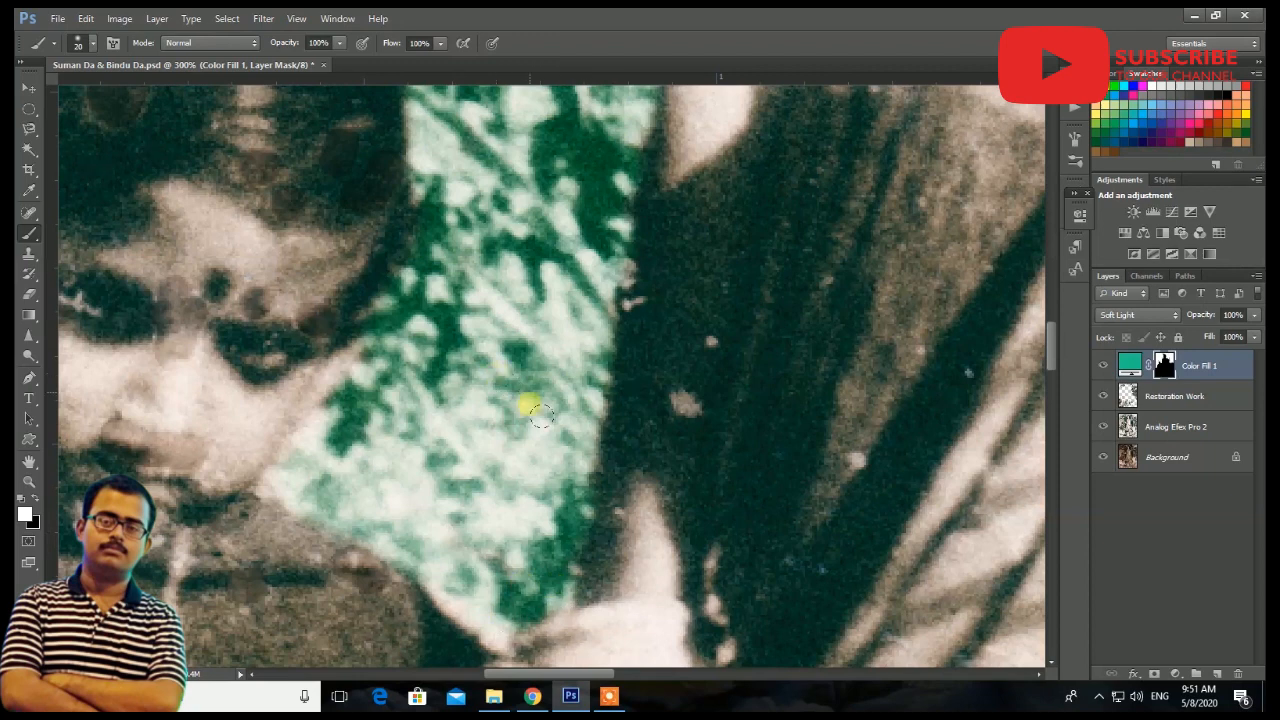
Paint green over the dark foliage beside the sari's right edge down to the woman's bangles, using a 100 px brush.
key("ctrl+minus")
key("ctrl+minus")
key("ctrl+minus")
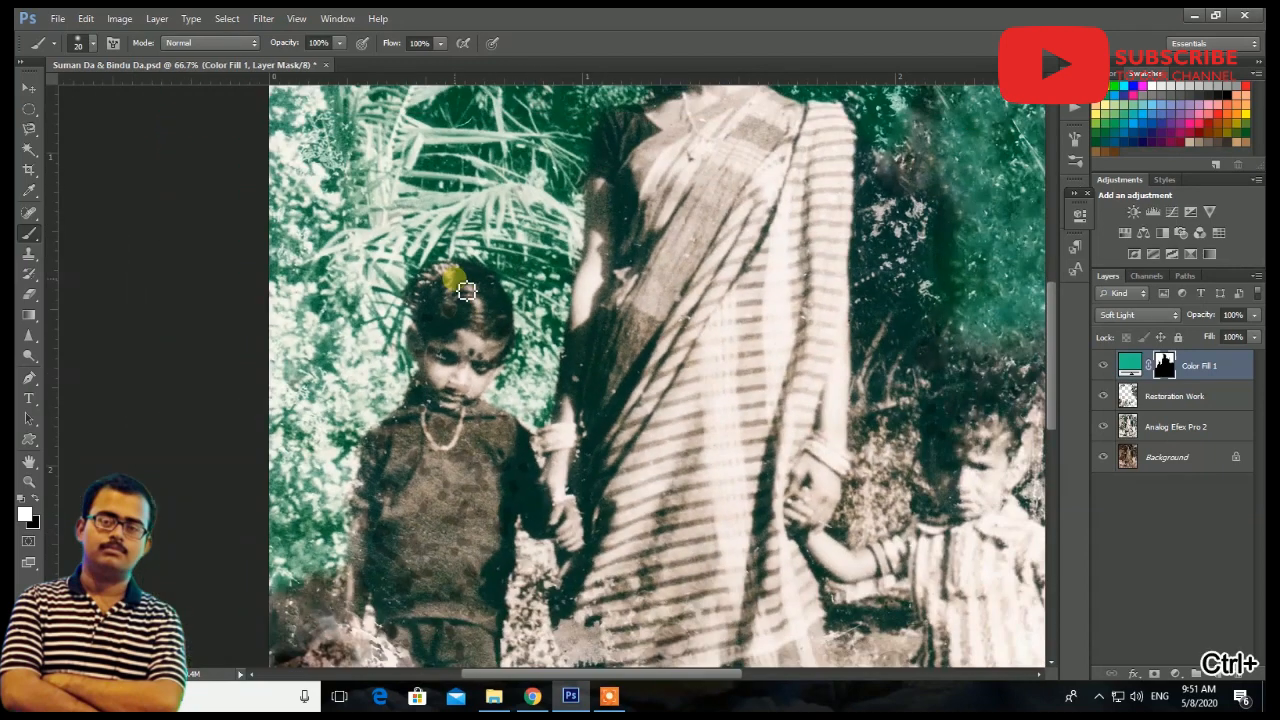
scroll(475, 286, "up", 2)
key("bracketright")
key("bracketright")
key("bracketright")
key("bracketright")
key("bracketright")
key("bracketright")
key("bracketright")
key("bracketright")
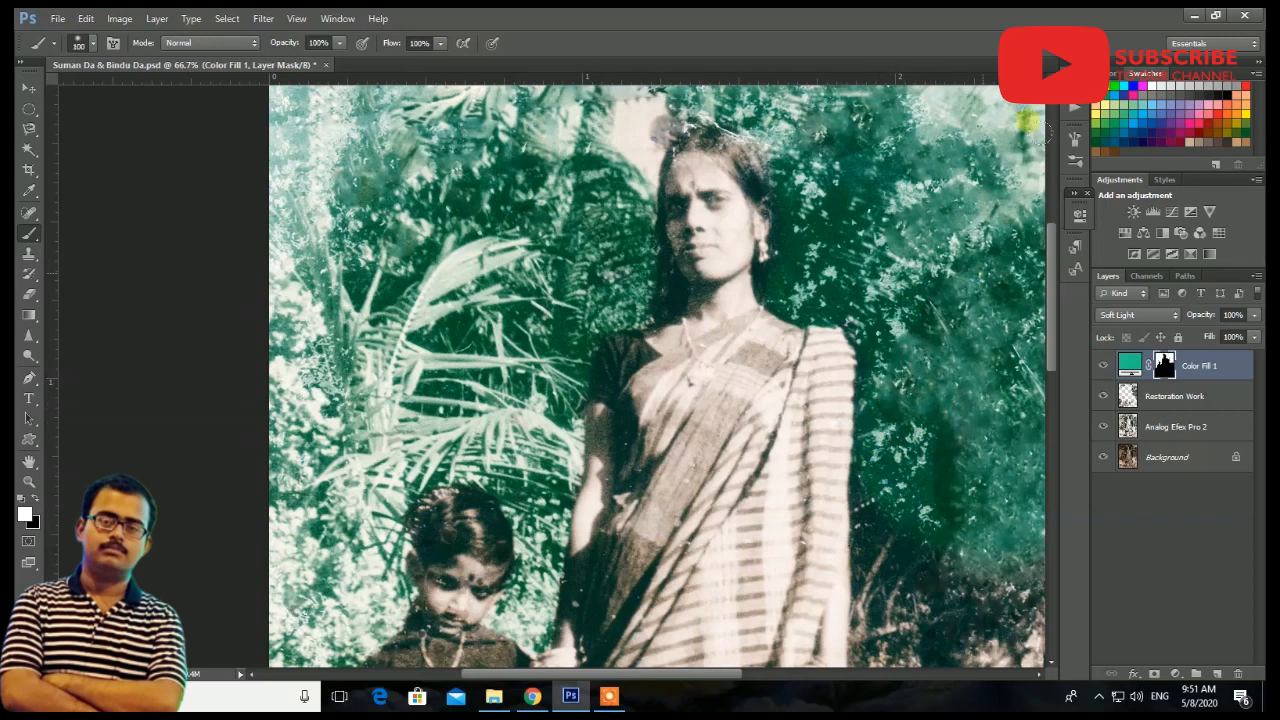
scroll(932, 292, "down", 3)
scroll(932, 292, "down", 2)
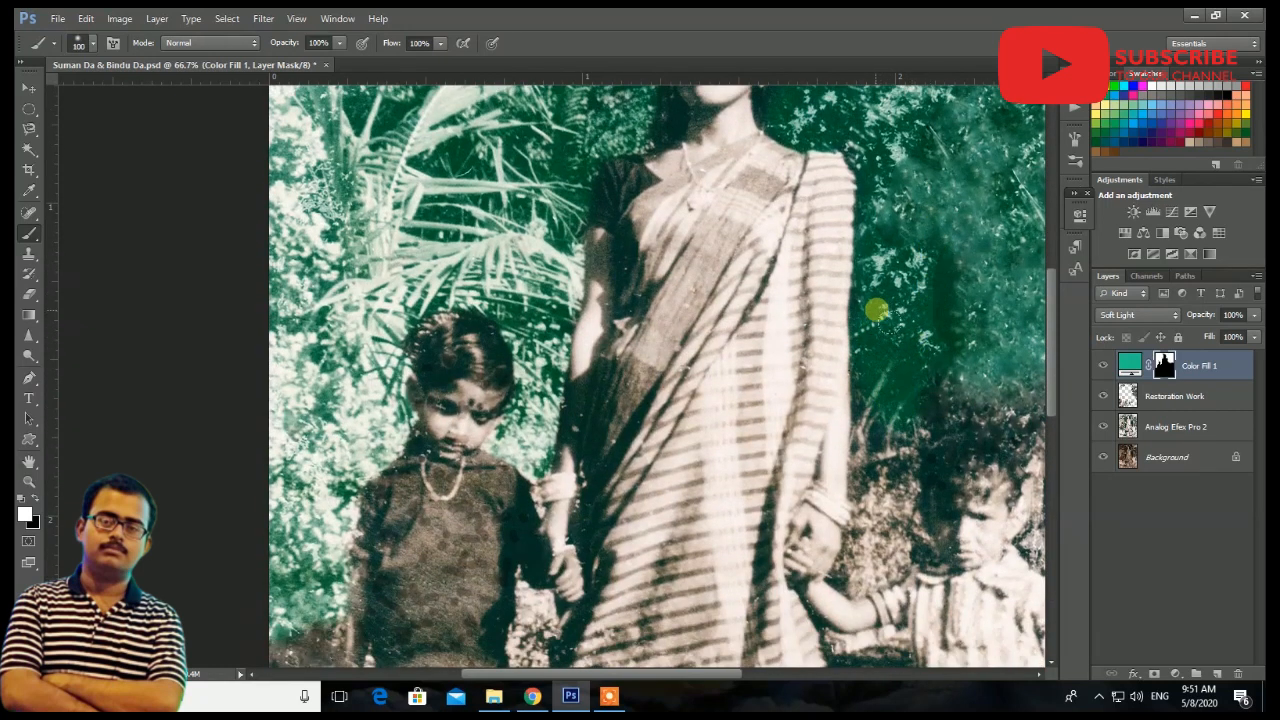
scroll(916, 228, "down", 5)
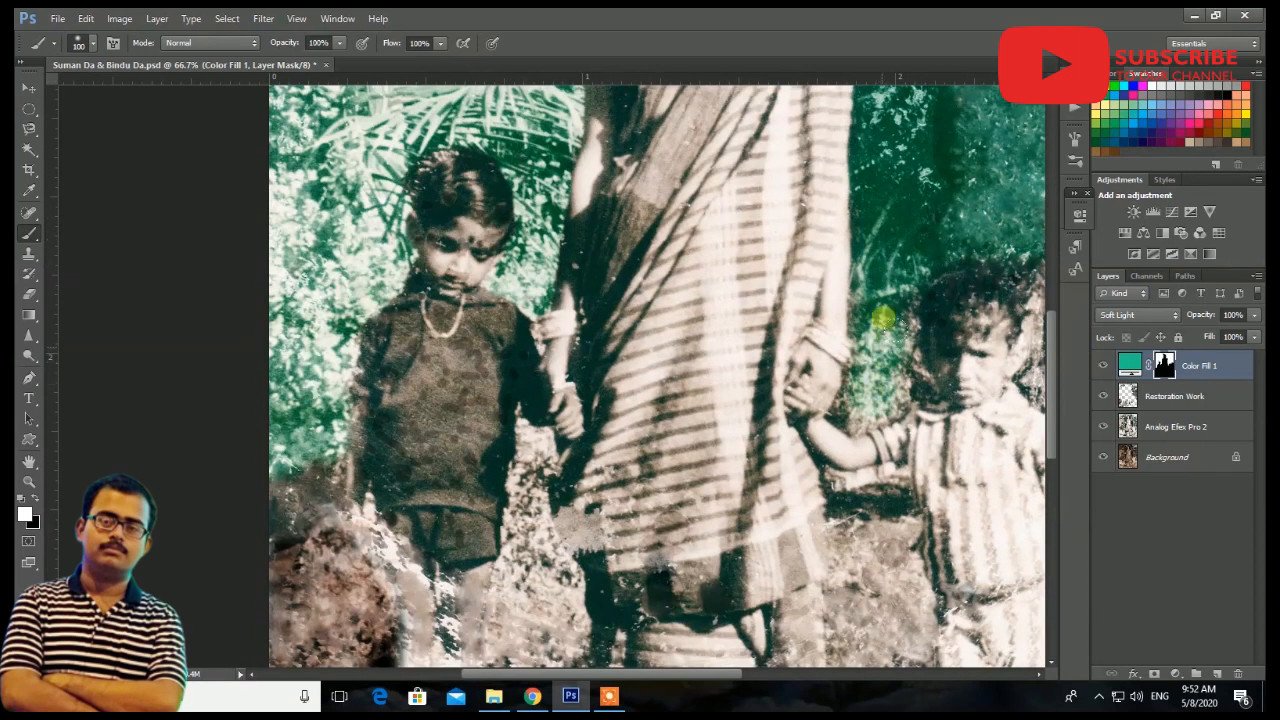
Paint green between the woman's hand and the boy and over the foliage to the boy's right with a 50 px brush.
key("ctrl+plus")
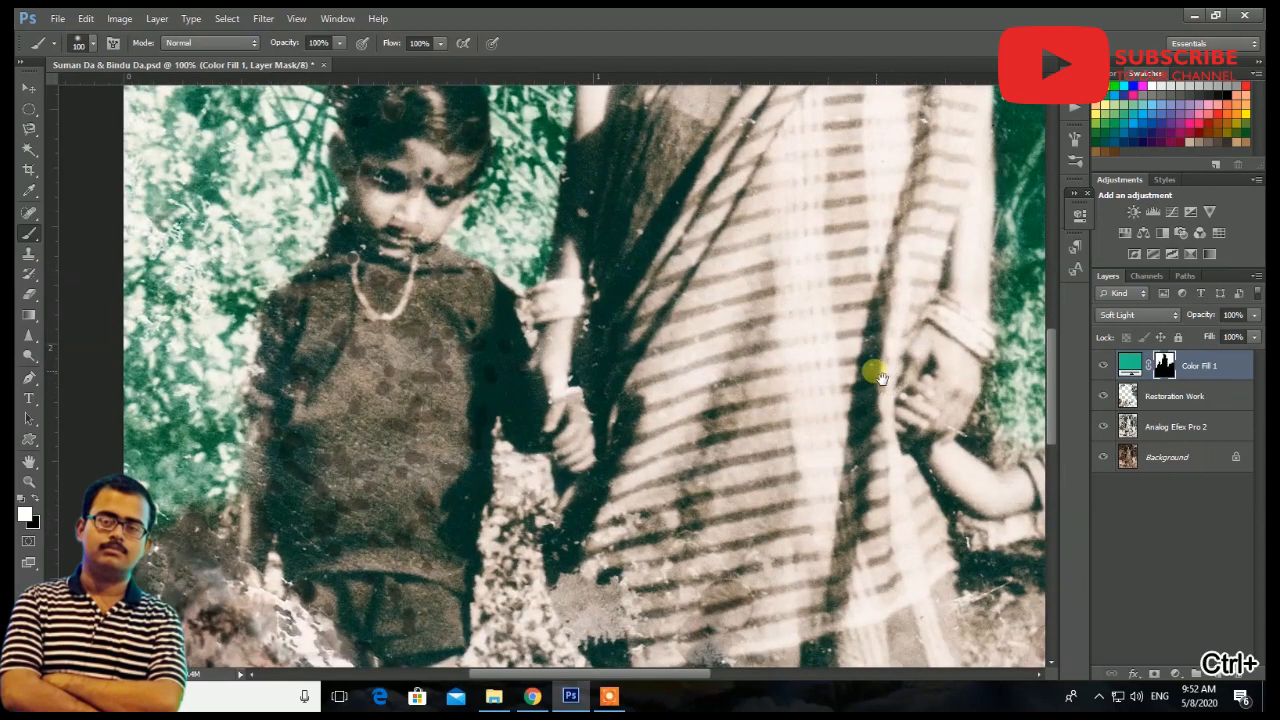
key("bracketleft")
key("bracketleft")
key("bracketleft")
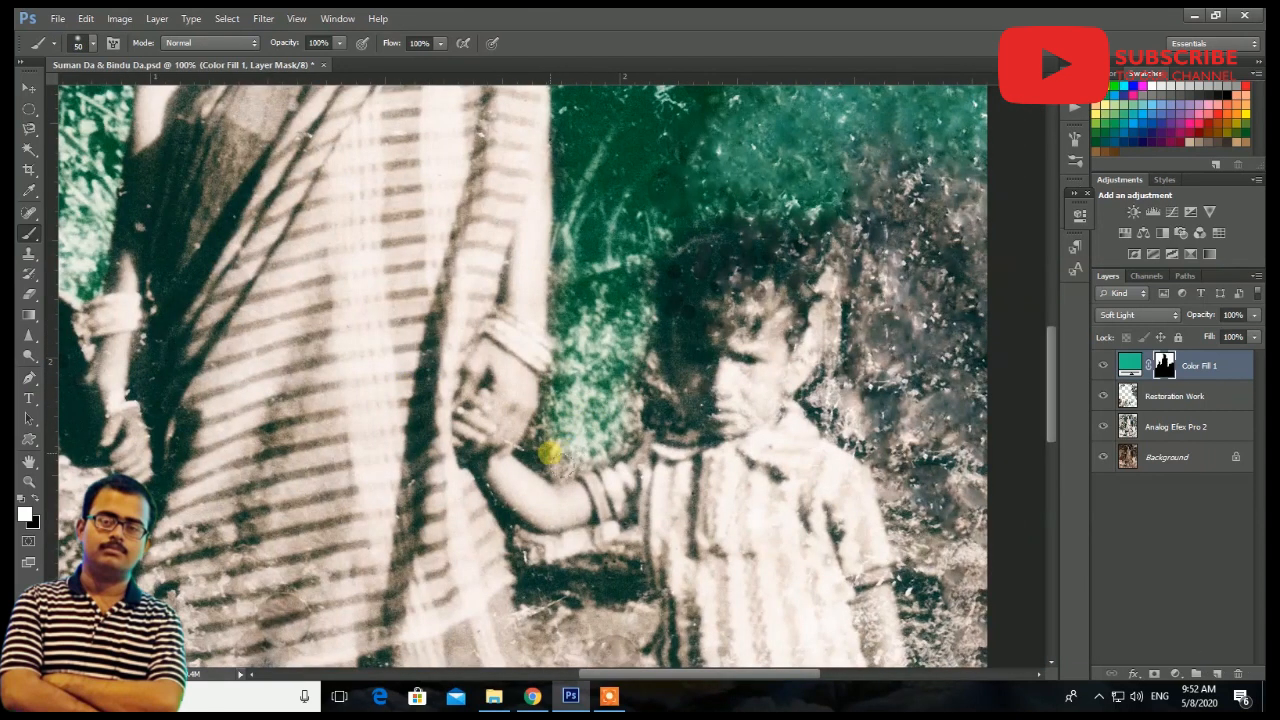
left_click_drag(543, 445, 549, 425)
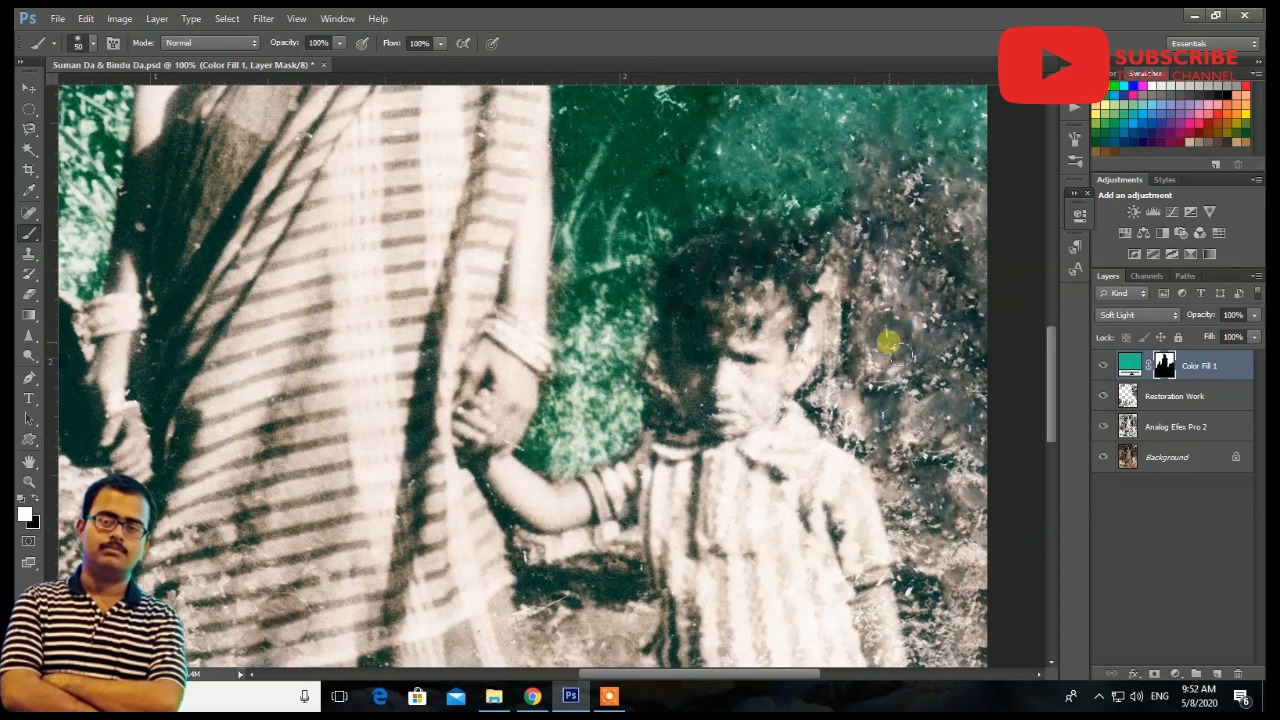
mouse_move(849, 271)
left_mouse_down()
mouse_move(887, 276)
mouse_move(849, 250)
mouse_move(851, 267)
mouse_move(810, 217)
mouse_move(899, 172)
mouse_move(885, 167)
mouse_move(887, 261)
mouse_move(910, 167)
mouse_move(956, 271)
mouse_move(872, 422)
mouse_move(827, 413)
mouse_move(857, 360)
mouse_move(860, 310)
mouse_move(876, 368)
mouse_move(954, 196)
mouse_move(999, 206)
mouse_move(999, 337)
mouse_move(919, 422)
mouse_move(887, 418)
mouse_move(878, 452)
mouse_move(898, 462)
mouse_move(908, 522)
mouse_move(980, 428)
mouse_move(1000, 603)
mouse_move(1009, 451)
mouse_move(982, 403)
mouse_move(978, 482)
left_mouse_up()
scroll(975, 475, "down", 3)
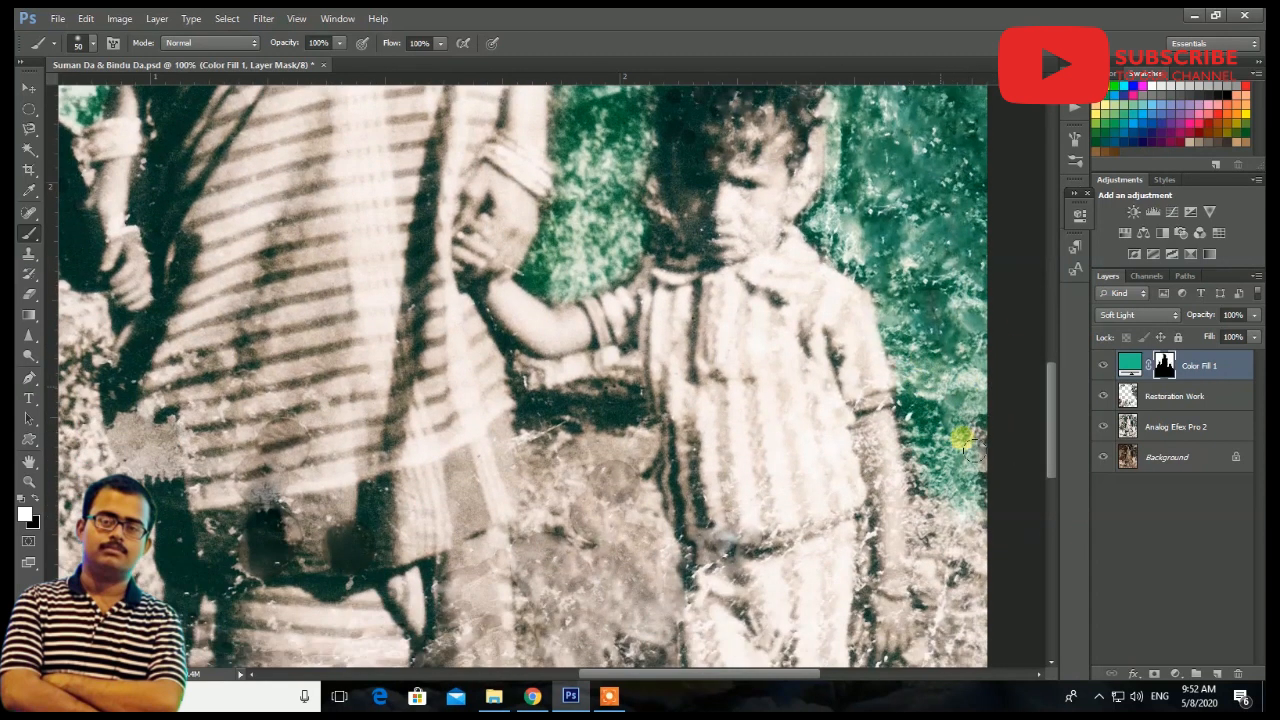
Paint green over the background strip beneath the boy's outstretched arm, finishing its upper edge with a 35 px brush.
mouse_move(630, 405)
left_mouse_down()
mouse_move(557, 413)
mouse_move(602, 392)
mouse_move(558, 416)
mouse_move(610, 384)
mouse_move(536, 411)
mouse_move(623, 411)
mouse_move(629, 400)
mouse_move(608, 394)
left_mouse_up()
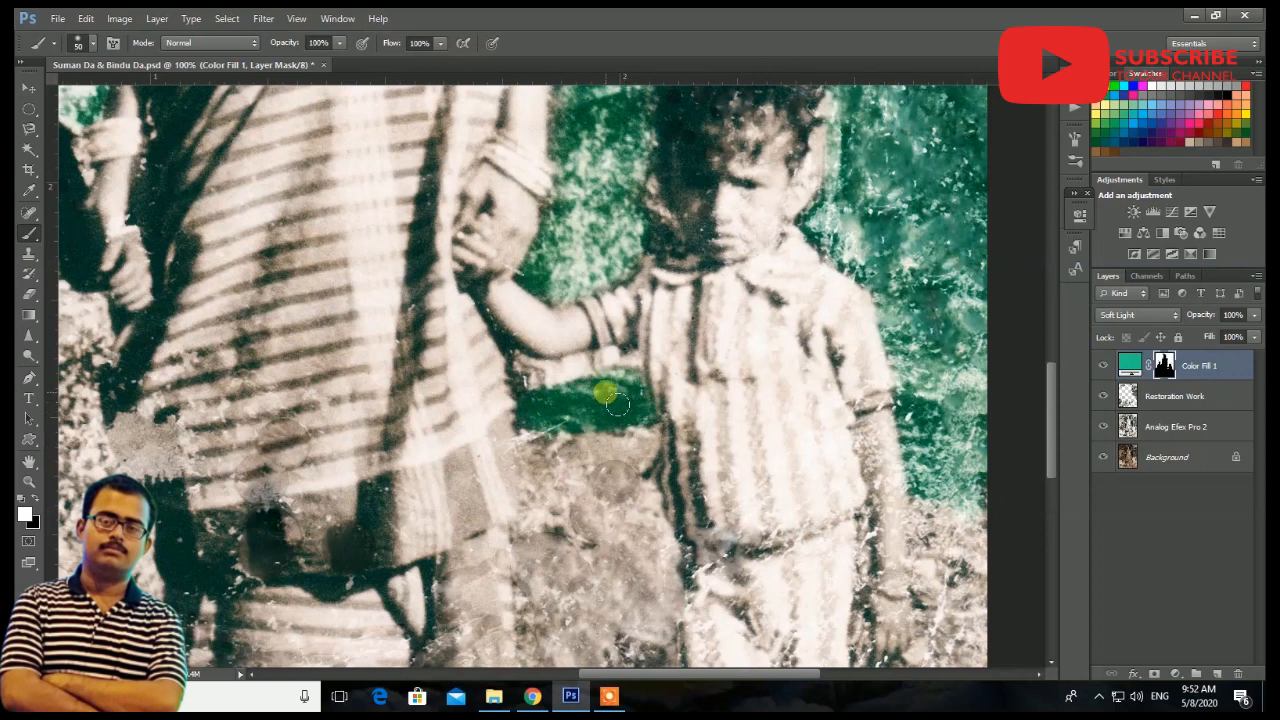
key("ctrl+plus")
key("ctrl+plus")
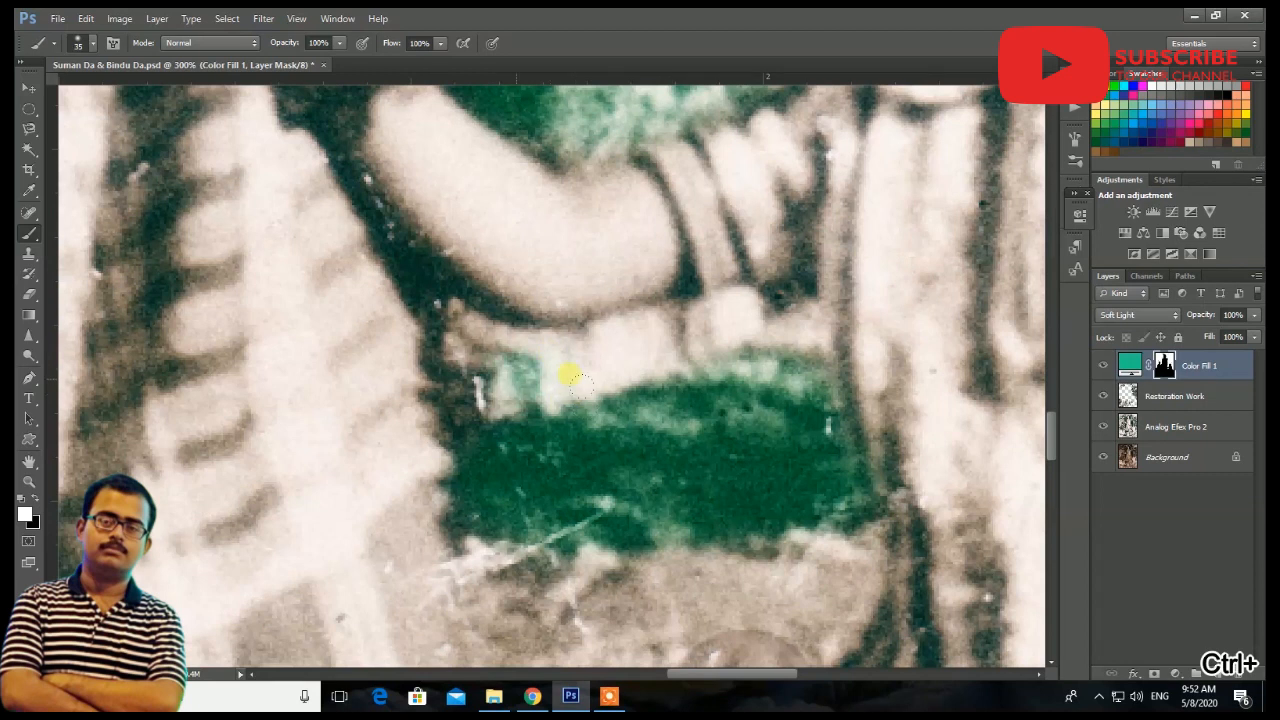
left_click_drag(570, 377, 665, 363)
mouse_move(545, 393)
left_mouse_down()
mouse_move(476, 366)
mouse_move(453, 337)
left_mouse_up()
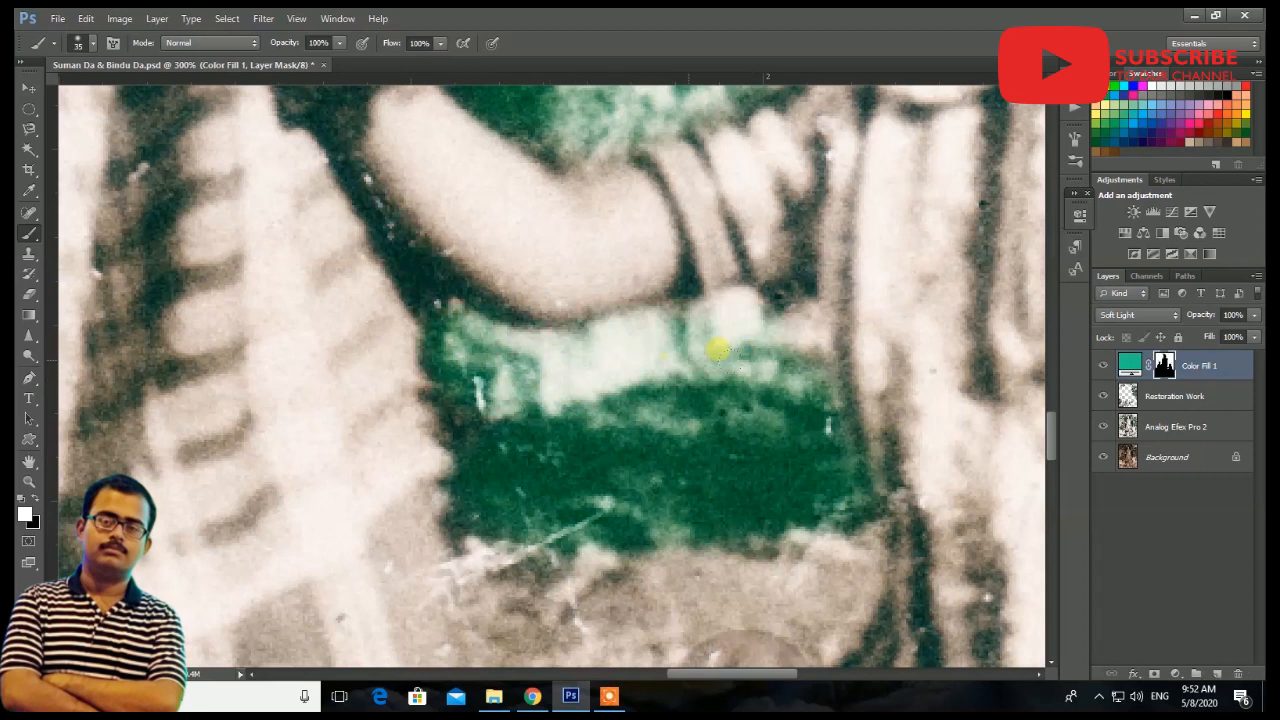
Paint green over the bright foliage patch beneath the woman's and older child's joined hands, using a 35 px brush on the mask.
key("ctrl+minus")
key("ctrl+minus")
key("ctrl+minus")
key("ctrl+minus")
key("ctrl+minus")
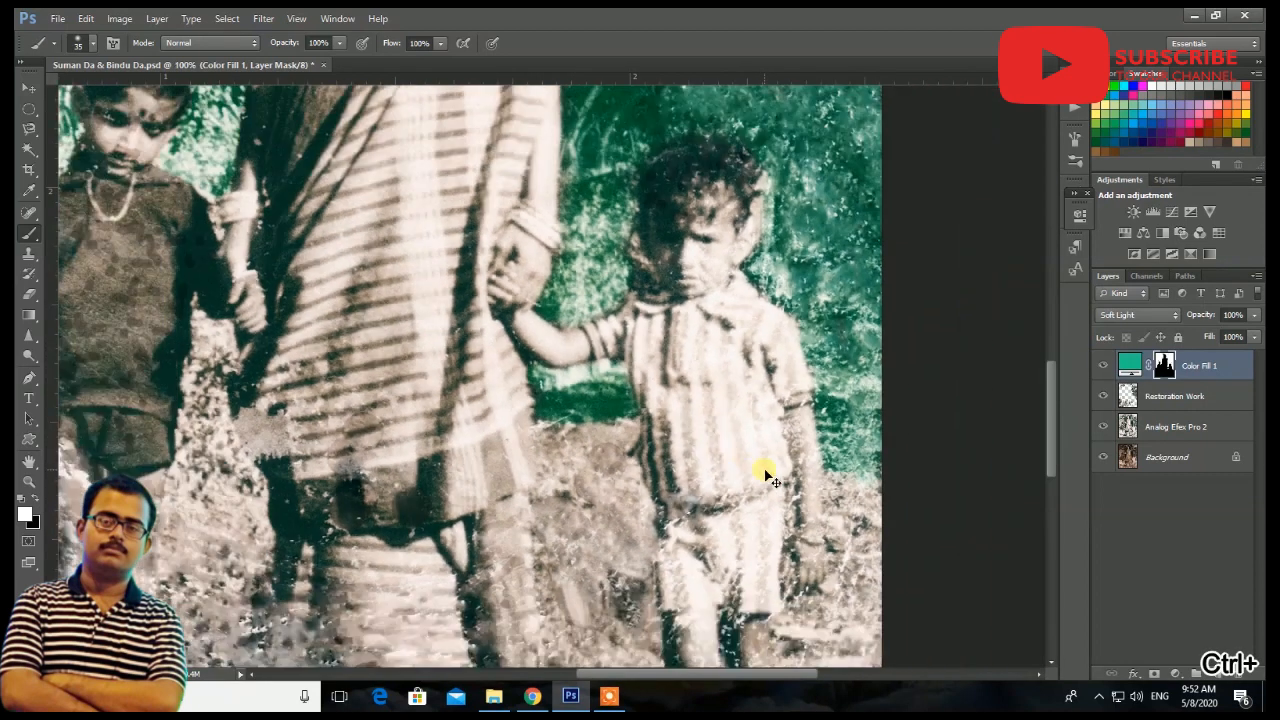
key("ctrl+plus")
key("ctrl+plus")
key("ctrl+plus")
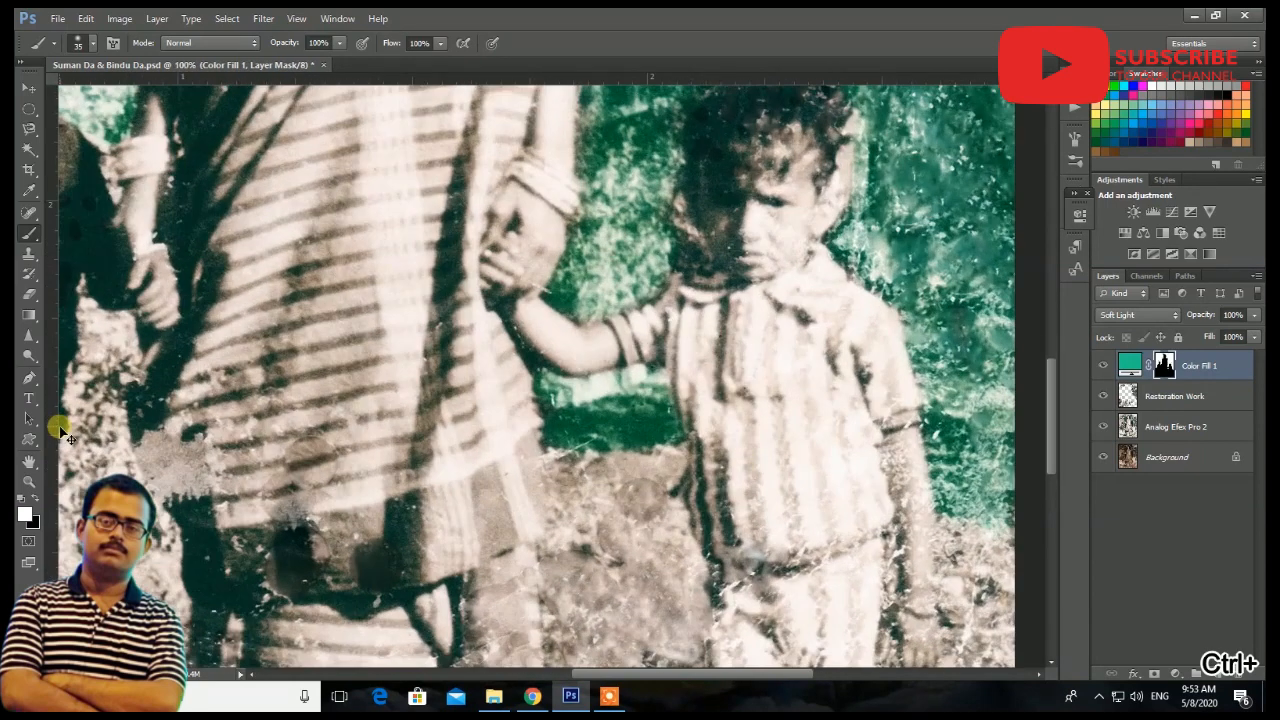
left_click_drag(100, 455, 867, 582)
mouse_move(400, 398)
left_mouse_down()
mouse_move(448, 436)
mouse_move(470, 408)
left_mouse_up()
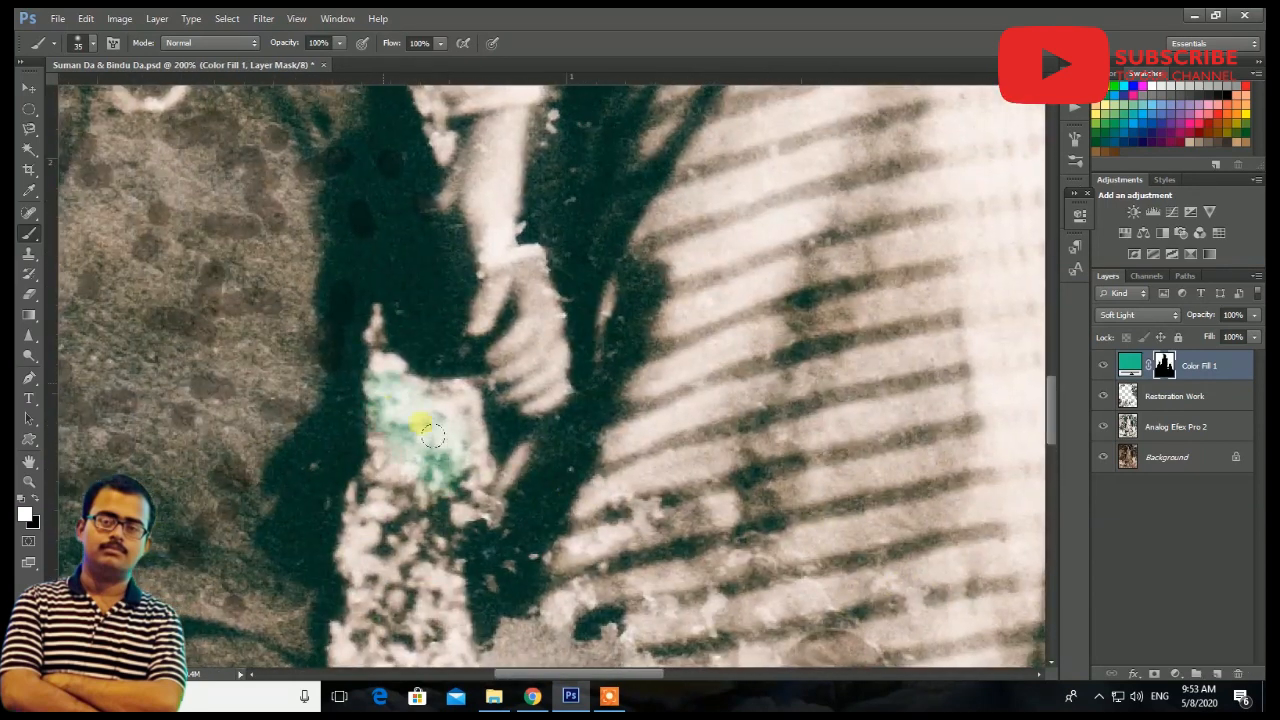
left_click_drag(383, 500, 432, 560)
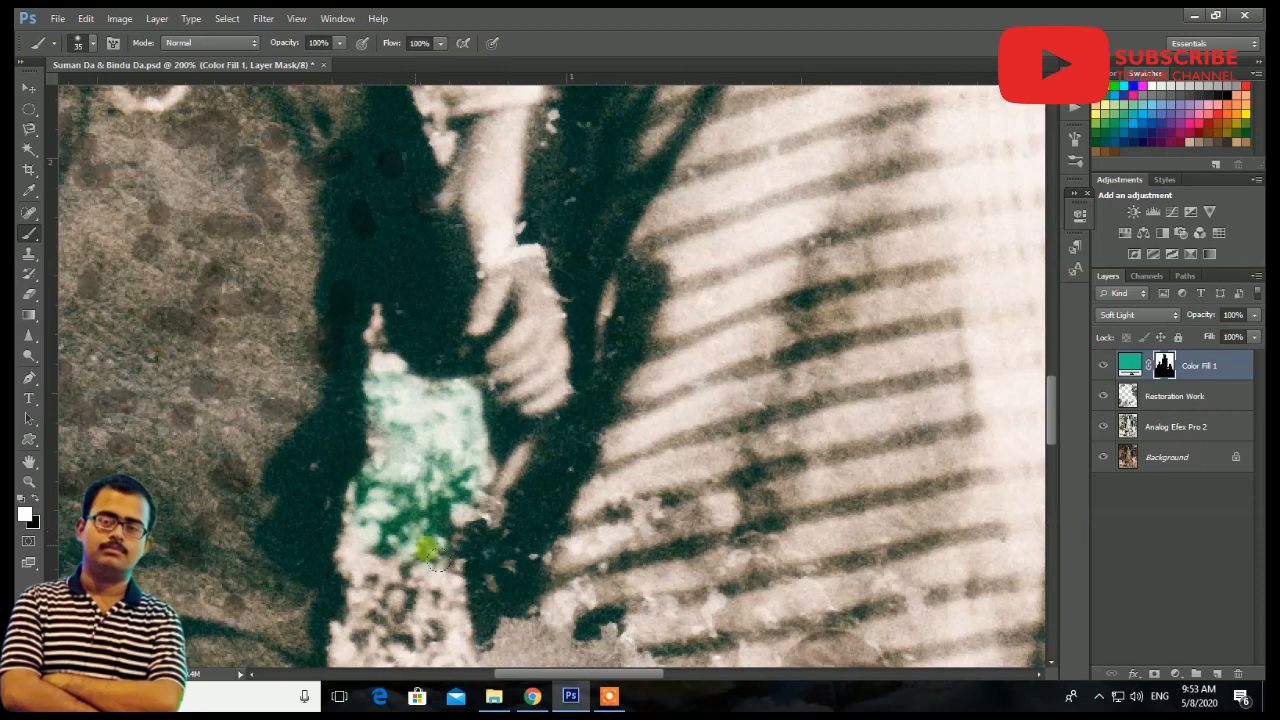
mouse_move(372, 488)
left_mouse_down()
mouse_move(405, 453)
mouse_move(398, 392)
left_mouse_up()
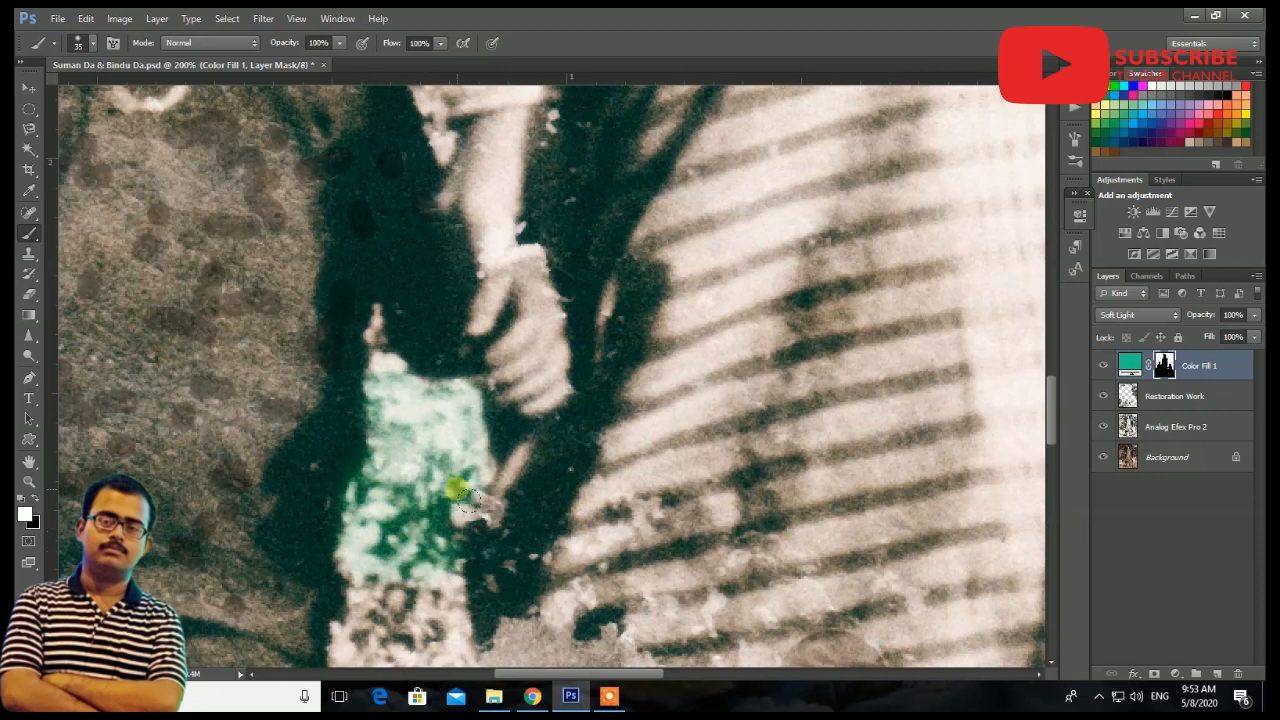
Fill the remaining foliage sliver just below the bangles between the older child's shoulder and arm with green, using a 25 px brush.
scroll(455, 480, "up", 5)
left_click_drag(438, 352, 444, 376)
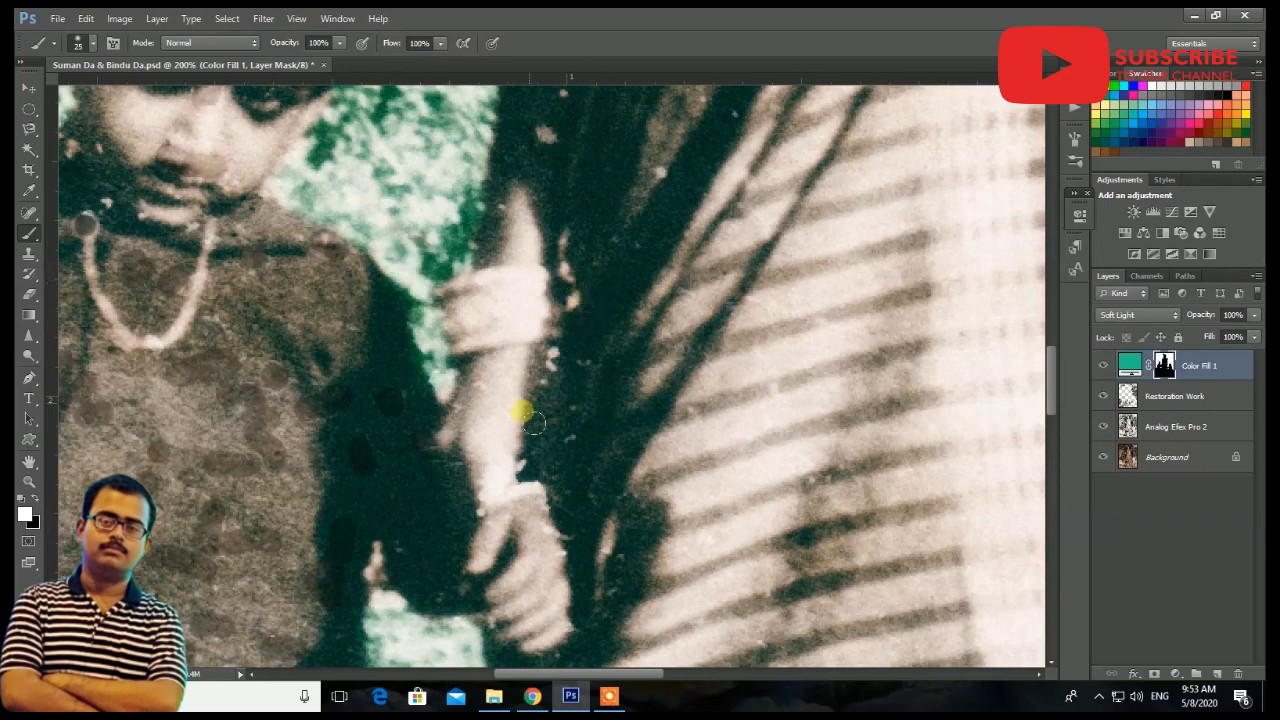
scroll(560, 360, "down", 1)
key("ctrl+minus")
key("ctrl+minus")
key("ctrl+minus")
key("ctrl+minus")
scroll(723, 263, "up", 2)
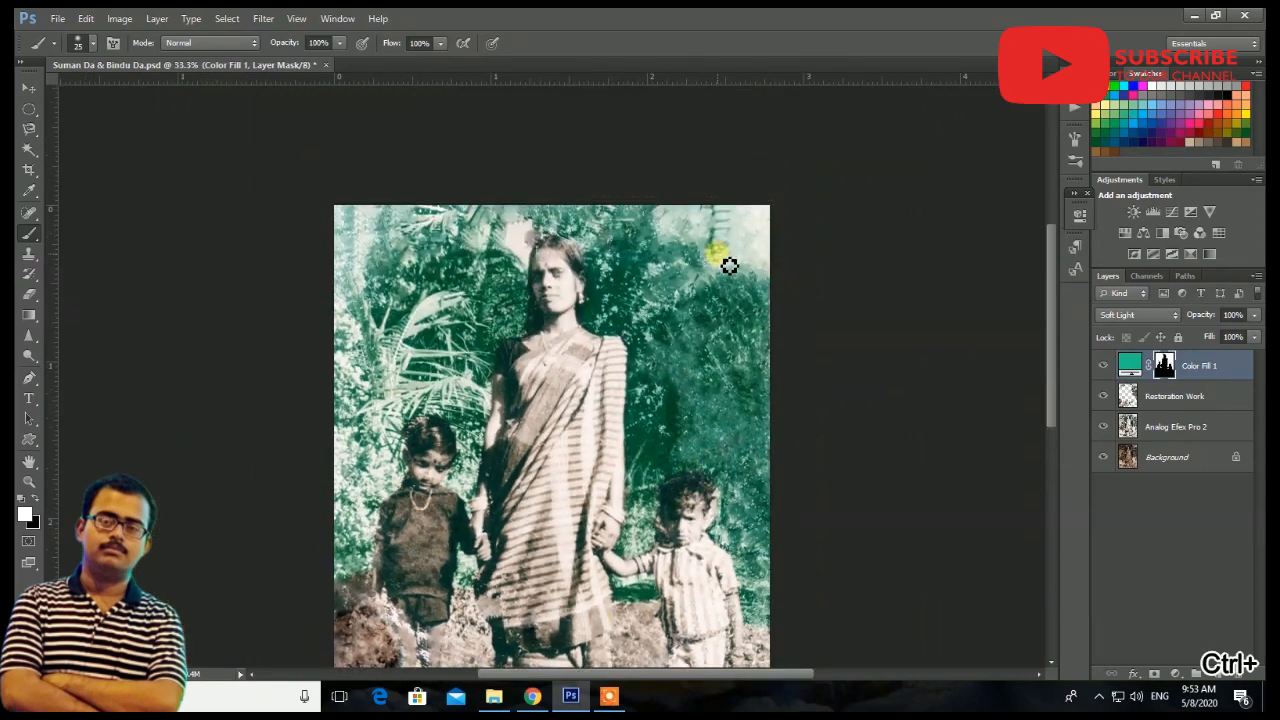
Rename the foliage colour fill layer as Green.
left_click(1183, 544)
scroll(655, 323, "down", 1)
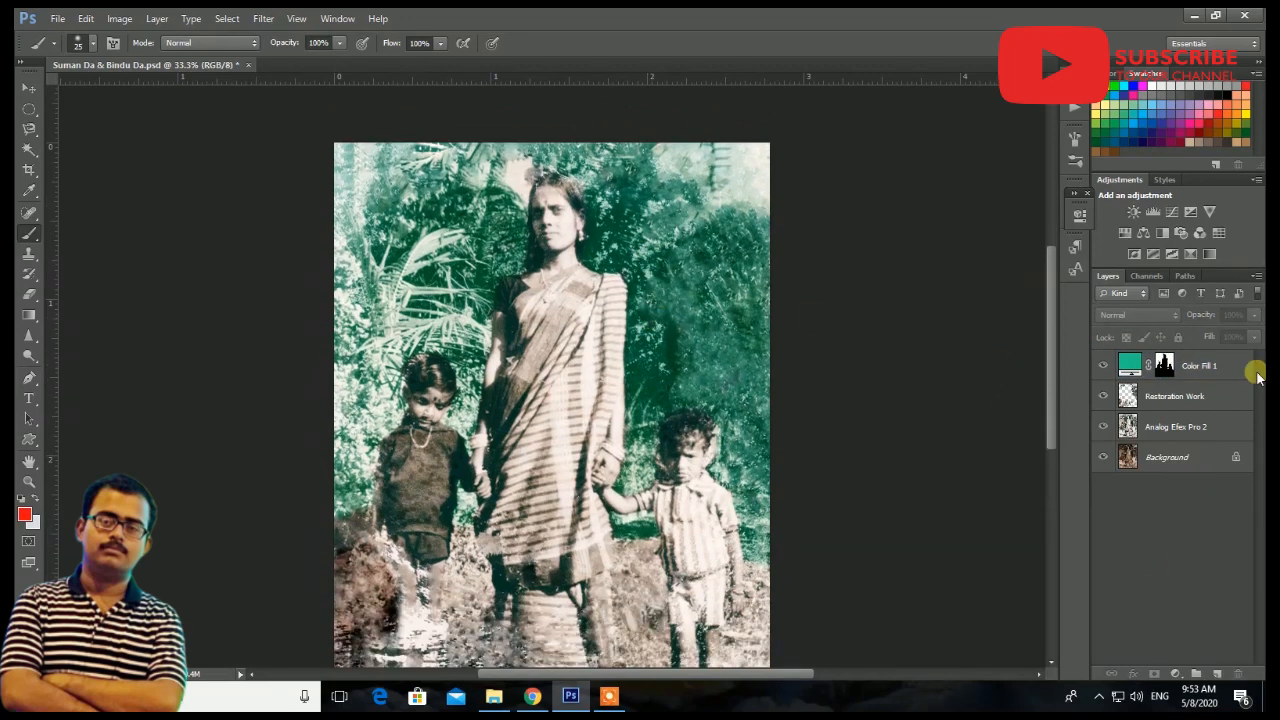
double_click(1205, 365)
type("Green")
left_click(1223, 491)
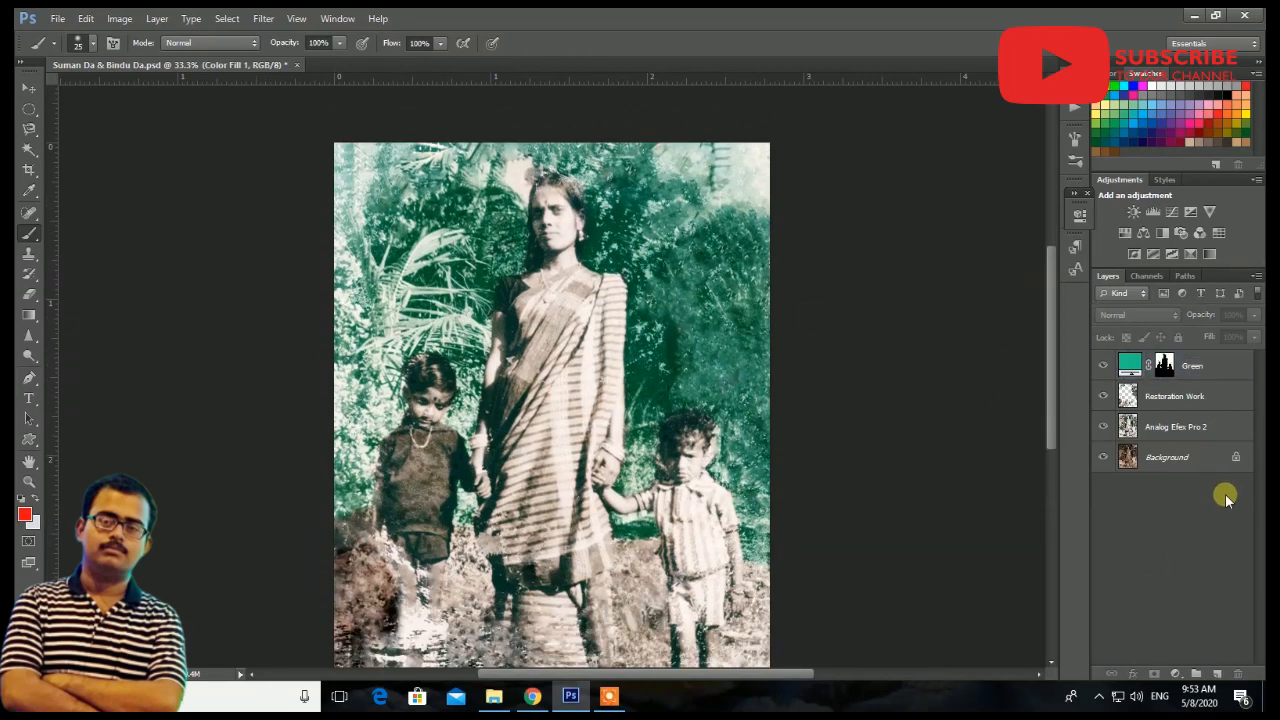
Add a solid colour fill layer in light blue (71b1ec) for the sky.
left_click(1175, 673)
left_click(1158, 334)
left_click(992, 348)
left_click(893, 283)
left_click(877, 274)
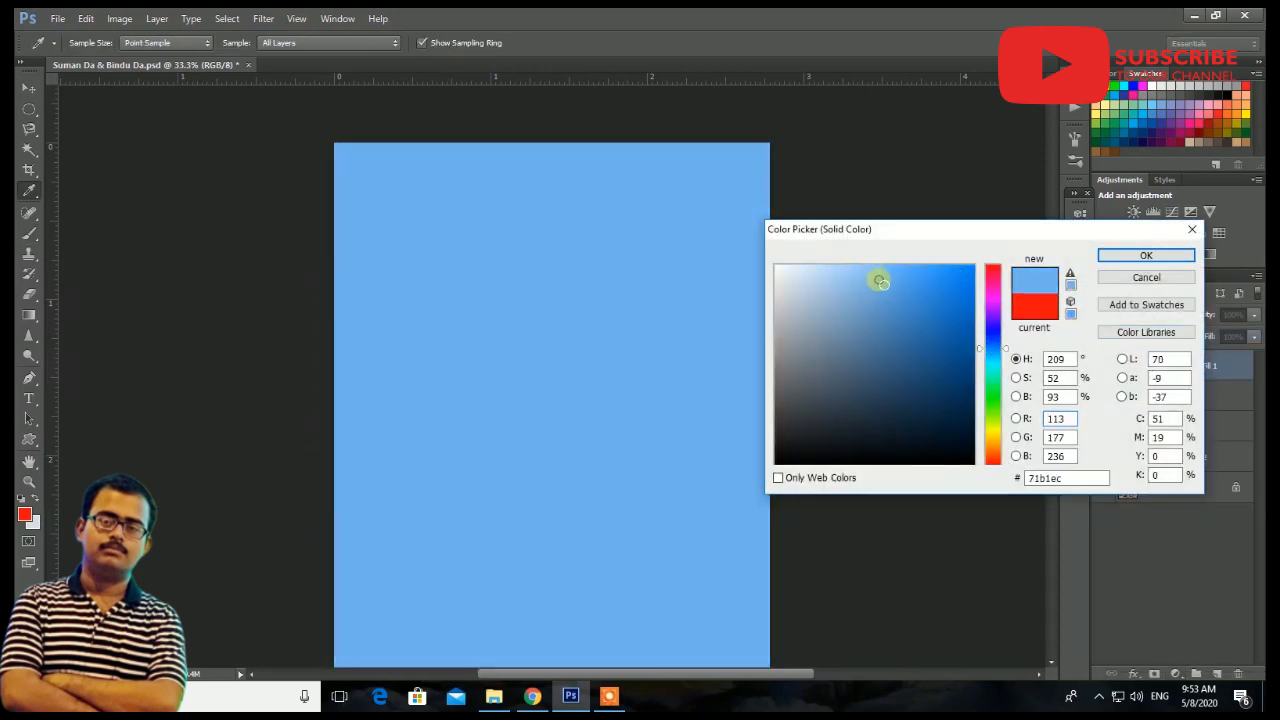
left_click(1146, 255)
Set the blue fill layer's blending to Soft Light and invert its mask to black.
left_click(1122, 318)
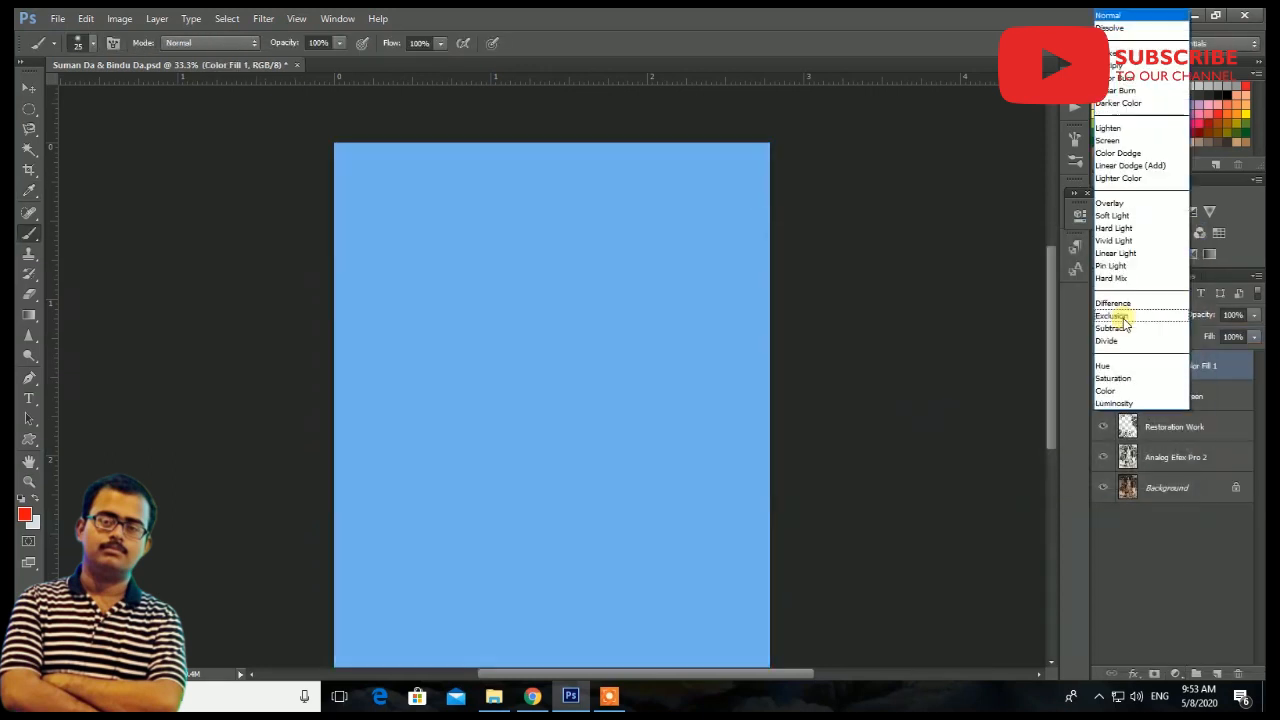
left_click(1112, 215)
left_click(1162, 365)
key("ctrl+i")
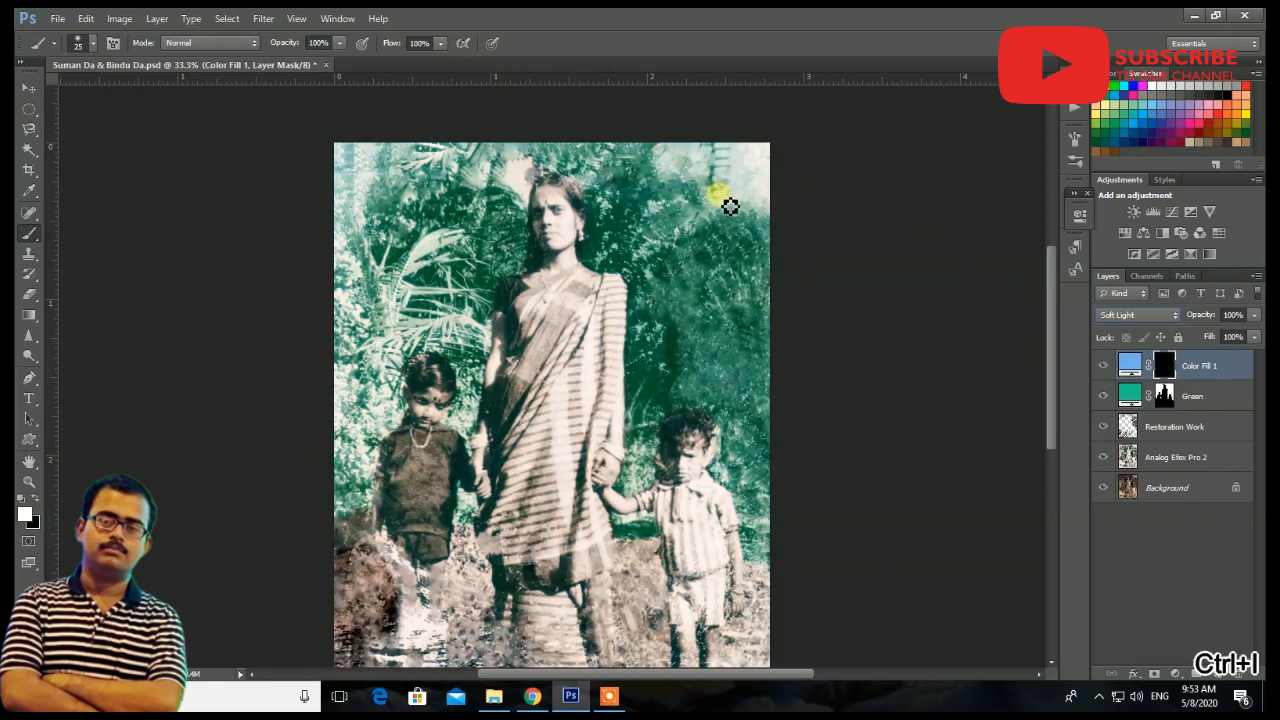
Paint blue over the sky patches in the photo's upper-right corner and beside the woman's head, using 200 px and 125 px brushes.
key("bracketright")
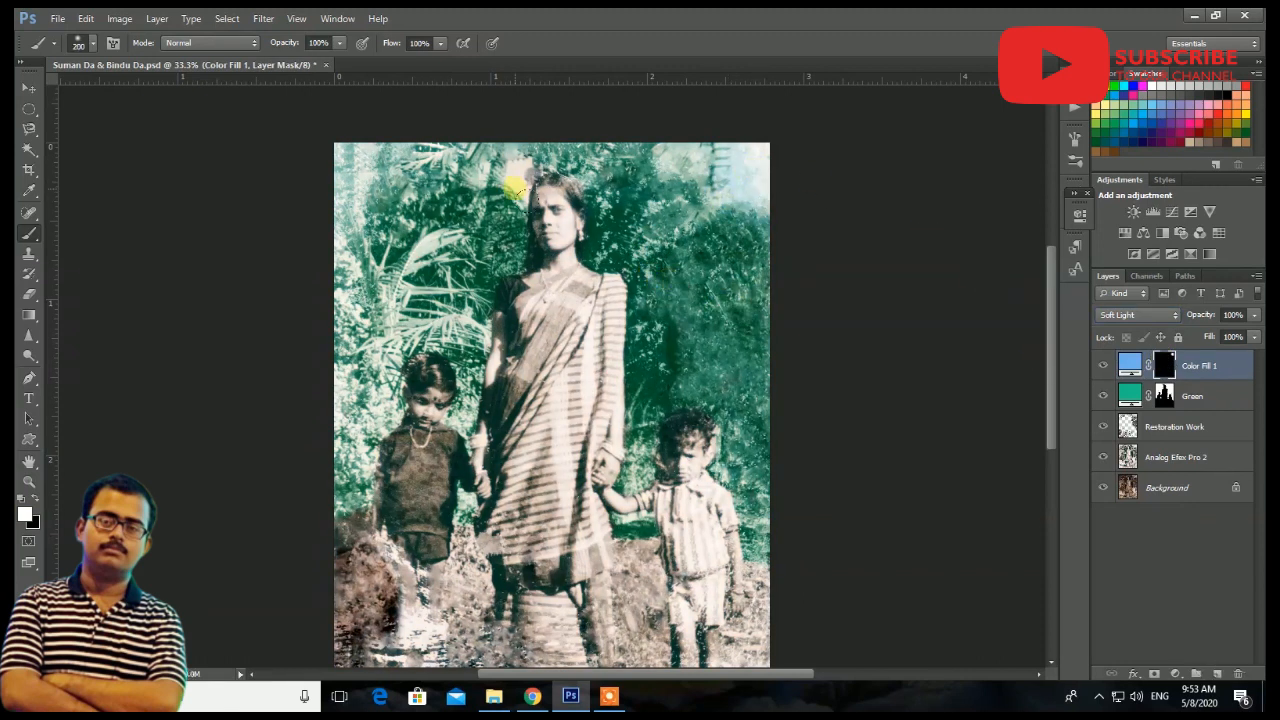
mouse_move(537, 197)
left_mouse_down()
mouse_move(477, 181)
mouse_move(535, 175)
left_mouse_up()
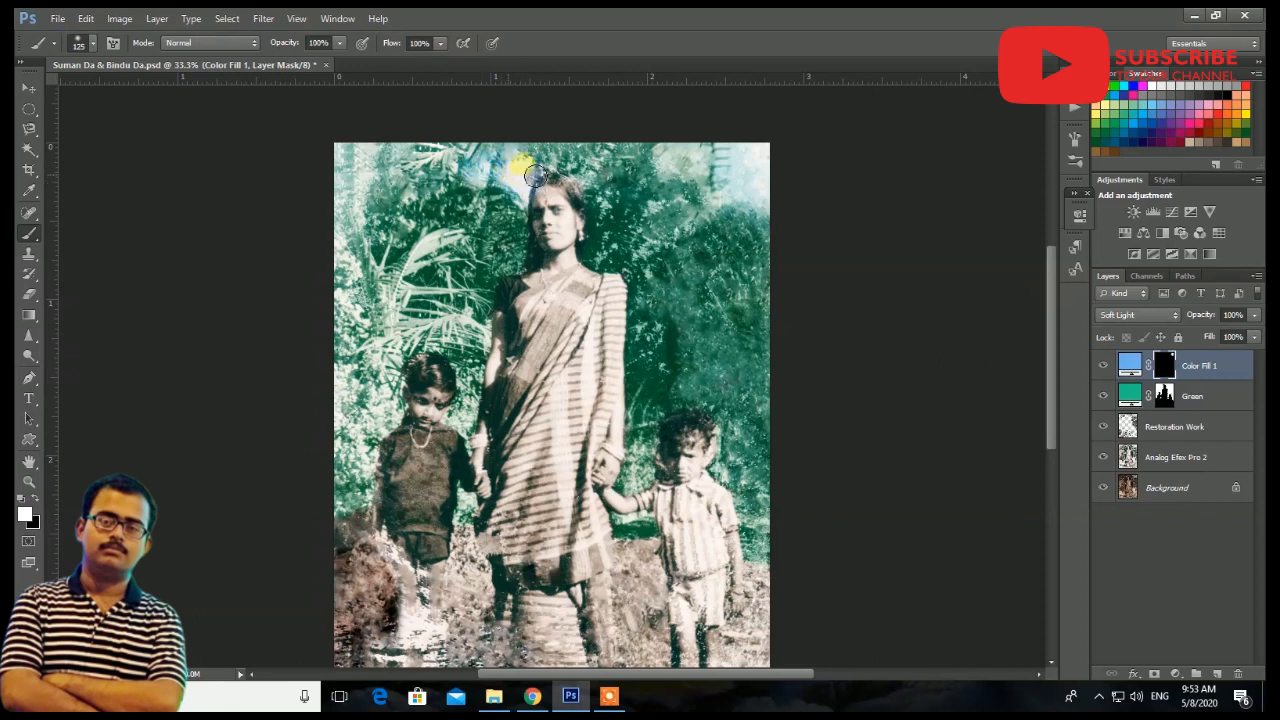
mouse_move(776, 162)
left_mouse_down()
mouse_move(795, 198)
mouse_move(519, 192)
left_mouse_up()
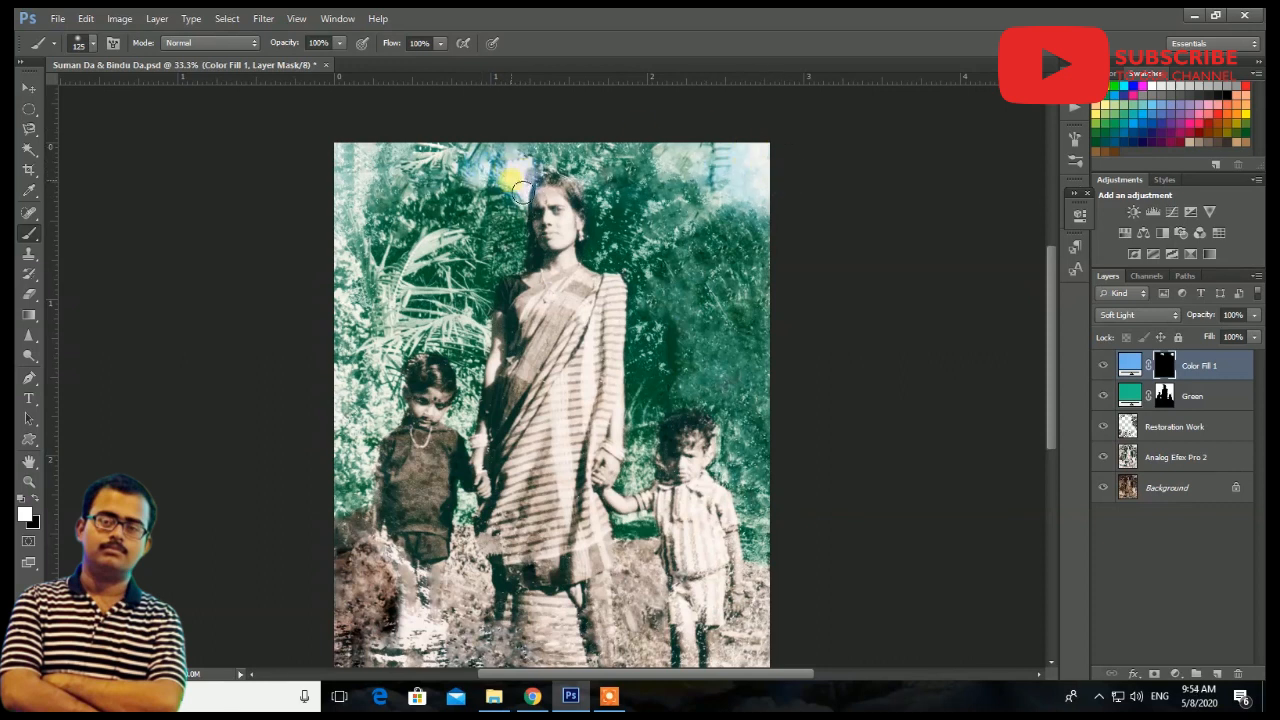
Duplicate the blue fill layer to strengthen the sky tint, undoing the second extra copy.
left_click(1190, 366)
key("ctrl+j")
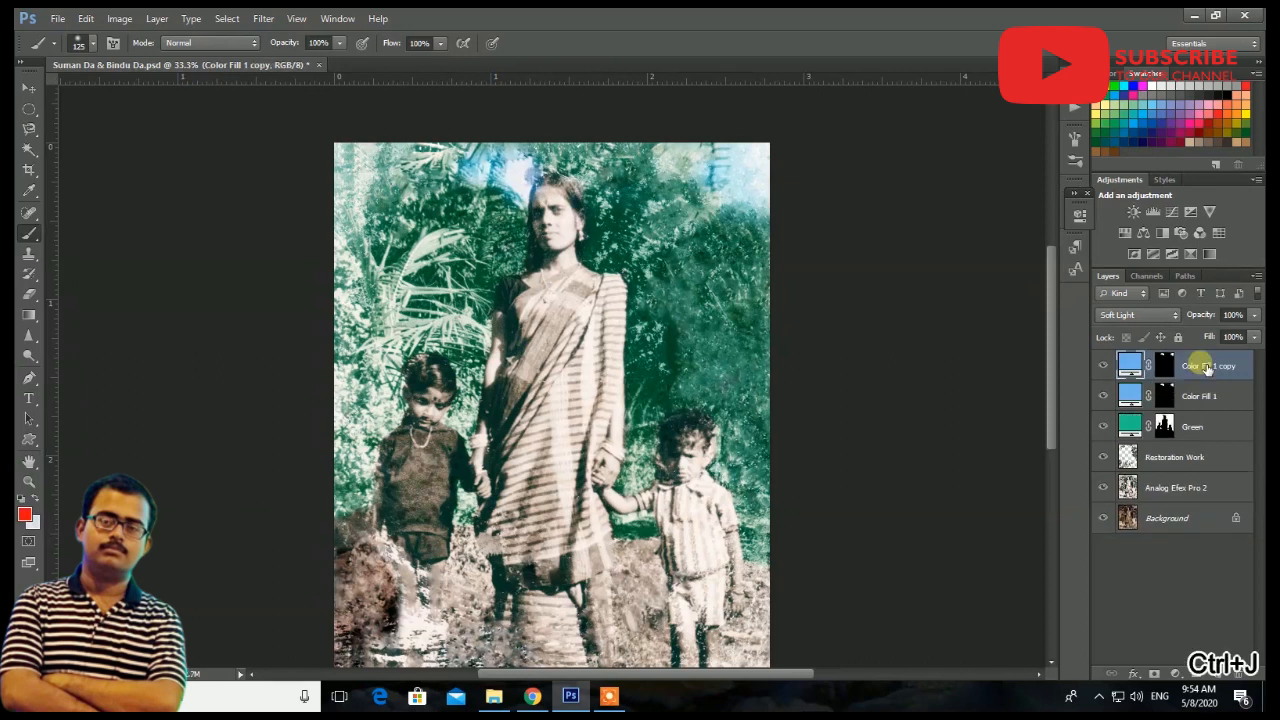
key("ctrl+j")
key("ctrl+alt+z")
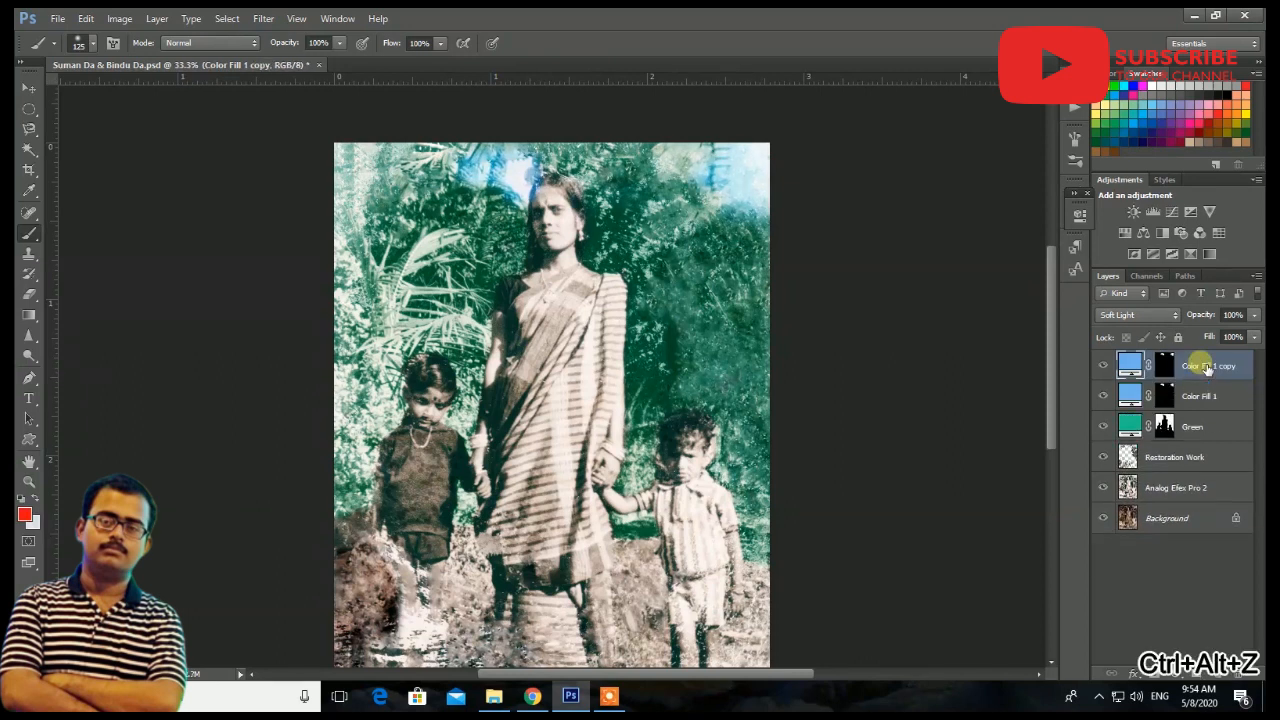
Delete both blue sky fill layers and select the Green layer's mask.
scroll(794, 280, "down", 1)
left_click(1166, 397)
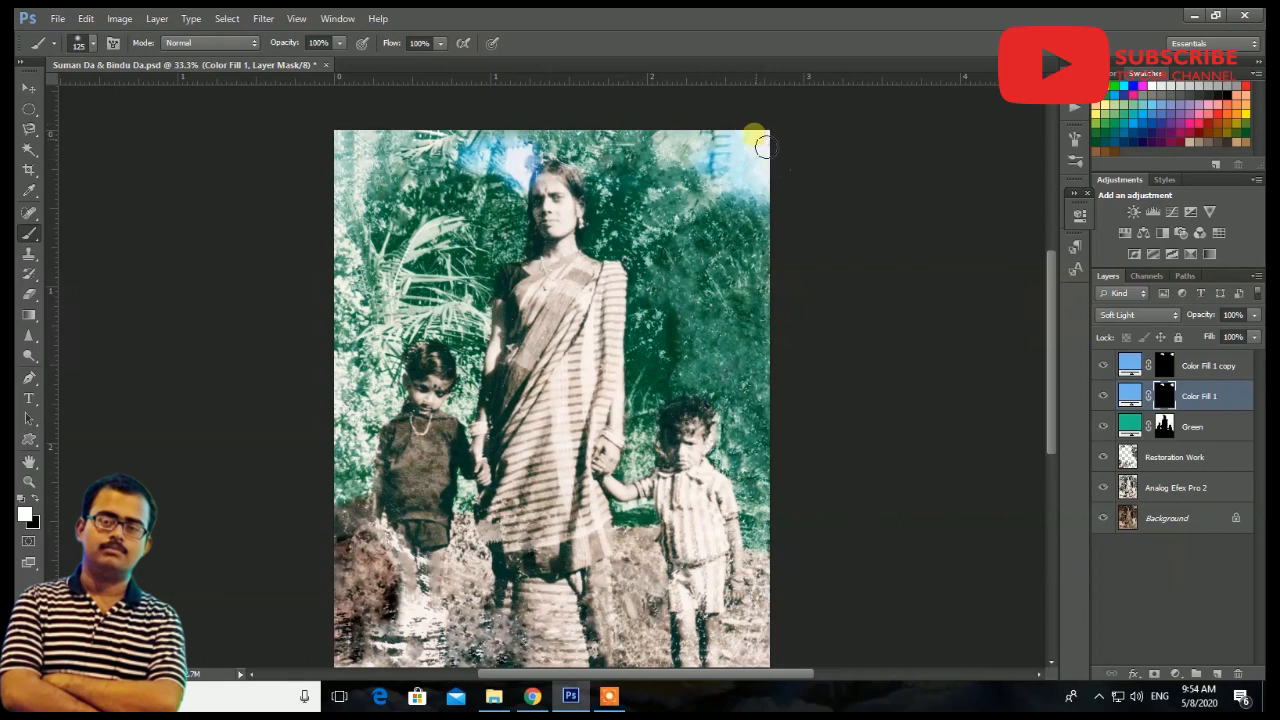
scroll(781, 163, "down", 3)
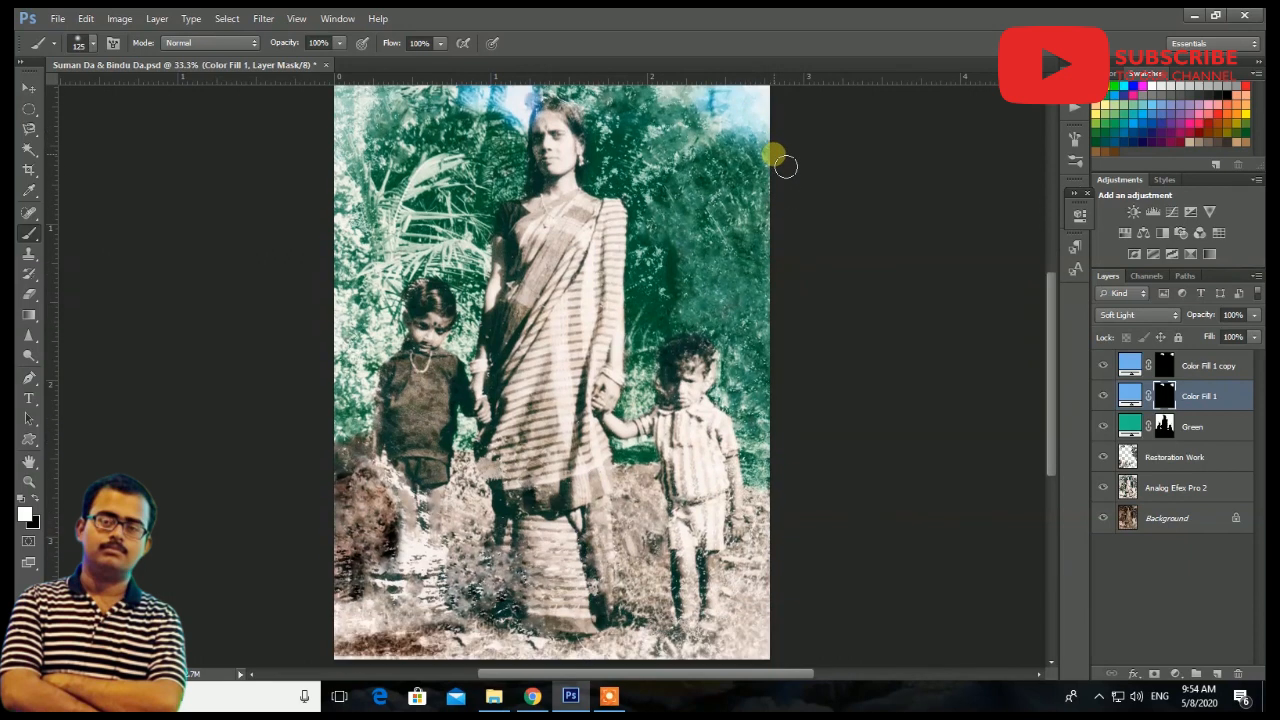
scroll(786, 166, "up", 5)
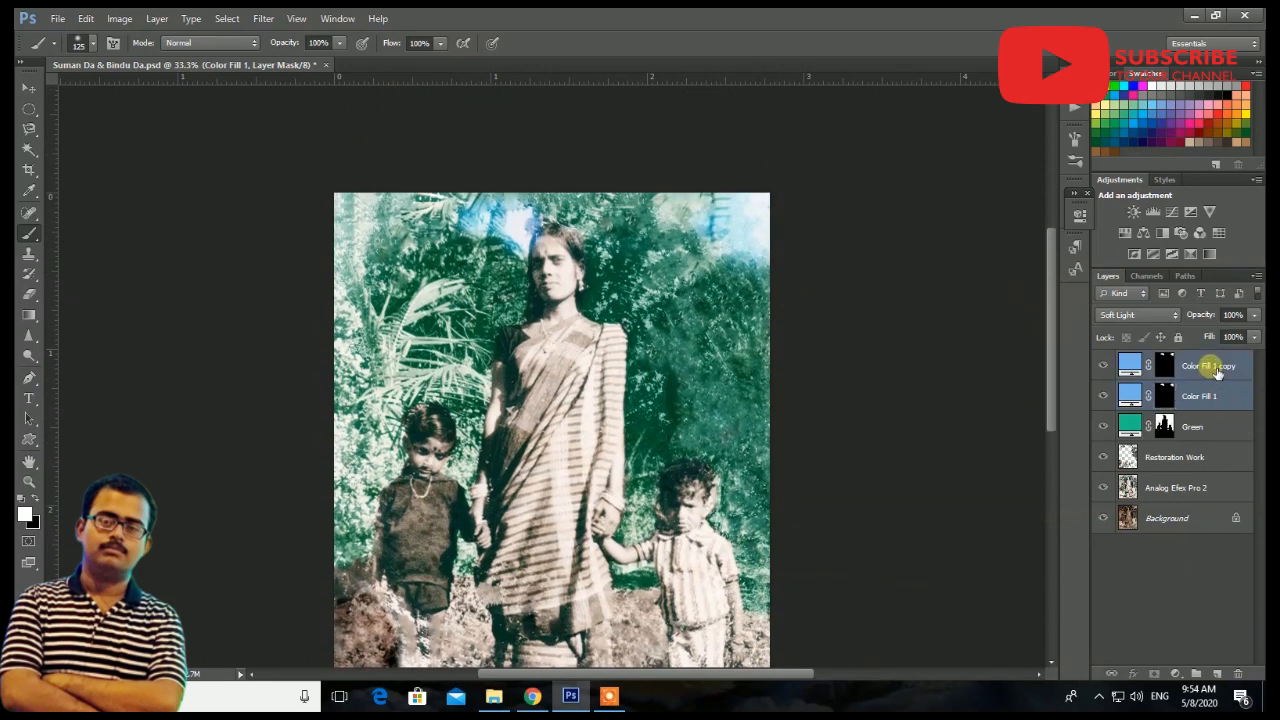
left_click(1217, 370, "shift")
key("Delete")
left_click(1166, 369)
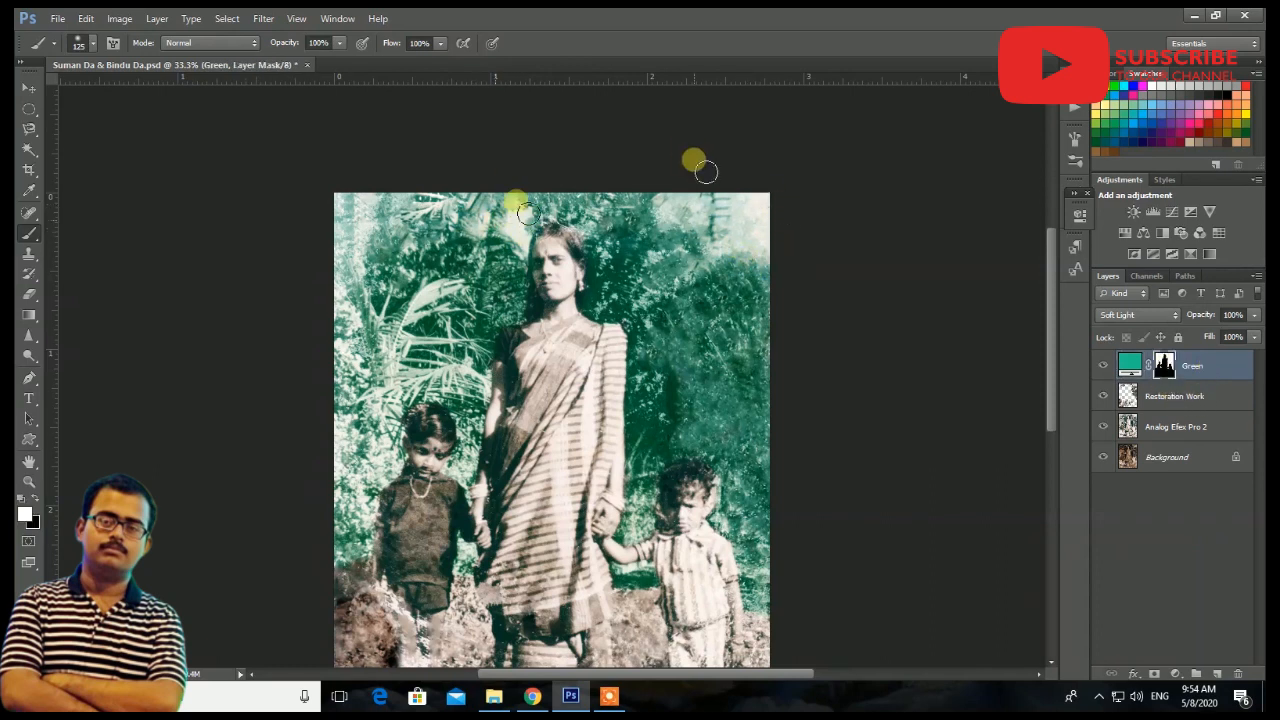
Add a solid colour fill layer in green (099f50) for the grass on the ground.
scroll(795, 245, "down", 5)
left_click(1150, 565)
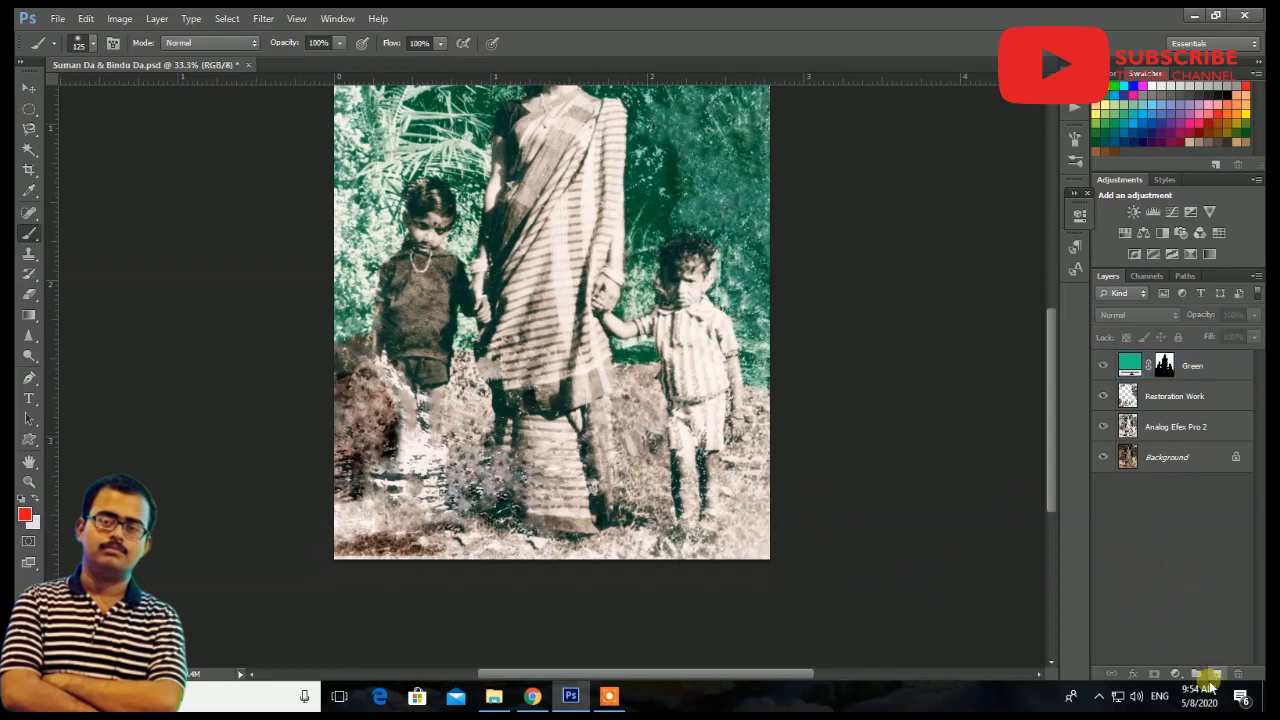
left_click(1174, 674)
left_click(1130, 350)
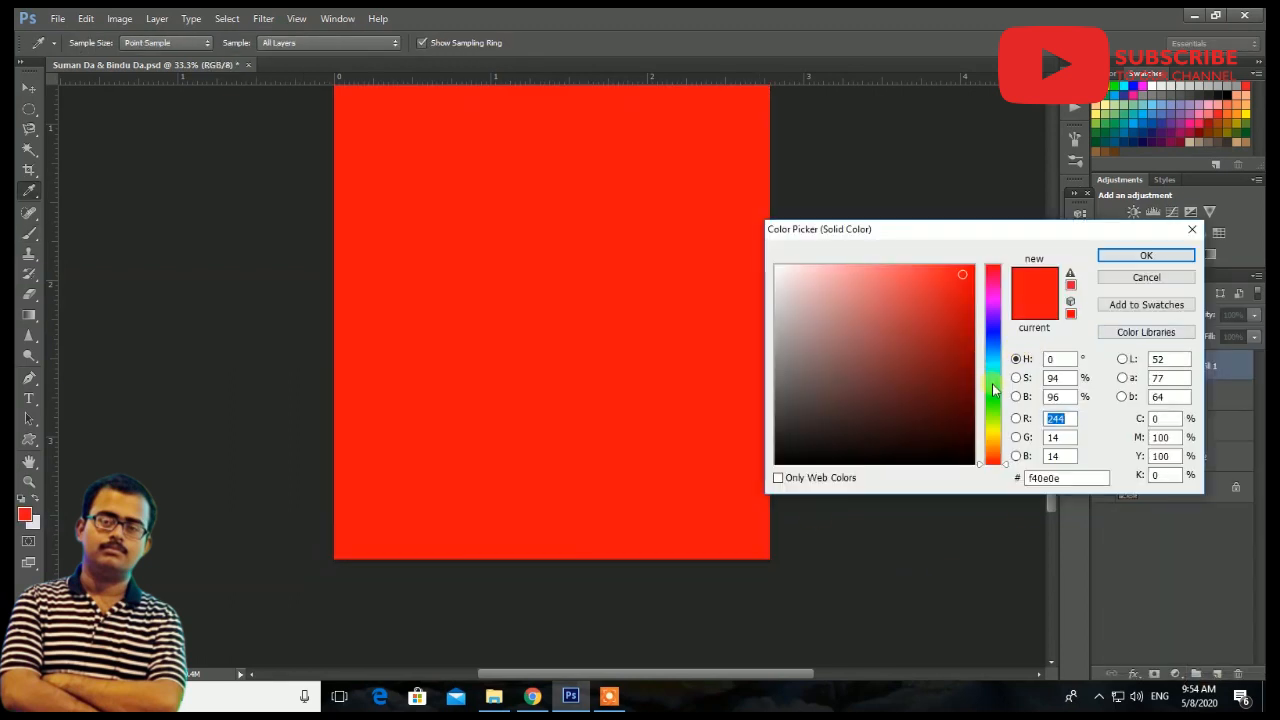
left_click_drag(993, 390, 993, 382)
left_click(962, 345)
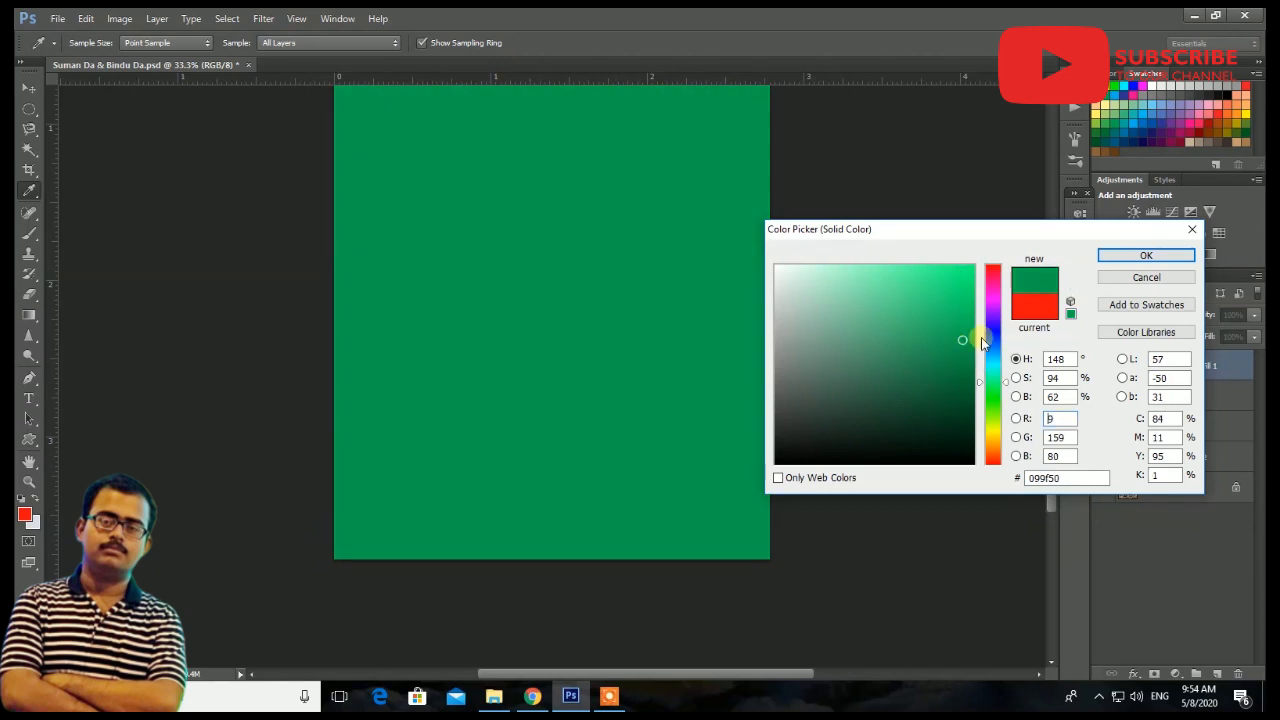
key("Return")
Set the grass fill layer's blending to Soft Light and invert its mask to black.
left_click(1136, 314)
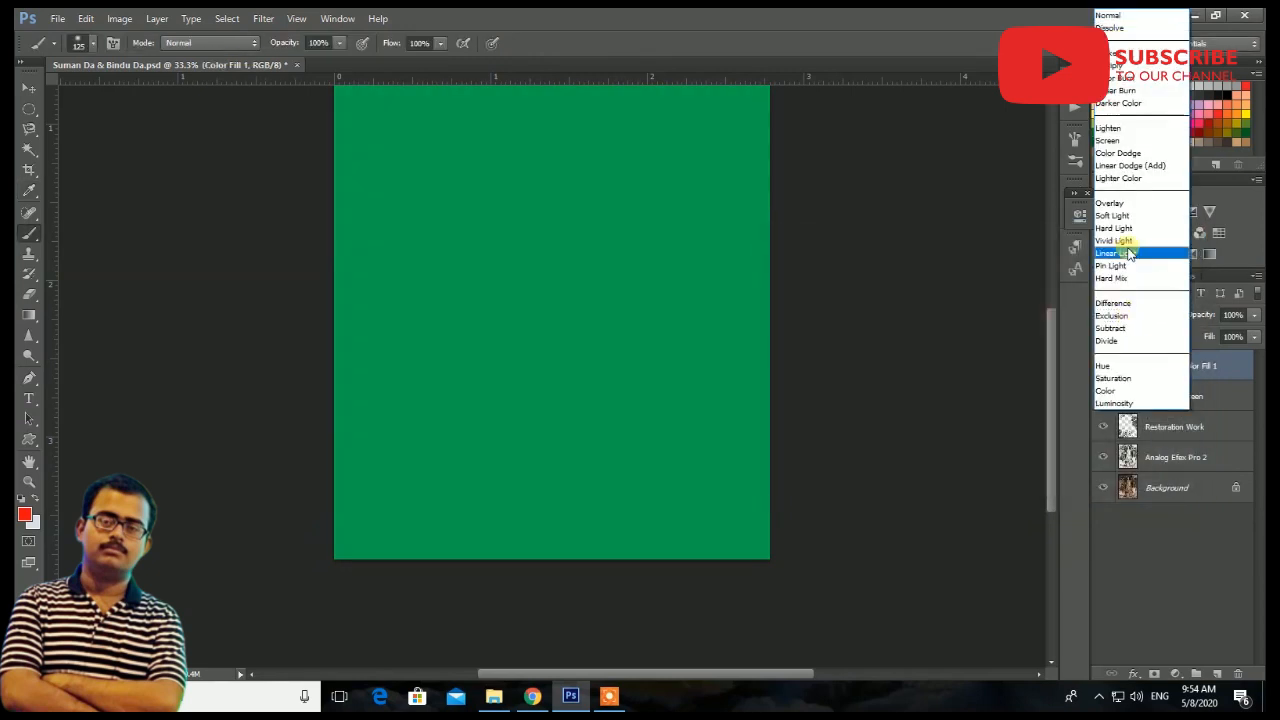
left_click(1112, 215)
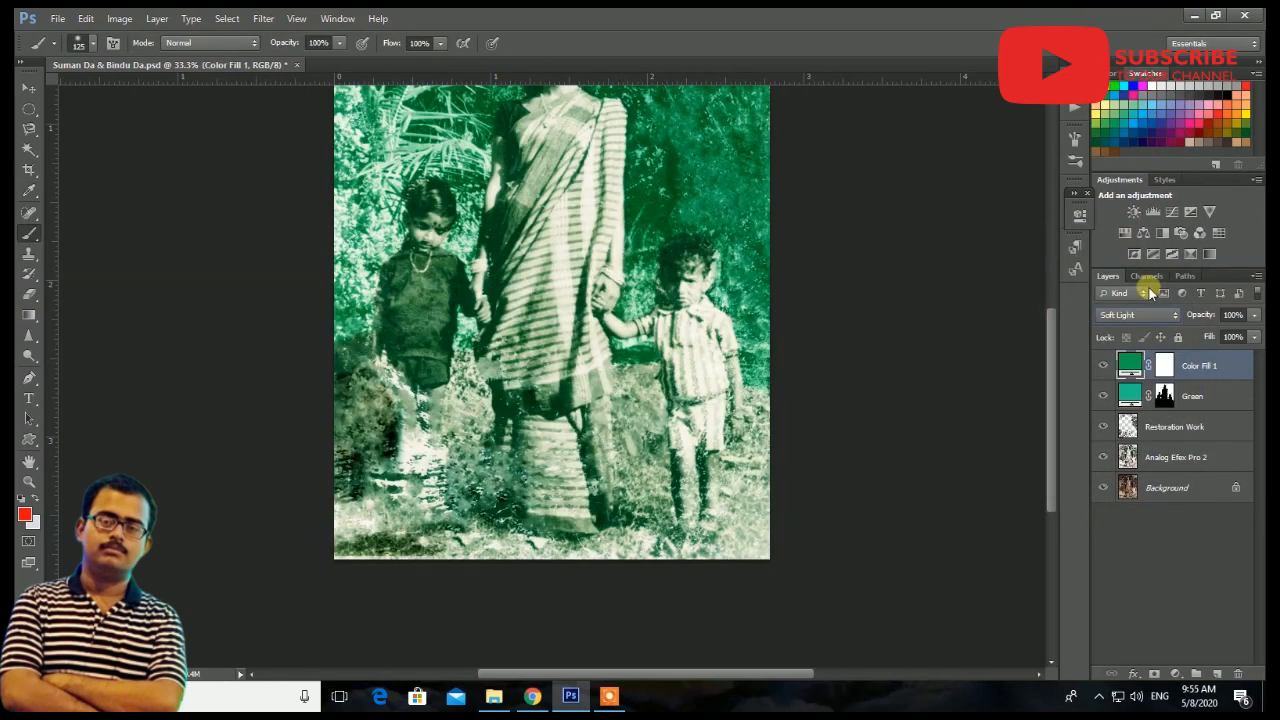
left_click(1164, 365)
key("ctrl+i")
Paint green over the grass around the boy, beside the woman's skirt and along the photo's lower edge, using a 125 px brush.
key("ctrl+plus")
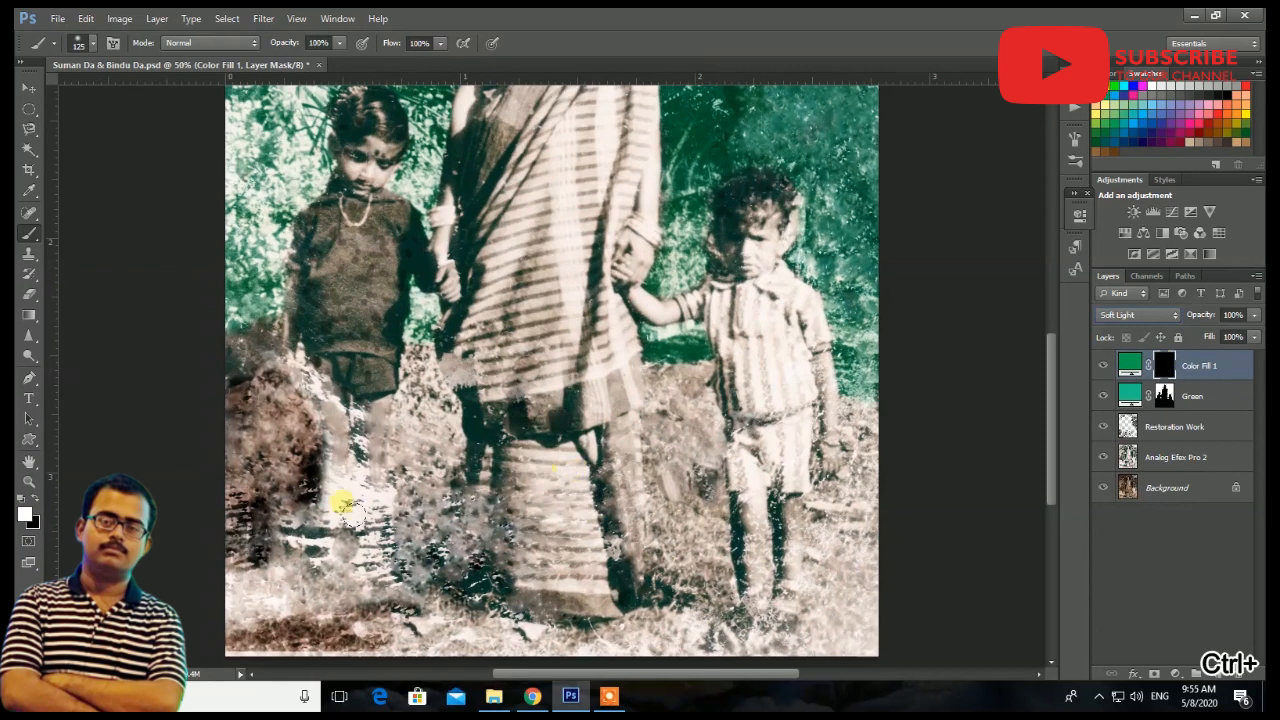
mouse_move(696, 459)
left_mouse_down()
mouse_move(666, 428)
mouse_move(696, 398)
left_mouse_up()
left_click_drag(677, 467, 694, 510)
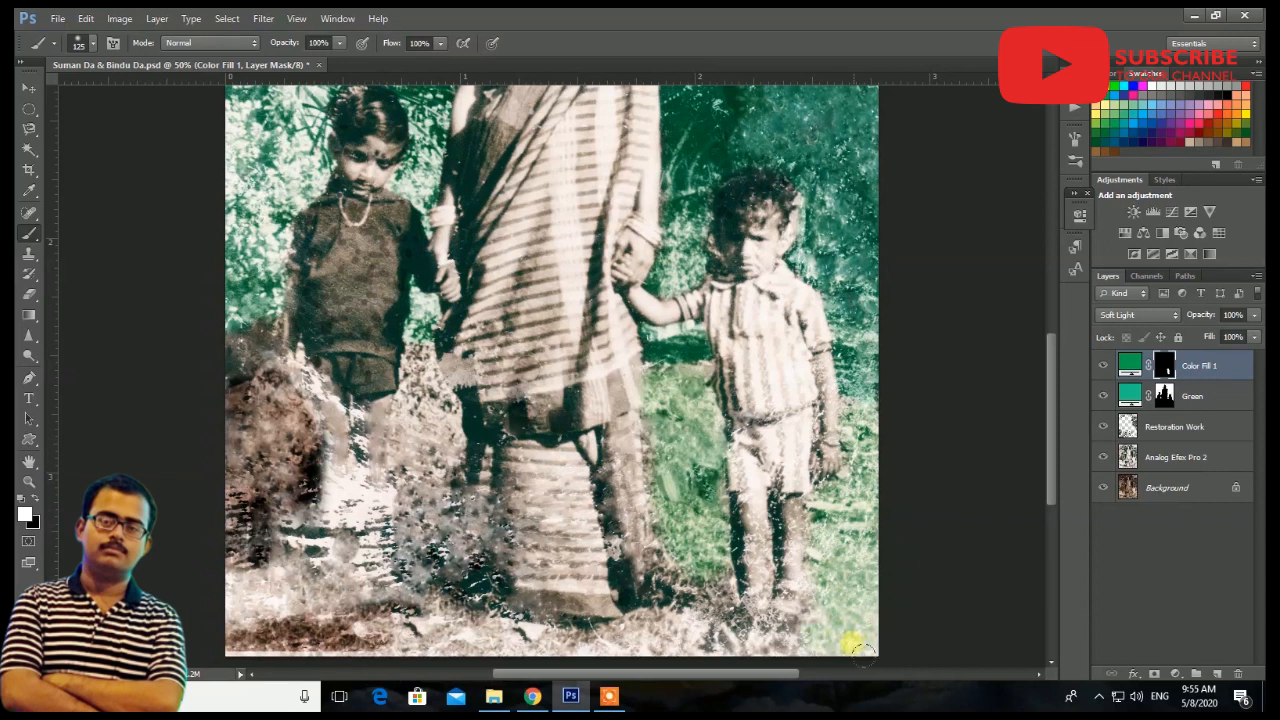
mouse_move(670, 643)
left_mouse_down()
mouse_move(560, 655)
mouse_move(460, 625)
mouse_move(438, 532)
left_mouse_up()
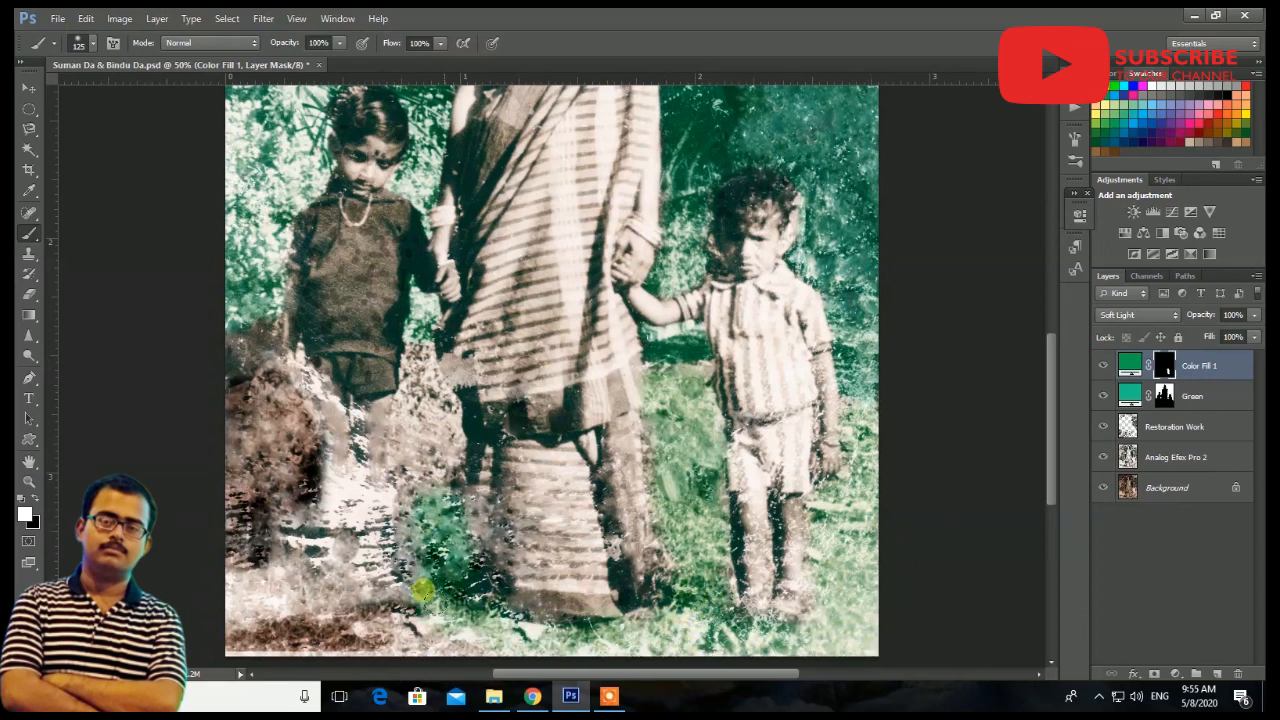
mouse_move(422, 592)
left_mouse_down()
mouse_move(316, 630)
mouse_move(222, 632)
left_mouse_up()
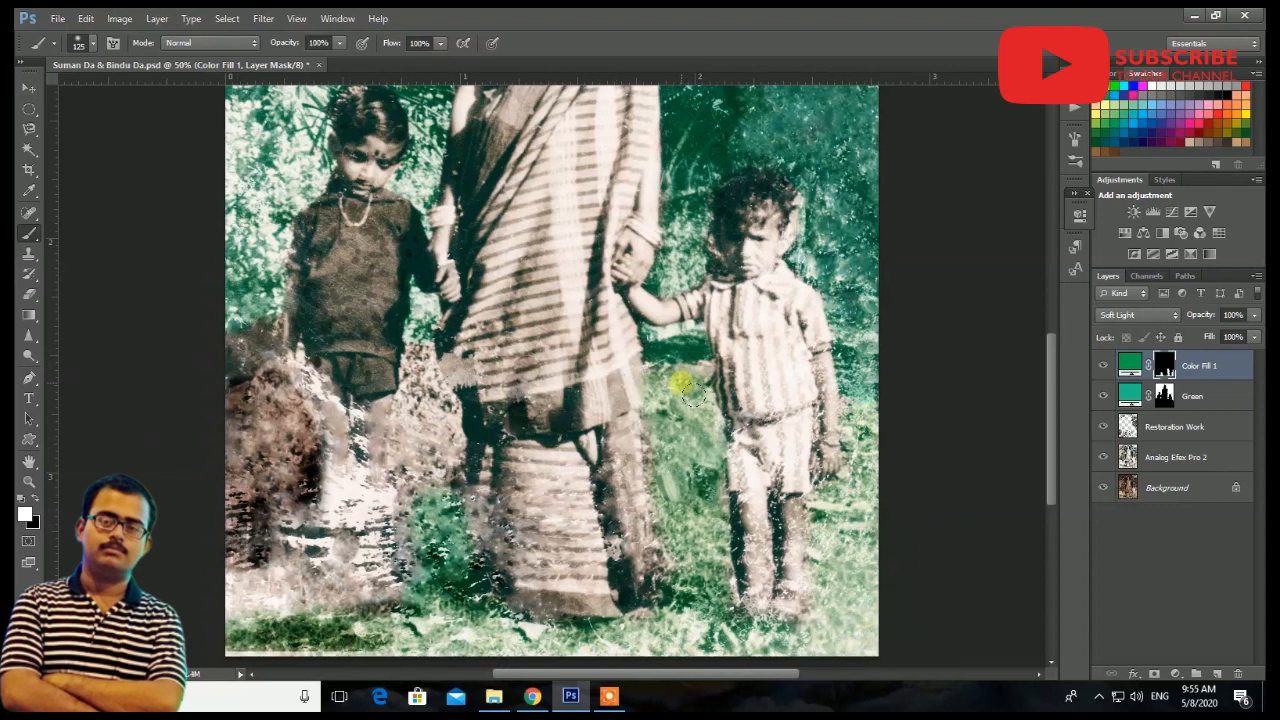
Rename the grass fill layer as land Grass and change its fill colour to green 028841.
double_click(1200, 366)
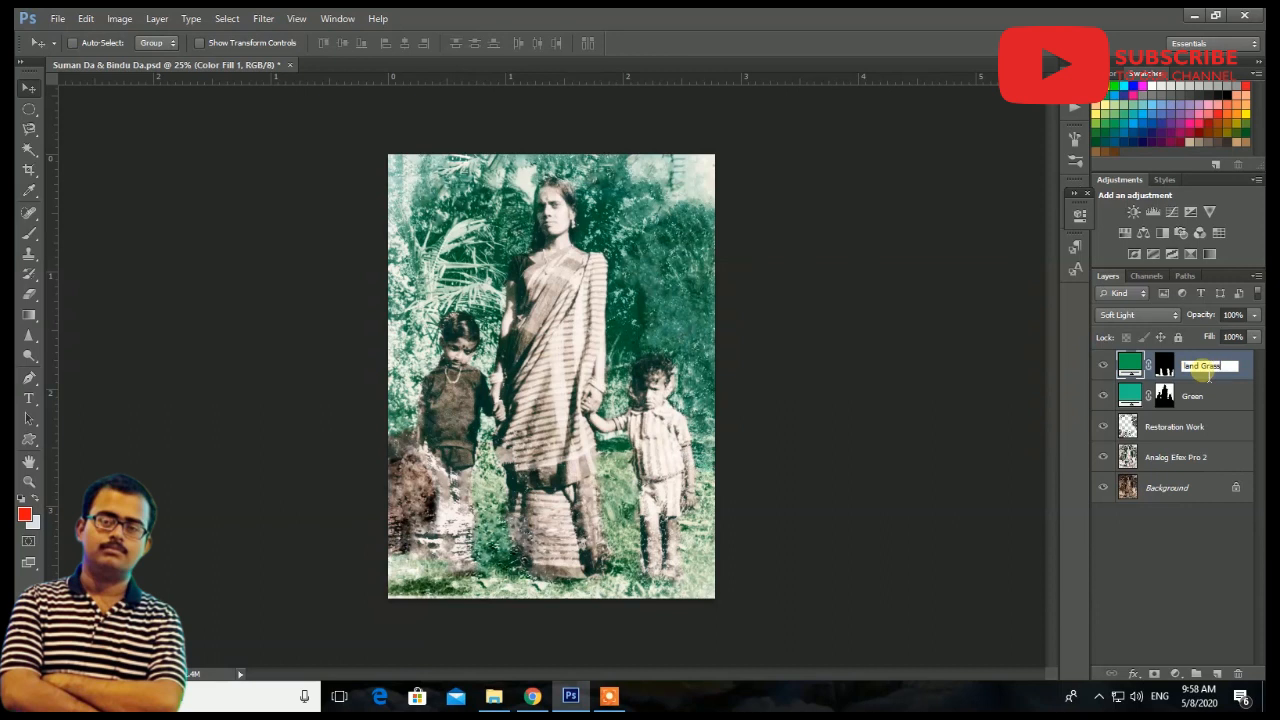
key("Return")
double_click(1128, 366)
mouse_move(970, 366)
left_mouse_down()
mouse_move(957, 400)
mouse_move(916, 372)
mouse_move(923, 348)
left_mouse_up()
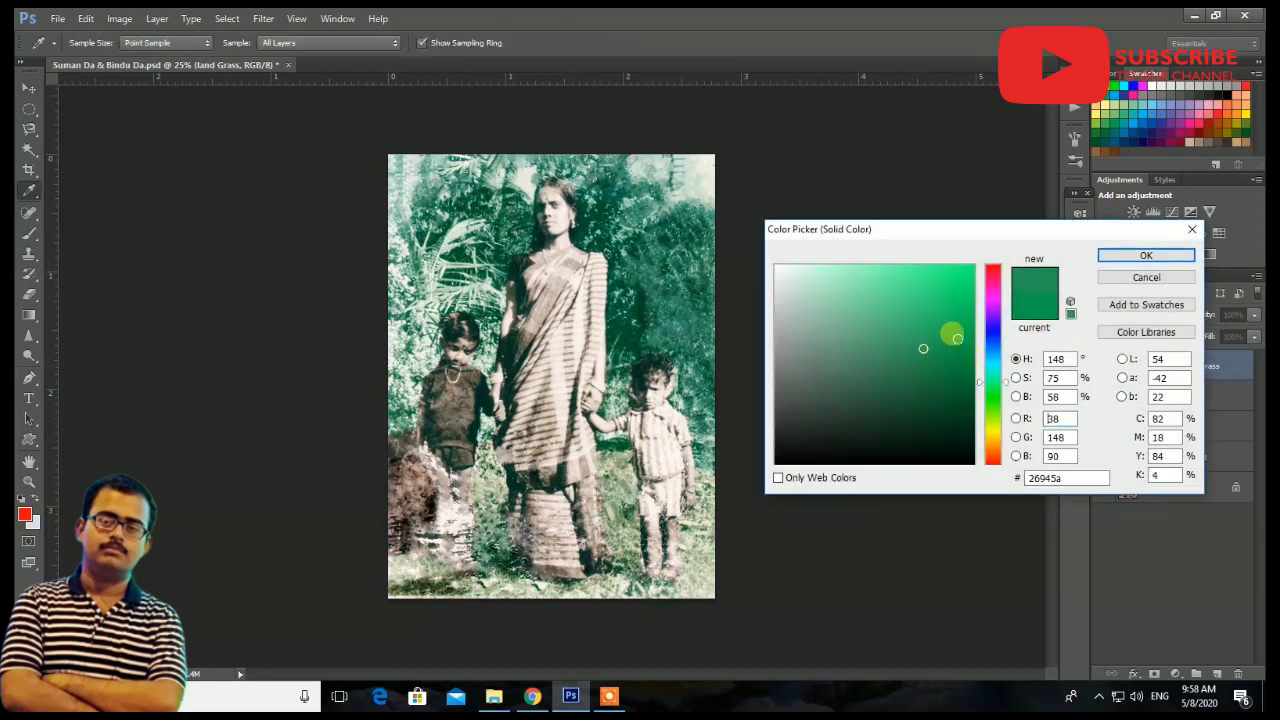
left_click(1146, 255)
Try duplicating the land Grass layer to intensify the grass colour, and undo each copy.
key("ctrl+j")
key("ctrl+z")
double_click(1128, 366)
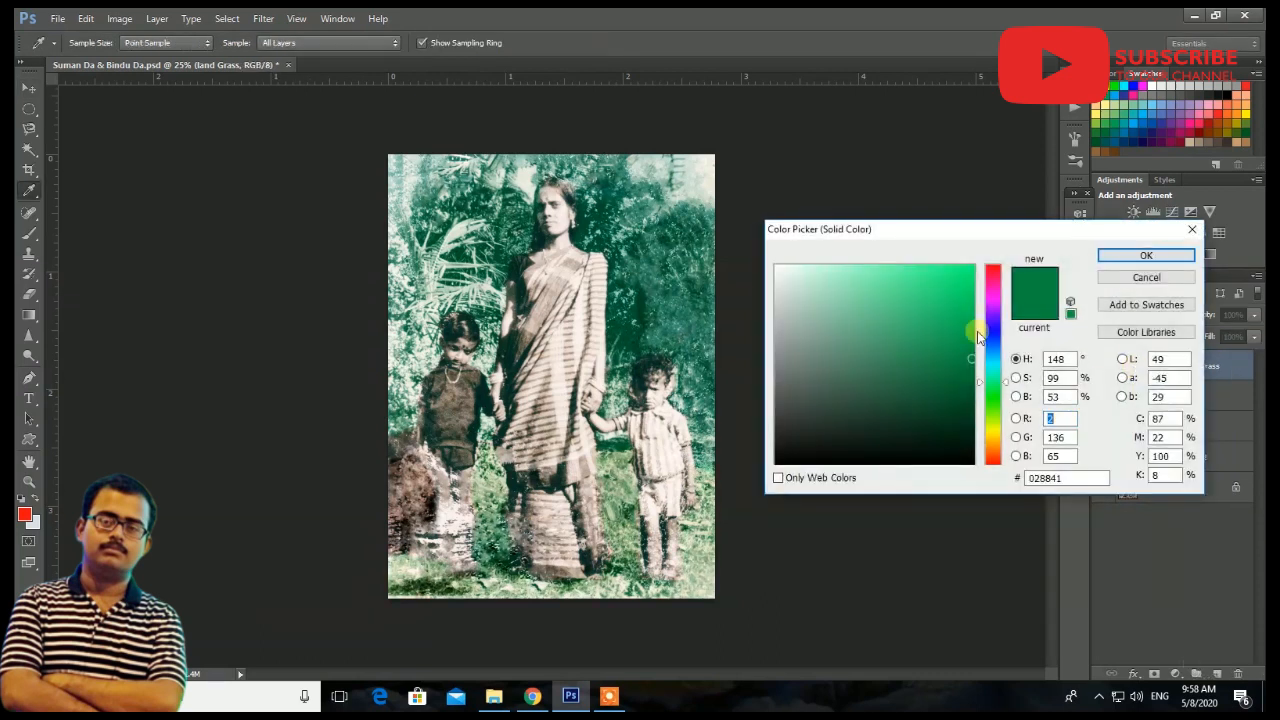
left_click(1146, 275)
key("ctrl+j")
key("ctrl+z")
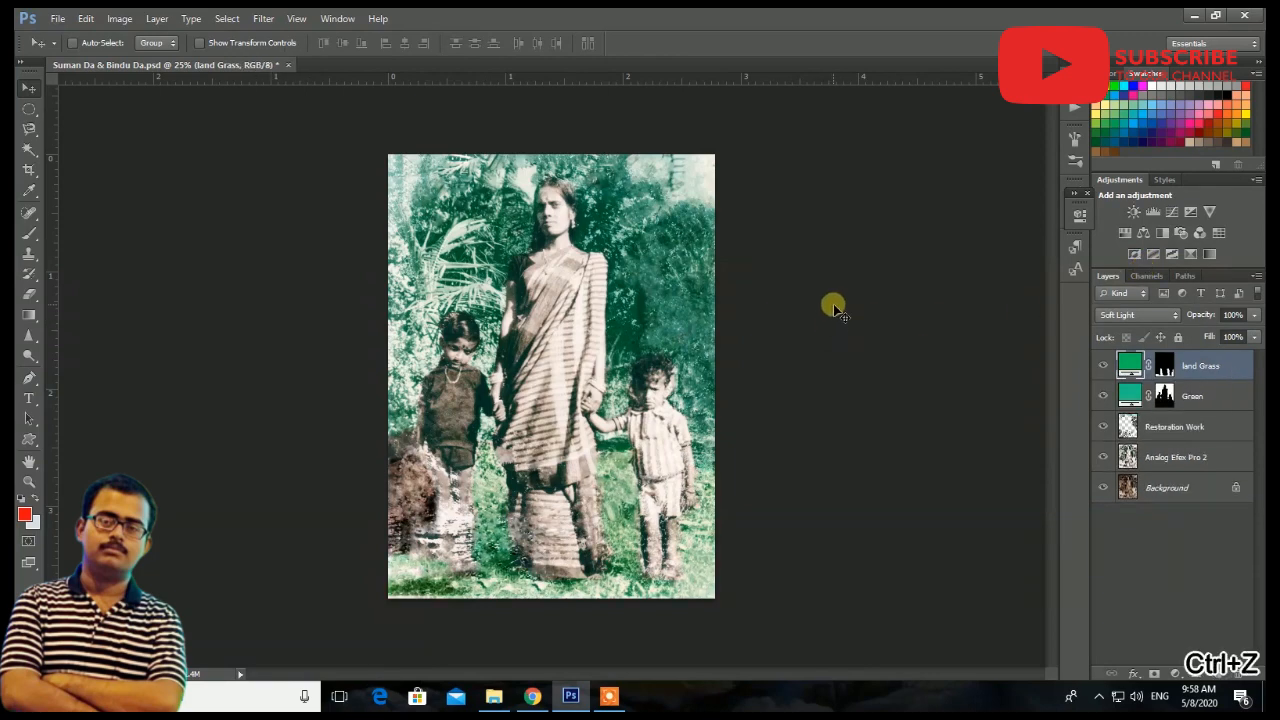
key("ctrl+plus")
key("ctrl+plus")
key("ctrl+plus")
key("ctrl+plus")
key("ctrl+plus")
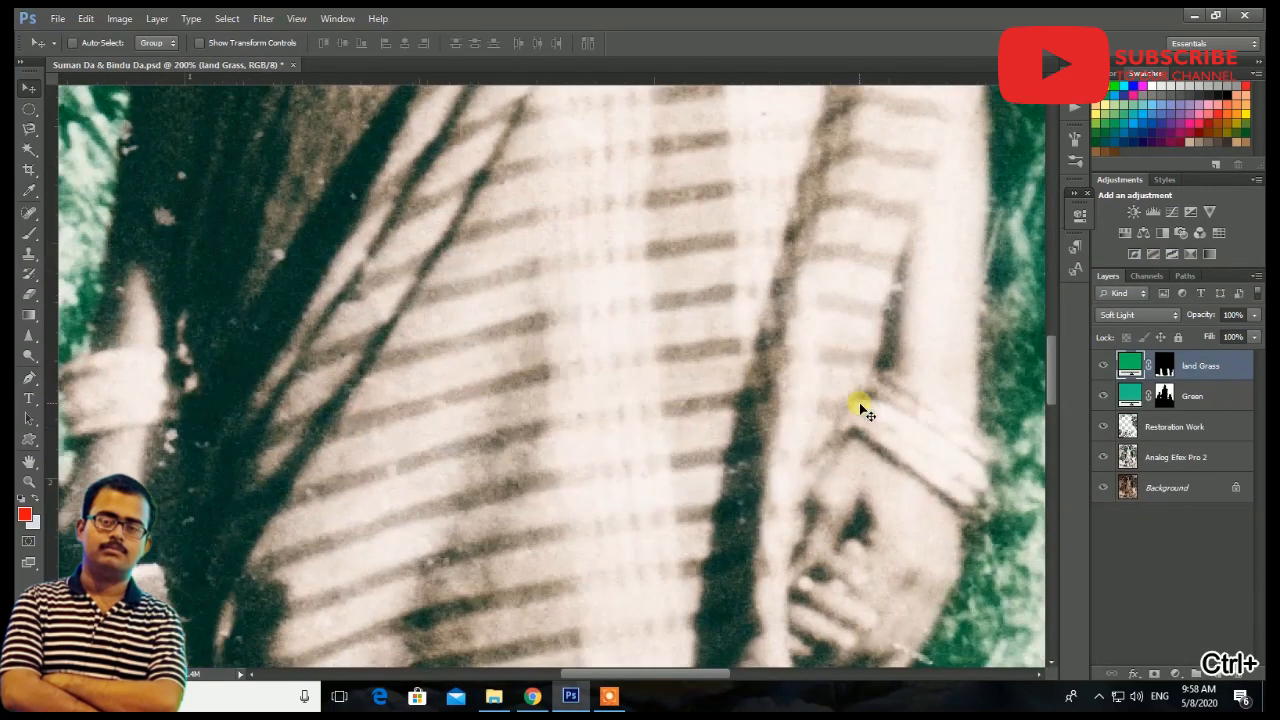
Touch up the Green layer's mask in white around the boy's head with a 40 px brush.
left_click_drag(860, 406, 220, 329)
left_click(1164, 394)
key("d")
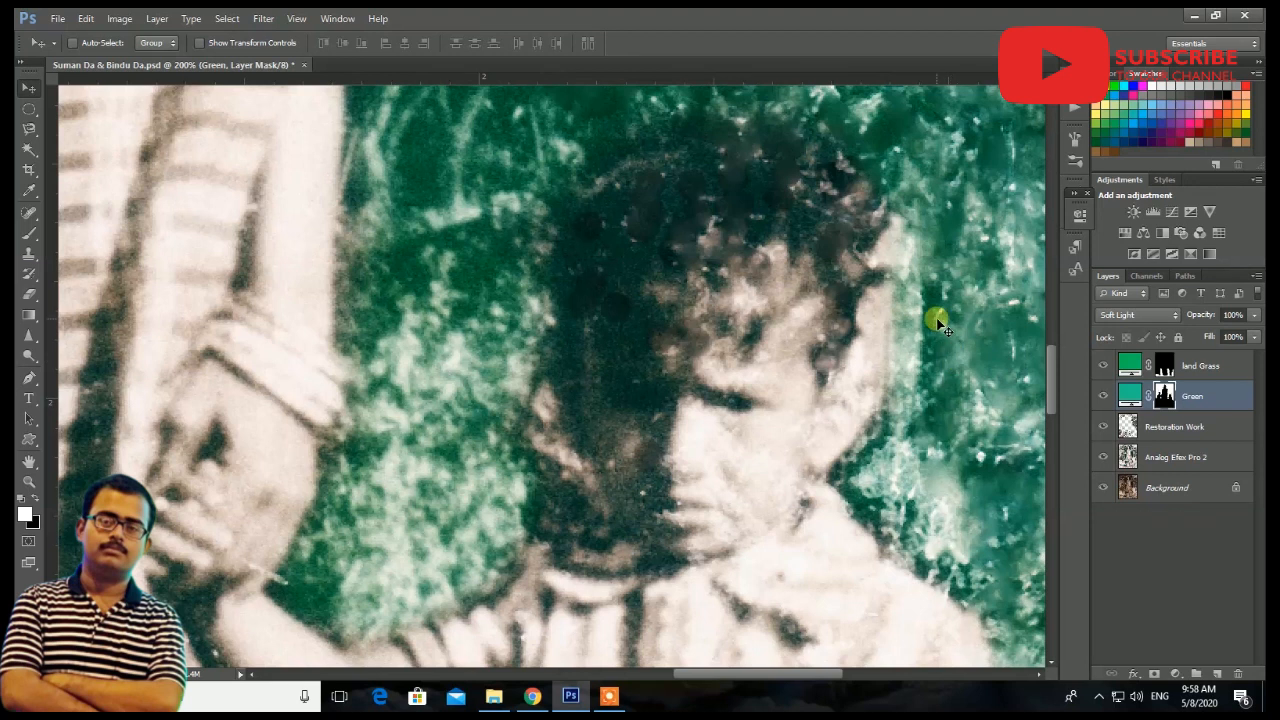
key("b")
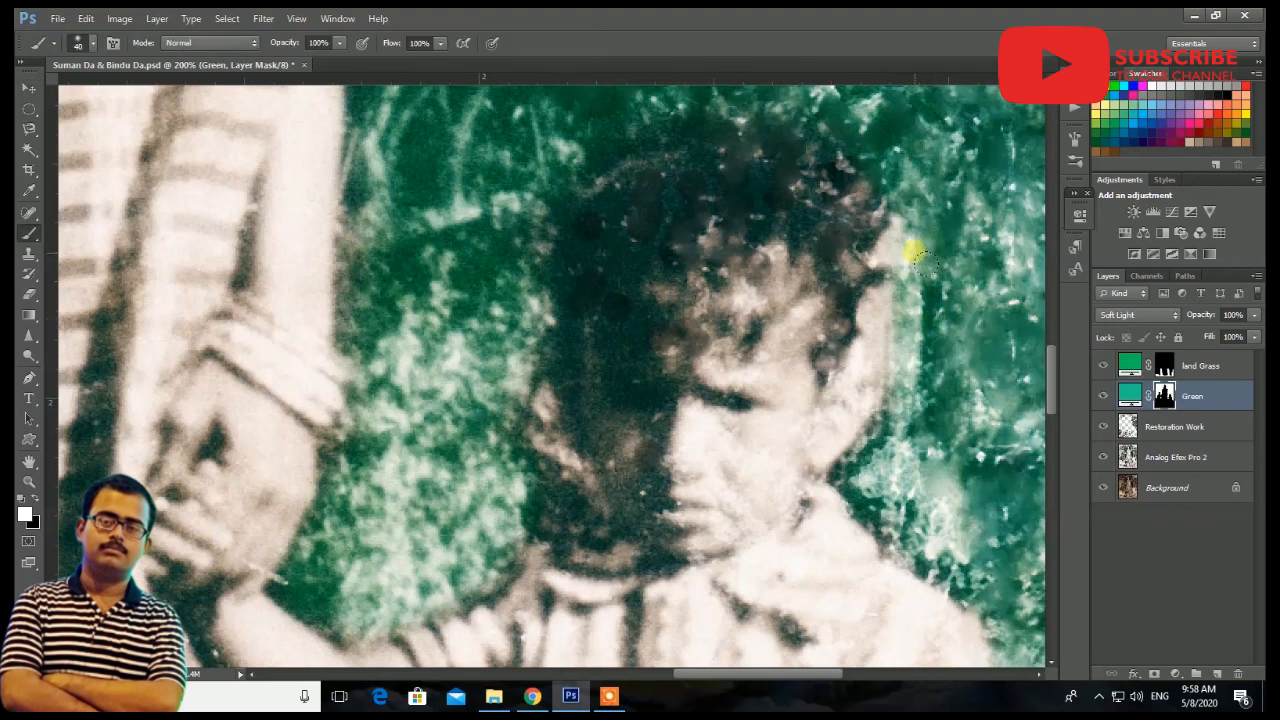
mouse_move(518, 401)
left_mouse_down()
mouse_move(558, 448)
mouse_move(576, 518)
mouse_move(553, 522)
left_mouse_up()
key("ctrl+minus")
key("ctrl+minus")
key("ctrl+minus")
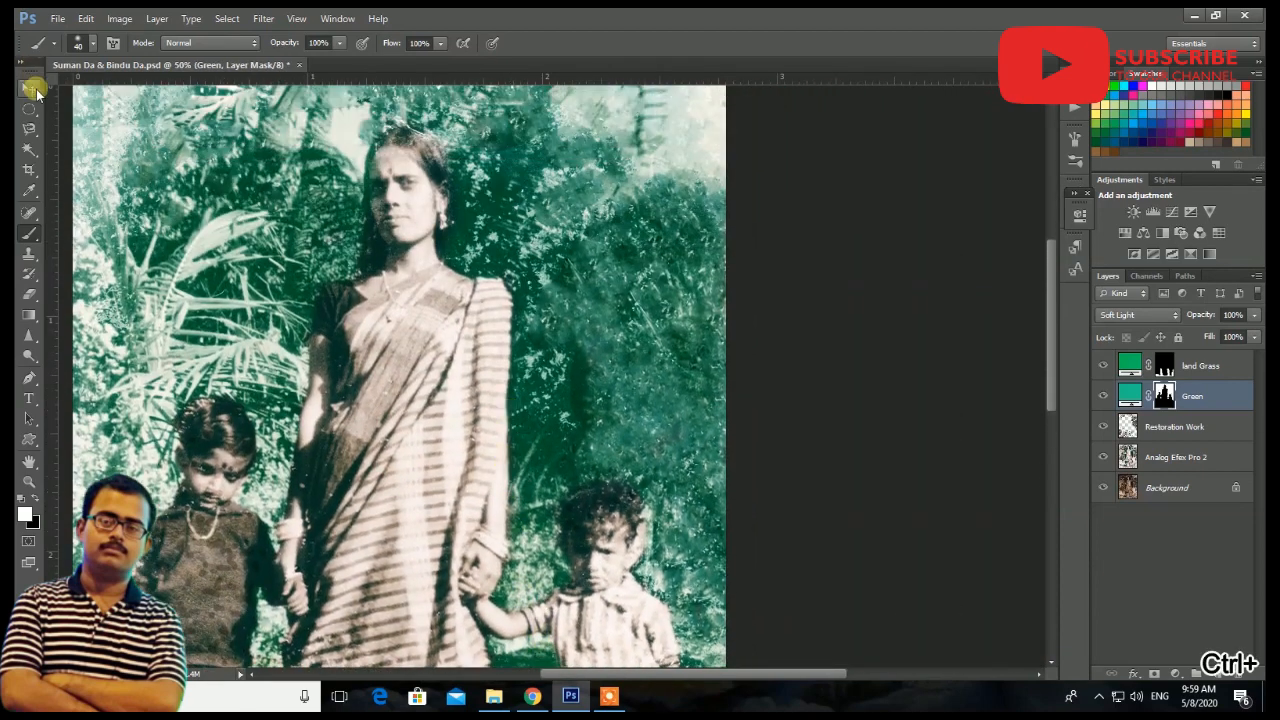
Add a Solid Color fill layer in blue 328dda for the woman's saree.
left_click(1175, 673)
left_click(1155, 333)
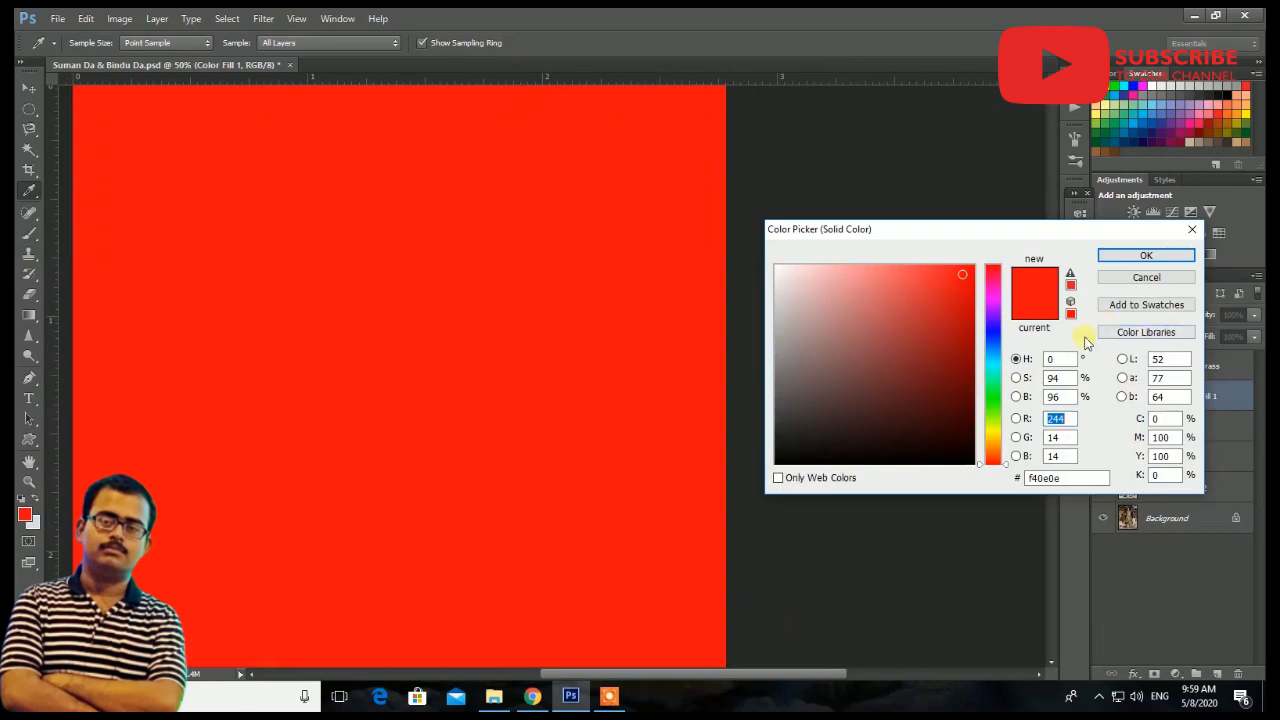
left_click(983, 350)
left_click(938, 291)
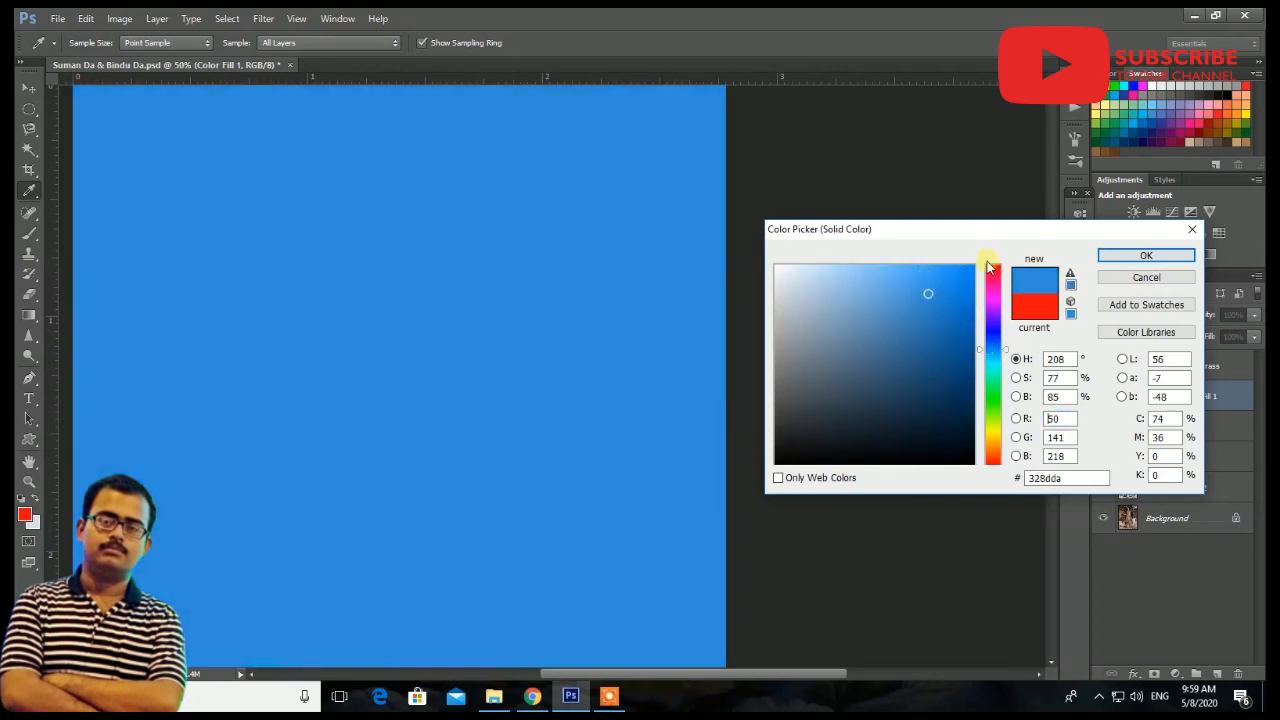
left_click(1146, 255)
Set the blue fill layer's blending to Soft Light and invert its mask to black.
left_click(1130, 312)
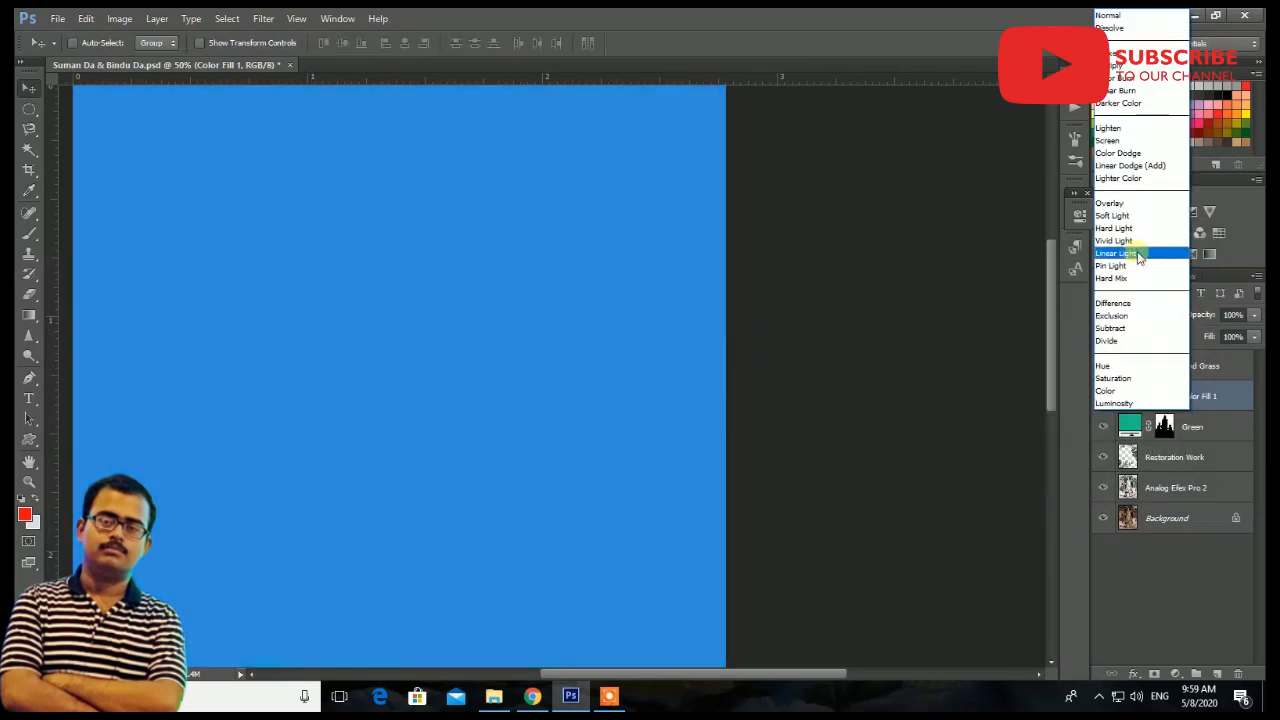
left_click(1122, 216)
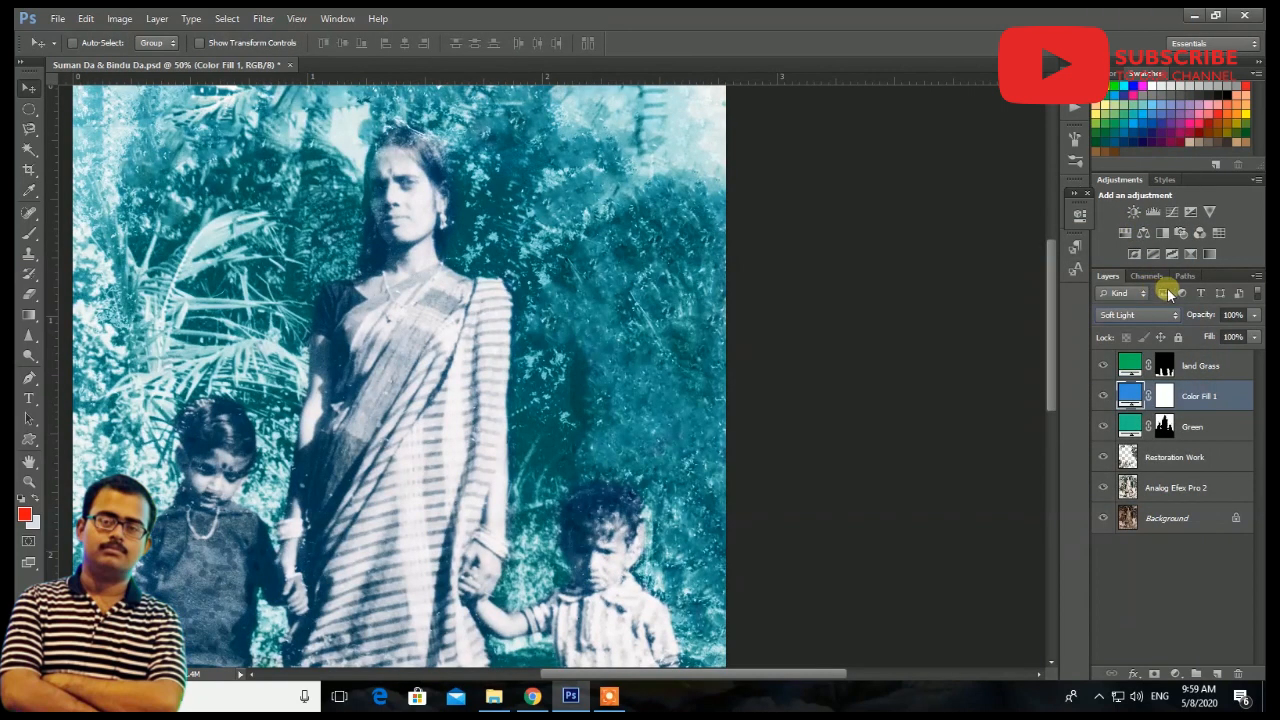
left_click(1189, 397)
key("ctrl+i")
Paint blue over the woman's saree from the chest down to the hem, using a 125 px brush.
key("ctrl+plus")
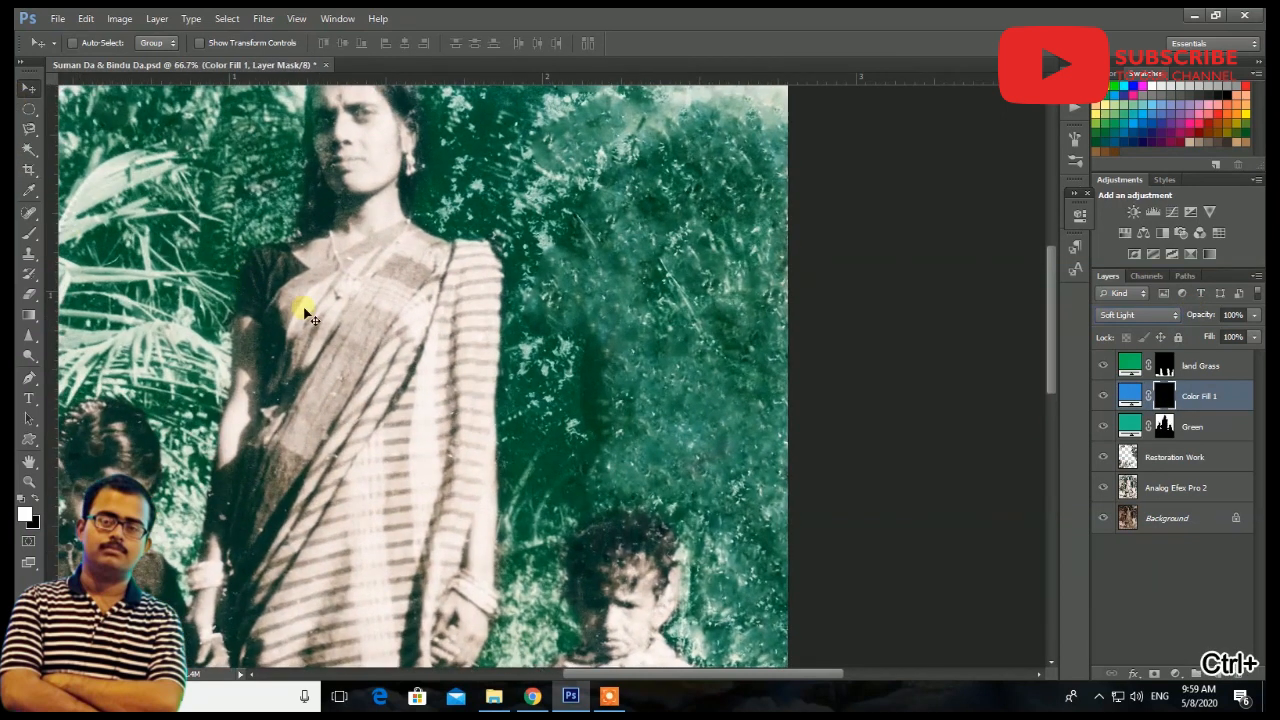
left_click(29, 233)
left_click_drag(343, 408, 376, 333)
mouse_move(381, 408)
left_mouse_down()
mouse_move(375, 360)
mouse_move(383, 367)
left_mouse_up()
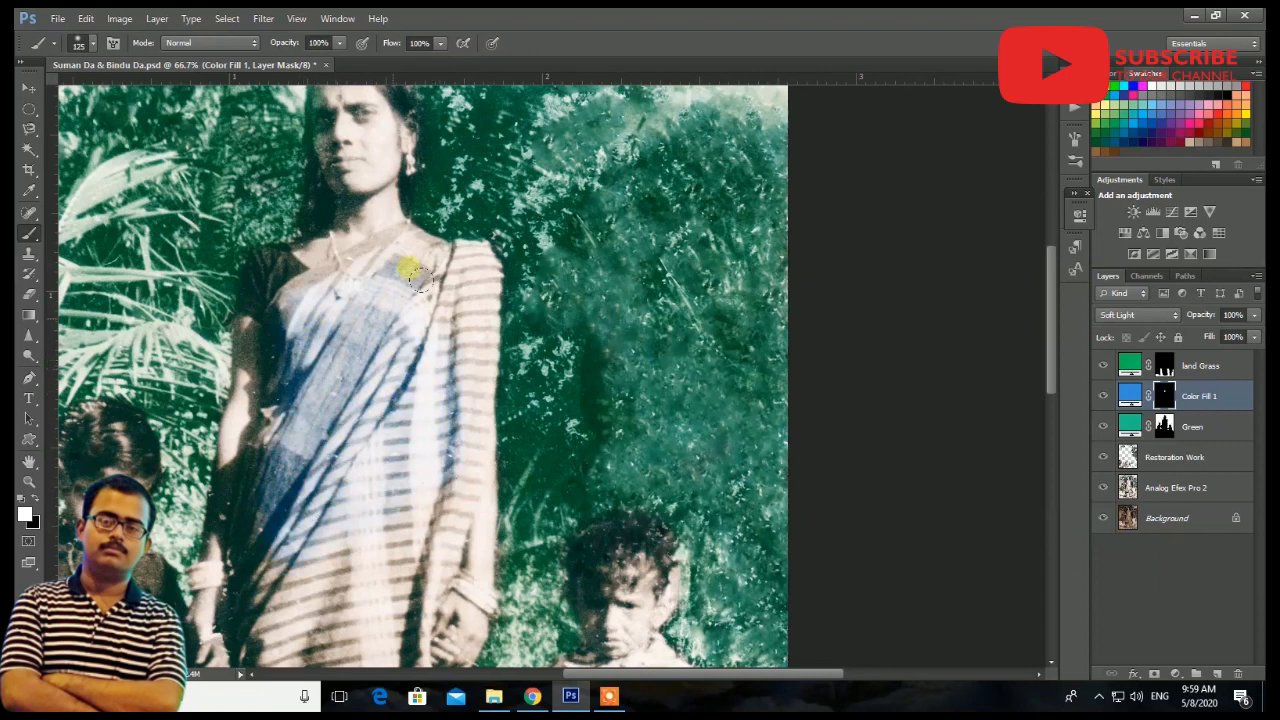
scroll(385, 520, "down", 3)
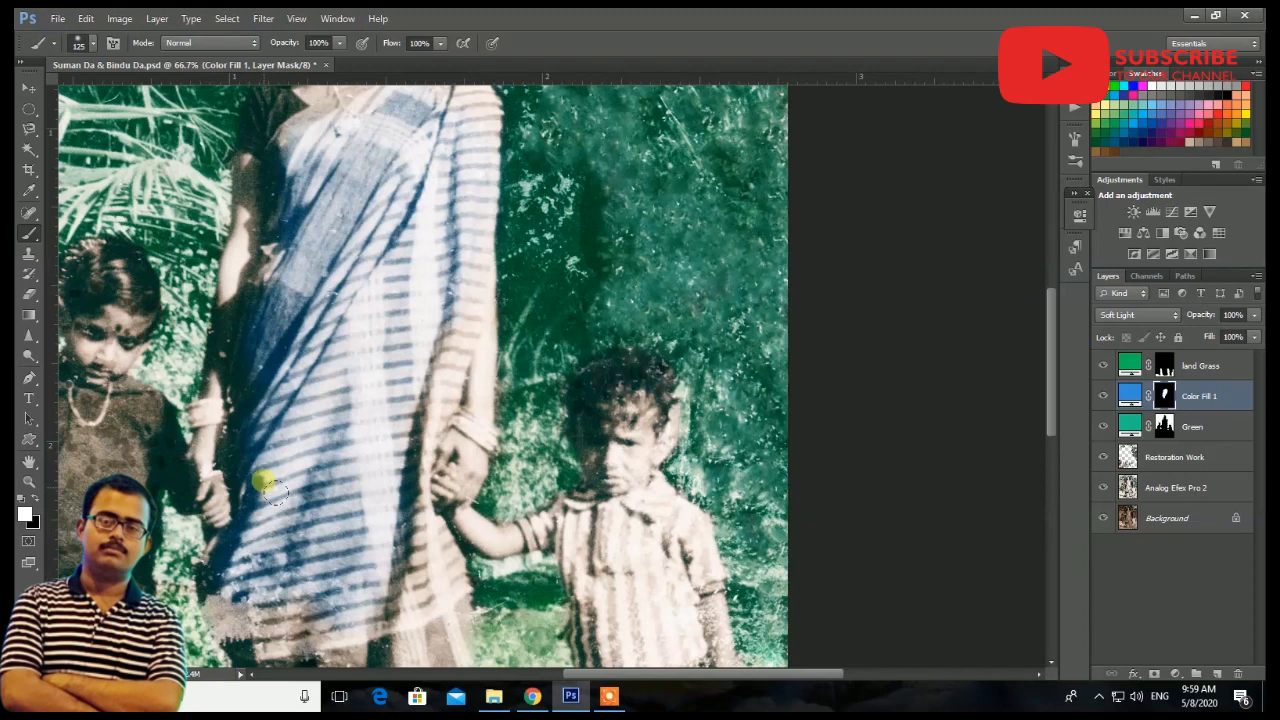
scroll(300, 500, "down", 3)
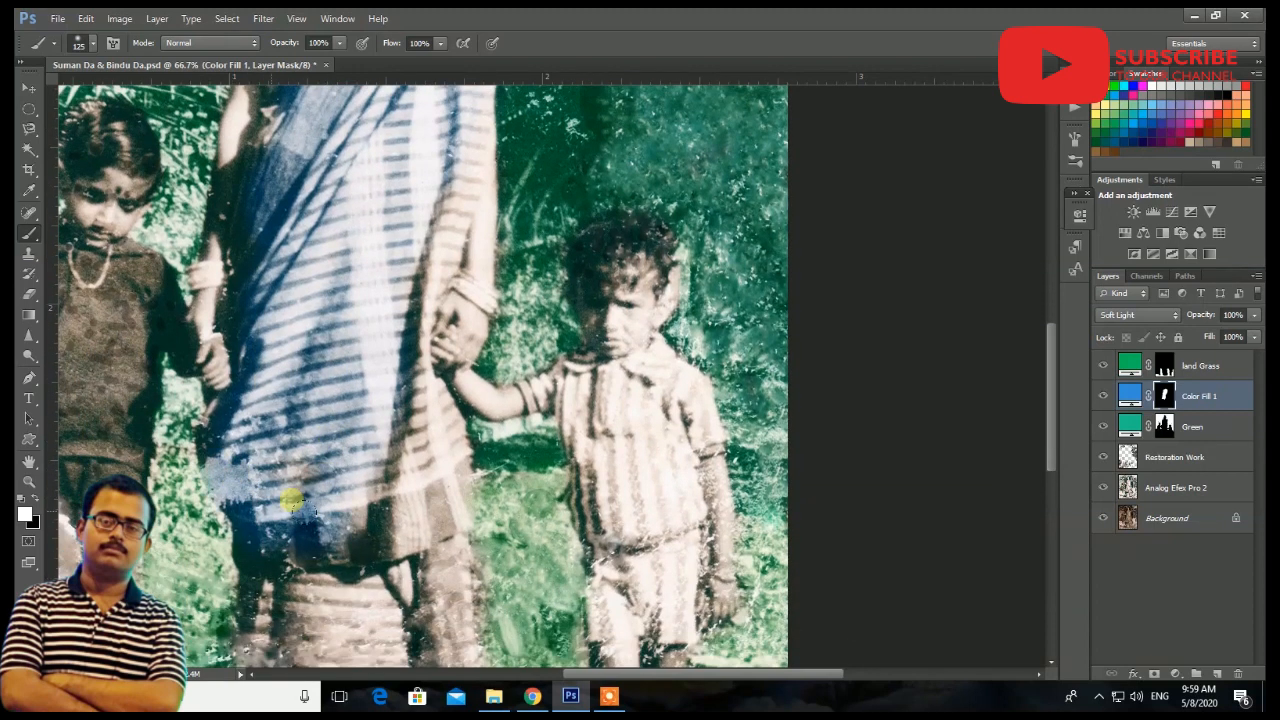
scroll(300, 540, "down", 3)
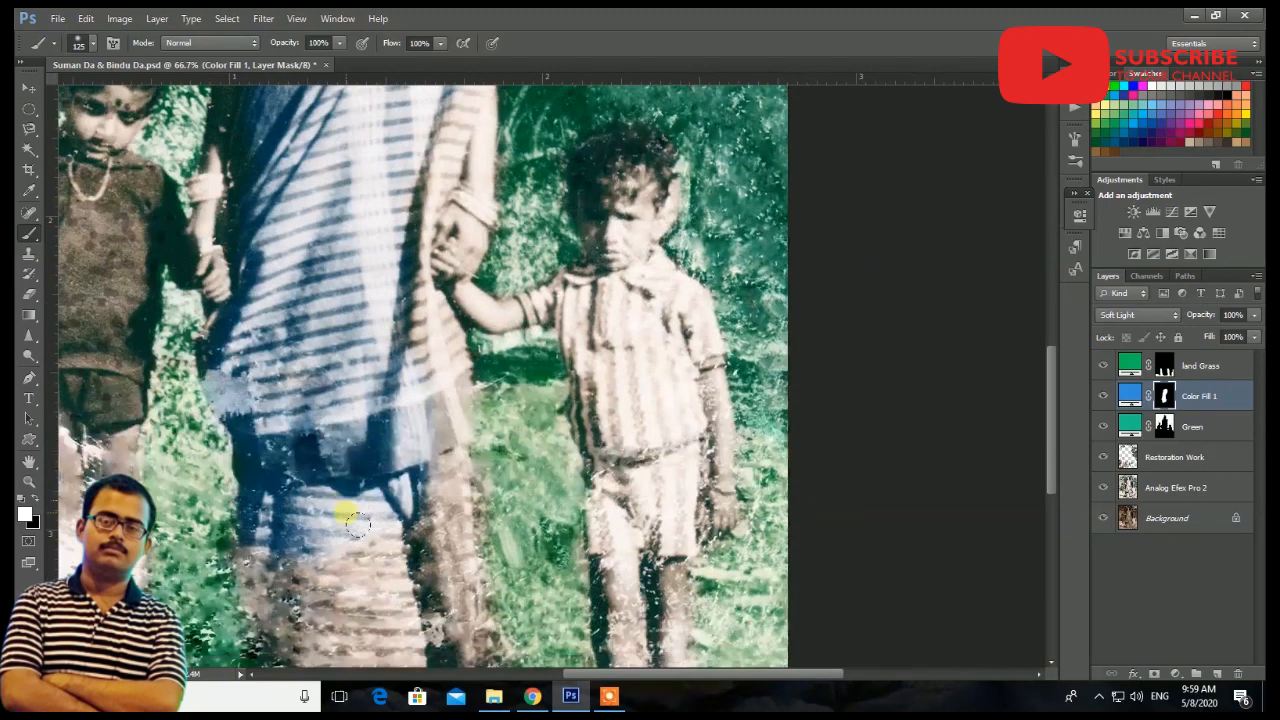
left_click_drag(276, 527, 296, 489)
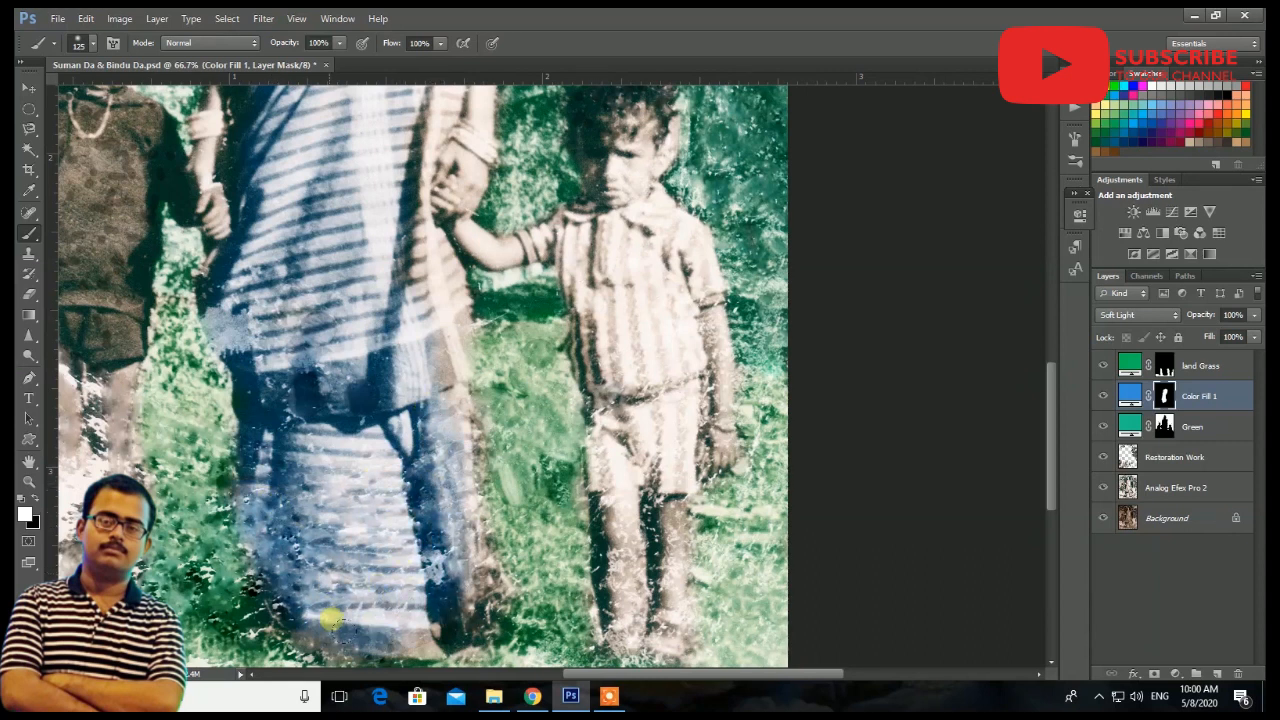
mouse_move(507, 563)
left_mouse_down()
mouse_move(449, 618)
mouse_move(471, 583)
mouse_move(477, 607)
mouse_move(440, 627)
left_mouse_up()
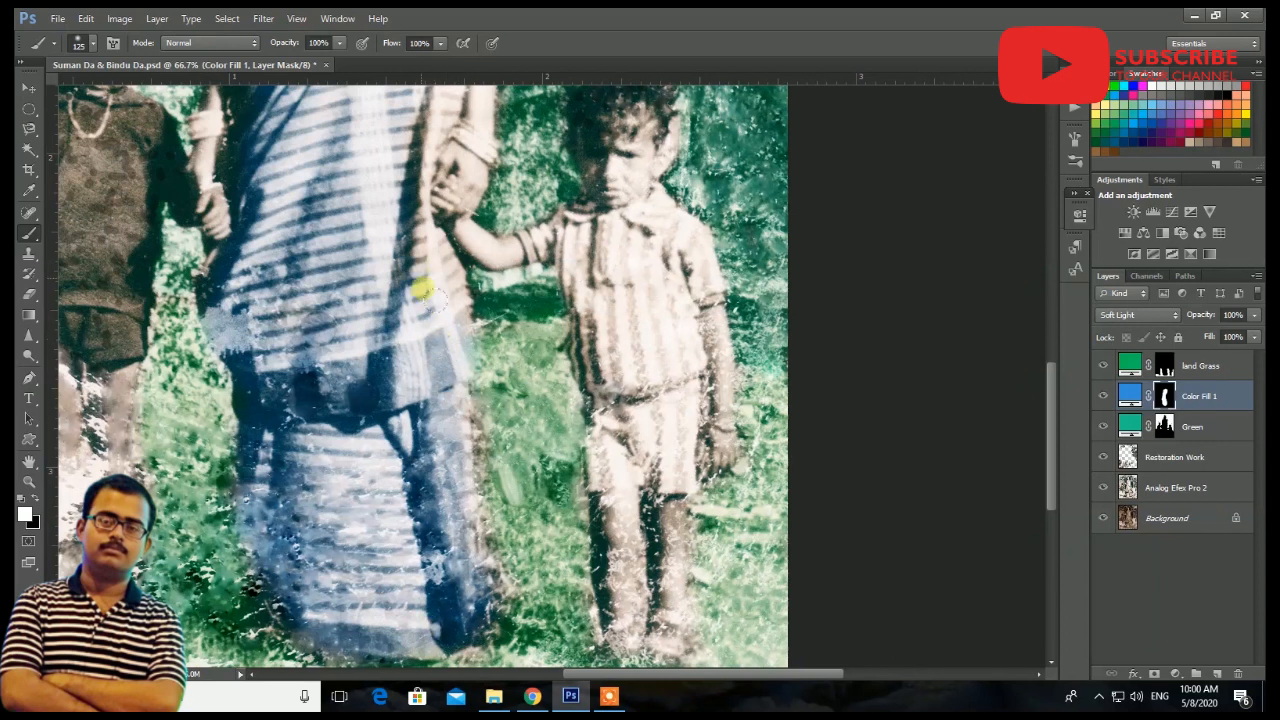
Extend the blue along the saree's draped edge beside the woman's arm and down the skirt, using a 90 px brush.
scroll(424, 272, "up", 5)
key("ctrl+plus")
key("ctrl+plus")
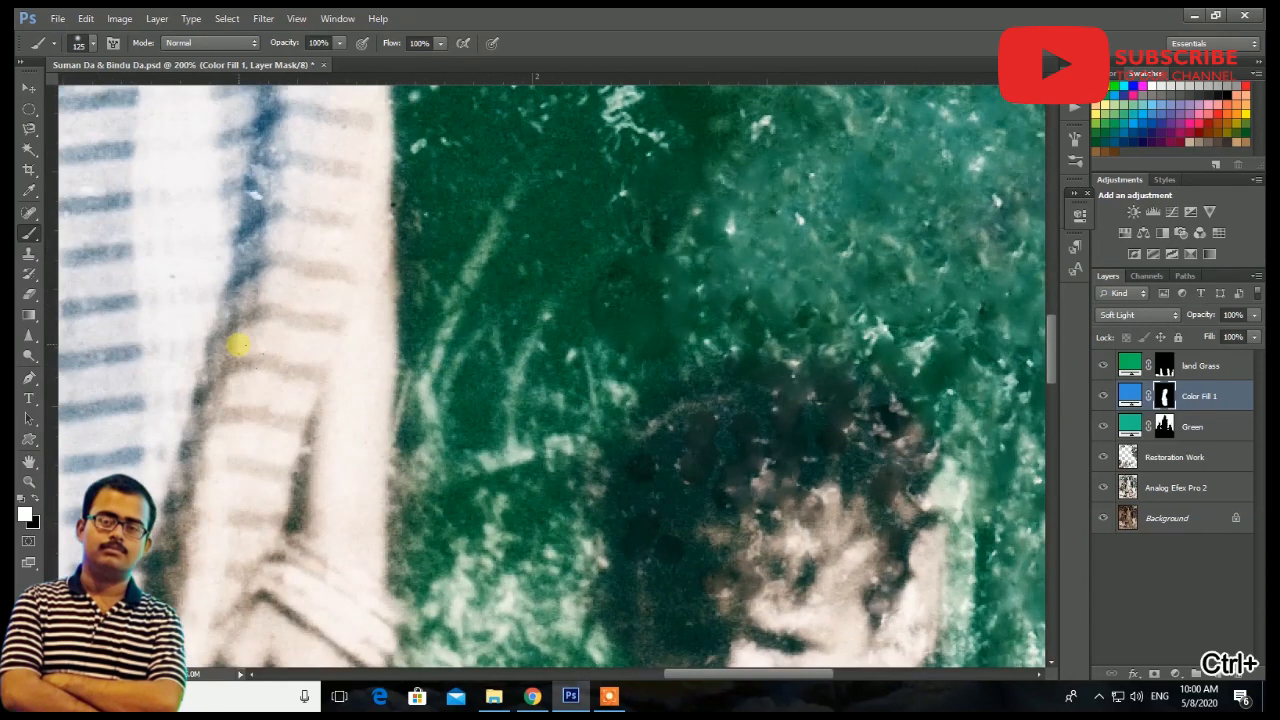
left_click_drag(258, 308, 197, 488)
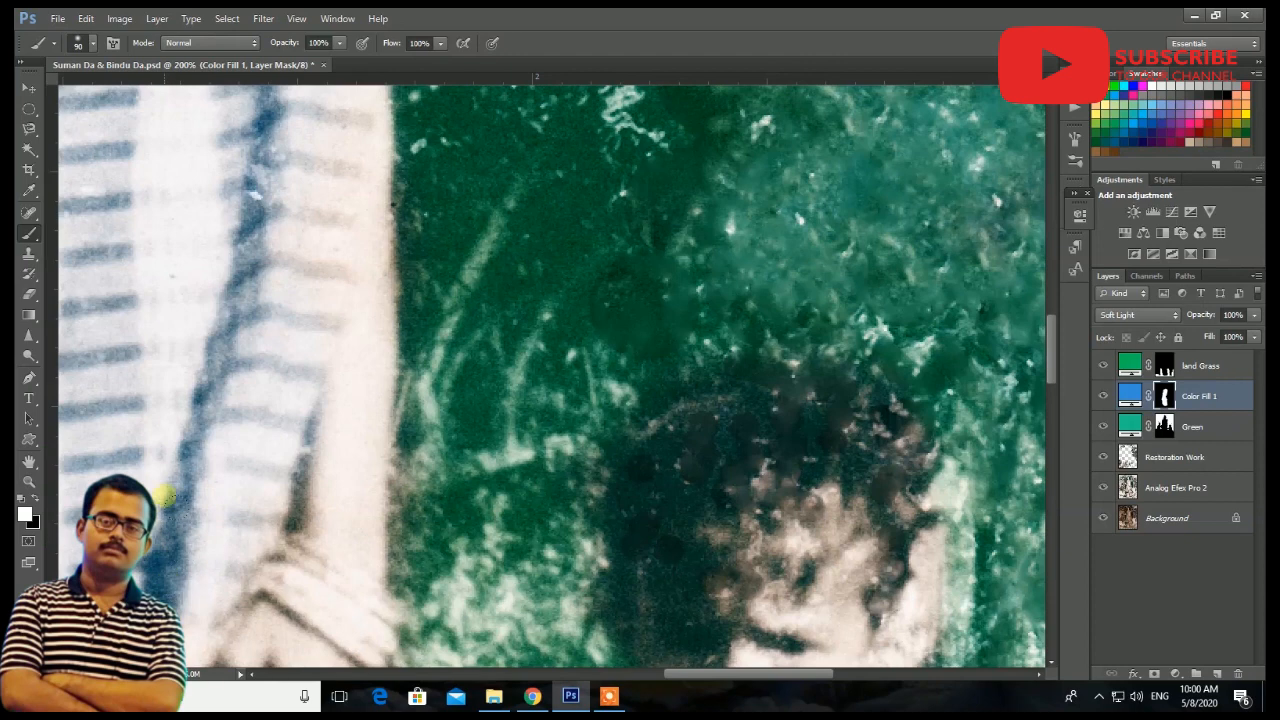
scroll(167, 425, "down", 4)
scroll(250, 635, "down", 5)
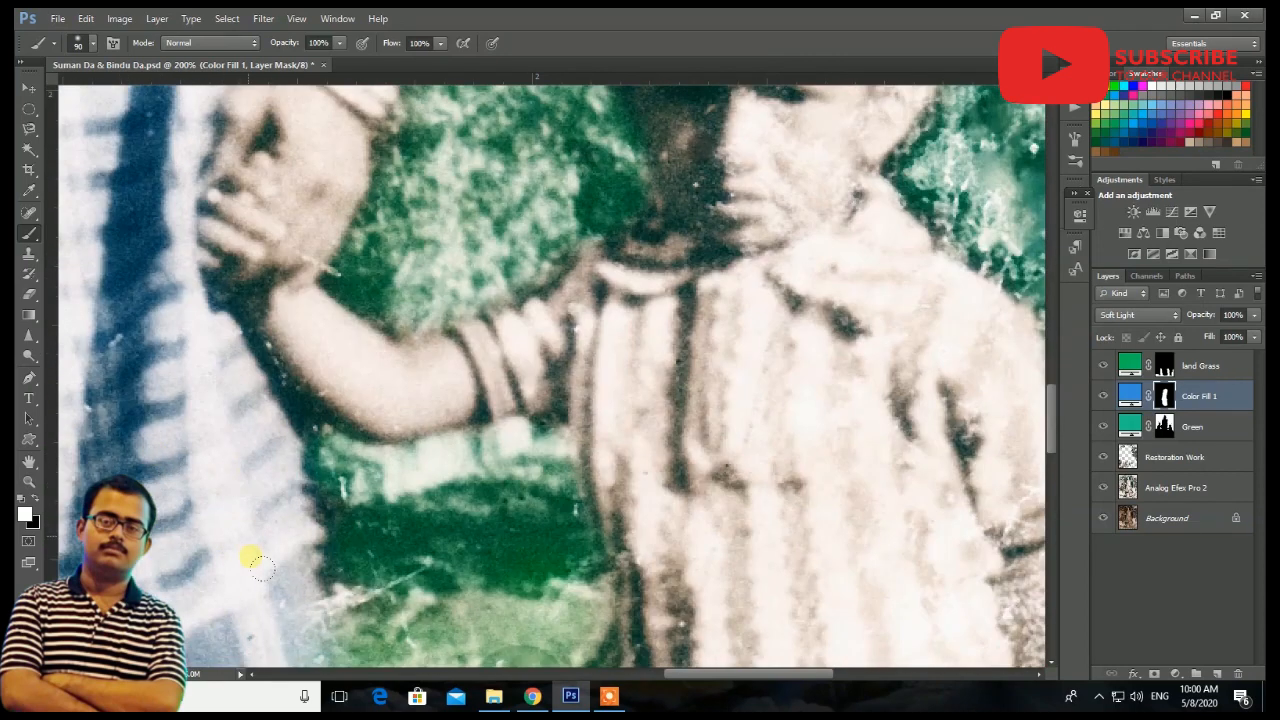
left_click_drag(300, 465, 612, 155)
left_click_drag(572, 522, 760, 374)
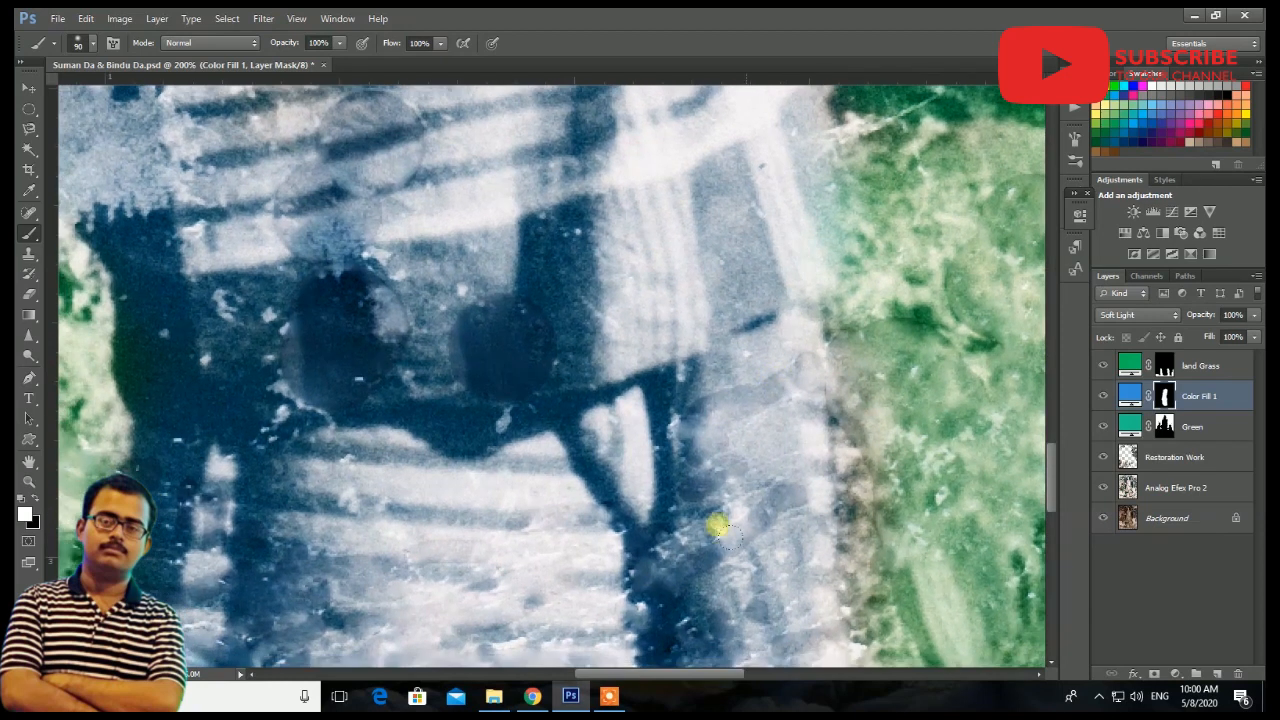
scroll(603, 357, "down", 3)
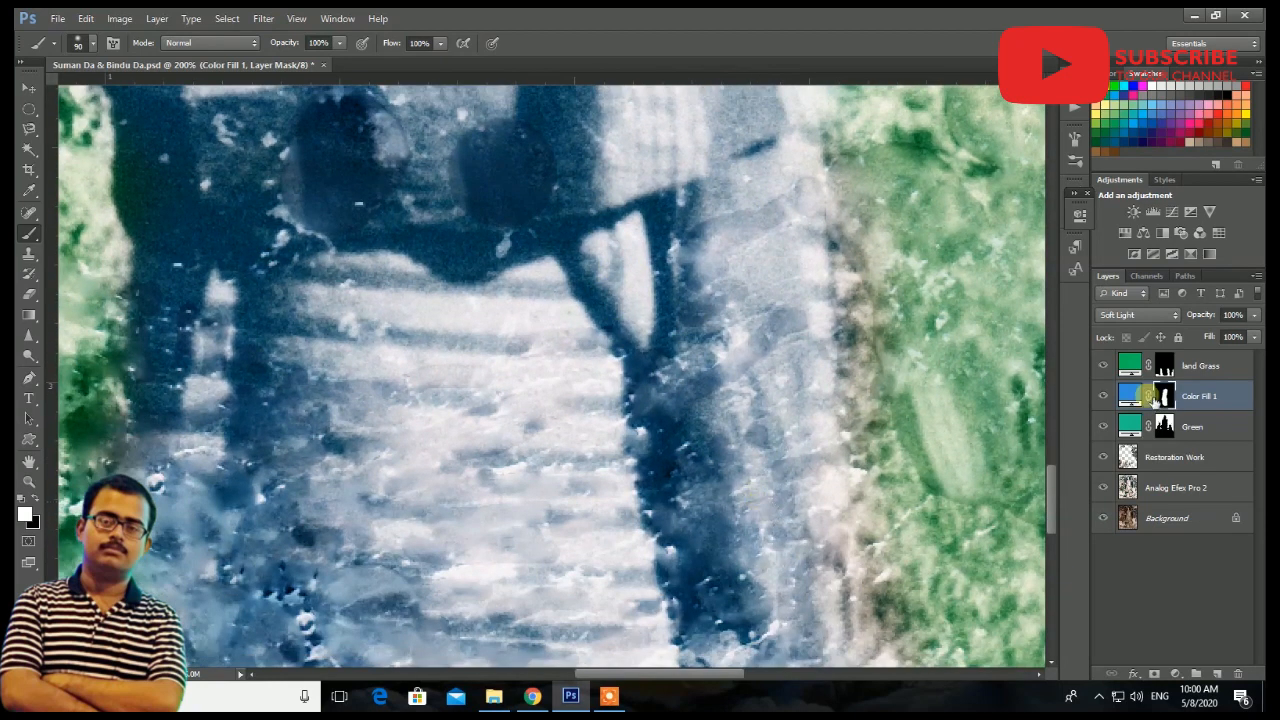
Paint the land Grass mask up to the skirt's edge nearest the boy, and refine the blue fill's mask there with a 50 px brush.
left_click(1195, 366)
left_click(1164, 368)
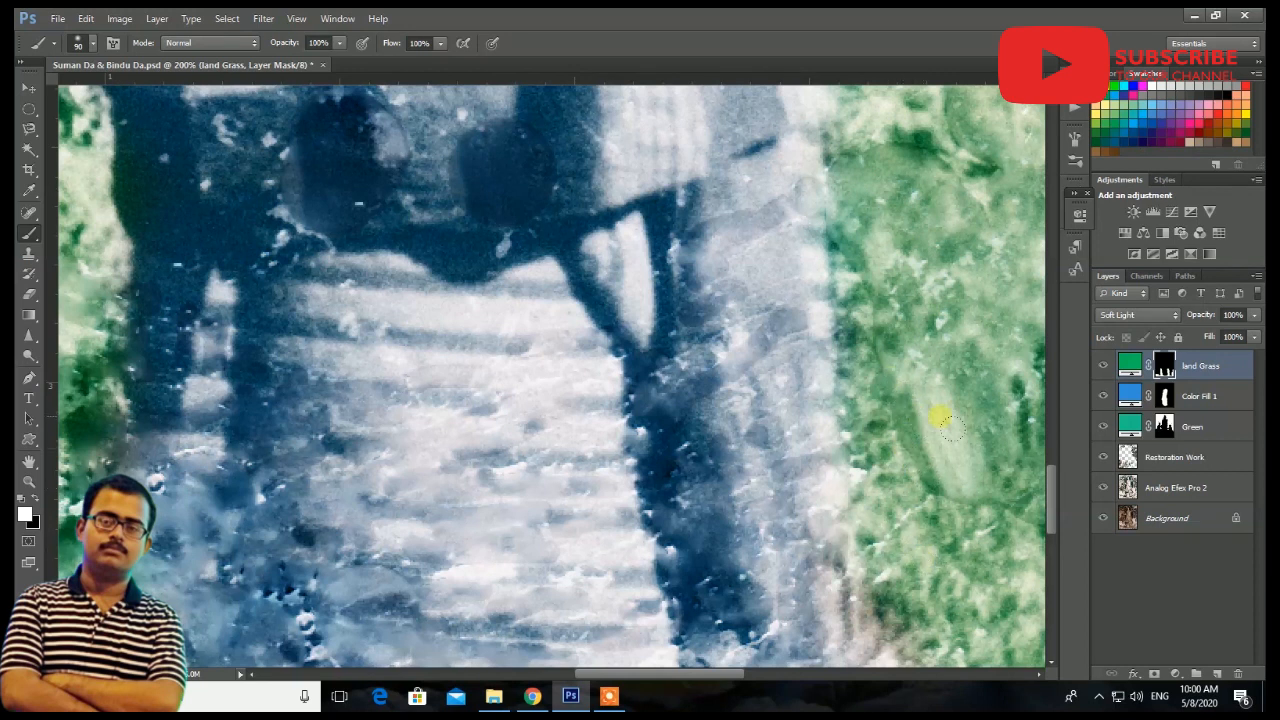
left_click(1163, 396)
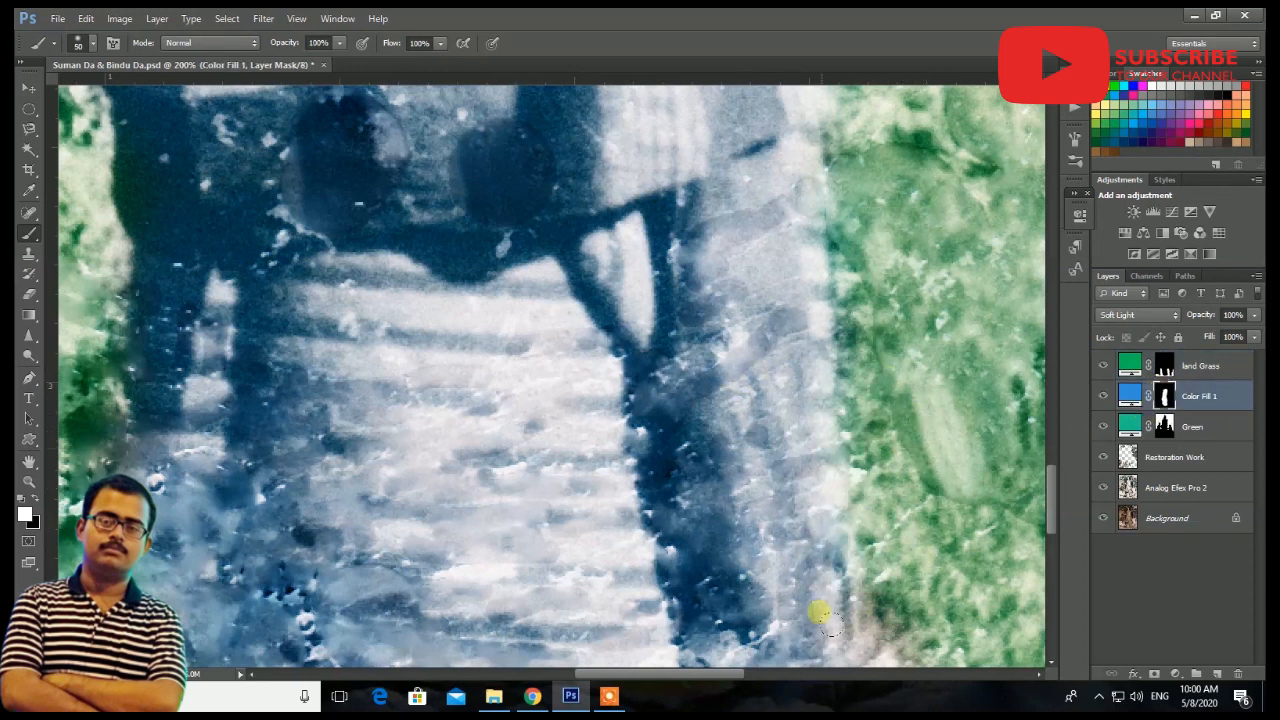
key("ctrl+minus")
key("ctrl+minus")
key("ctrl+minus")
key("ctrl+minus")
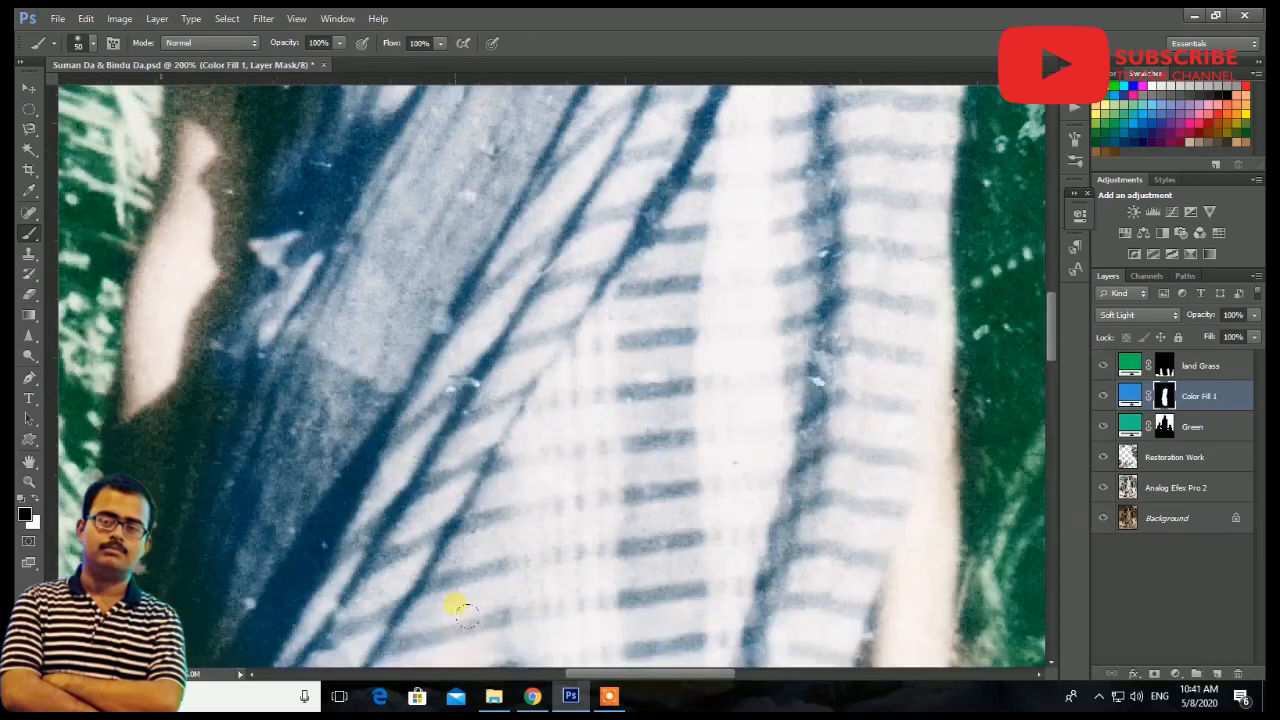
Touch up the blue fill's mask in white at the saree's lower hem with an 80 px brush.
key("ctrl+minus")
key("ctrl+minus")
key("ctrl+minus")
key("ctrl+minus")
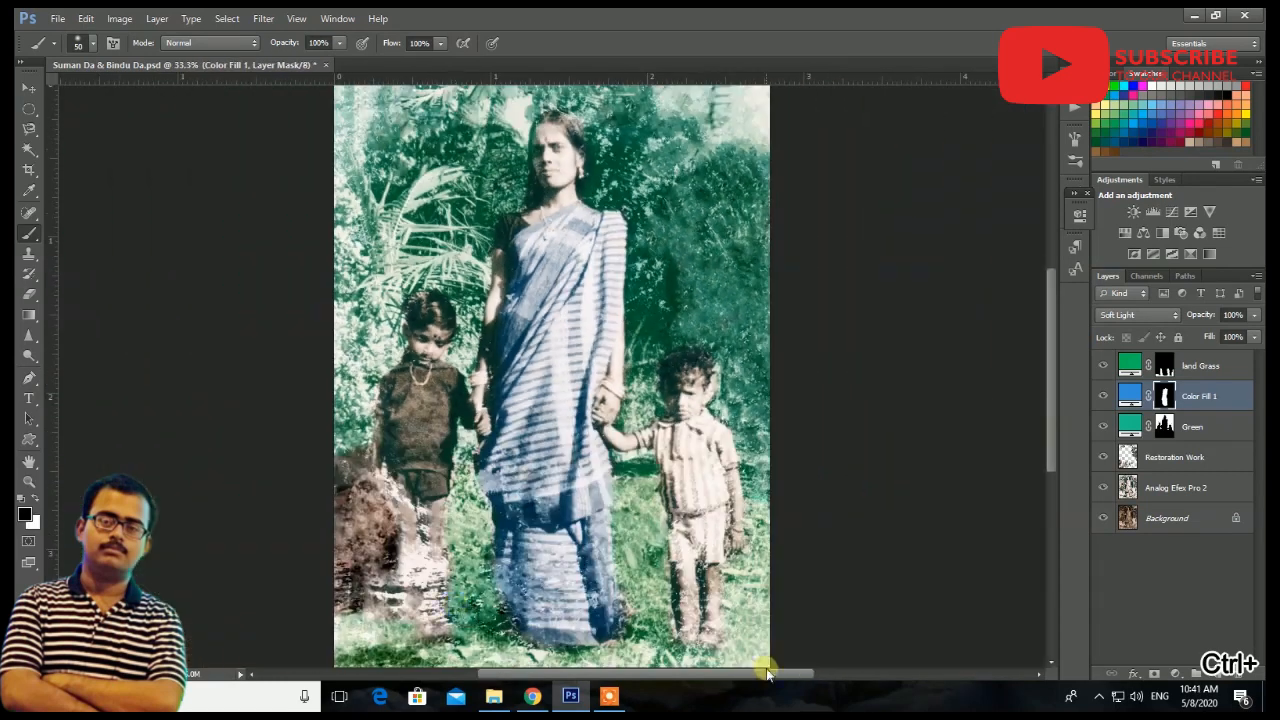
left_click(35, 498)
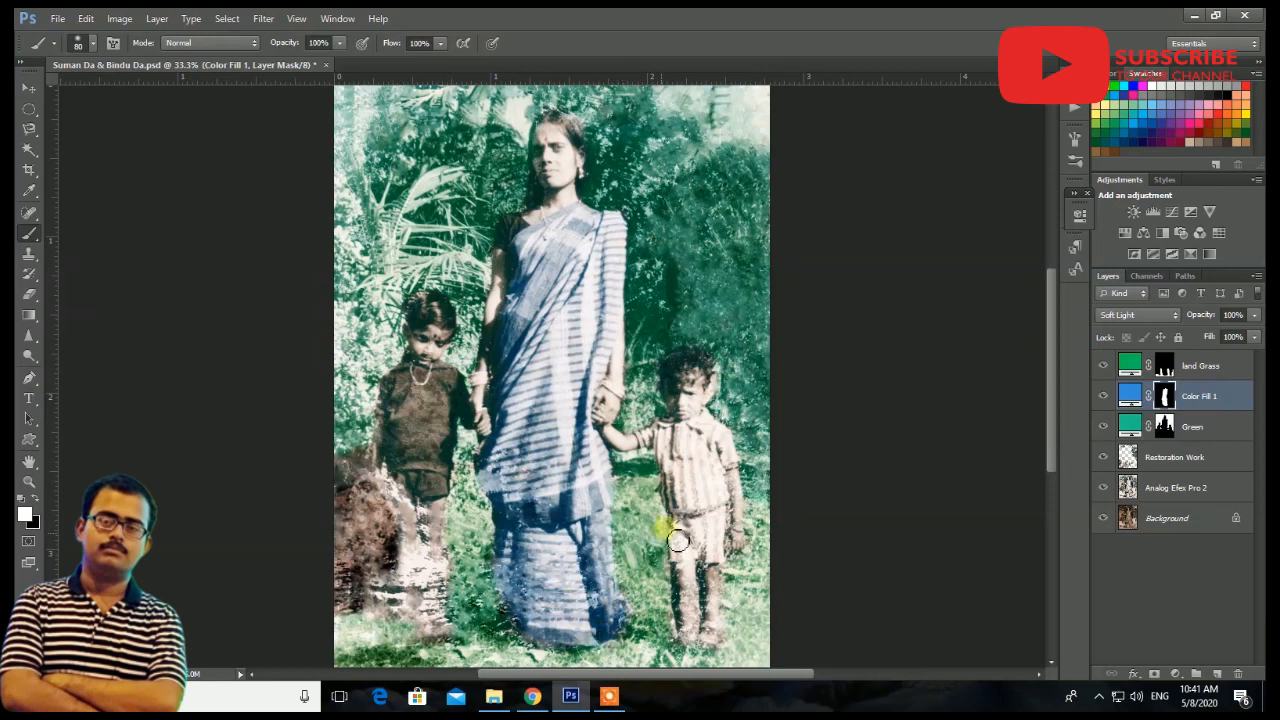
Change the saree fill's colour to a brighter, more saturated blue and rename the layer as Saree.
double_click(1129, 396)
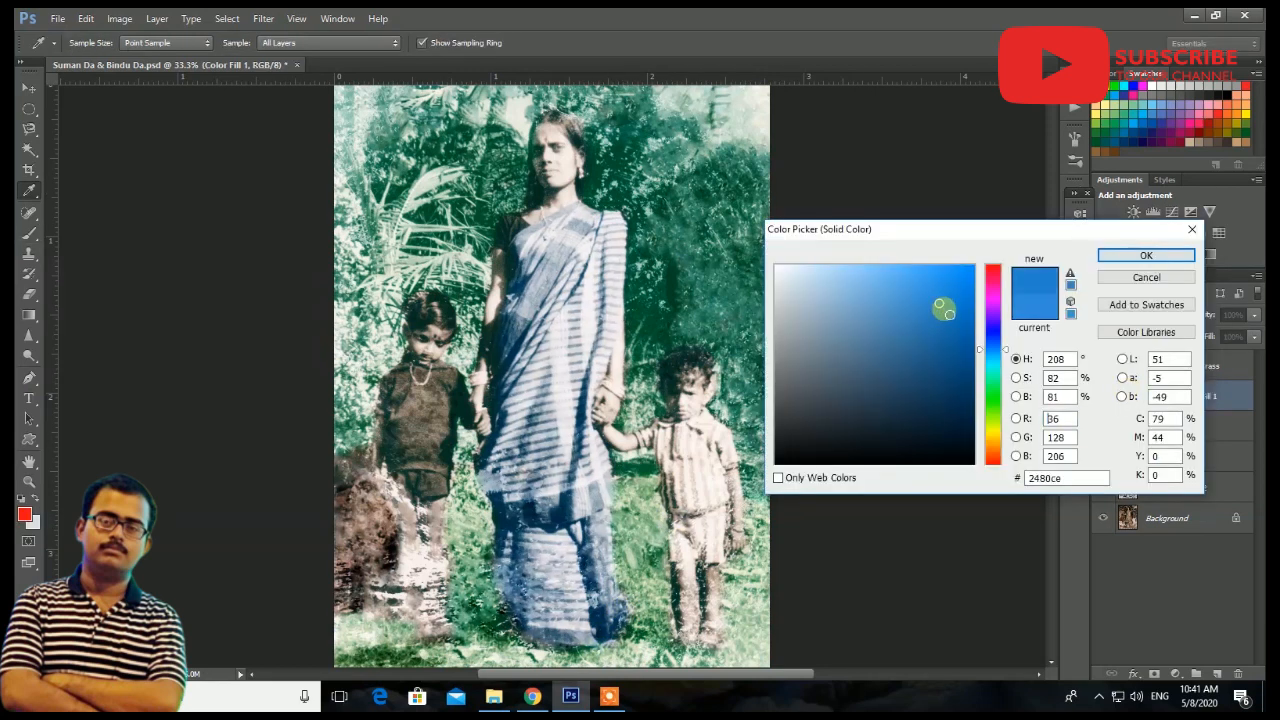
mouse_move(918, 306)
left_mouse_down()
mouse_move(953, 313)
mouse_move(963, 331)
mouse_move(962, 286)
left_mouse_up()
left_click(1164, 260)
scroll(771, 354, "up", 3)
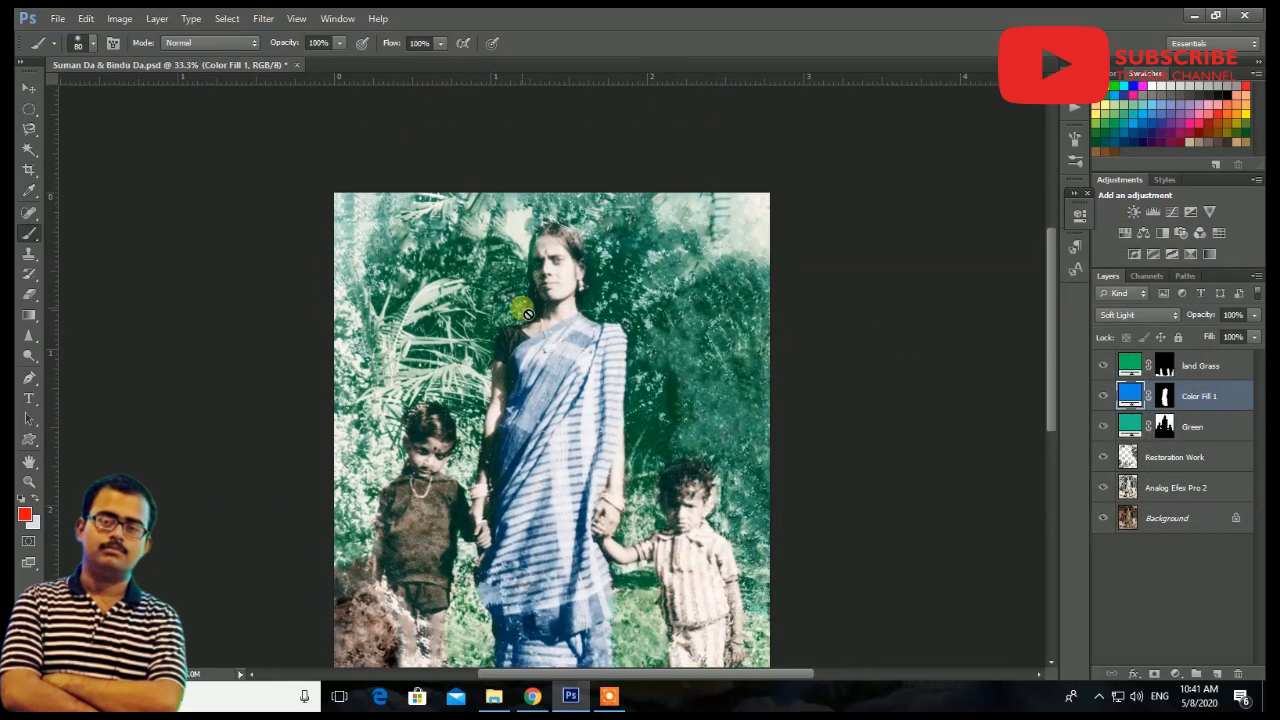
left_click(30, 89)
scroll(551, 420, "down", 2)
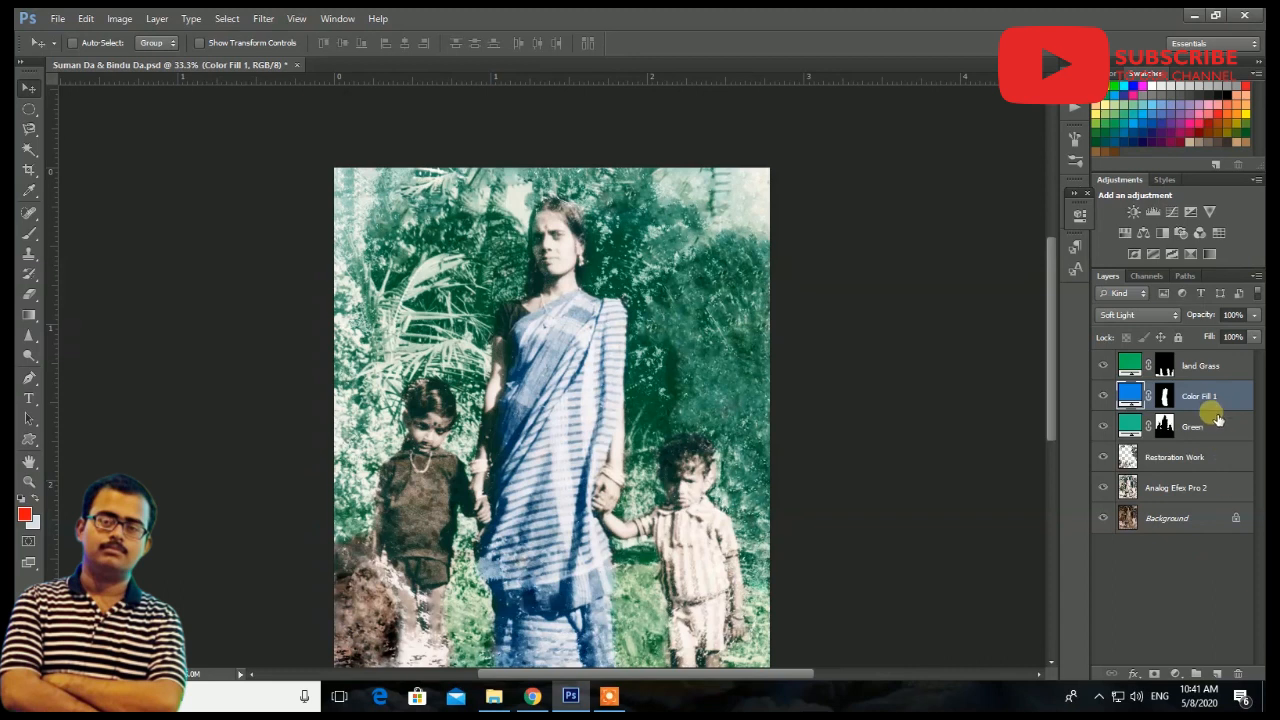
key("Return")
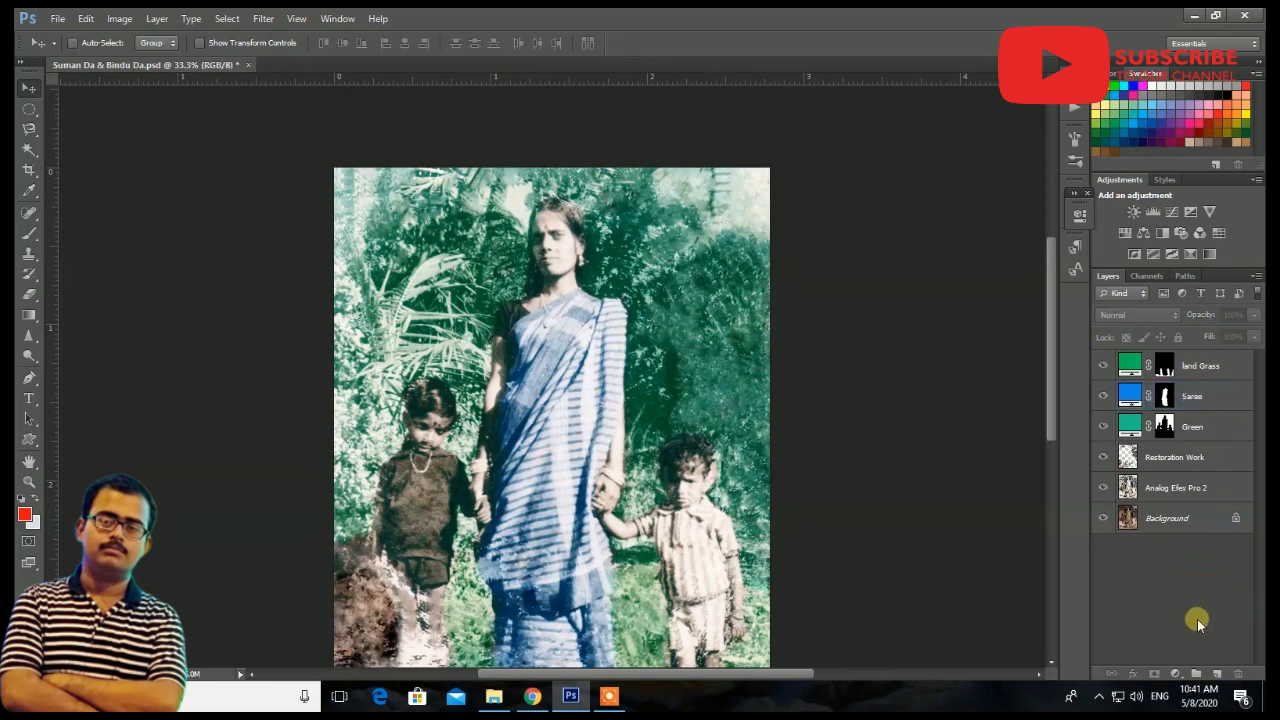
Add a Solid Color fill layer in a slightly lighter red for the woman's blouse.
left_click(1175, 673)
left_click(1150, 340)
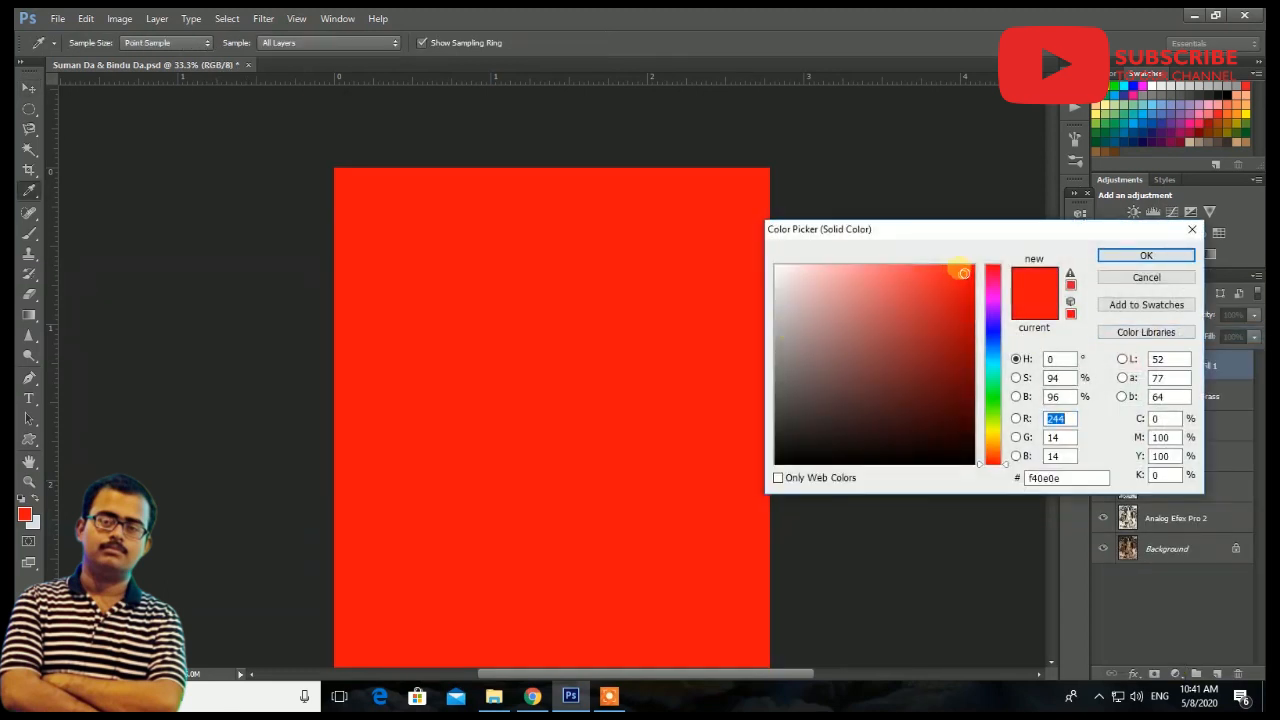
left_click(931, 277)
left_click(1120, 257)
Set the red fill layer's blending to Soft Light and invert its mask to black.
left_click(1140, 314)
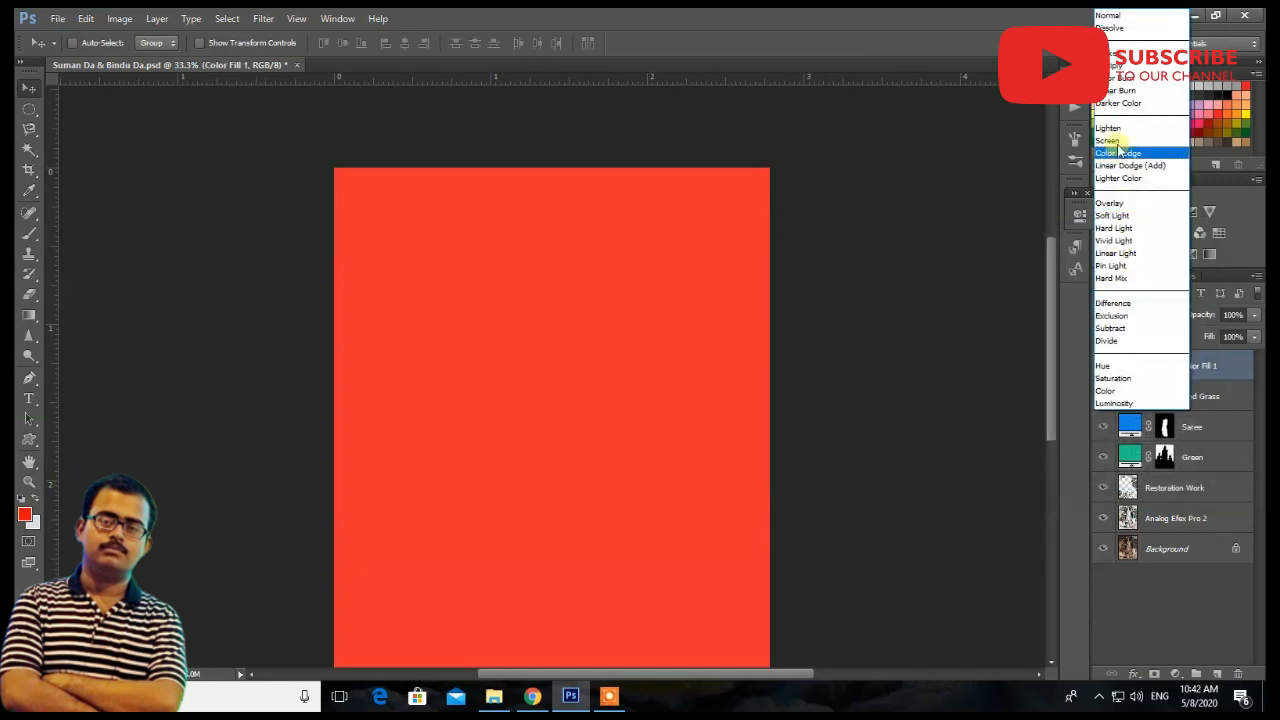
left_click(1112, 215)
left_click(1164, 365)
key("ctrl+i")
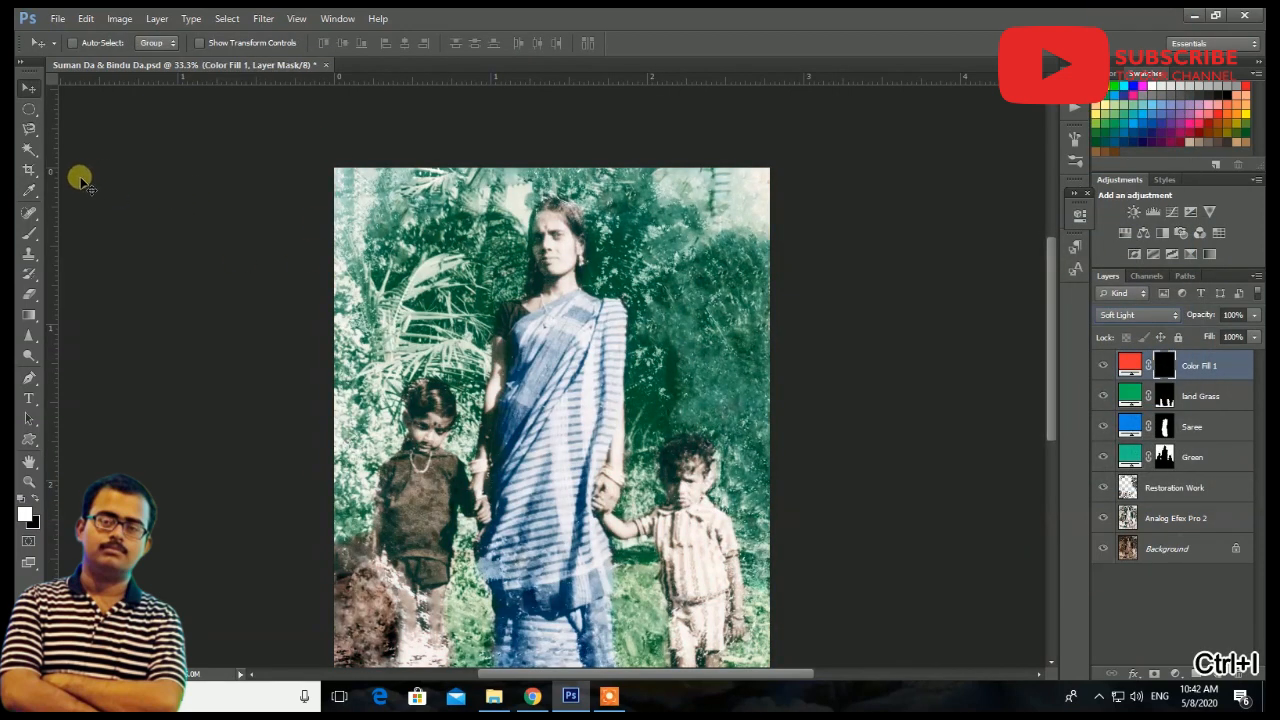
Paint red over the woman's blouse sleeve and shoulder on the red fill's mask, using a 15 px brush.
key("ctrl+plus")
key("ctrl+plus")
key("ctrl+plus")
key("ctrl+plus")
left_click_drag(350, 263, 657, 509)
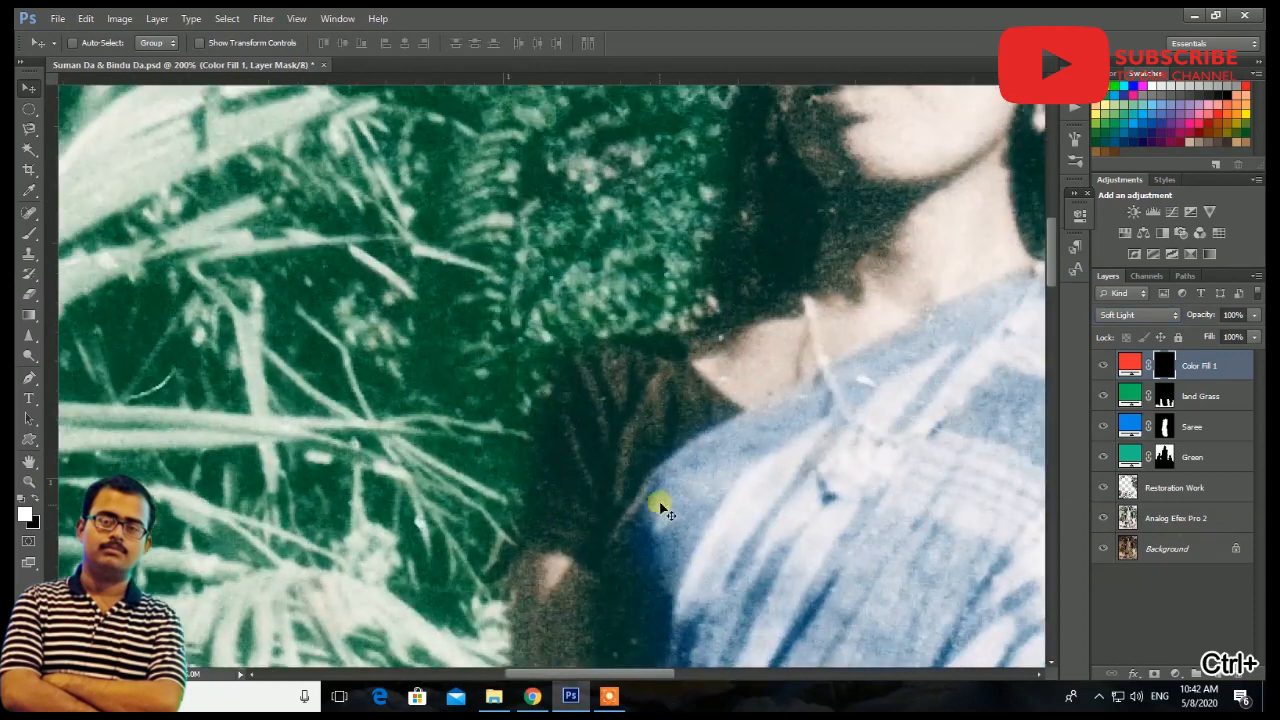
key("b")
mouse_move(602, 402)
left_mouse_down()
mouse_move(653, 394)
mouse_move(687, 418)
mouse_move(716, 416)
mouse_move(670, 371)
mouse_move(613, 405)
mouse_move(551, 540)
mouse_move(572, 460)
mouse_move(610, 396)
mouse_move(619, 478)
mouse_move(601, 523)
mouse_move(723, 428)
mouse_move(728, 409)
mouse_move(743, 424)
mouse_move(669, 470)
mouse_move(597, 571)
left_mouse_up()
key("ctrl+minus")
key("ctrl+minus")
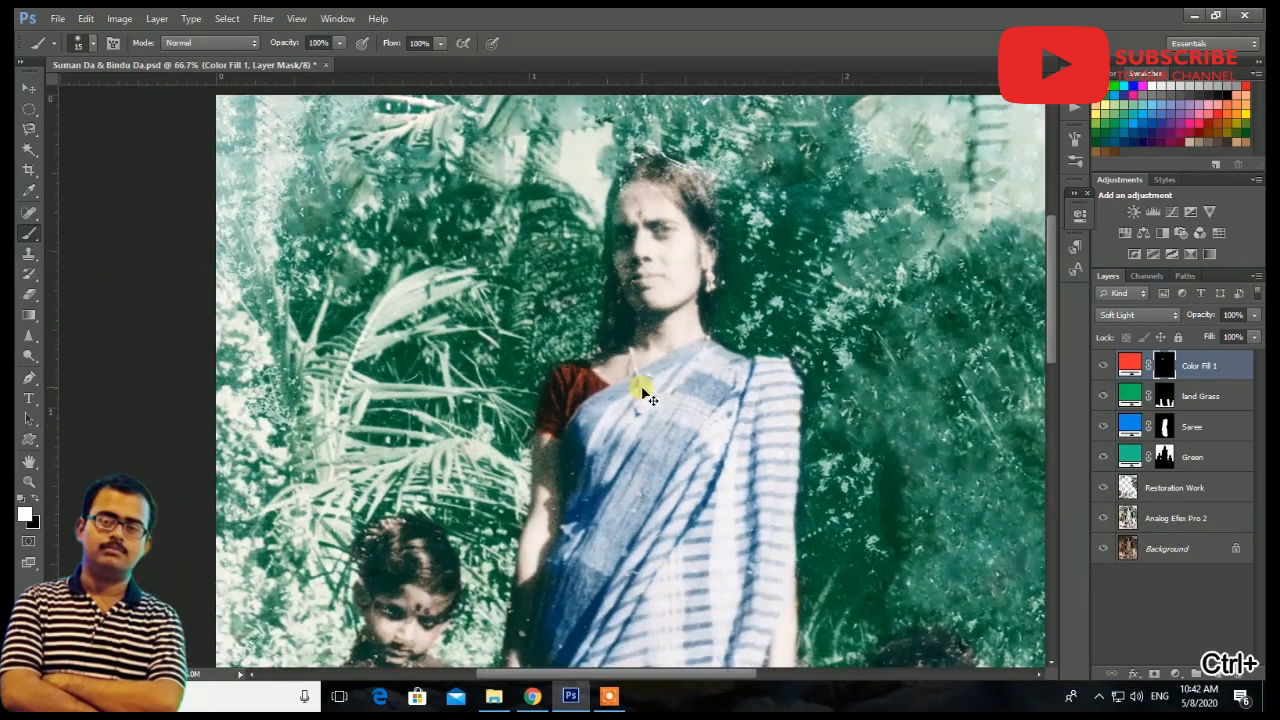
key("ctrl+minus")
key("ctrl+minus")
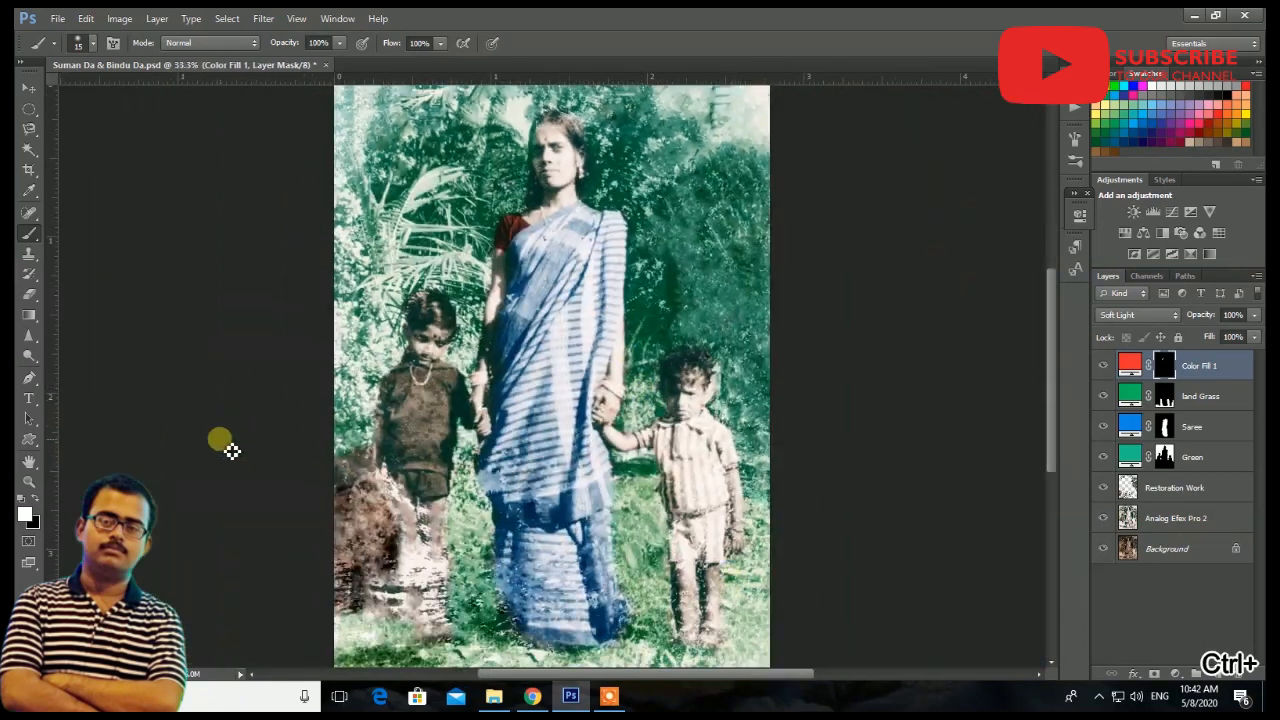
Paint red over the red-side child's shirt, from chest and sleeves to hem, on the red fill's mask, using a 45 px brush.
key("ctrl+plus")
key("ctrl+plus")
key("ctrl+plus")
key("ctrl+plus")
left_click_drag(229, 468, 1024, 557)
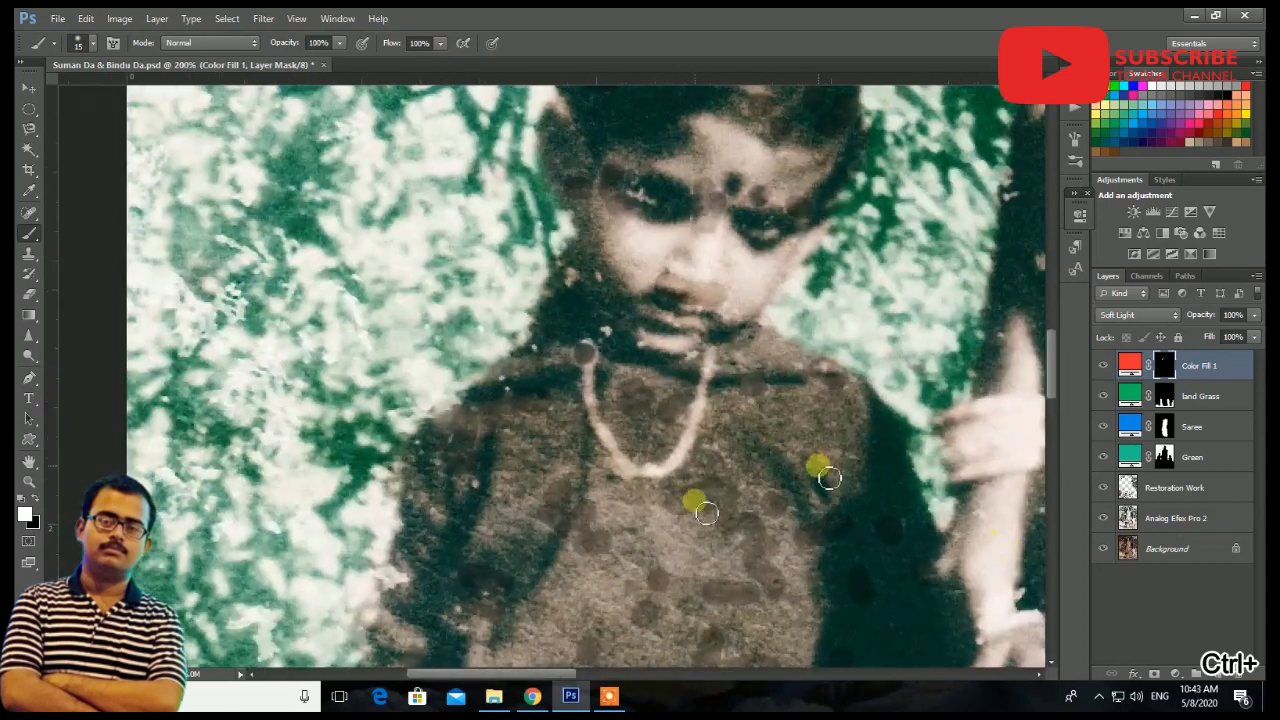
scroll(829, 478, "down", 3)
mouse_move(693, 512)
left_mouse_down()
mouse_move(603, 530)
mouse_move(555, 406)
mouse_move(545, 513)
mouse_move(508, 411)
mouse_move(512, 448)
mouse_move(523, 328)
mouse_move(552, 317)
mouse_move(571, 404)
mouse_move(616, 415)
mouse_move(656, 399)
mouse_move(668, 415)
mouse_move(740, 328)
mouse_move(752, 477)
mouse_move(748, 467)
mouse_move(800, 541)
mouse_move(808, 473)
mouse_move(772, 549)
mouse_move(792, 487)
mouse_move(820, 481)
mouse_move(836, 405)
mouse_move(880, 427)
mouse_move(786, 263)
mouse_move(836, 283)
mouse_move(895, 364)
mouse_move(903, 443)
mouse_move(918, 448)
mouse_move(917, 407)
mouse_move(738, 627)
mouse_move(782, 556)
mouse_move(781, 501)
left_mouse_up()
scroll(781, 501, "down", 3)
mouse_move(786, 546)
left_mouse_down()
mouse_move(824, 470)
mouse_move(831, 504)
mouse_move(847, 384)
mouse_move(831, 539)
mouse_move(697, 601)
mouse_move(672, 540)
mouse_move(730, 534)
mouse_move(752, 490)
mouse_move(626, 599)
mouse_move(565, 387)
mouse_move(506, 481)
mouse_move(461, 437)
mouse_move(450, 236)
mouse_move(431, 306)
mouse_move(460, 178)
mouse_move(412, 455)
mouse_move(607, 386)
left_mouse_up()
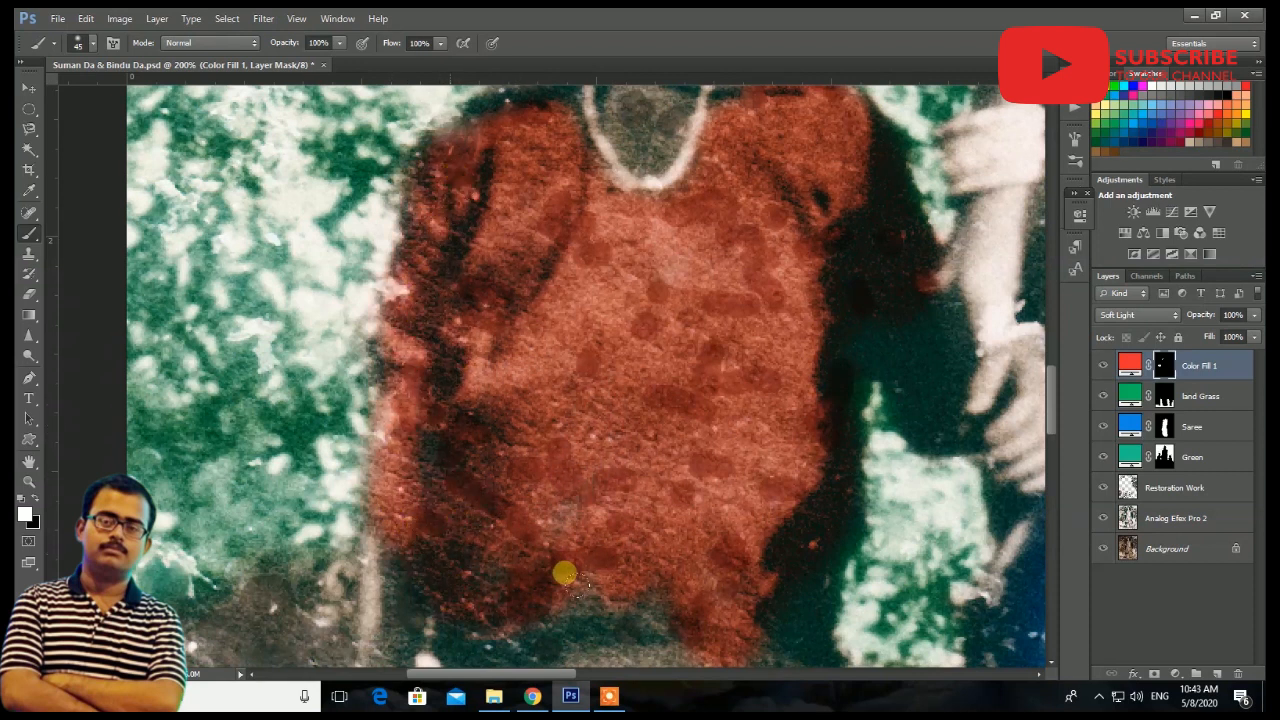
scroll(590, 540, "down", 3)
mouse_move(545, 483)
left_mouse_down()
mouse_move(486, 534)
mouse_move(482, 471)
mouse_move(546, 527)
mouse_move(680, 525)
mouse_move(653, 530)
mouse_move(767, 422)
left_mouse_up()
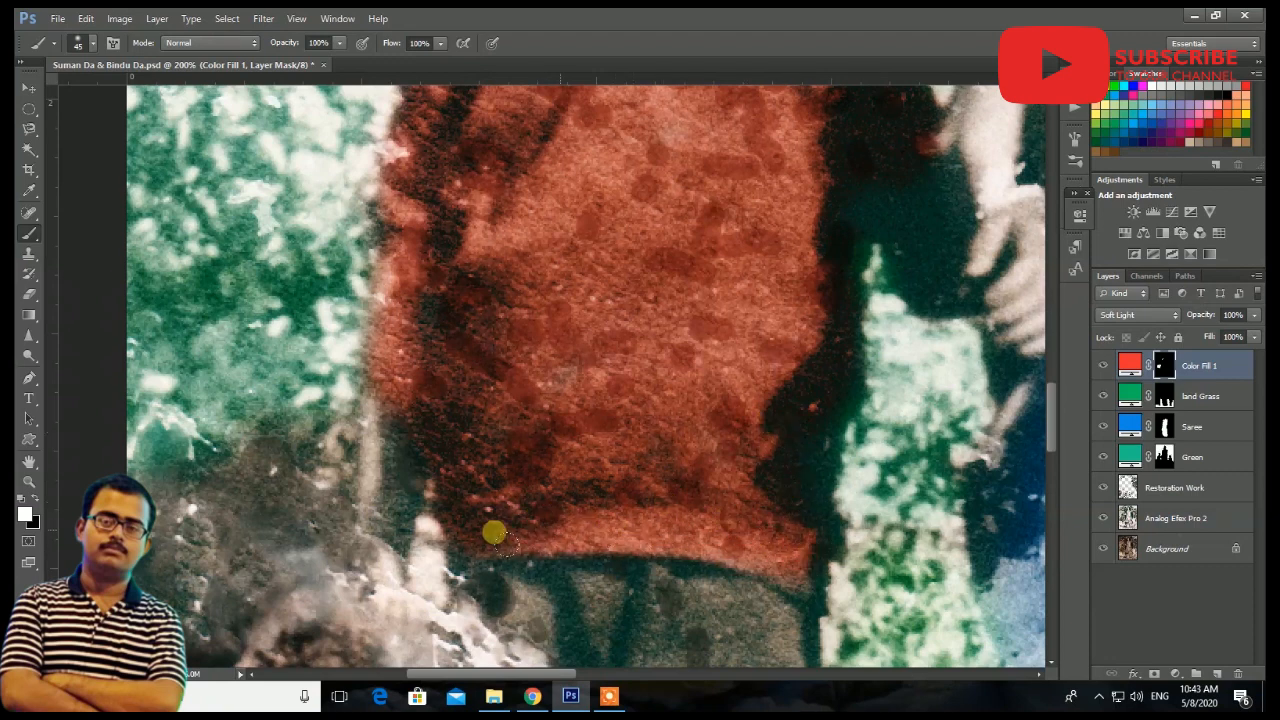
Paint red over the neckline and shoulder edges of the necklace-wearing child's shirt on the red fill's mask, using a 20 px brush.
key("ctrl+minus")
key("ctrl+minus")
key("ctrl+minus")
key("ctrl+minus")
scroll(700, 400, "up", 3)
scroll(763, 328, "down", 2)
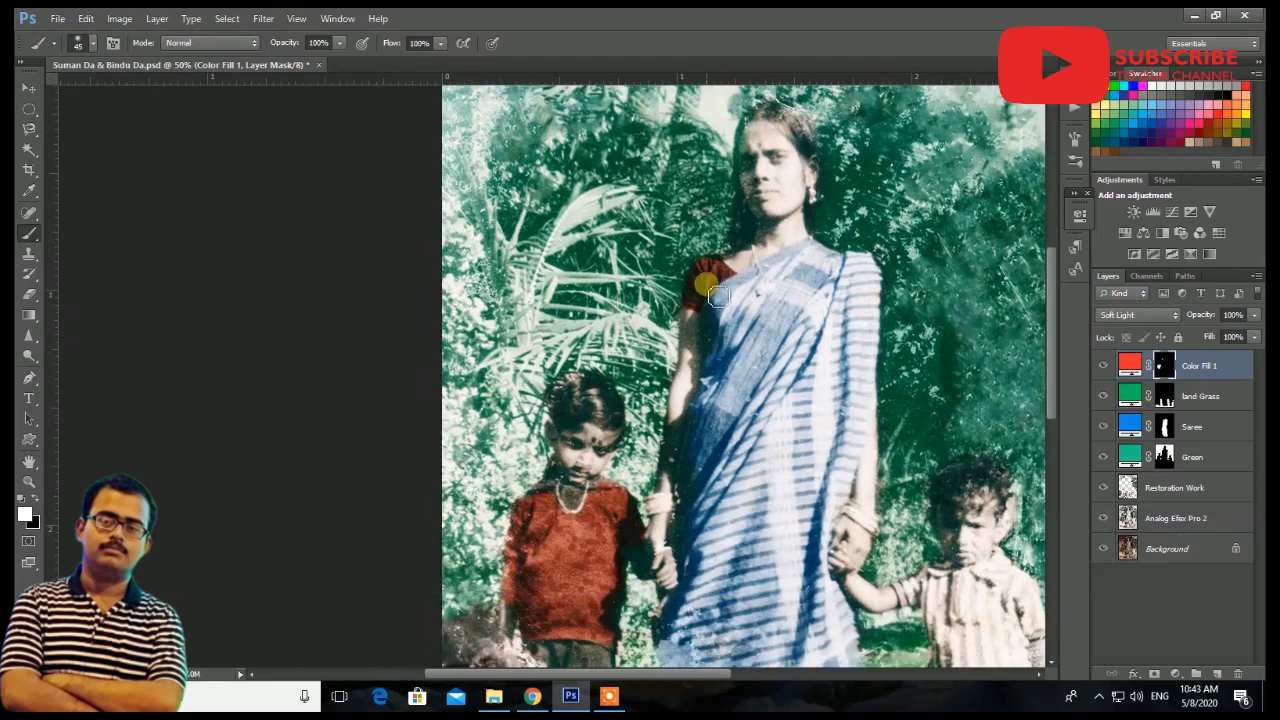
key("ctrl+j")
key("ctrl+z")
key("ctrl+plus")
key("ctrl+plus")
key("ctrl+plus")
key("ctrl+plus")
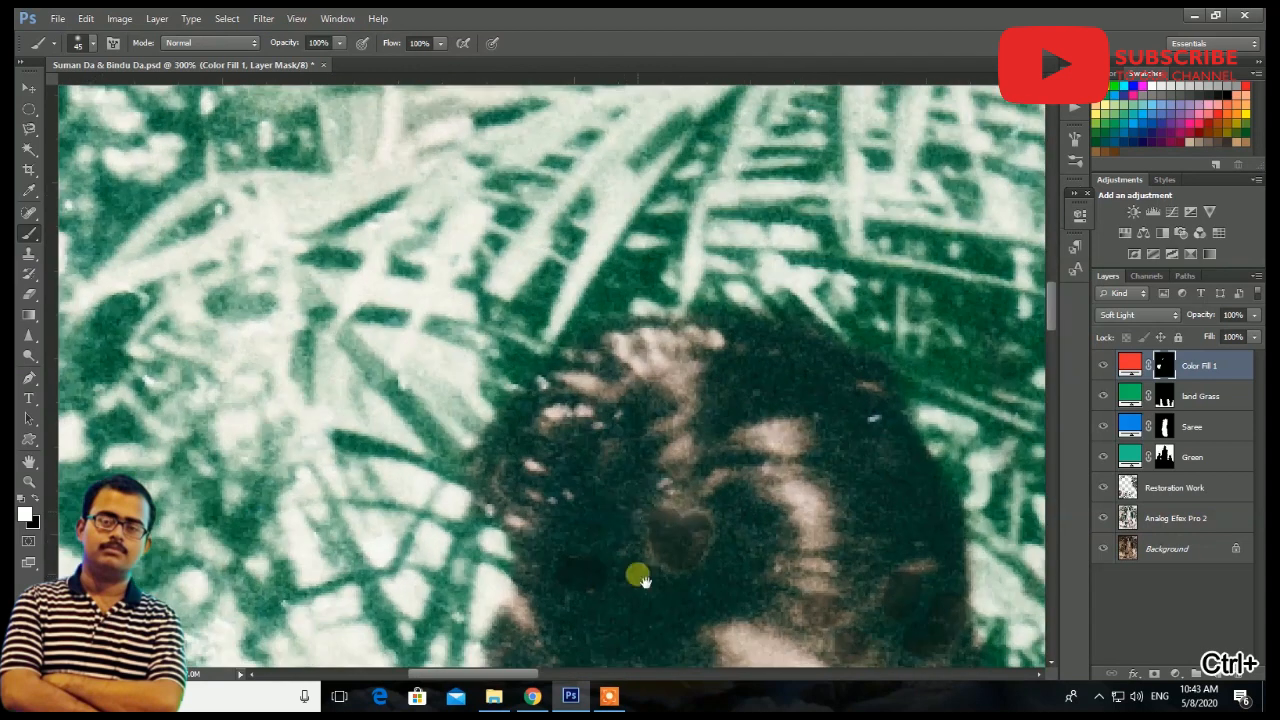
mouse_move(638, 575)
left_mouse_down()
mouse_move(636, 318)
mouse_move(622, 285)
mouse_move(609, 439)
mouse_move(611, 327)
mouse_move(652, 309)
mouse_move(646, 287)
mouse_move(673, 269)
left_mouse_up()
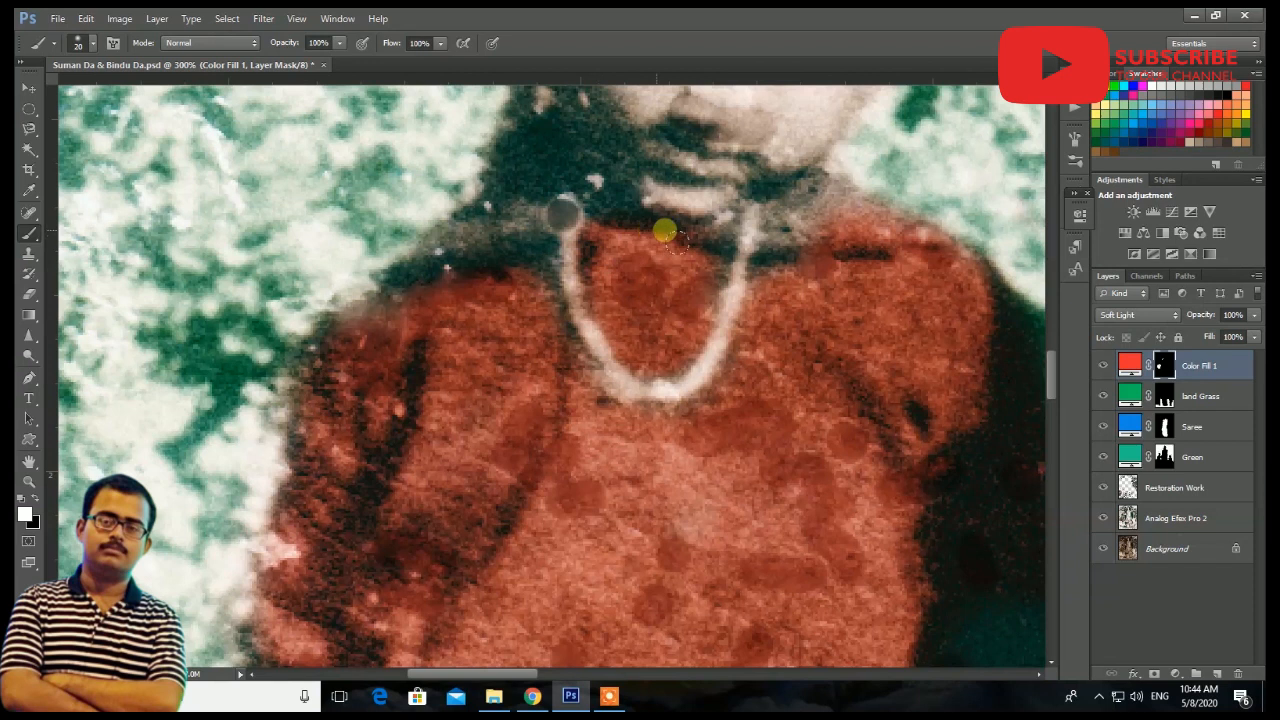
mouse_move(550, 224)
left_mouse_down()
mouse_move(516, 220)
mouse_move(413, 287)
left_mouse_up()
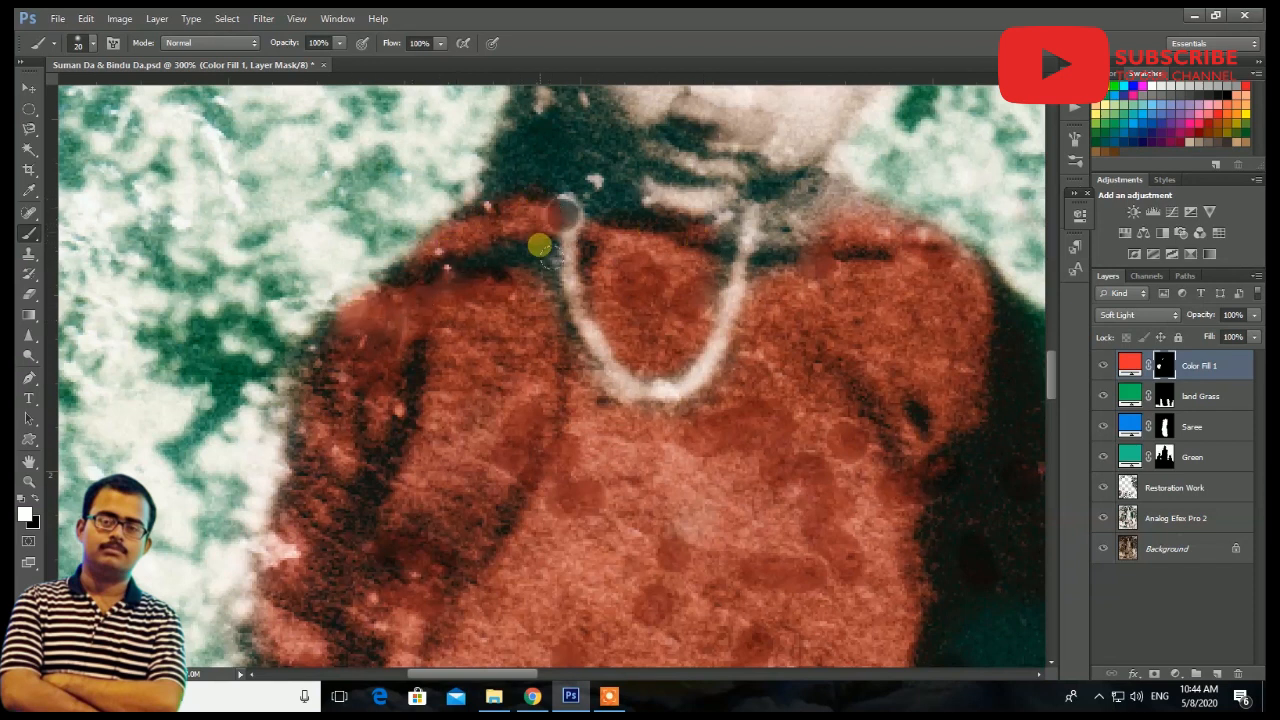
mouse_move(793, 232)
left_mouse_down()
mouse_move(777, 194)
mouse_move(823, 194)
mouse_move(897, 229)
mouse_move(853, 301)
left_mouse_up()
Paint blue over the other child's striped shirt on the Saree fill's mask, using a 90 px brush and a smaller one for edges.
key("ctrl+minus")
key("ctrl+minus")
key("ctrl+minus")
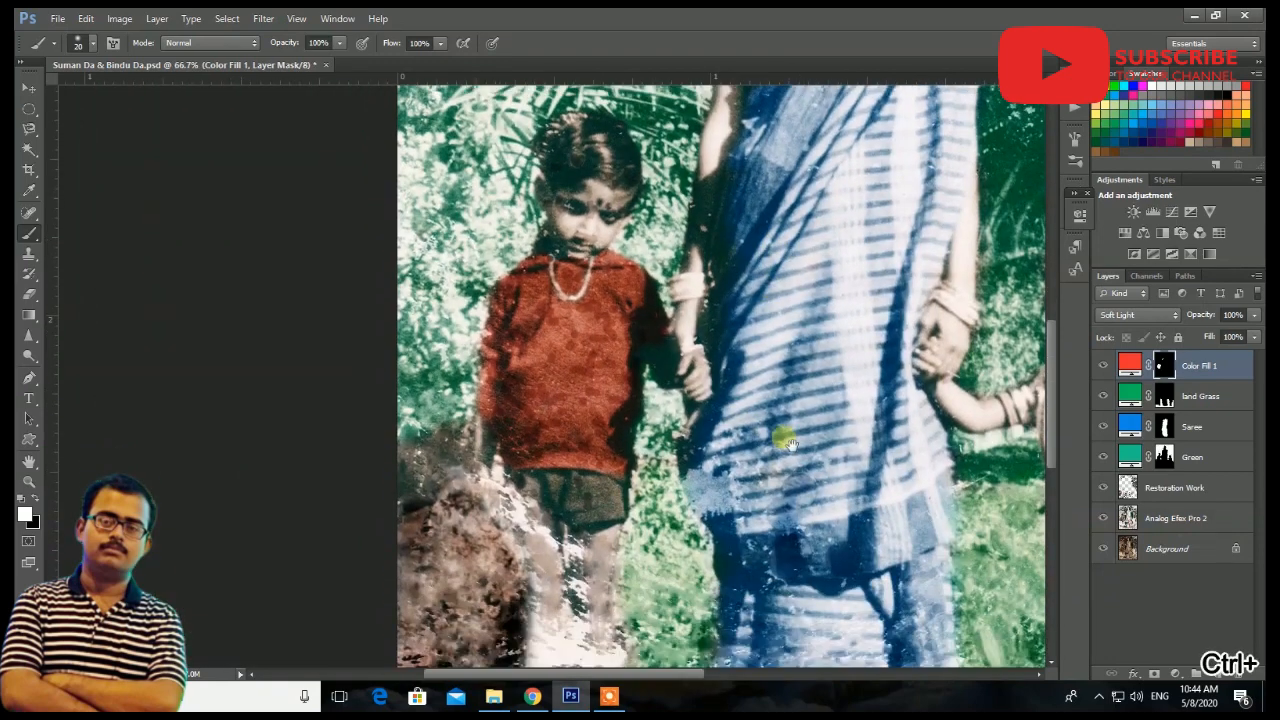
left_click_drag(788, 443, 586, 463)
left_click(1135, 430)
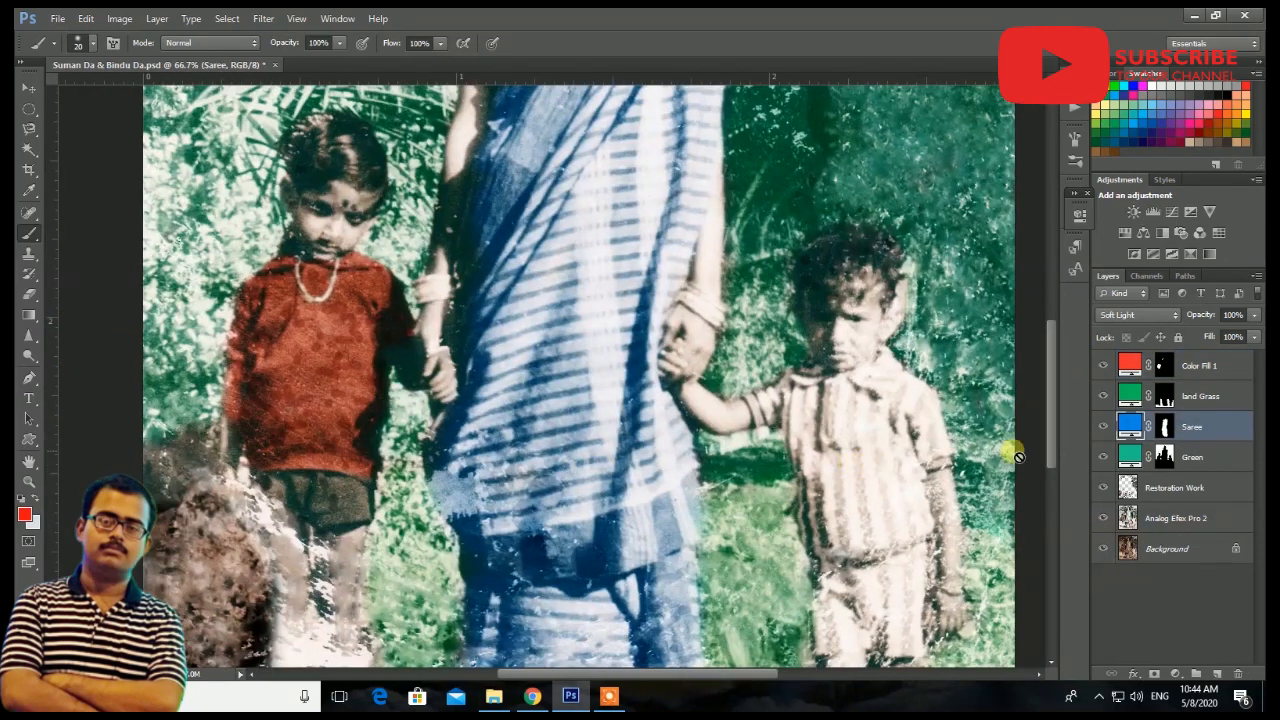
left_click(1160, 430)
key("d")
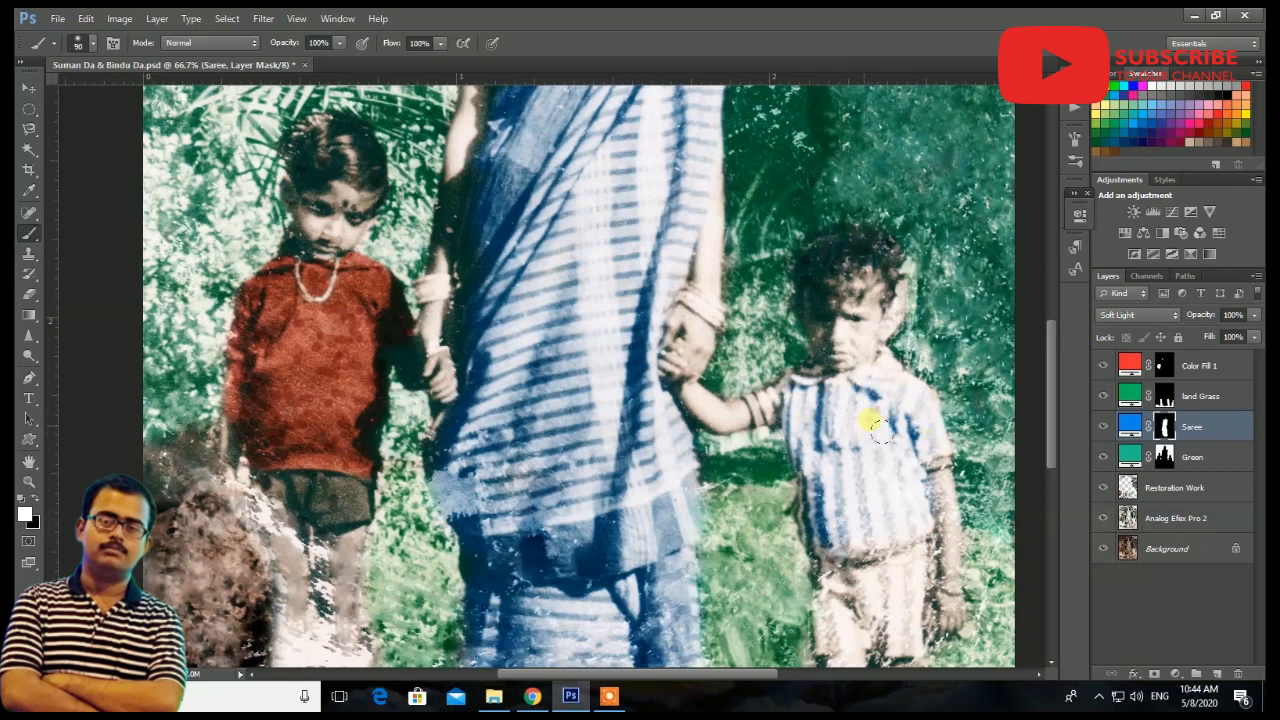
key("ctrl+plus")
key("ctrl+plus")
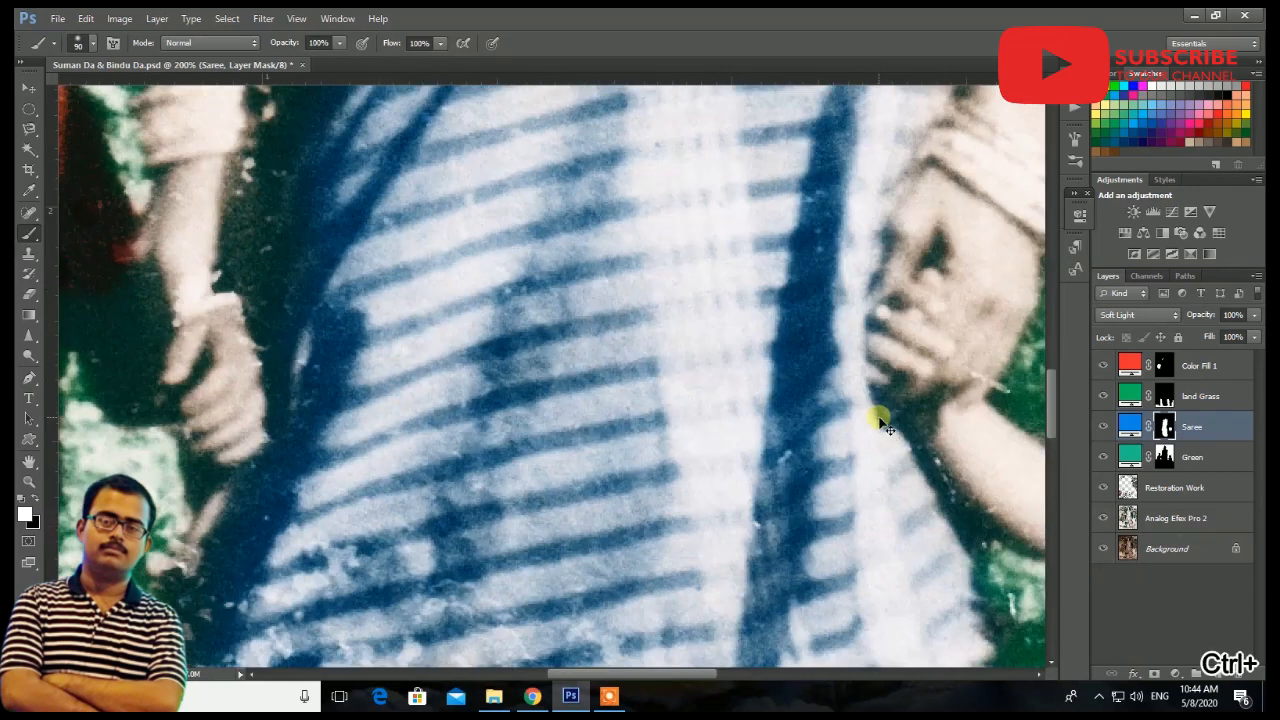
key("bracketleft")
key("bracketleft")
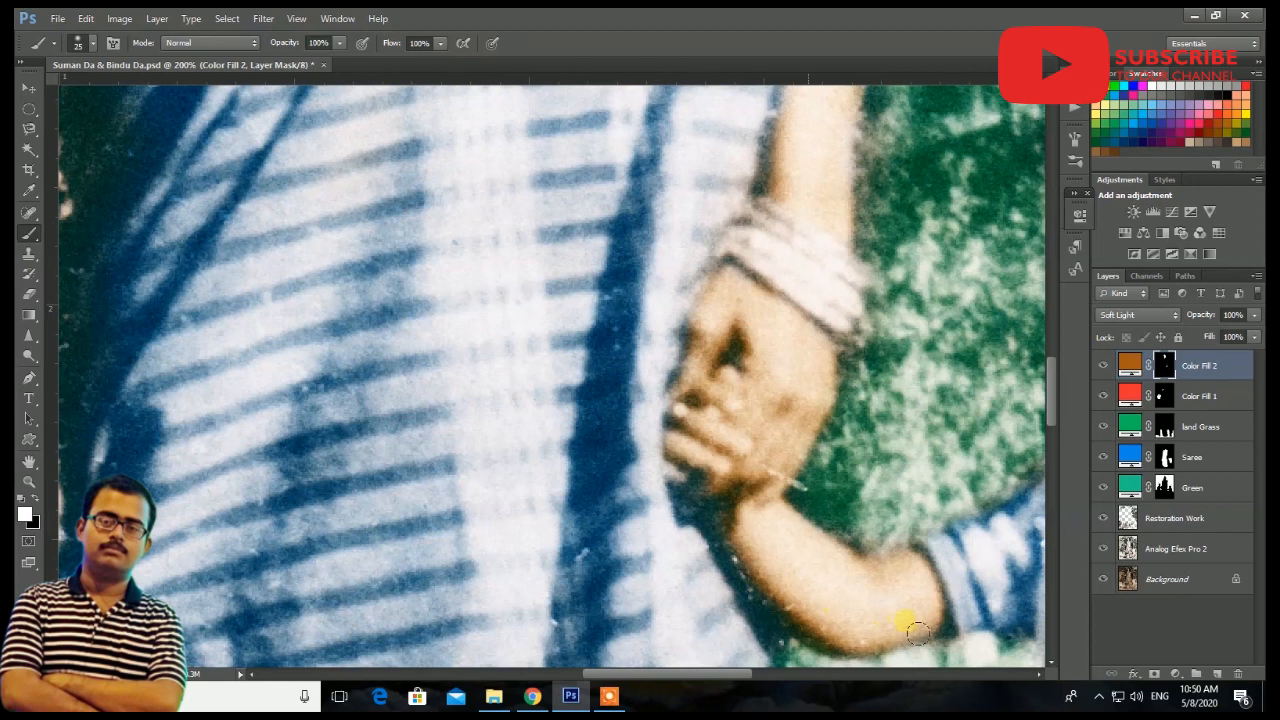
Paint the brown skin fill over the woman's forearm above the bangles on the boy's side, using a 25 px brush.
left_click_drag(765, 482, 662, 678)
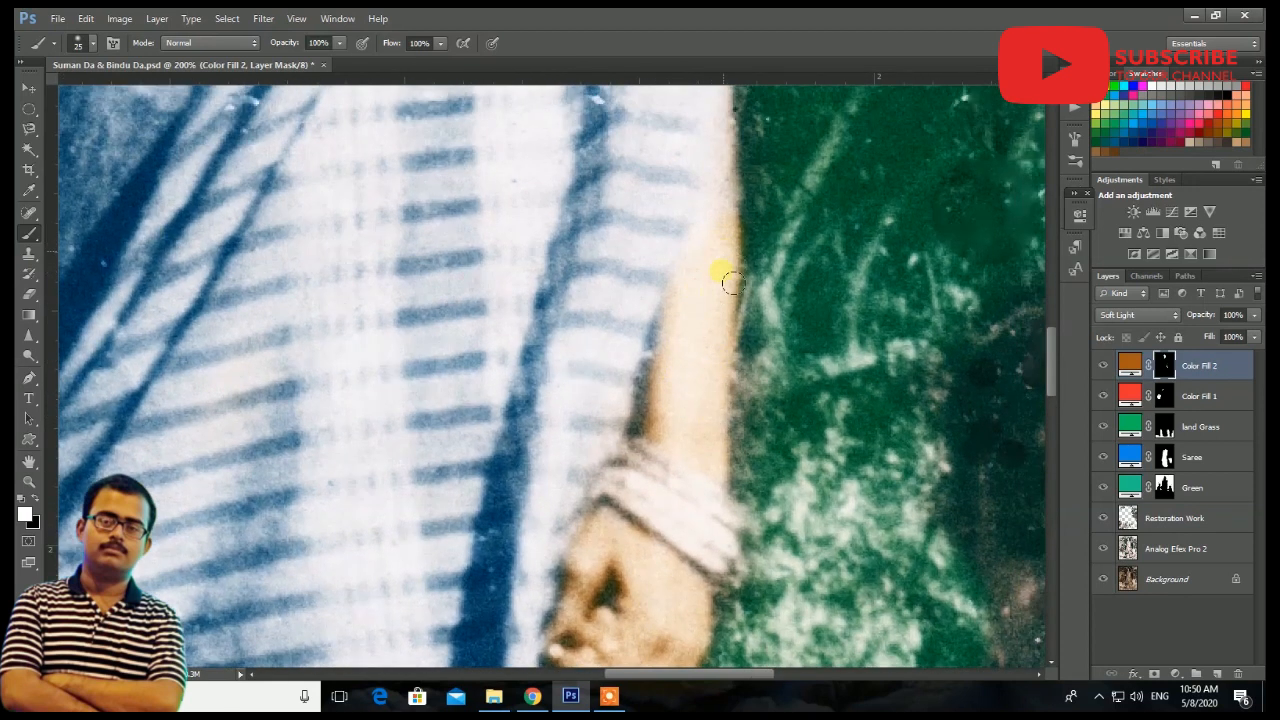
left_click_drag(728, 280, 556, 466)
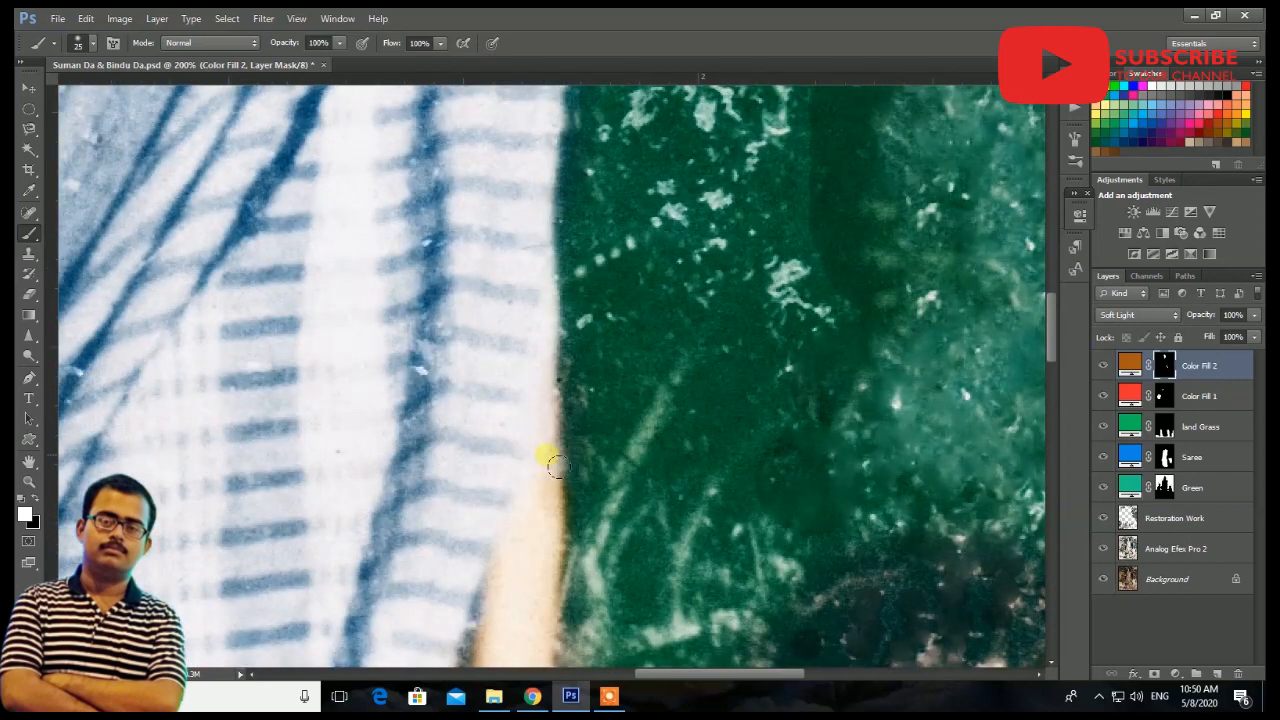
key("ctrl+minus")
key("ctrl+minus")
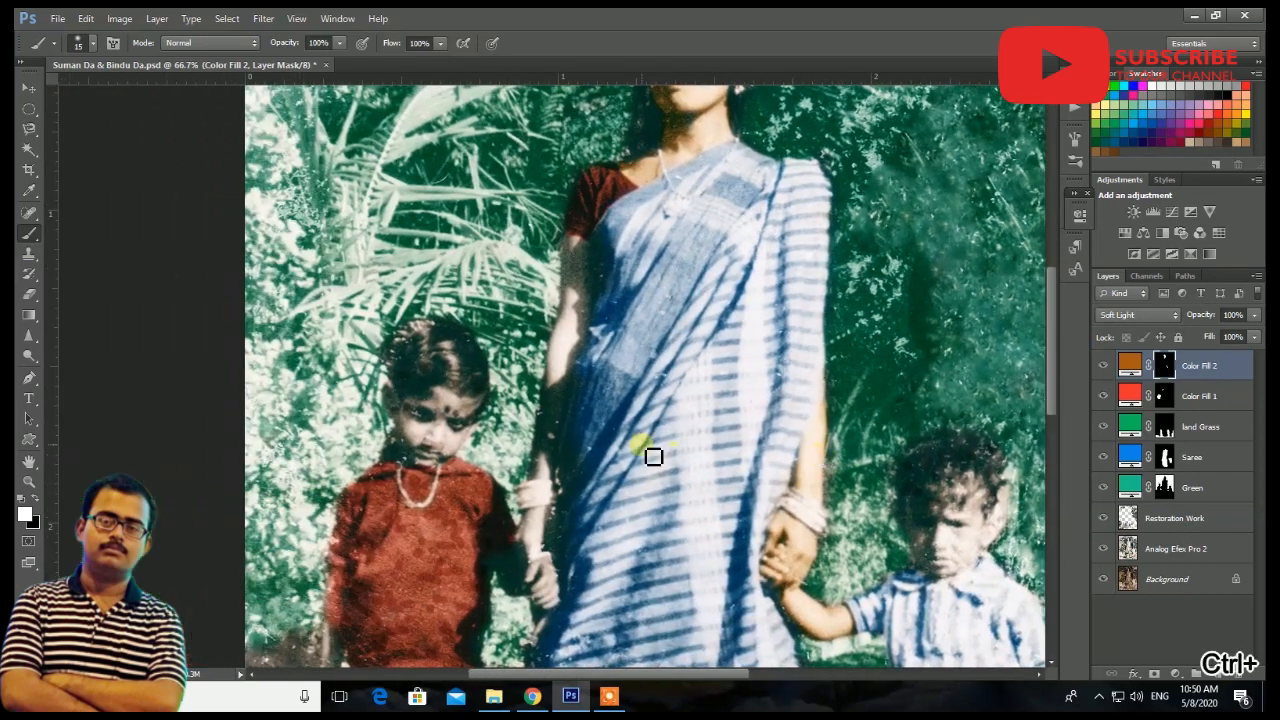
Paint the brown skin fill over the woman's other upper arm, just below the blouse sleeve, using a 15 px brush.
key("ctrl+plus")
key("ctrl+plus")
key("ctrl+plus")
left_click_drag(608, 268, 546, 474)
mouse_move(572, 197)
left_mouse_down()
mouse_move(567, 226)
mouse_move(588, 207)
mouse_move(602, 303)
left_mouse_up()
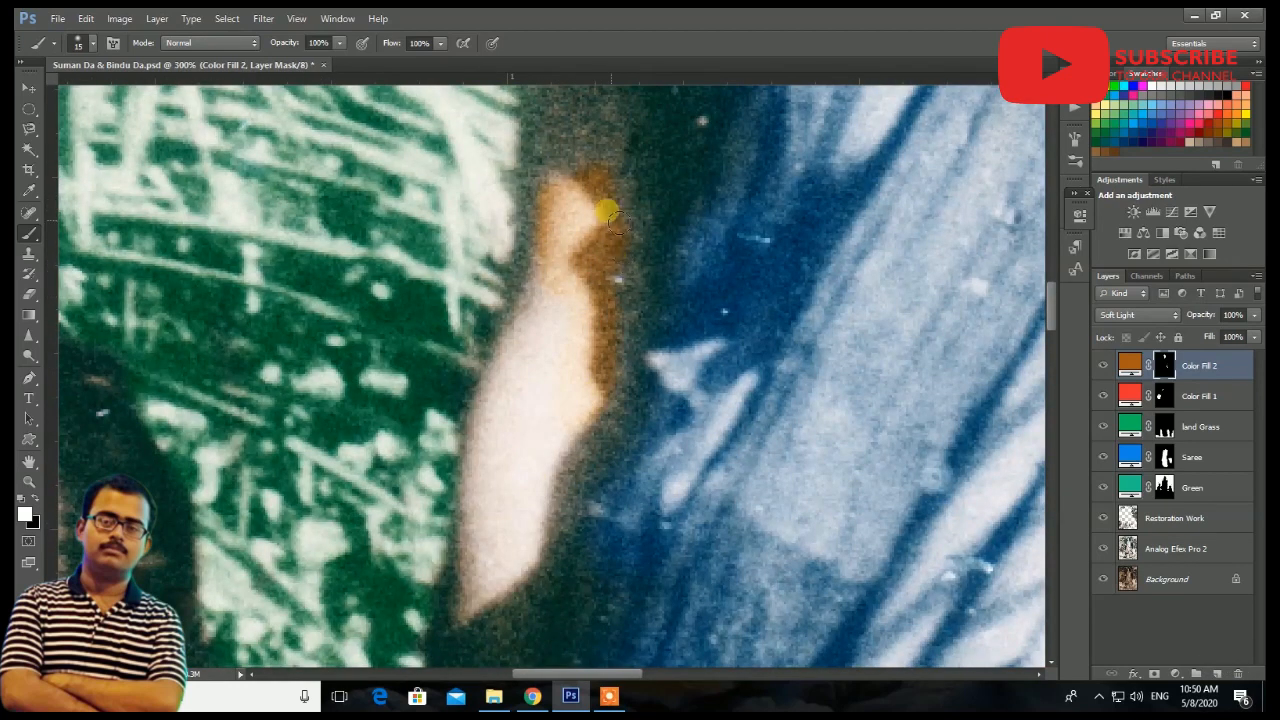
scroll(600, 300, "up", 5)
mouse_move(580, 212)
left_mouse_down()
mouse_move(604, 262)
mouse_move(570, 330)
mouse_move(587, 240)
mouse_move(585, 410)
mouse_move(574, 388)
mouse_move(578, 348)
mouse_move(609, 318)
mouse_move(620, 430)
mouse_move(646, 279)
mouse_move(637, 233)
mouse_move(580, 210)
mouse_move(545, 596)
left_mouse_up()
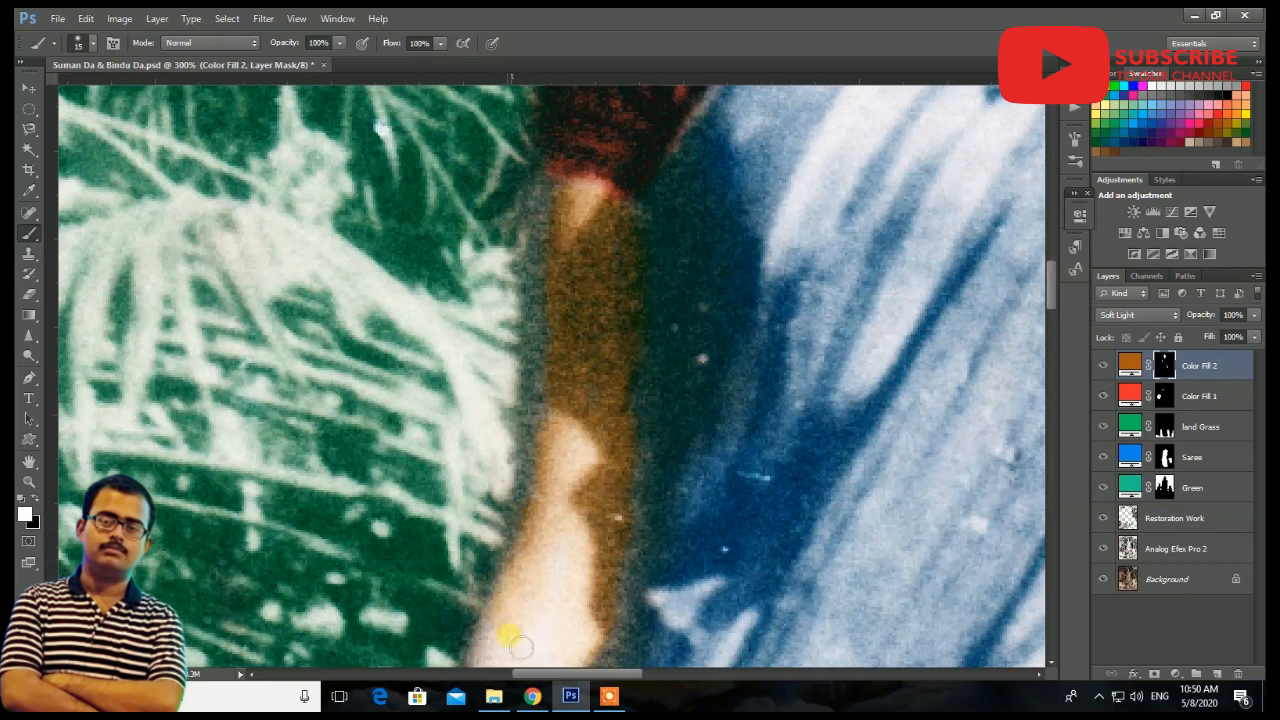
Paint the brown skin fill over the same arm from the elbow down the shaded forearm to the bangles.
scroll(595, 607, "down", 3)
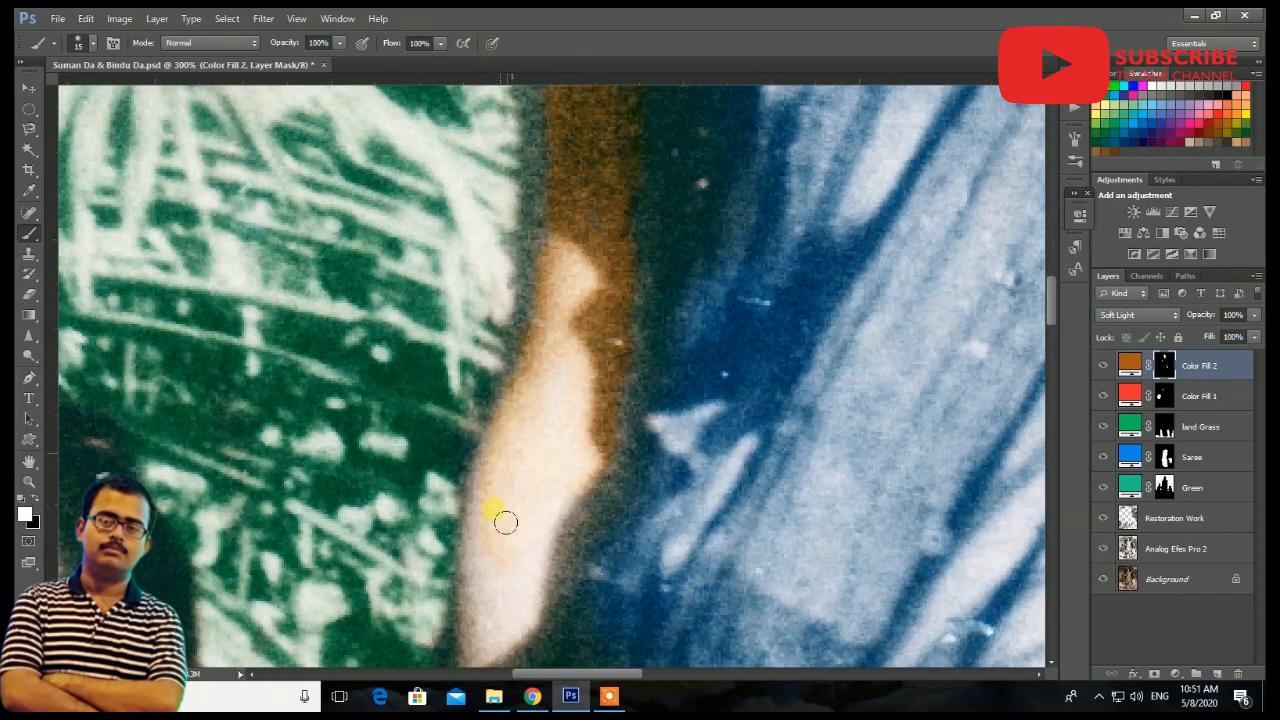
mouse_move(486, 545)
left_mouse_down()
mouse_move(527, 492)
mouse_move(571, 536)
mouse_move(563, 600)
mouse_move(600, 478)
left_mouse_up()
scroll(590, 460, "down", 3)
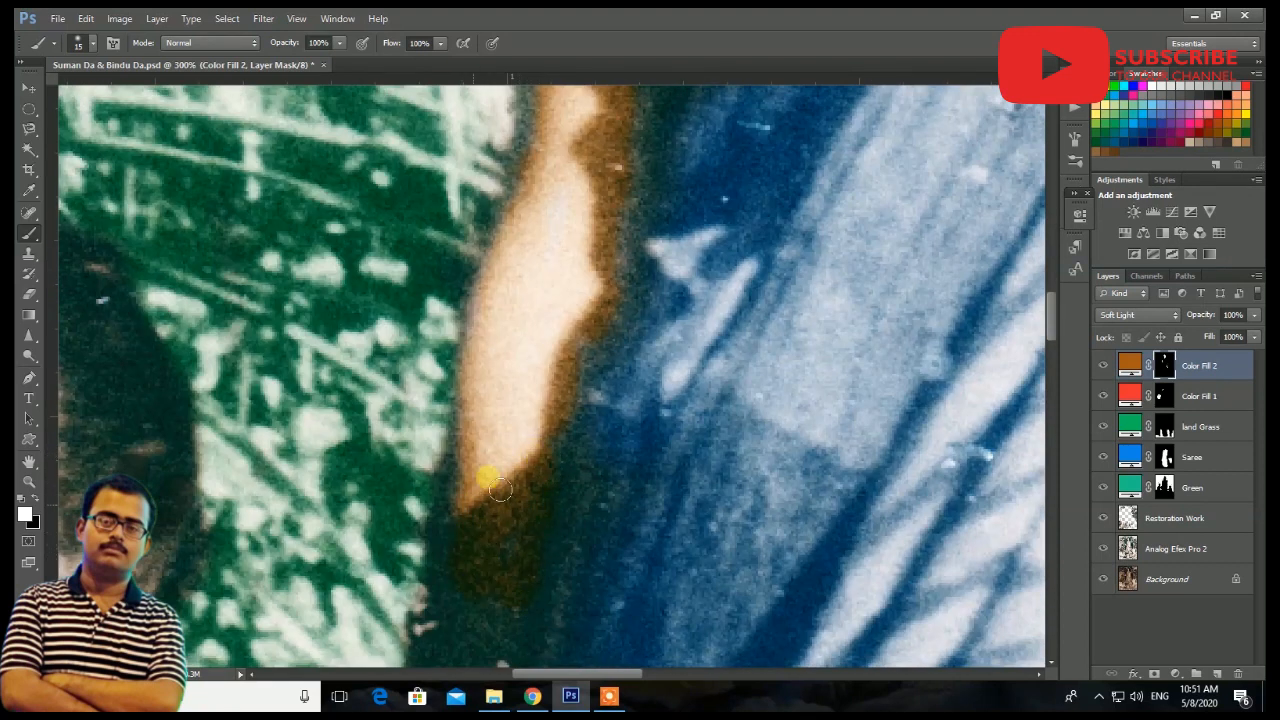
mouse_move(508, 566)
left_mouse_down()
mouse_move(655, 343)
mouse_move(606, 507)
mouse_move(650, 408)
mouse_move(630, 523)
mouse_move(604, 543)
mouse_move(600, 622)
mouse_move(575, 645)
left_mouse_up()
scroll(634, 400, "down", 3)
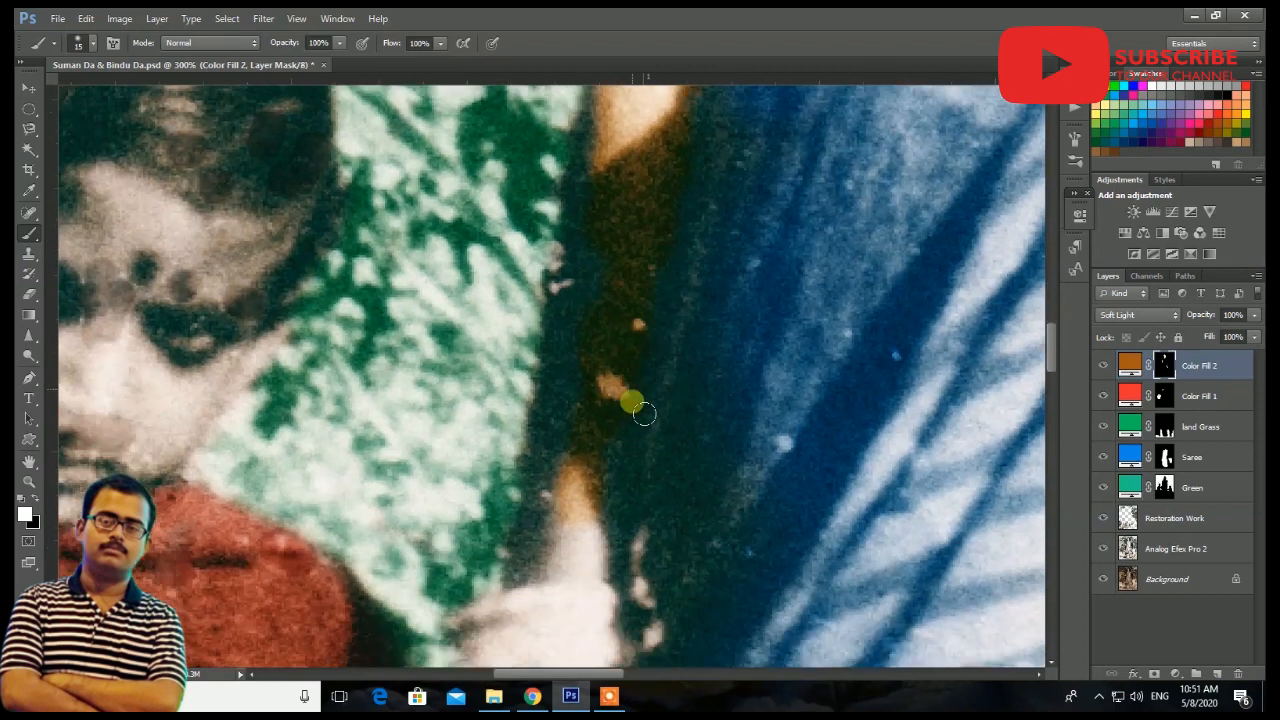
scroll(611, 477, "down", 4)
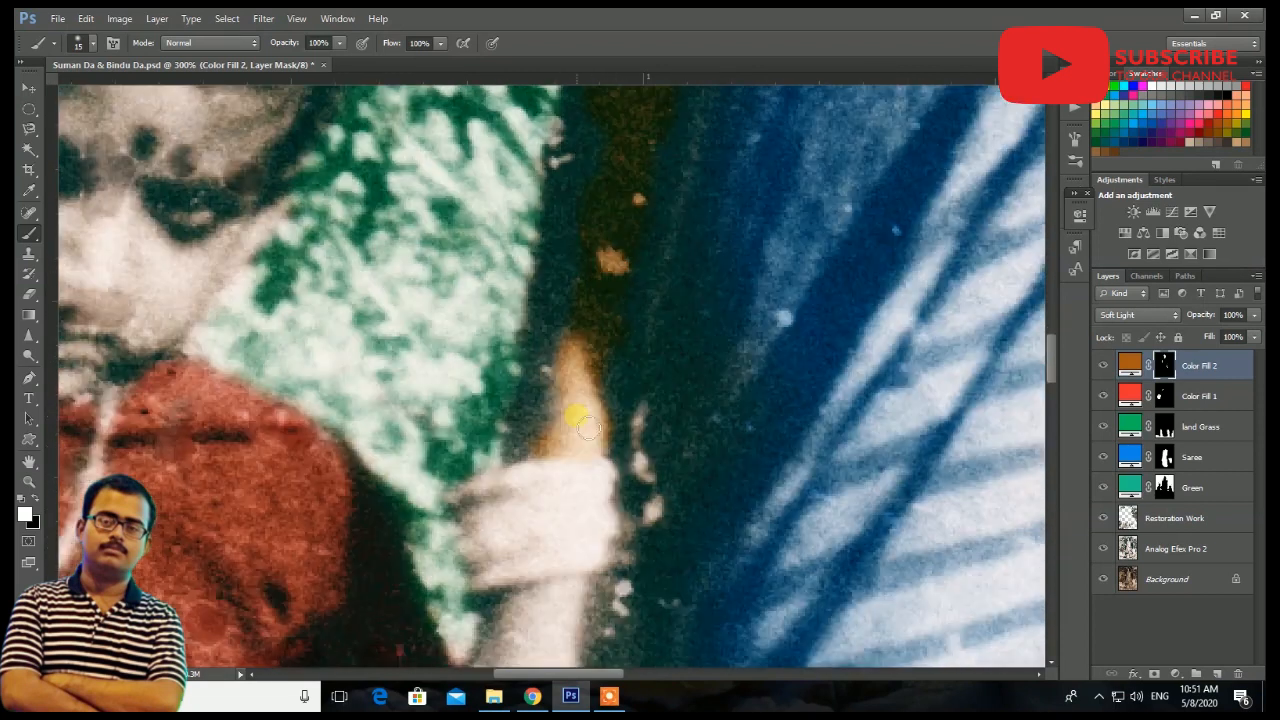
Paint the brown skin fill over the wrist and clasped fingers below the bangles, leaving the bangles unpainted.
mouse_move(507, 508)
left_mouse_down()
mouse_move(468, 578)
mouse_move(512, 476)
mouse_move(541, 473)
left_mouse_up()
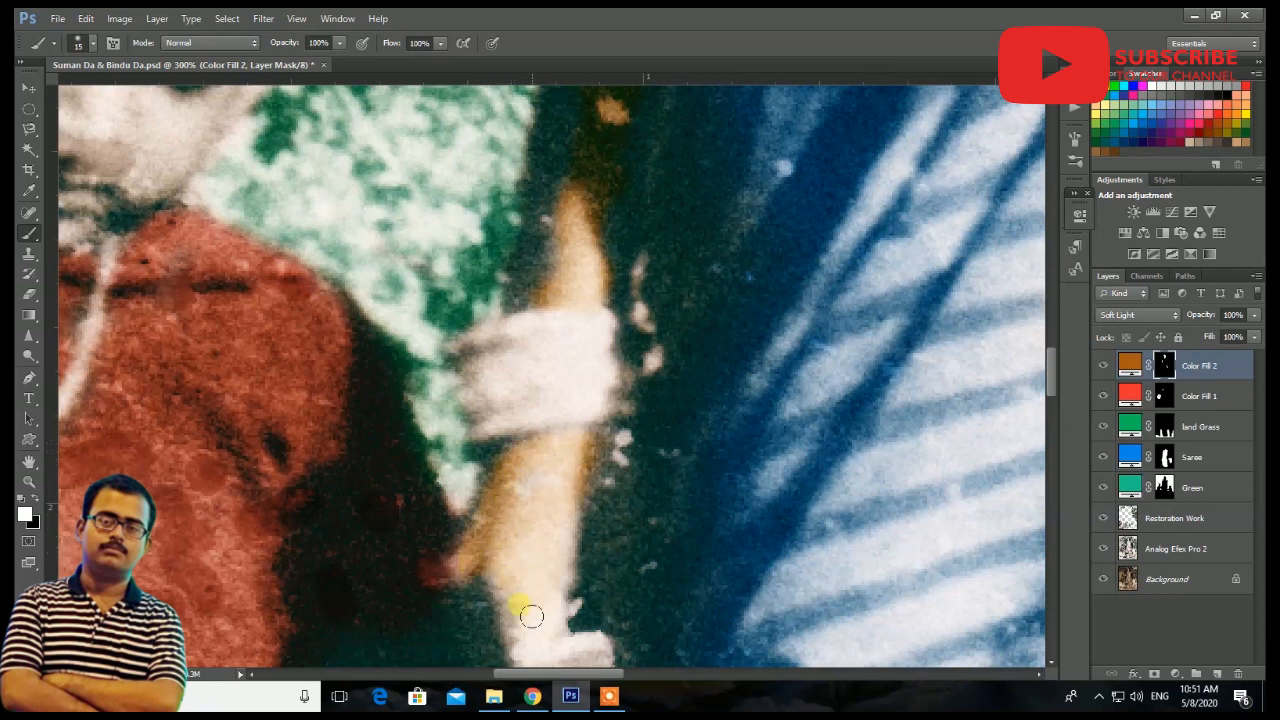
mouse_move(548, 612)
left_mouse_down()
mouse_move(592, 466)
mouse_move(616, 482)
left_mouse_up()
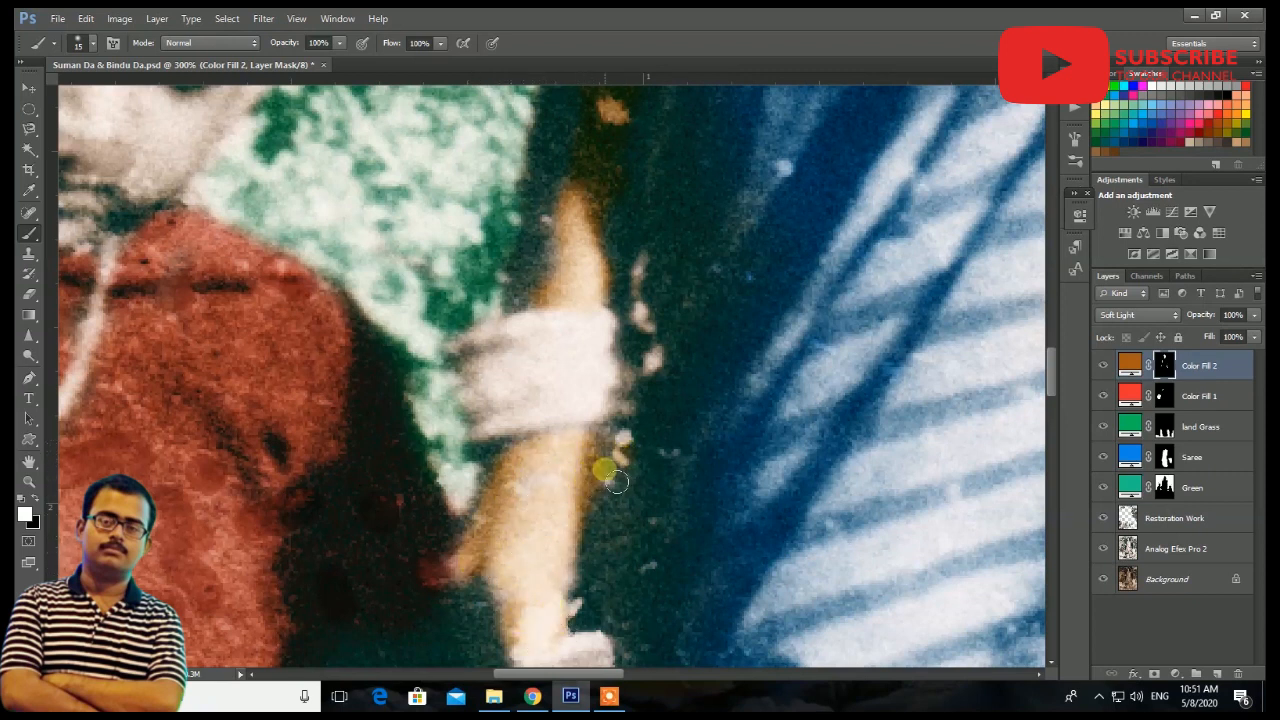
scroll(557, 627, "down", 3)
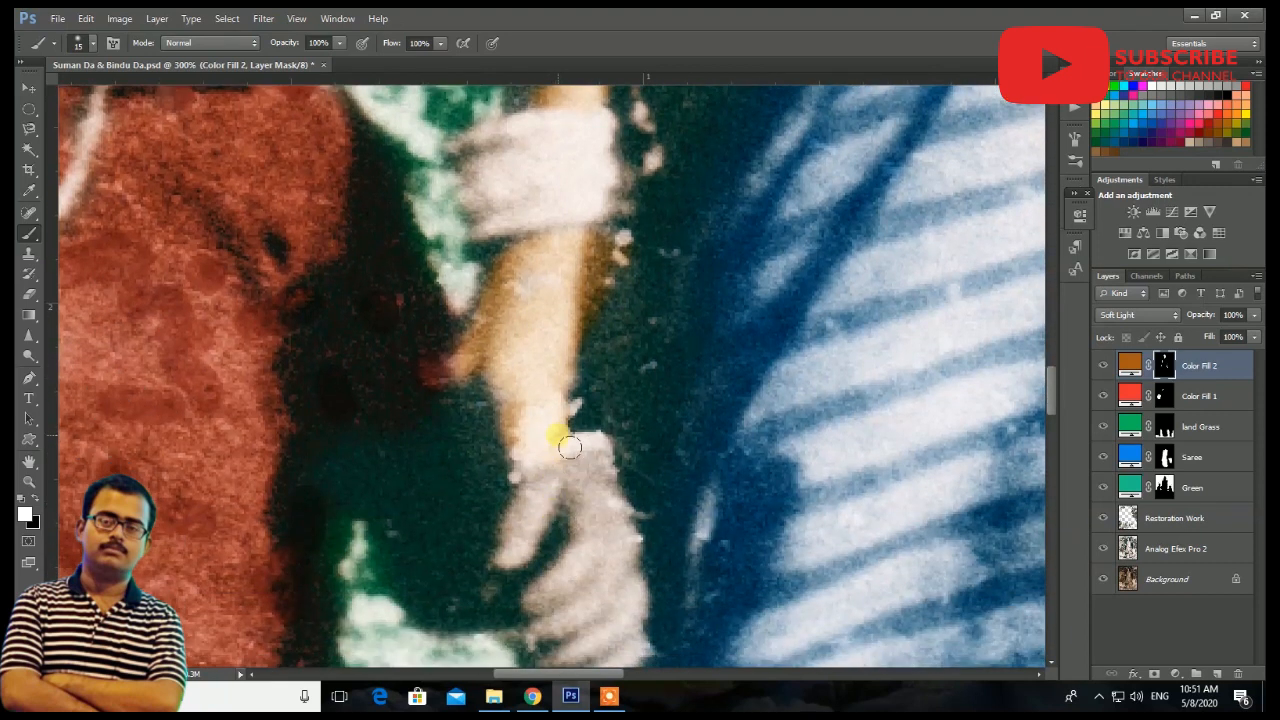
left_click_drag(545, 520, 598, 508)
mouse_move(628, 548)
left_mouse_down()
mouse_move(607, 591)
mouse_move(576, 611)
mouse_move(613, 577)
mouse_move(621, 631)
left_mouse_up()
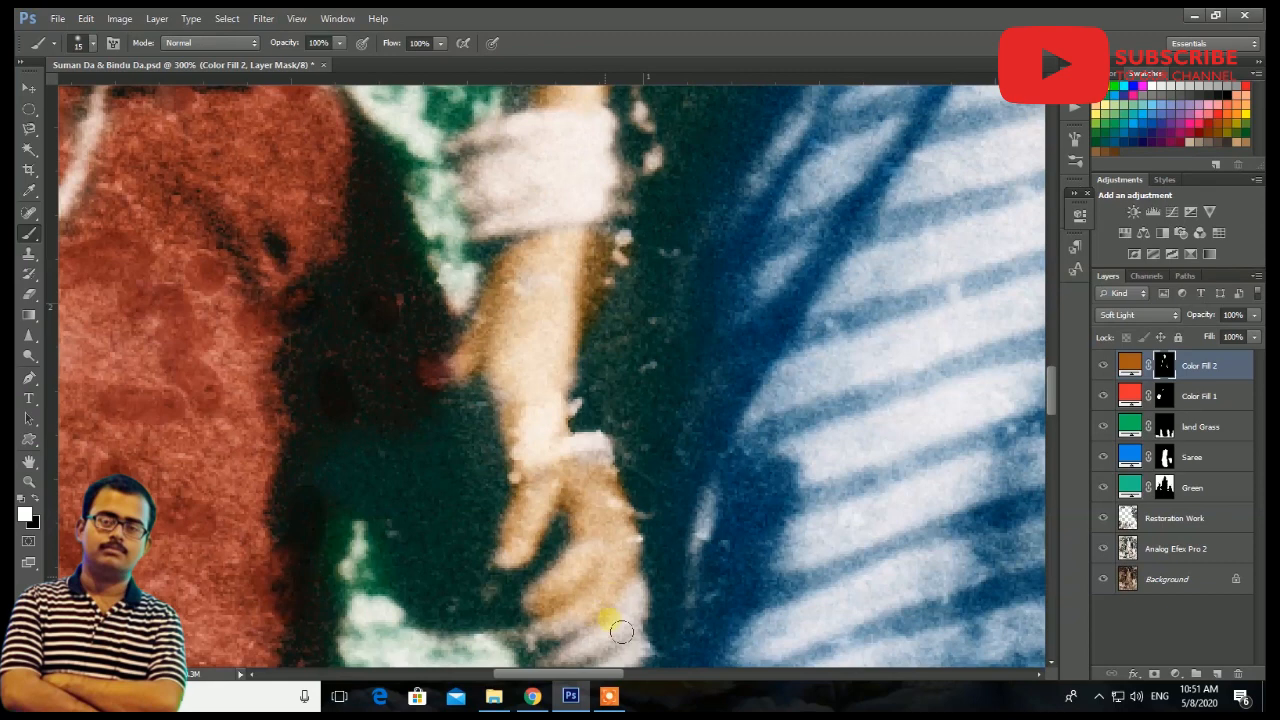
scroll(635, 567, "down", 2)
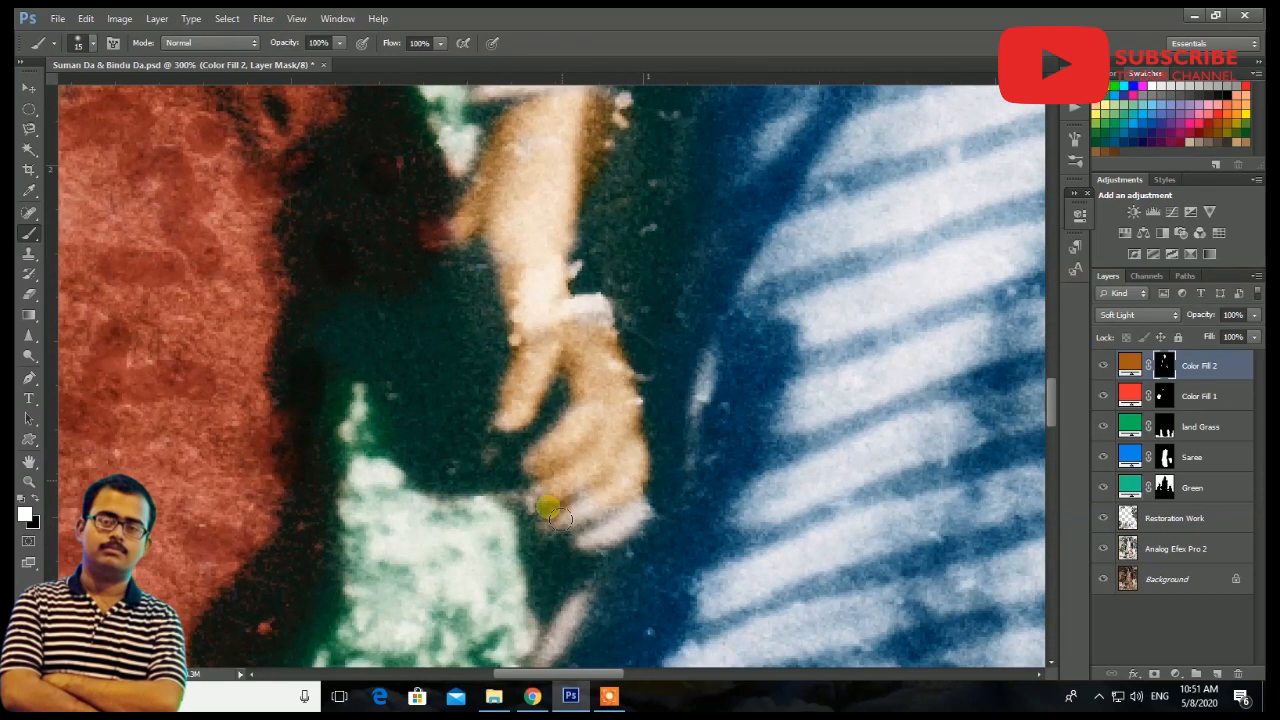
key("ctrl+minus")
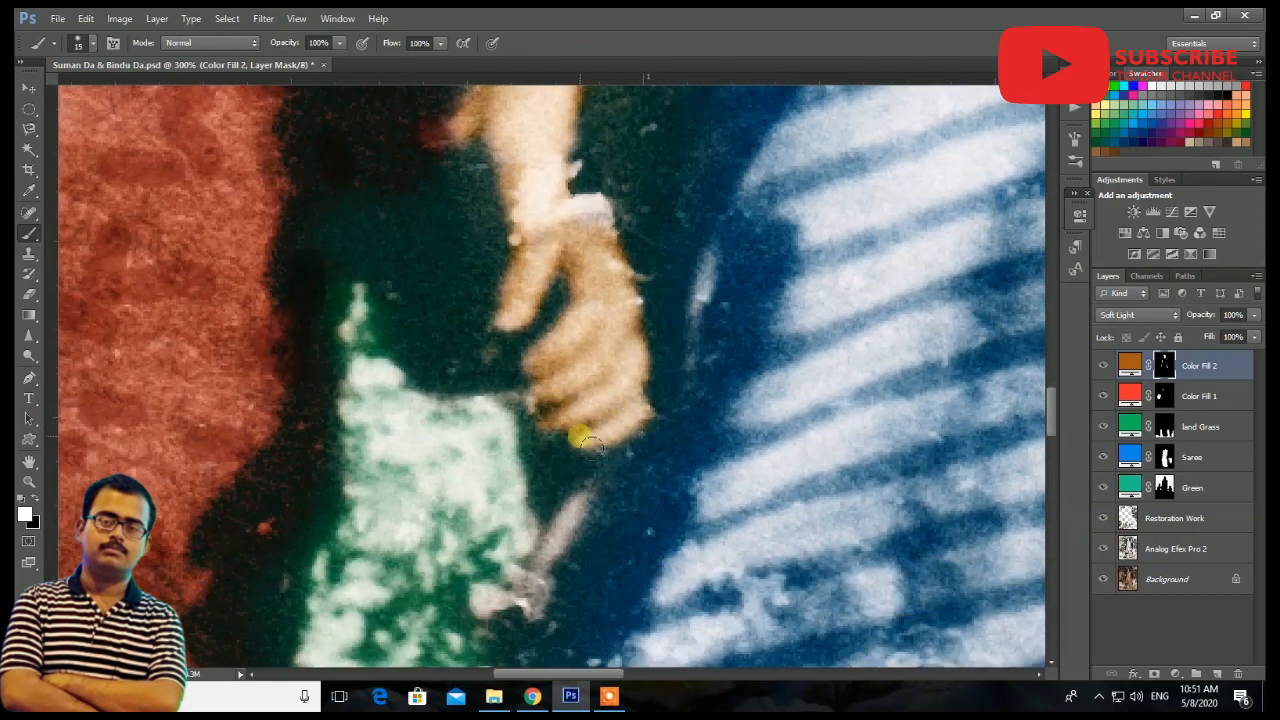
key("ctrl+minus")
key("ctrl+0")
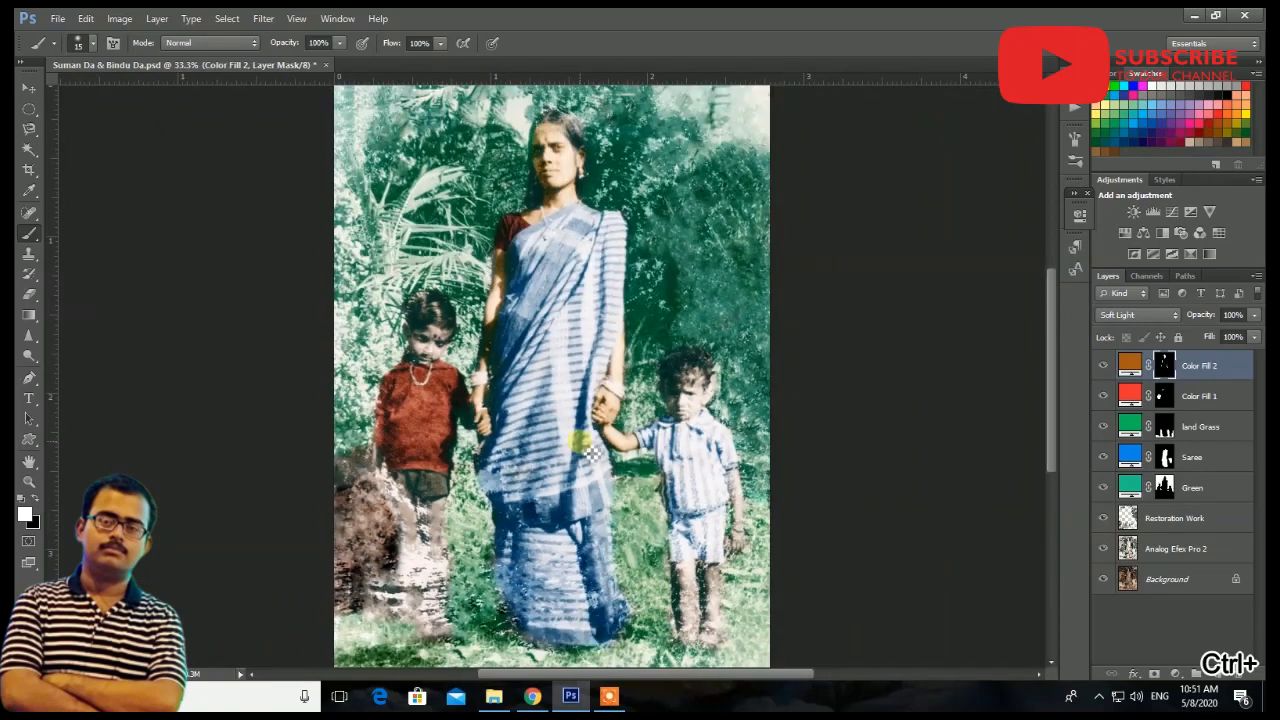
Paint the bindi on the woman's forehead red on the red fill's mask, using a 10 px brush.
key("ctrl+plus")
key("ctrl+plus")
key("ctrl+plus")
key("ctrl+plus")
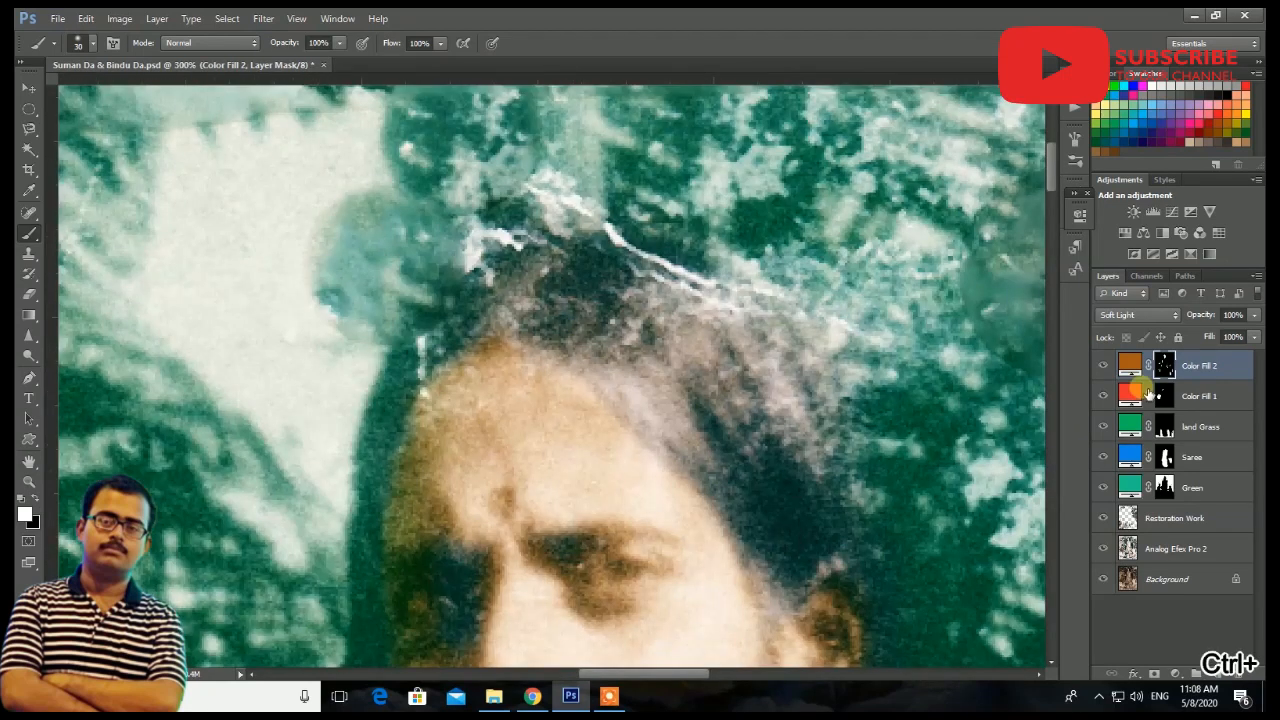
key("alt+bracketleft")
key("bracketleft")
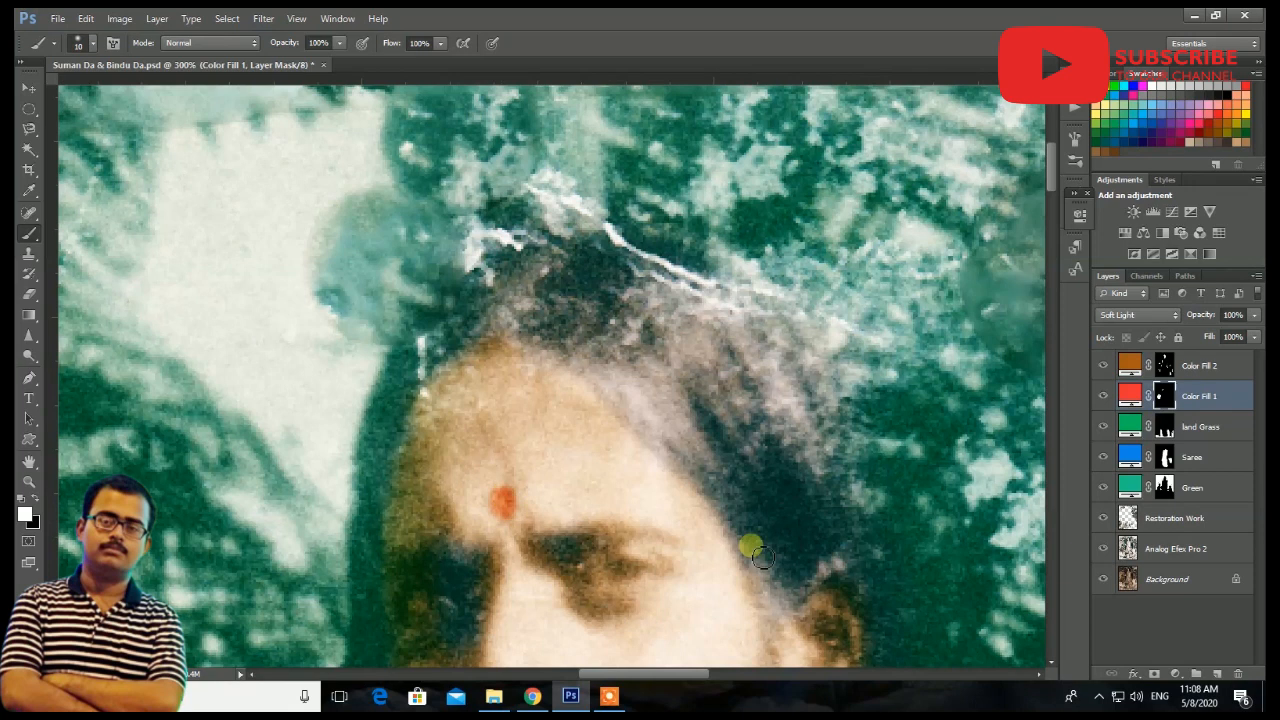
key("ctrl+minus")
key("ctrl+minus")
scroll(668, 397, "down", 3)
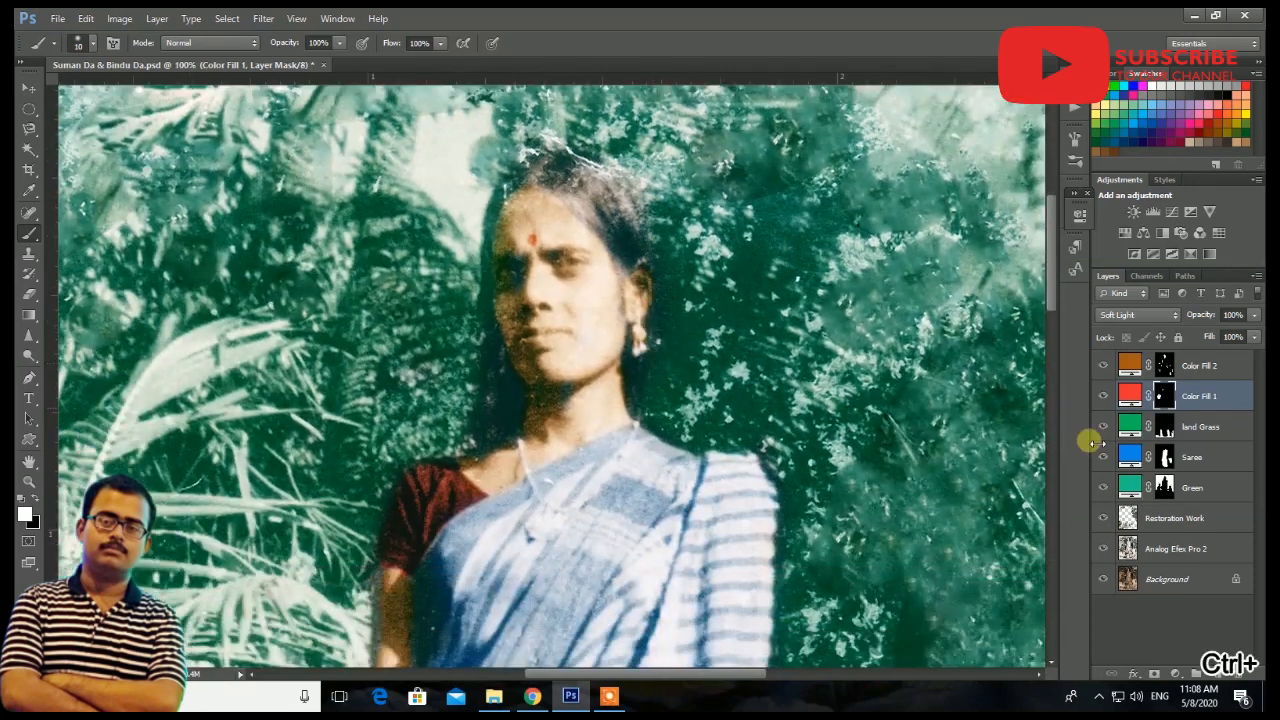
Add a Solid Color fill layer in golden yellow, e3cc07.
left_click(1175, 673)
left_click(1130, 332)
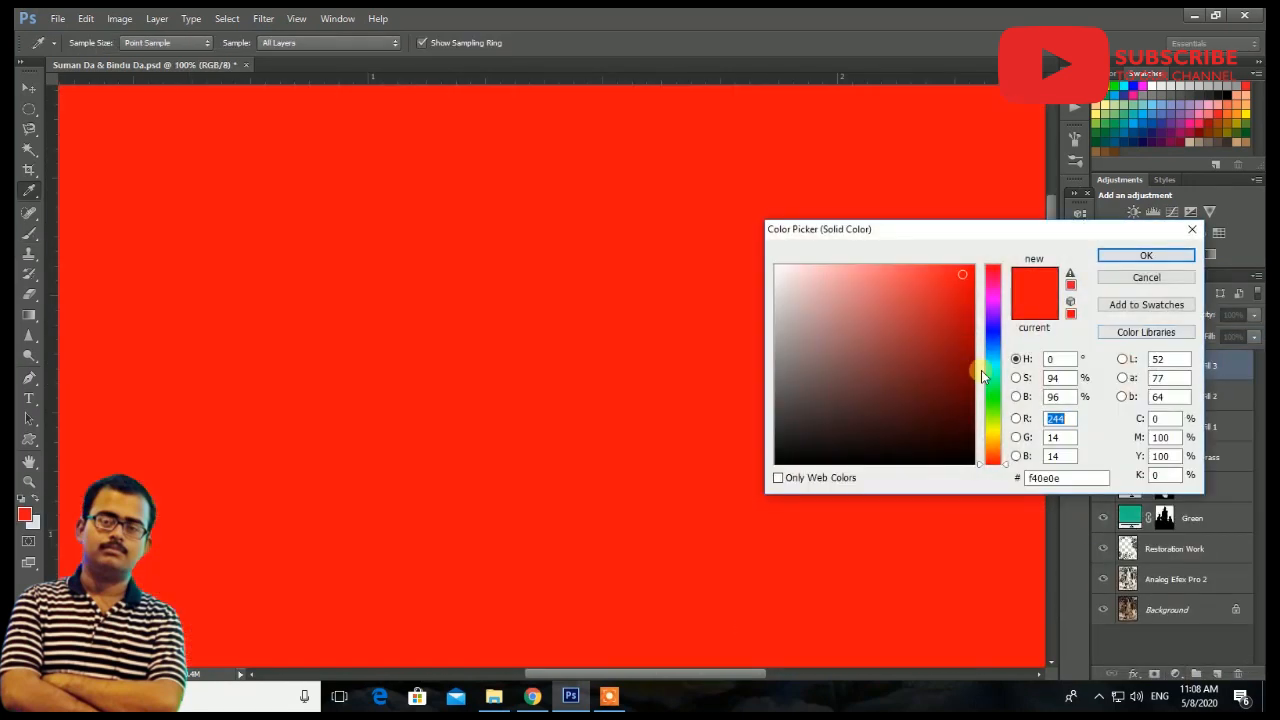
left_click(993, 426)
left_click(968, 287)
left_click(993, 434)
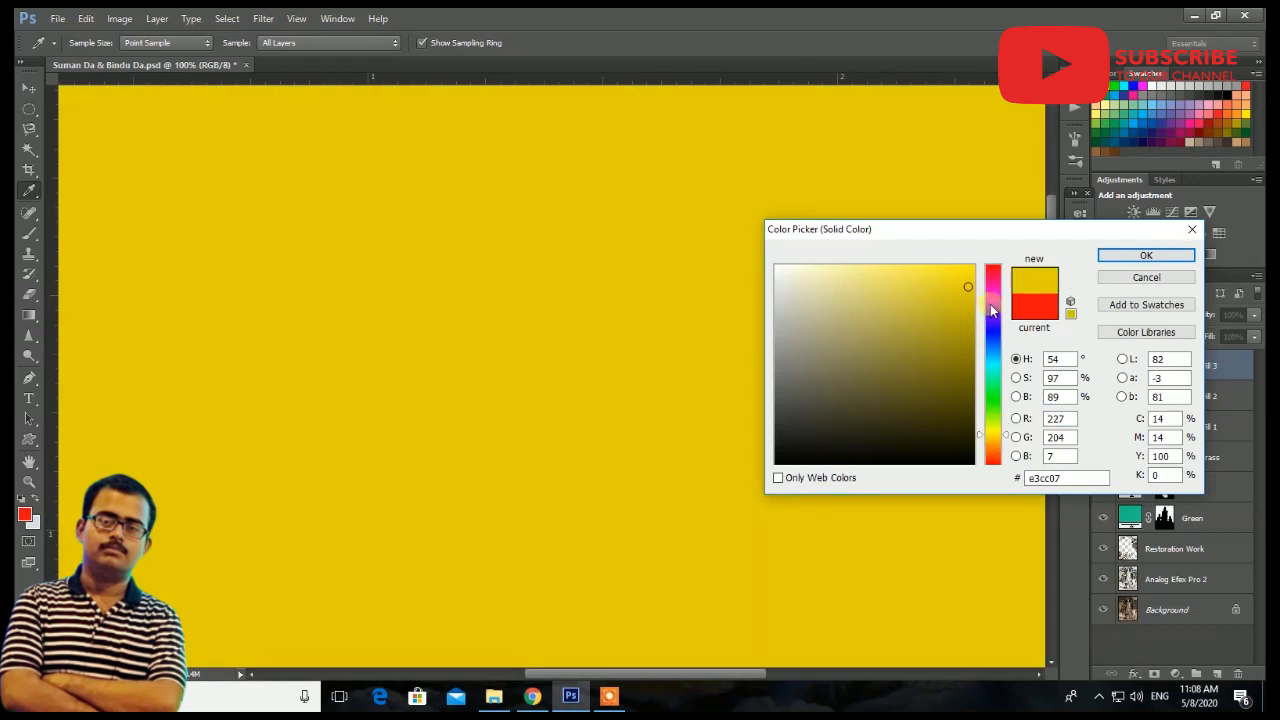
key("Return")
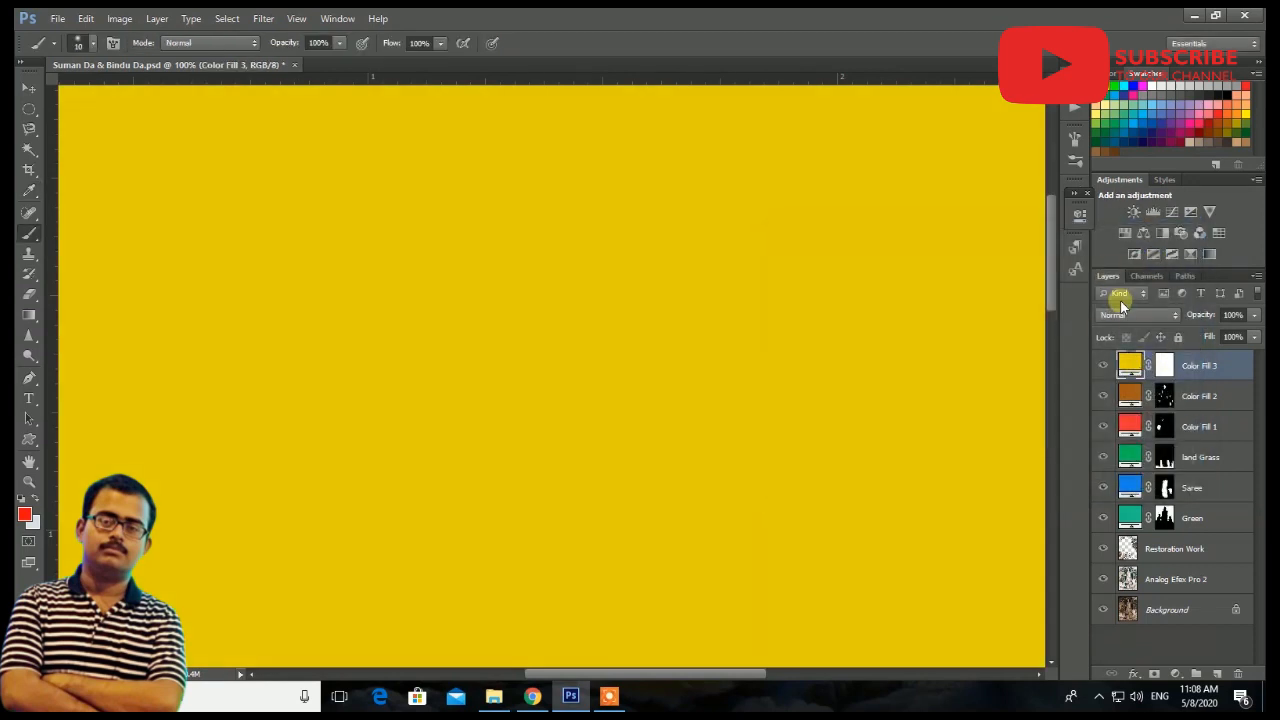
Set the yellow fill layer's blending to Soft Light and invert its mask to black.
left_click(1125, 314)
left_click(1112, 215)
left_click(1163, 365)
key("ctrl+i")
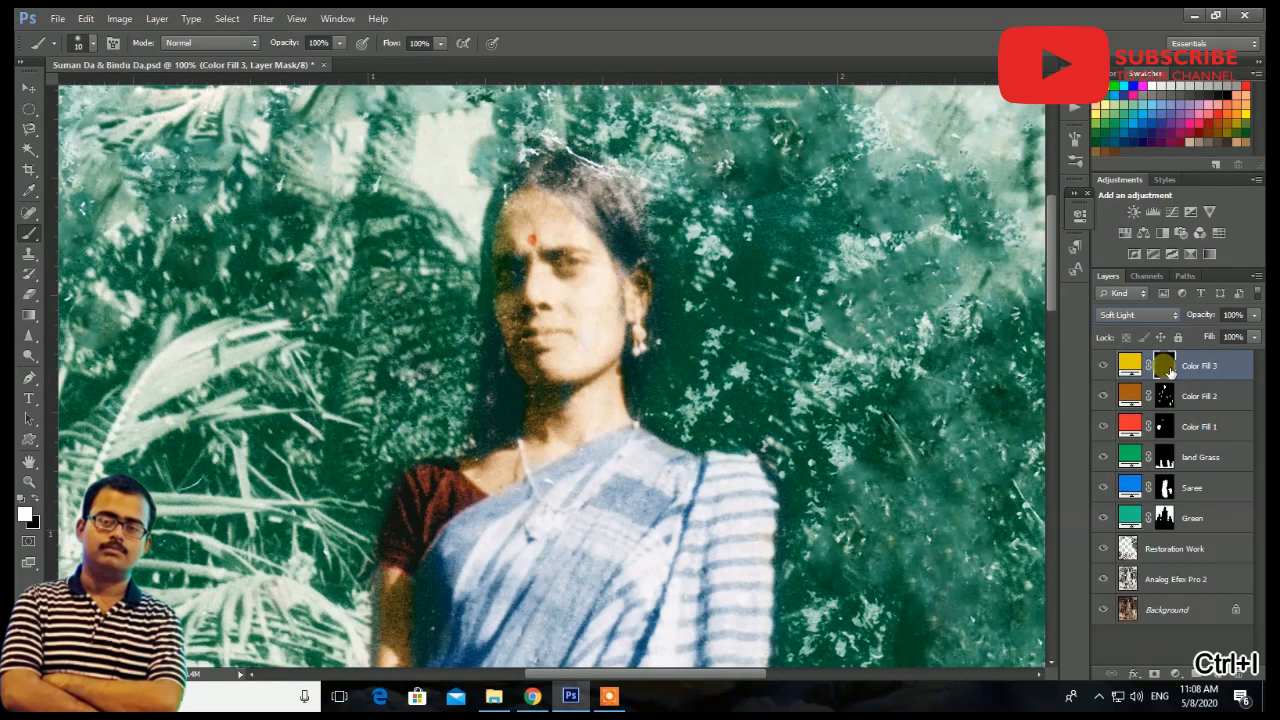
Paint the woman's bangles on the wrist beside the striped-shirt boy golden yellow on the Color Fill 3 mask.
key("ctrl+plus")
key("ctrl+plus")
key("ctrl+plus")
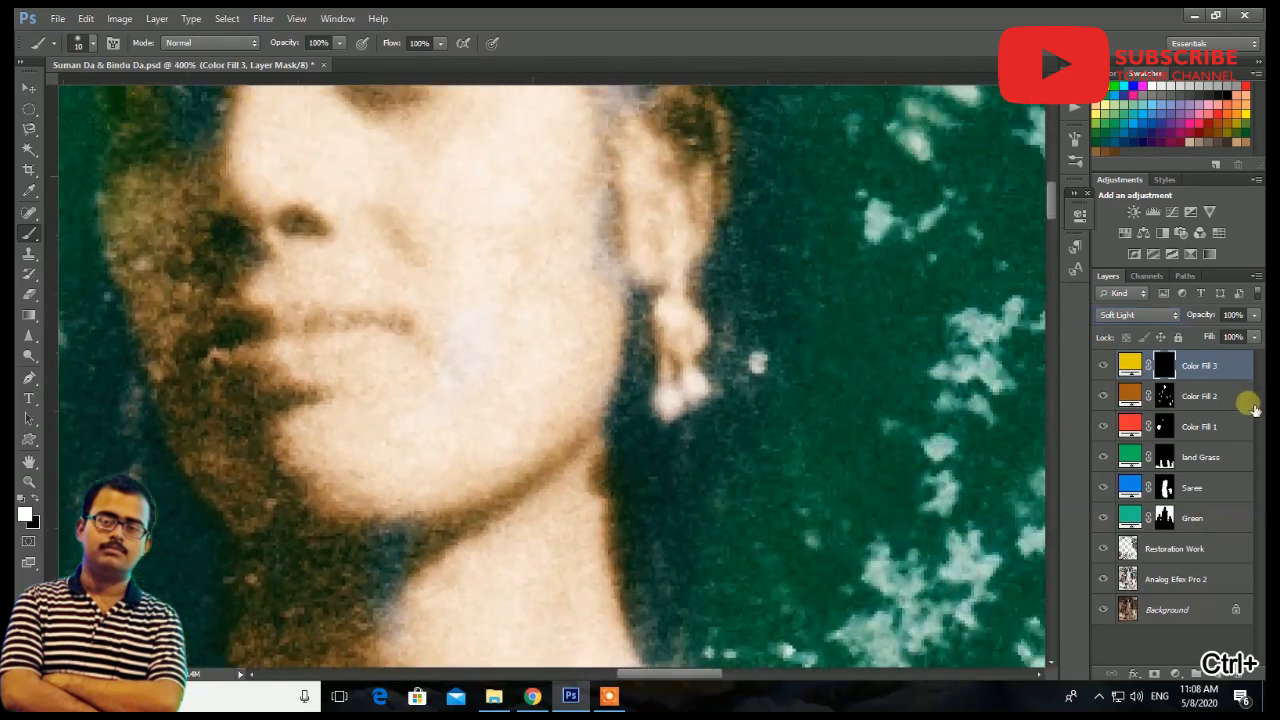
left_click(1164, 396)
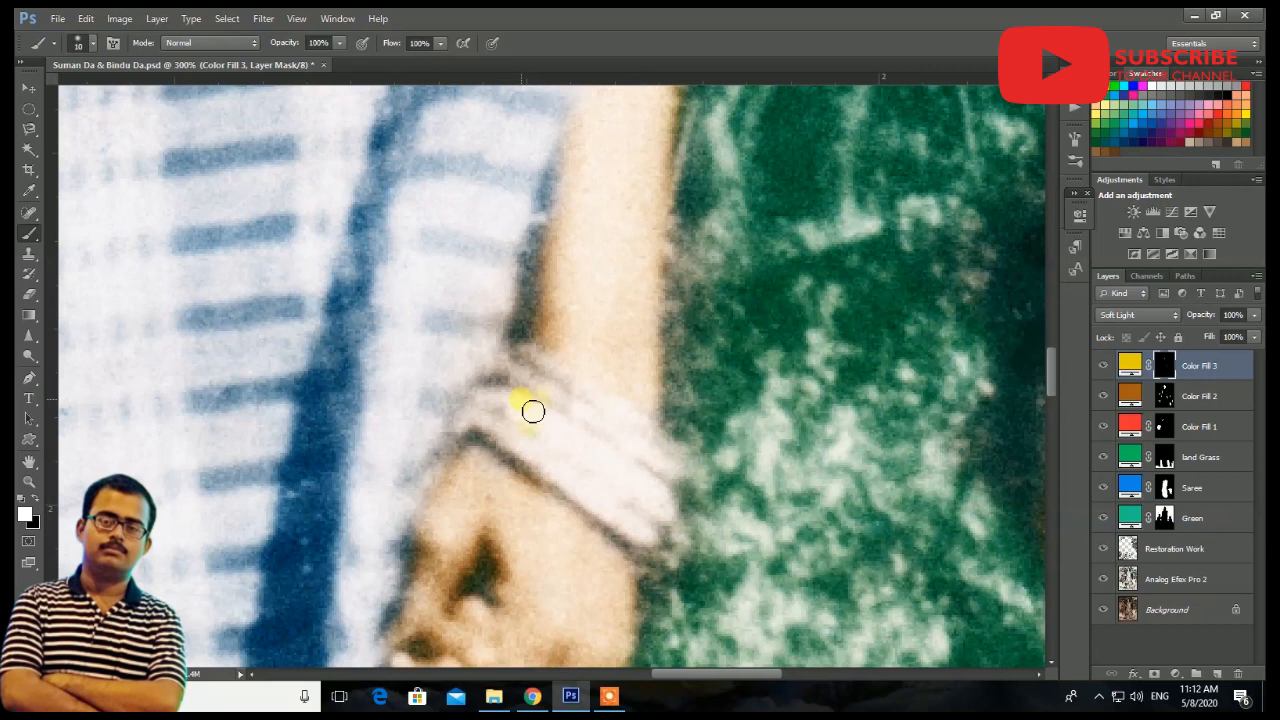
left_click_drag(484, 428, 545, 382)
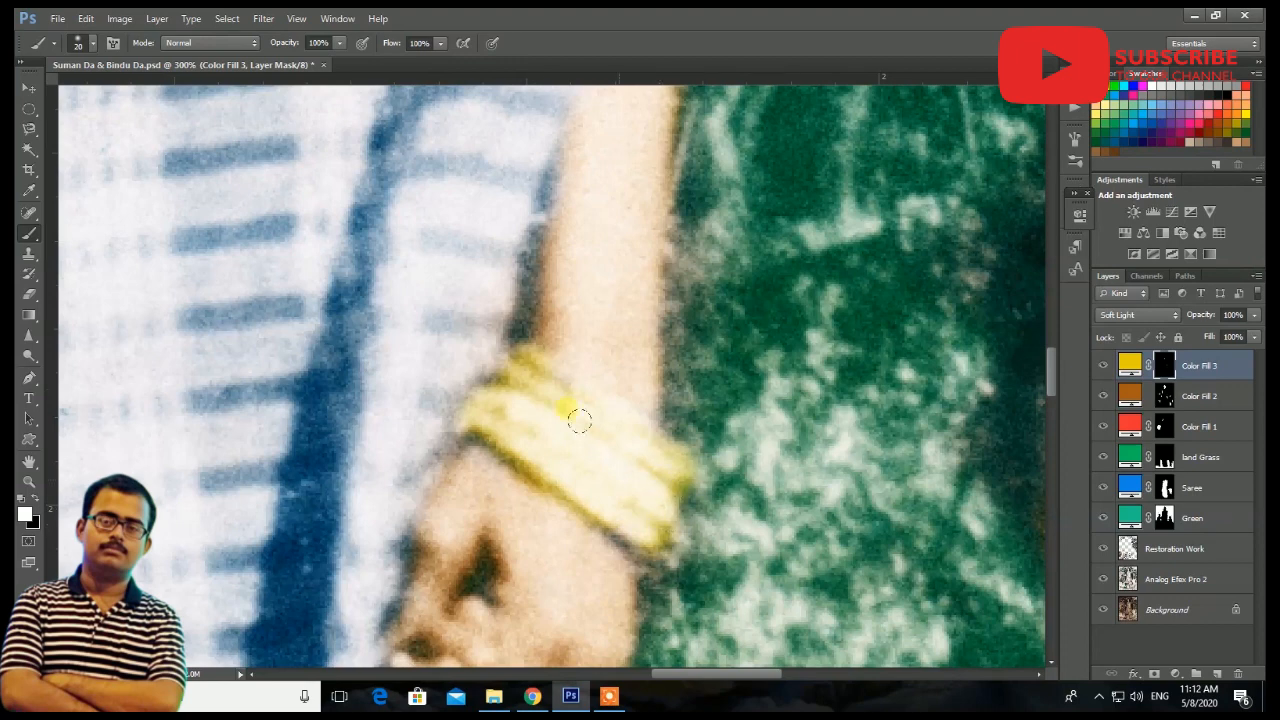
Paint the woman's other bangles and the red-shirted child's necklace and bracelet yellow on the same mask, using a 10 px brush.
key("ctrl+minus")
key("ctrl+minus")
left_click_drag(280, 457, 698, 520)
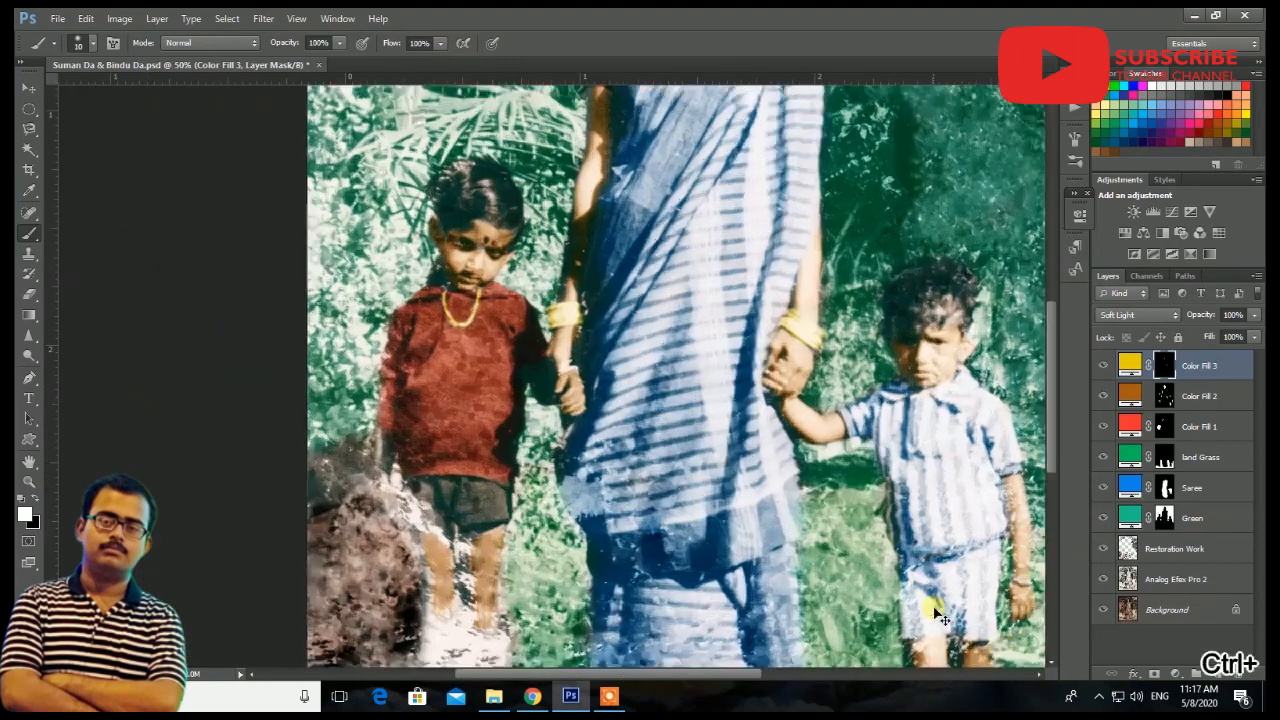
key("ctrl+plus")
key("ctrl+plus")
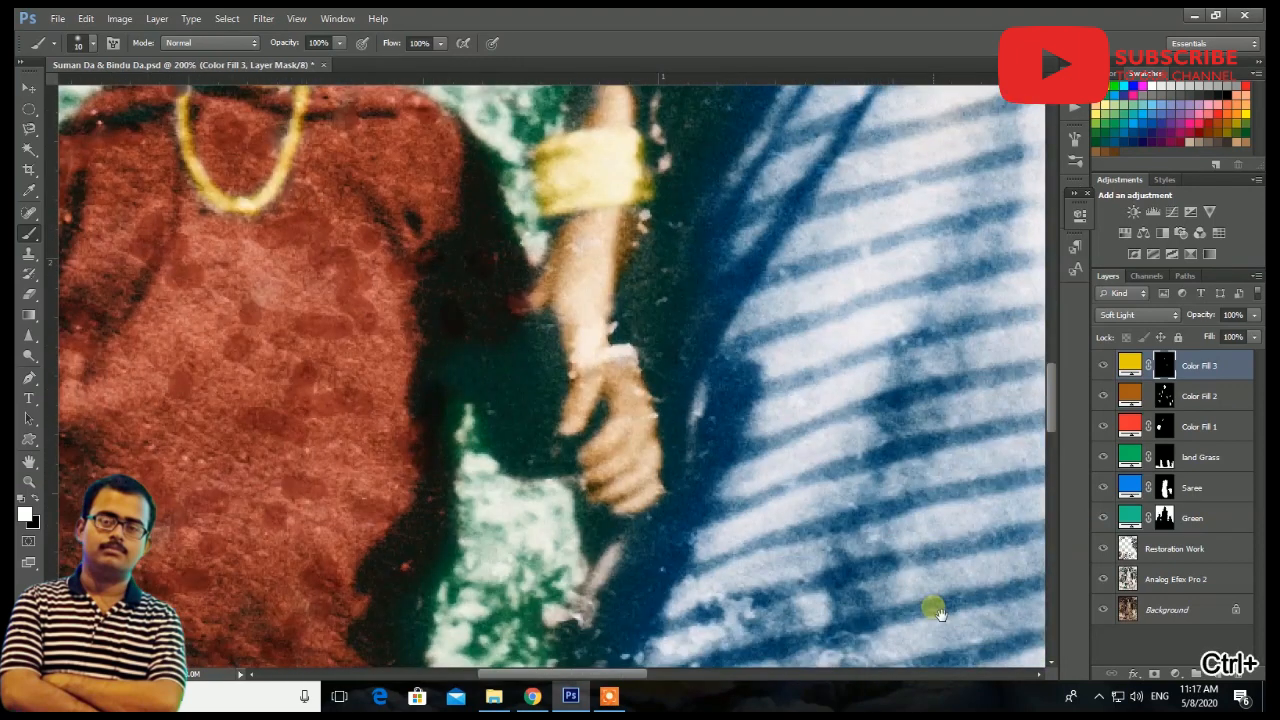
left_click_drag(929, 606, 655, 552)
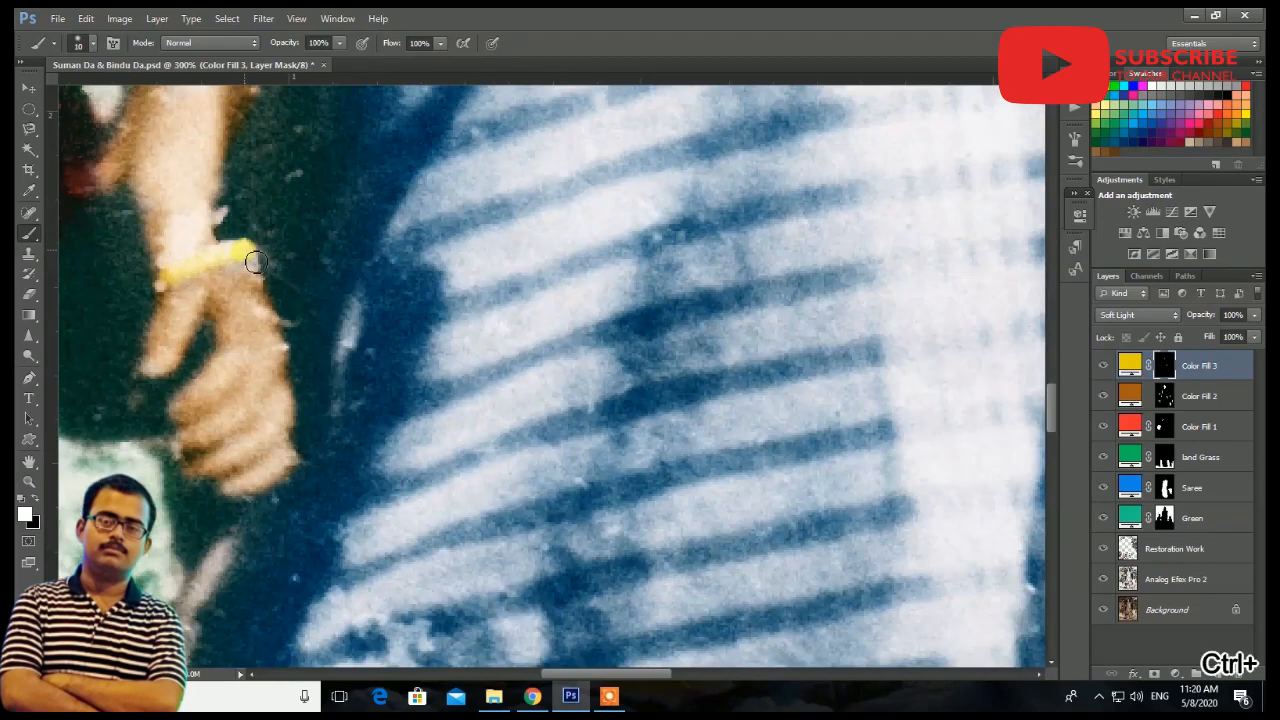
Paint the thin band around the striped-shirt boy's free wrist golden yellow on the yellow fill's mask.
key("ctrl+minus")
key("ctrl+minus")
key("ctrl+minus")
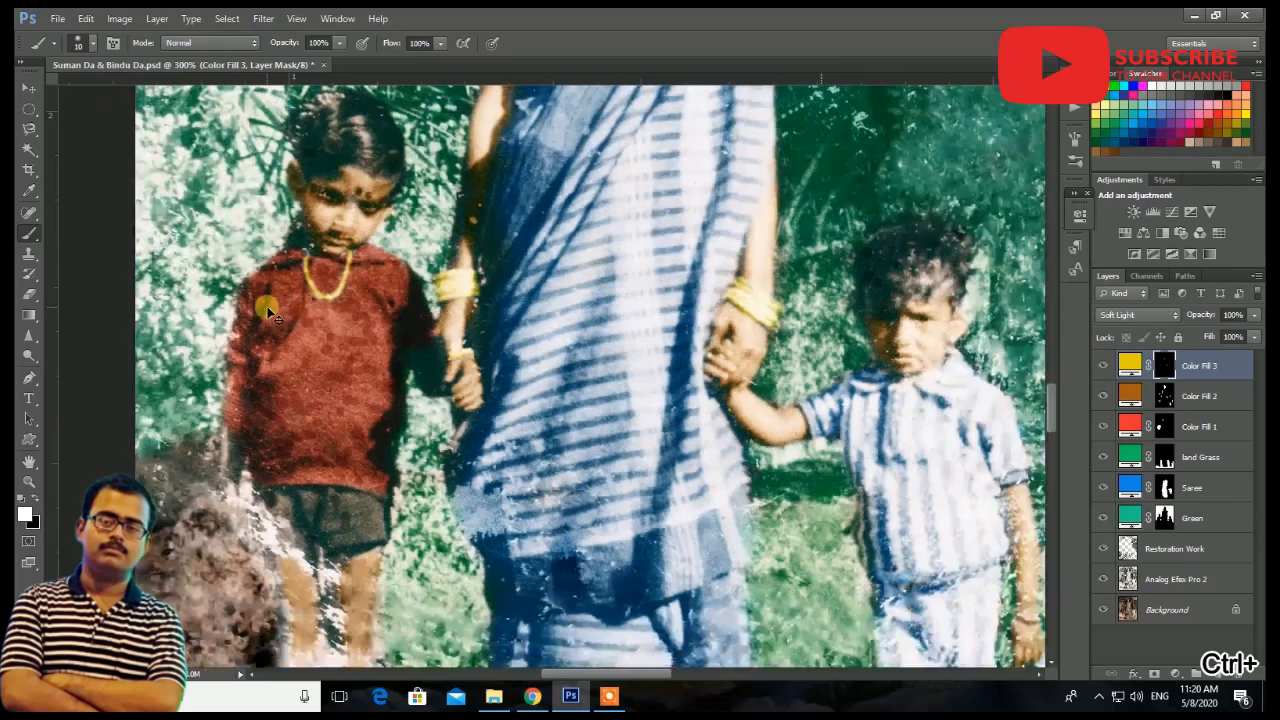
scroll(565, 373, "up", 1)
scroll(788, 436, "down", 3)
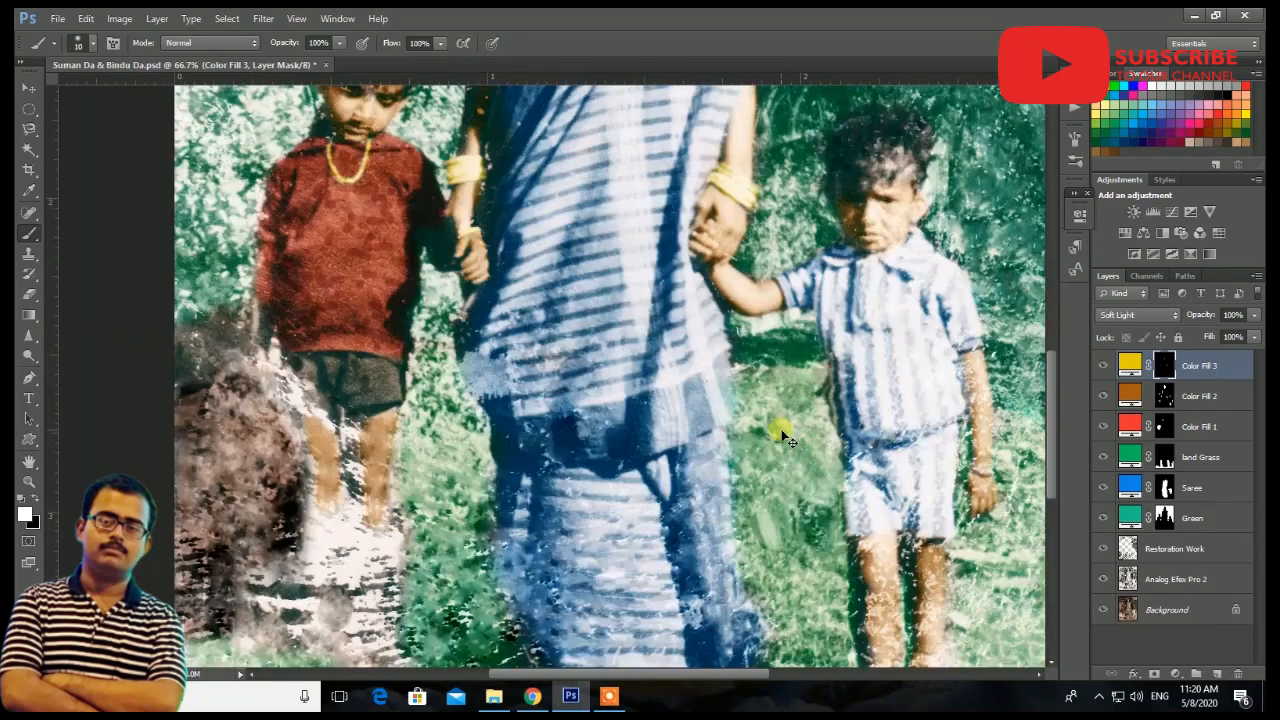
key("ctrl+plus")
key("ctrl+plus")
left_click_drag(862, 482, 182, 454)
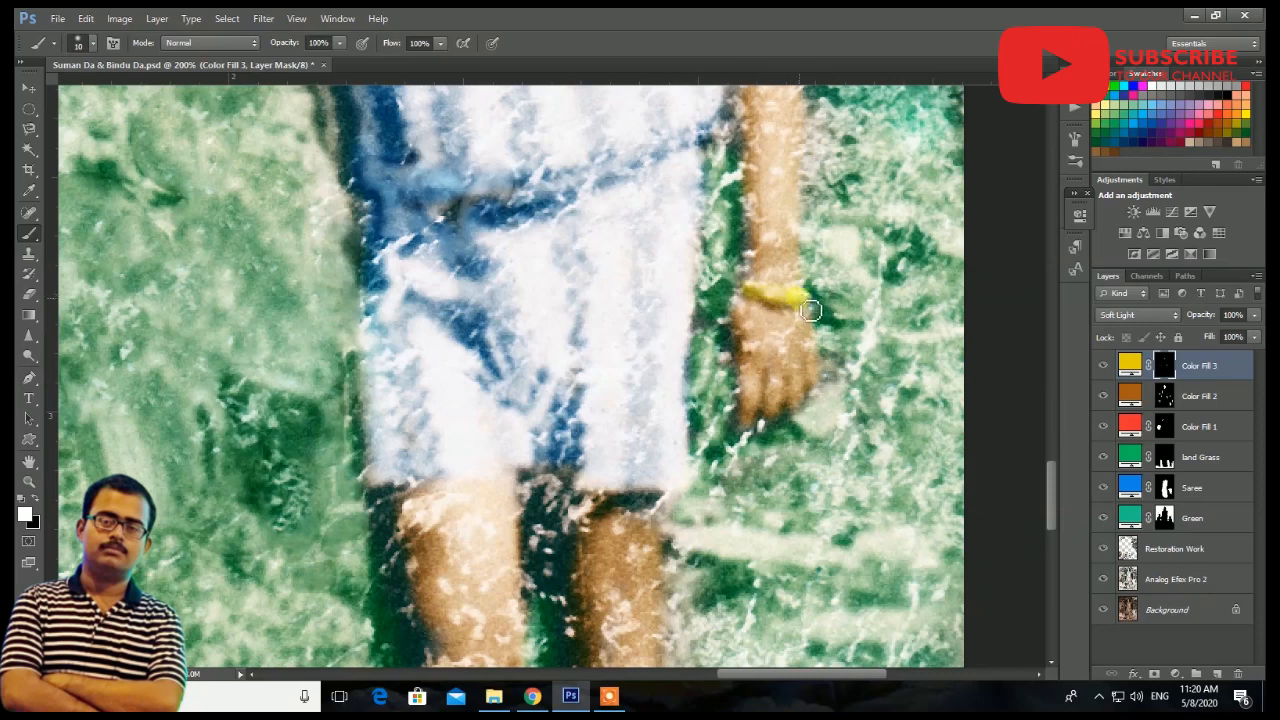
Switch to the Move tool with the whole photo in view and bring up the file selection for opening another image.
key("ctrl+minus")
key("ctrl+minus")
key("ctrl+minus")
key("ctrl+minus")
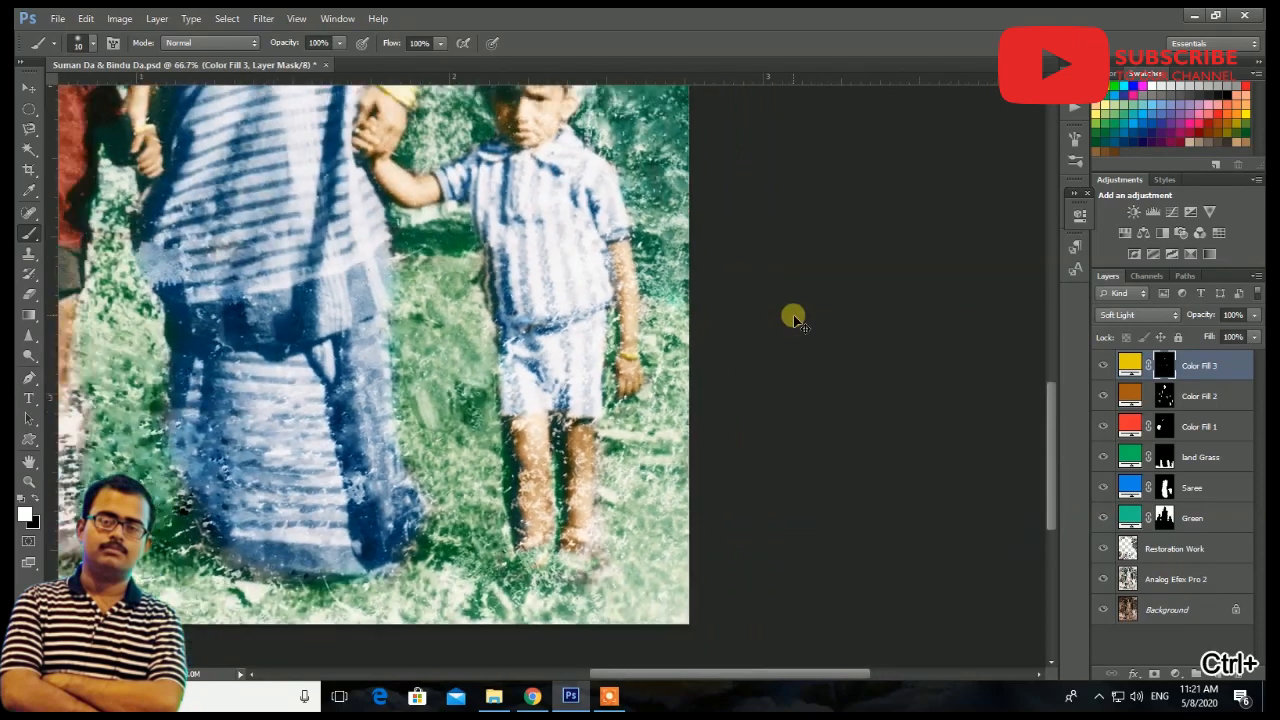
left_click(28, 88)
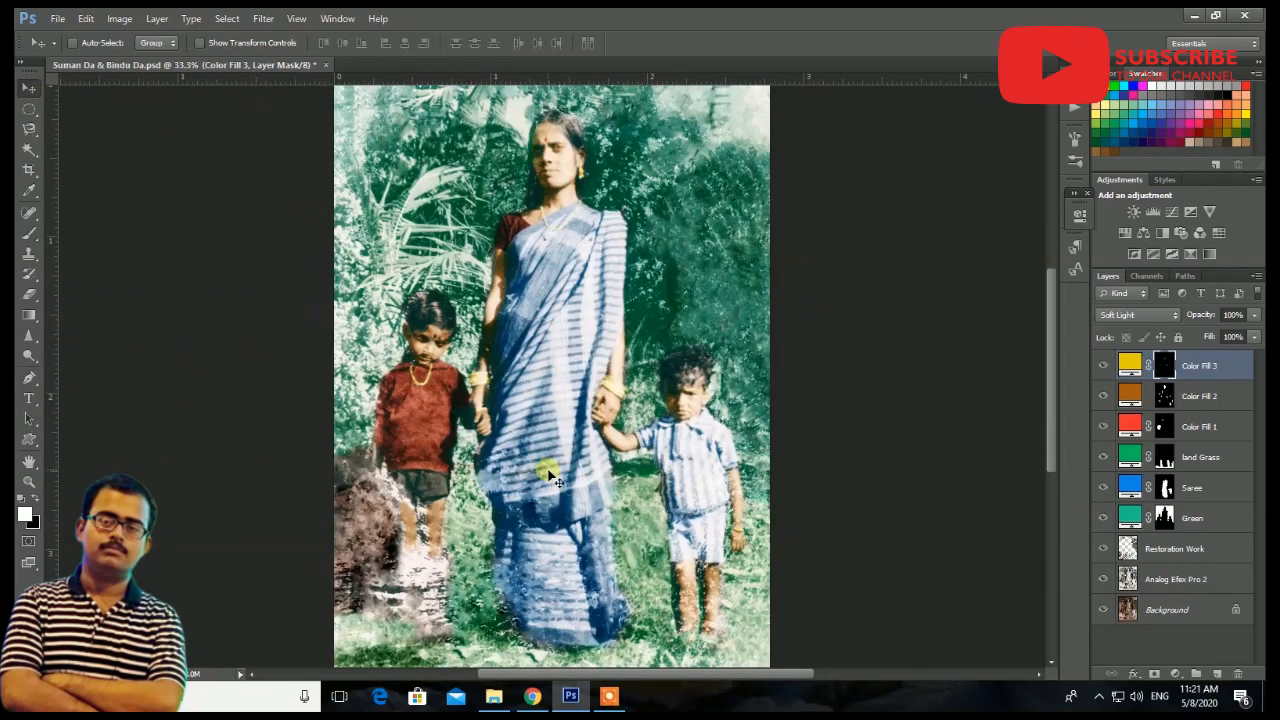
key("ctrl+o")
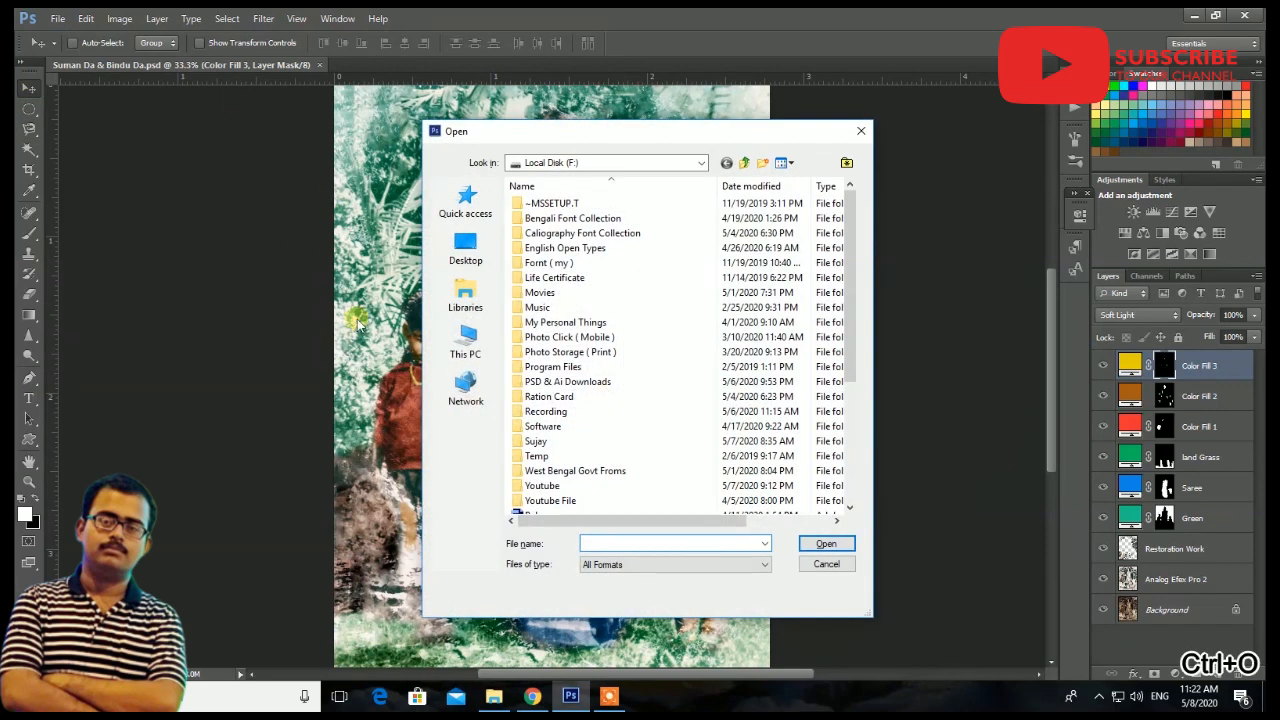